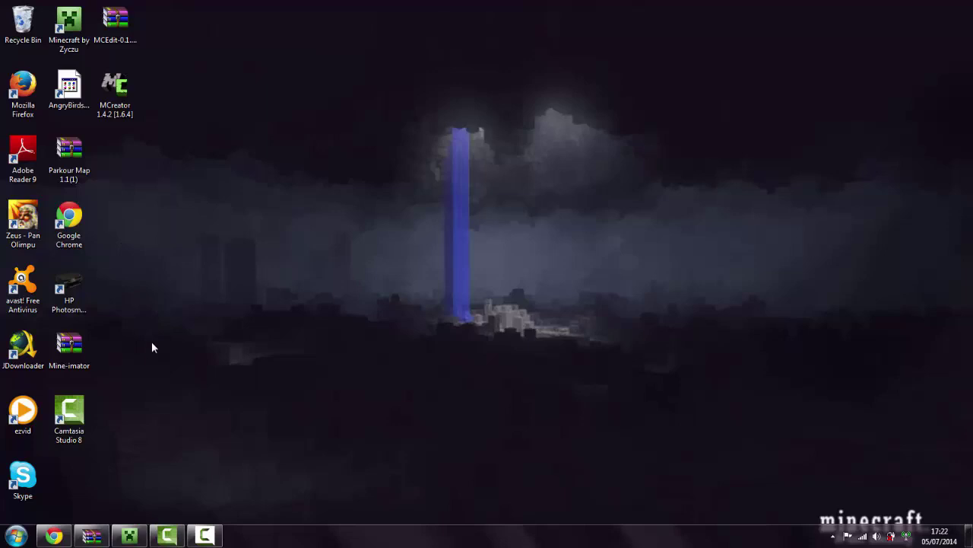
# - Run the MCreator 1.4.2 [1.6.4] file from the desktop and allow it past the security warning
pyautogui.doubleClick(123, 97)
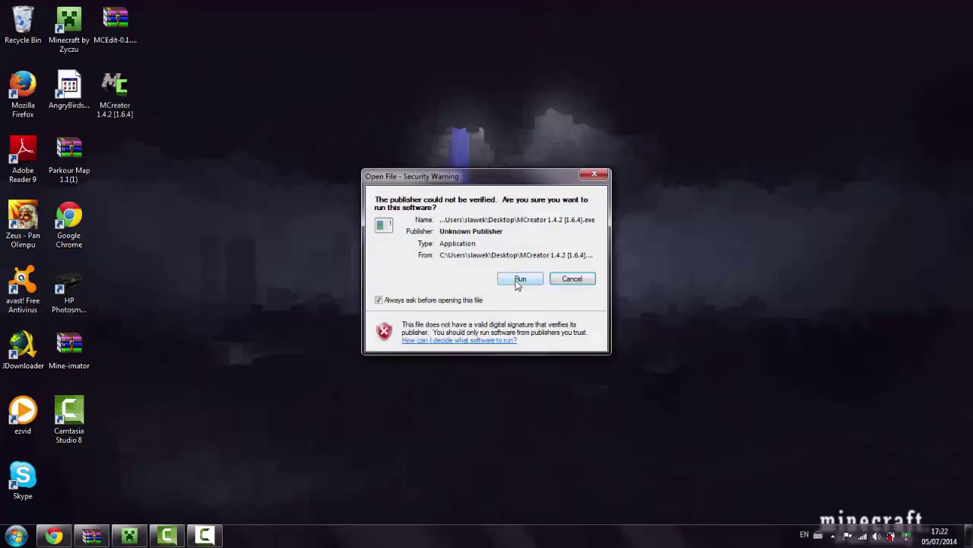
pyautogui.click(518, 279)
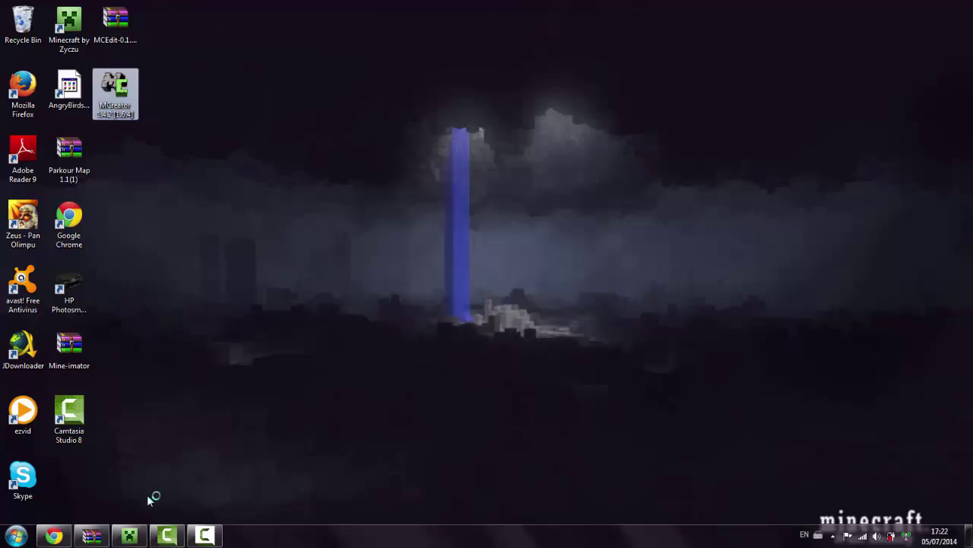
pyautogui.click(3, 537)
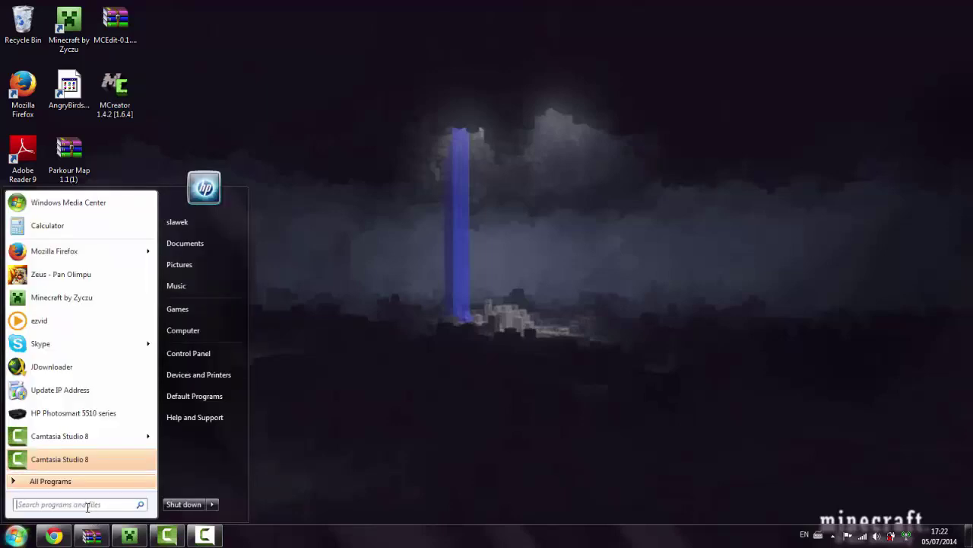
pyautogui.click(88, 507)
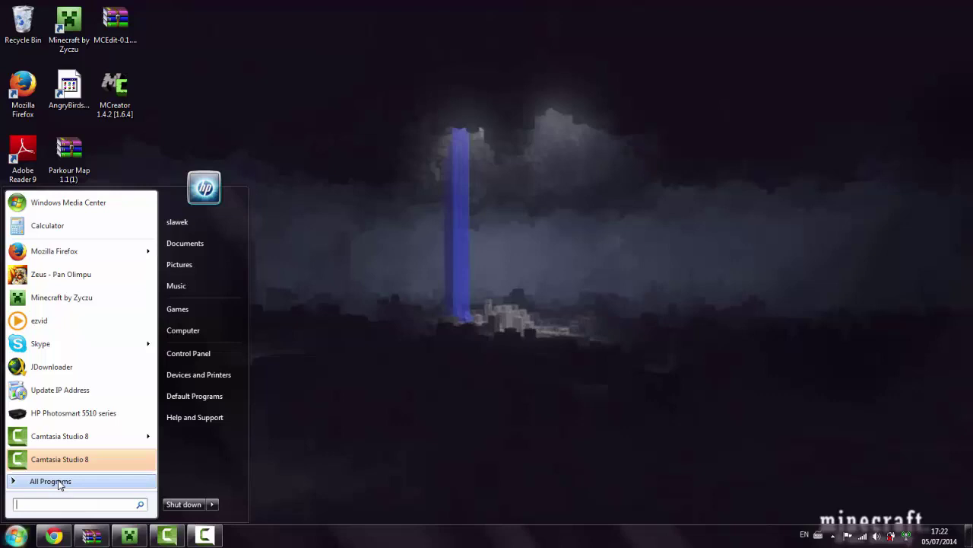
pyautogui.write('%ap')
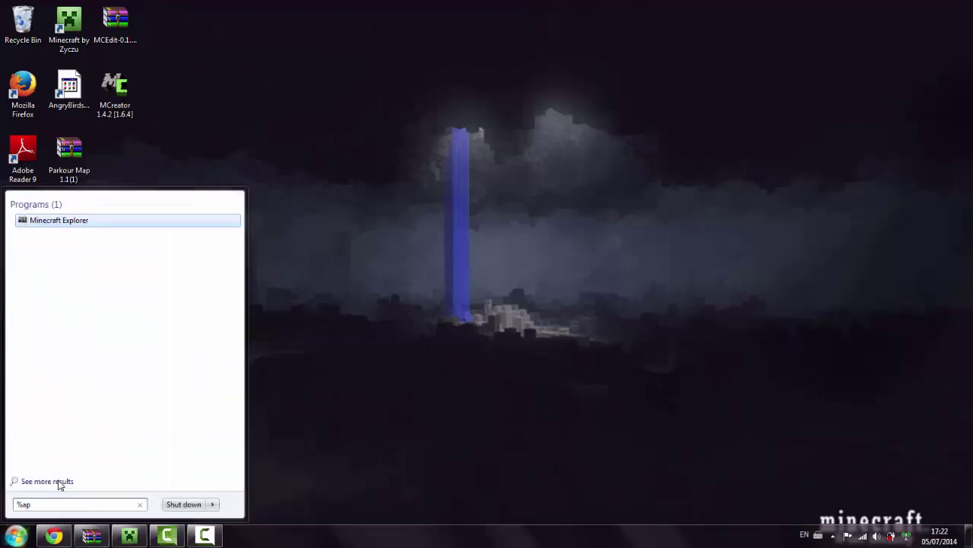
pyautogui.write('pdata')
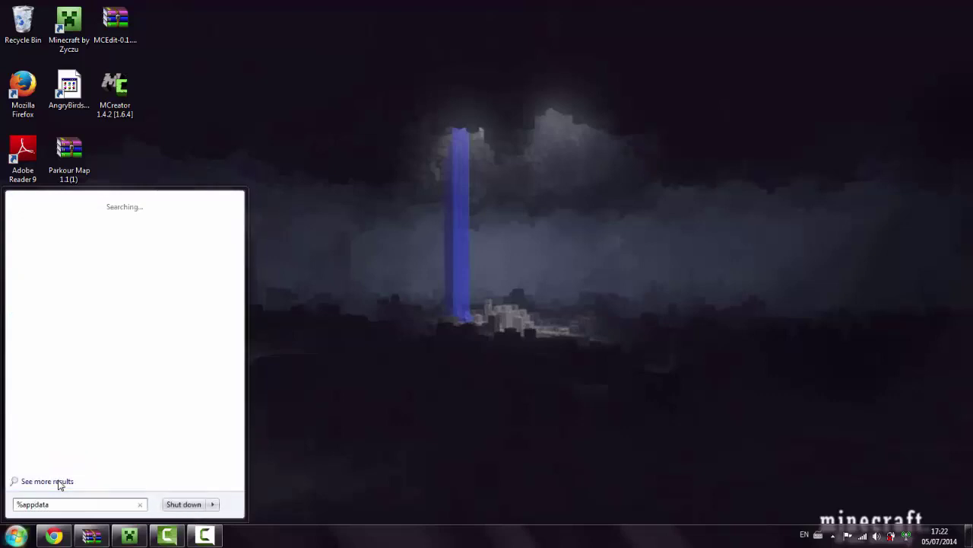
pyautogui.write('%')
pyautogui.press('Return')
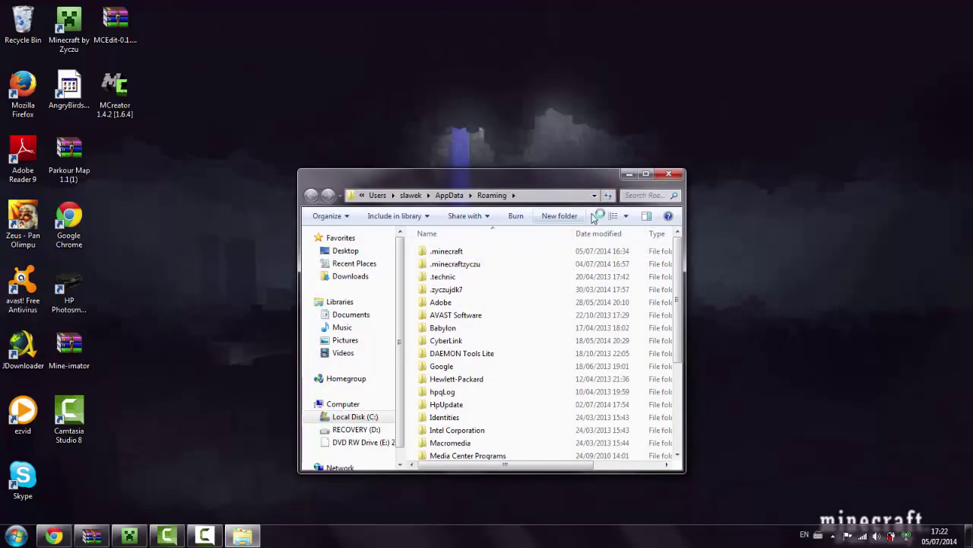
pyautogui.click(666, 179)
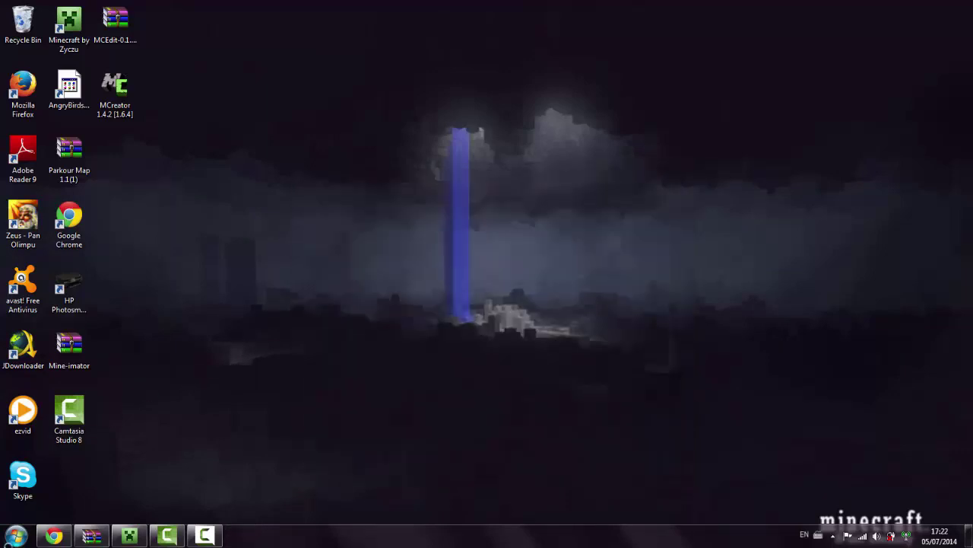
# - Run the MCreator application from the C:\Pylo\MCreator folder and close the folder window
pyautogui.click(15, 536)
pyautogui.click(188, 330)
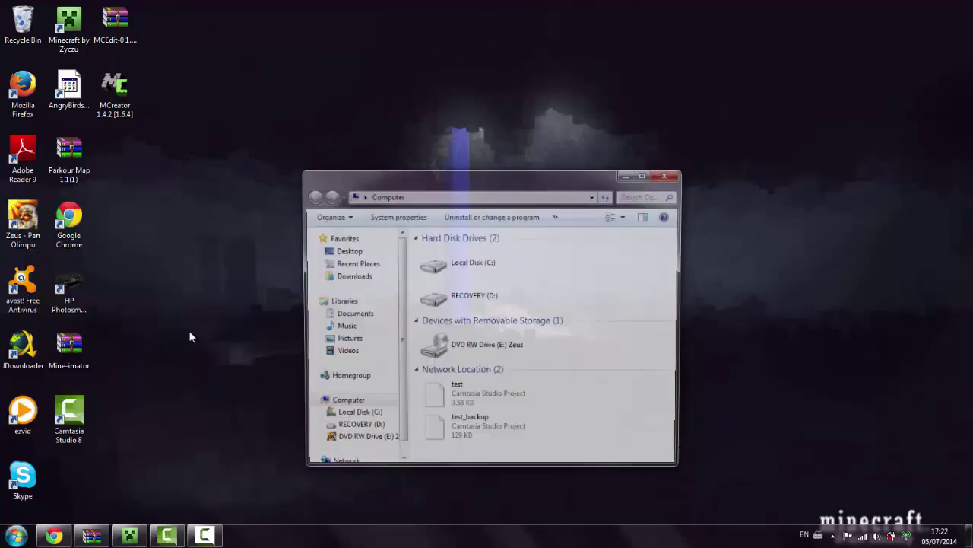
pyautogui.click(646, 176)
pyautogui.doubleClick(162, 95)
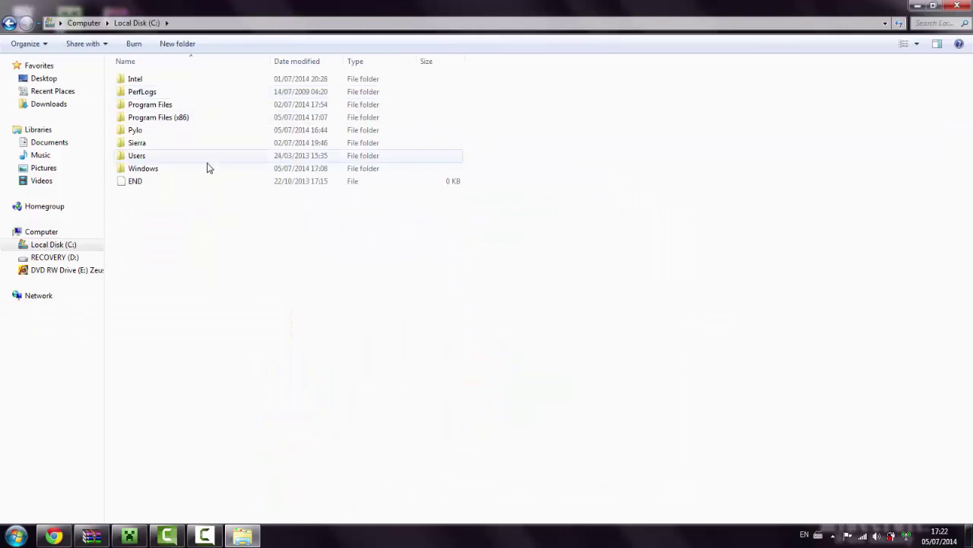
pyautogui.doubleClick(209, 134)
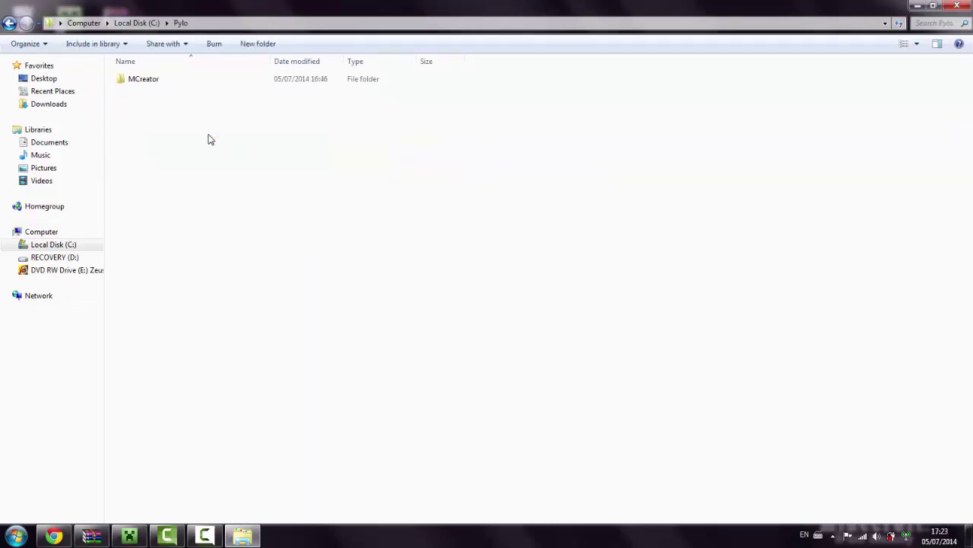
pyautogui.doubleClick(202, 82)
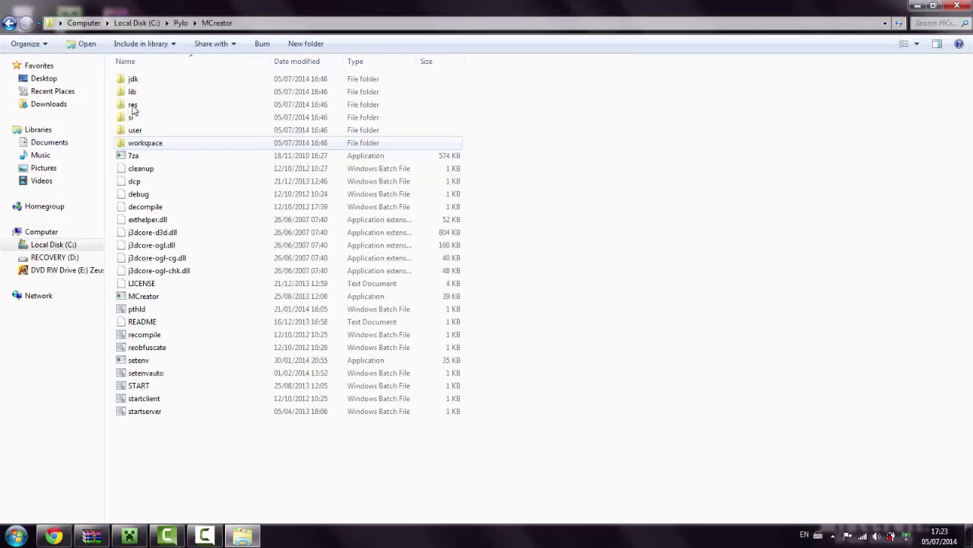
pyautogui.doubleClick(171, 302)
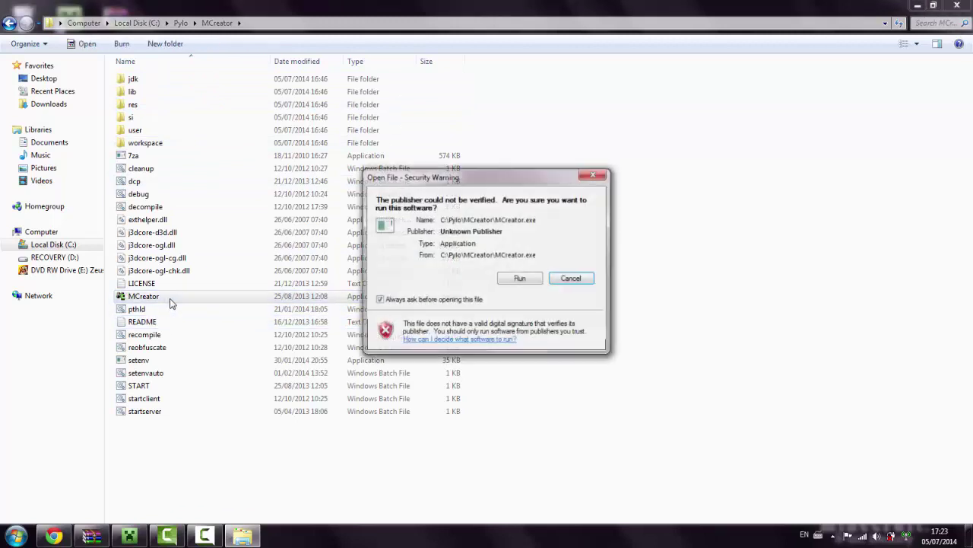
pyautogui.click(530, 282)
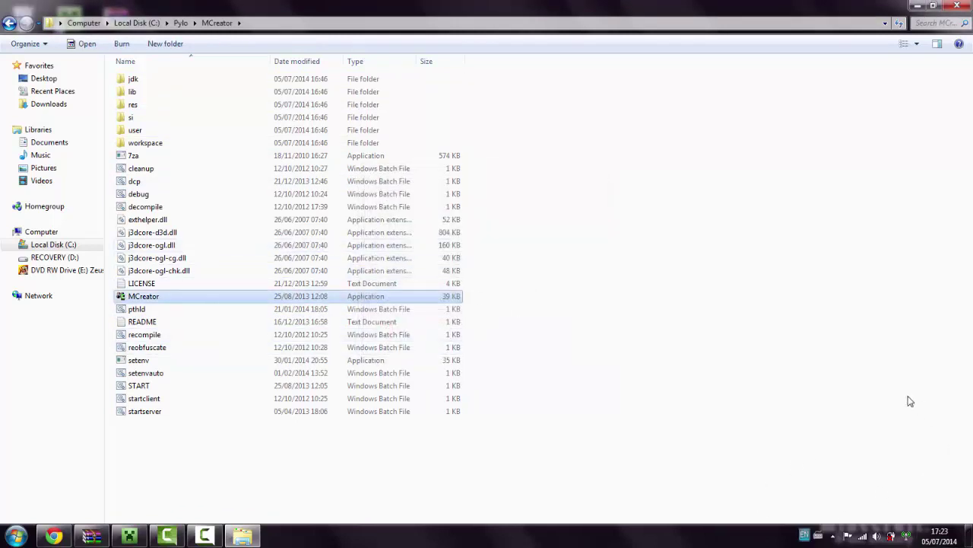
pyautogui.click(960, 6)
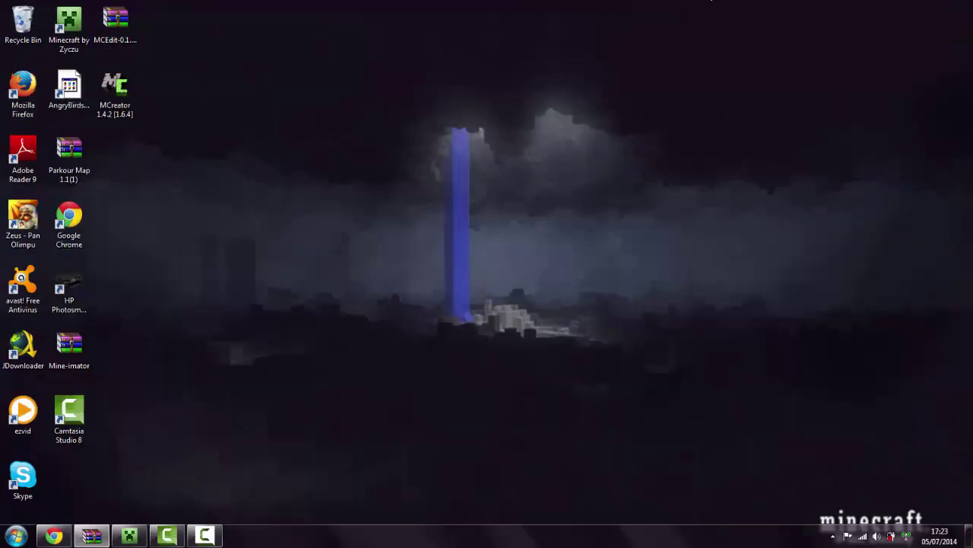
pyautogui.click(207, 537)
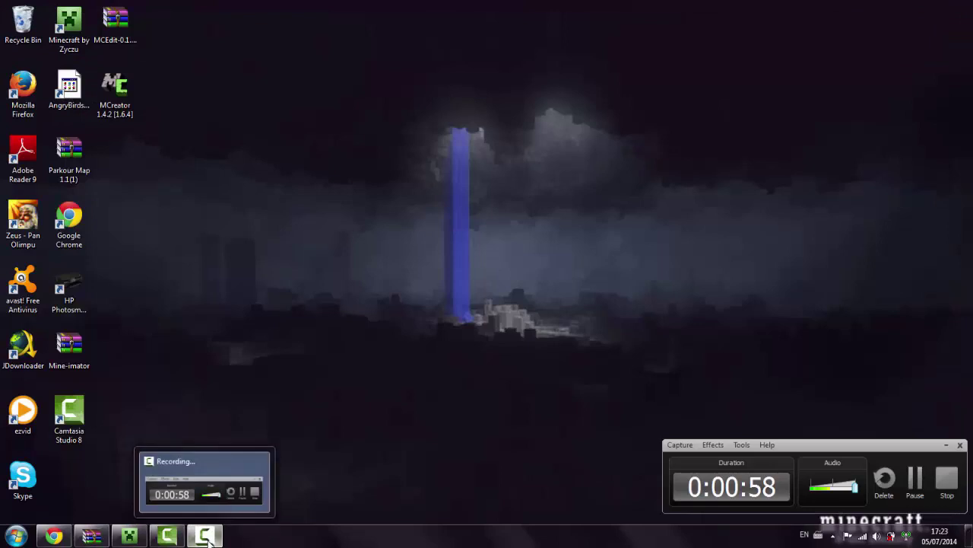
pyautogui.click(206, 537)
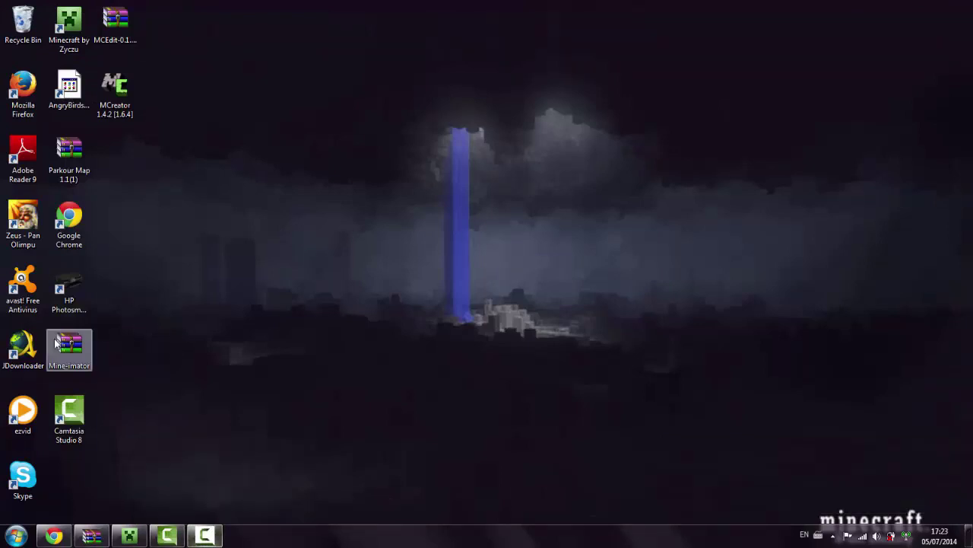
# - Launch Mine-imator.exe from the v0.6.2 folder of Mine-imator.zip, maximize its window and dismiss the splash screen
pyautogui.doubleClick(62, 351)
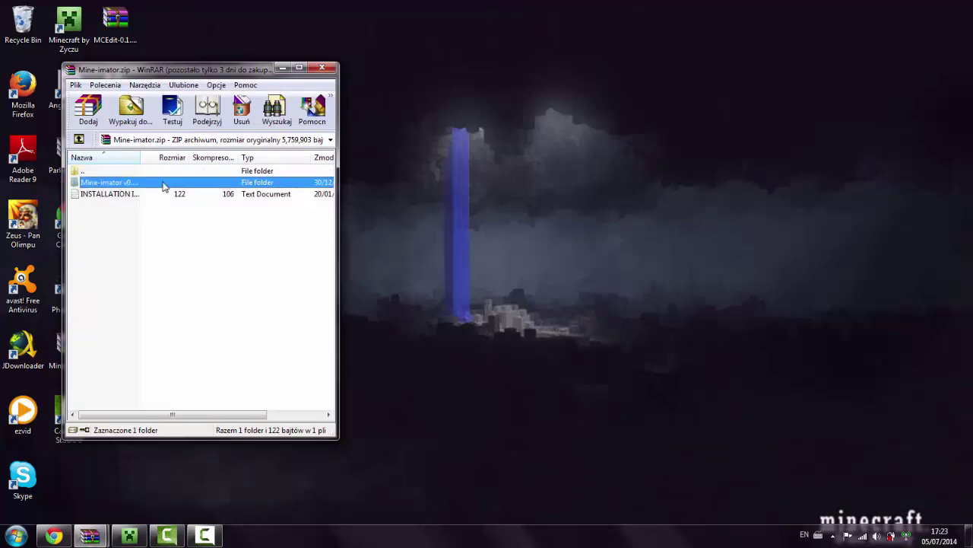
pyautogui.doubleClick(164, 183)
pyautogui.doubleClick(129, 253)
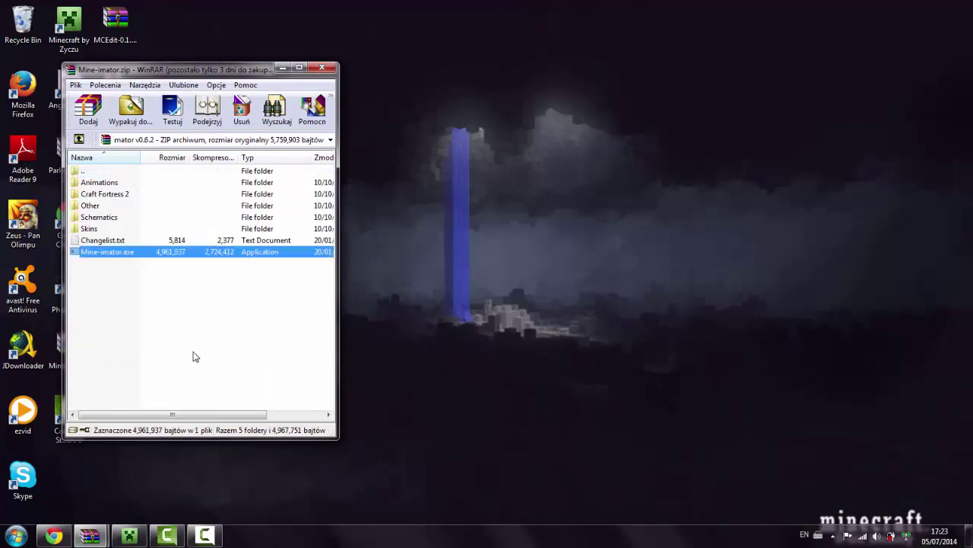
pyautogui.click(519, 282)
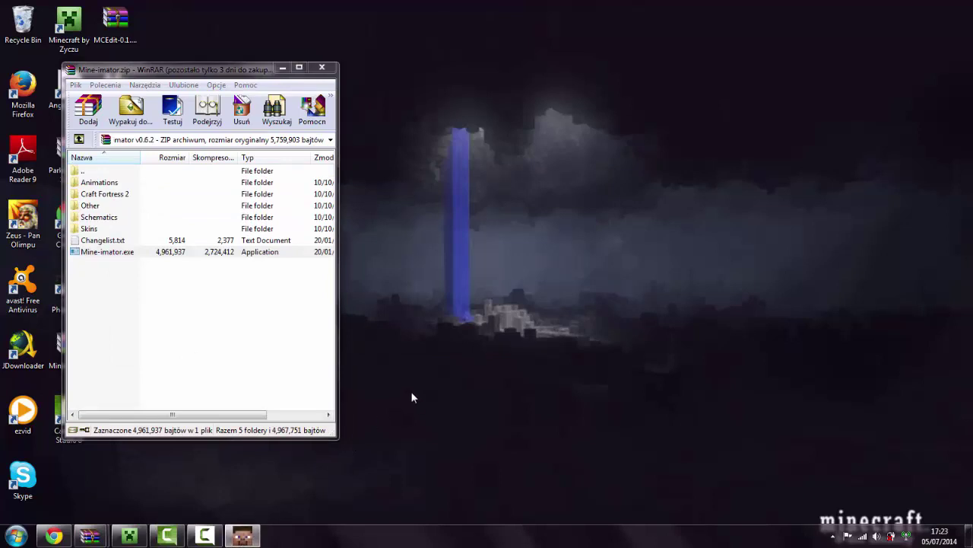
pyautogui.click(244, 543)
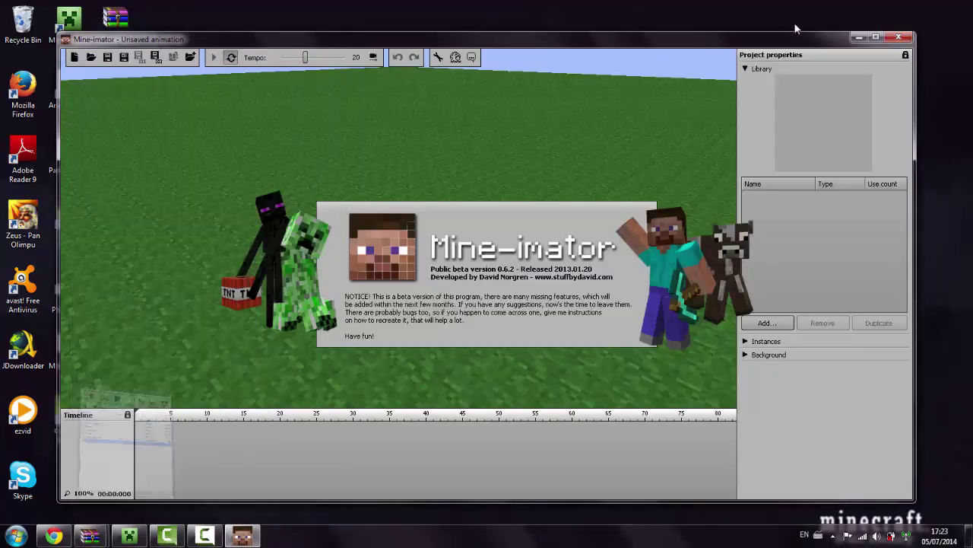
pyautogui.click(877, 38)
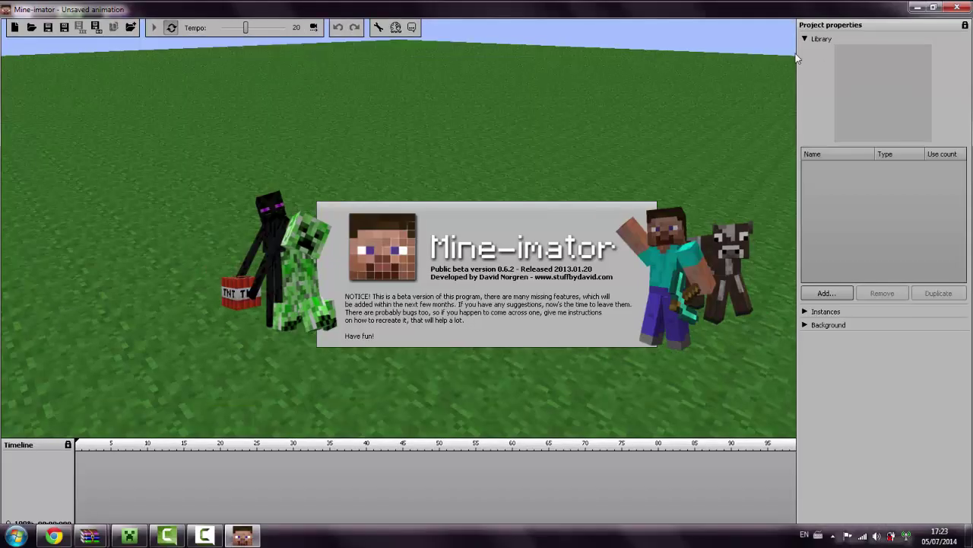
pyautogui.click(523, 128)
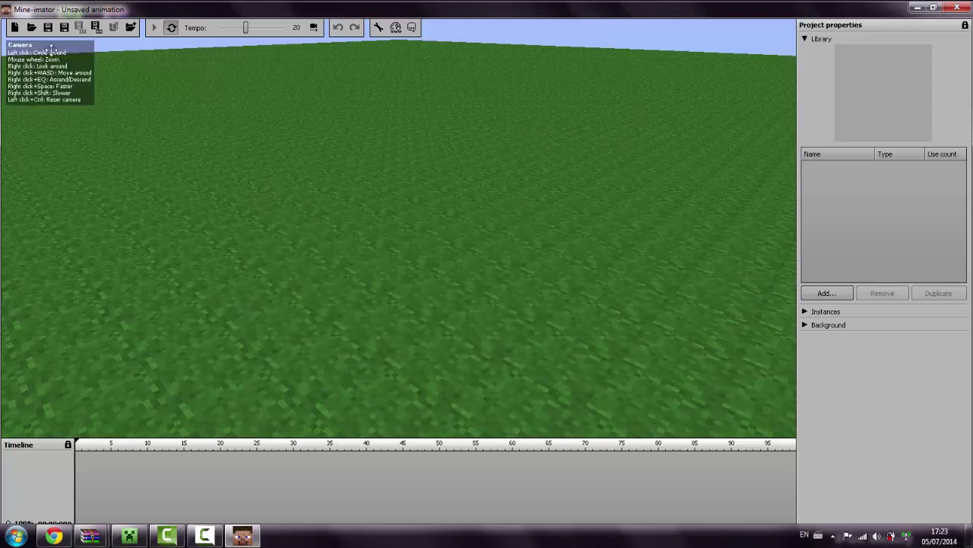
# - Look around the empty grass scene from above, below and near ground level
pyautogui.moveTo(52, 69)
pyautogui.mouseDown(button='right')
pyautogui.moveTo(35, 67)
pyautogui.moveTo(63, 61)
pyautogui.moveTo(33, 68)
pyautogui.moveTo(59, 79)
pyautogui.moveTo(51, 68)
pyautogui.mouseUp(button='right')
pyautogui.moveTo(355, 186); pyautogui.dragTo(49, 68, button='right')
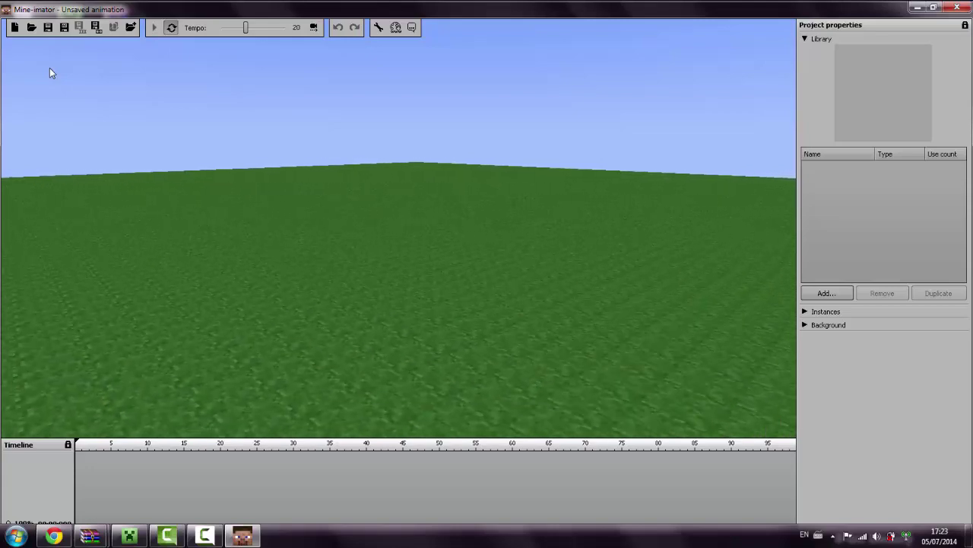
pyautogui.press('q')
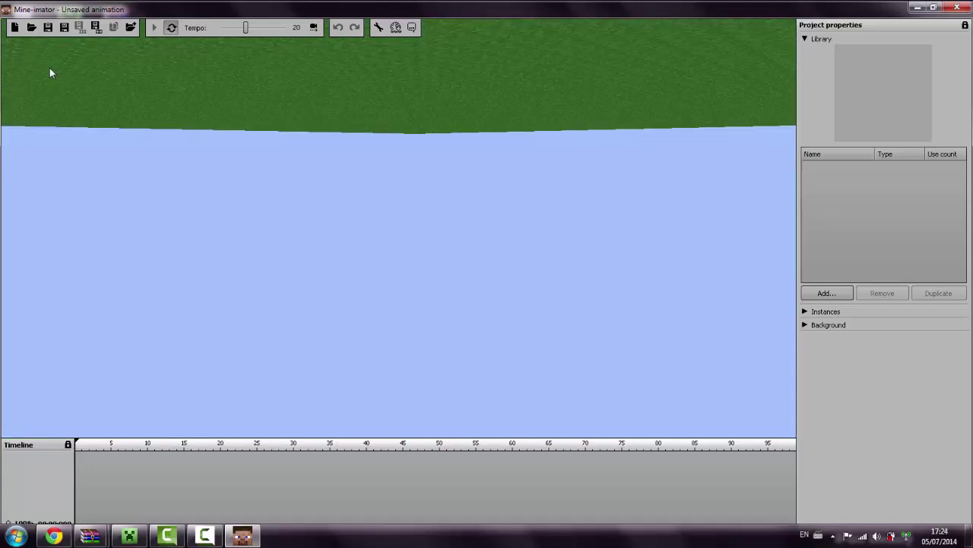
pyautogui.press('e')
pyautogui.press('e')
pyautogui.press('q')
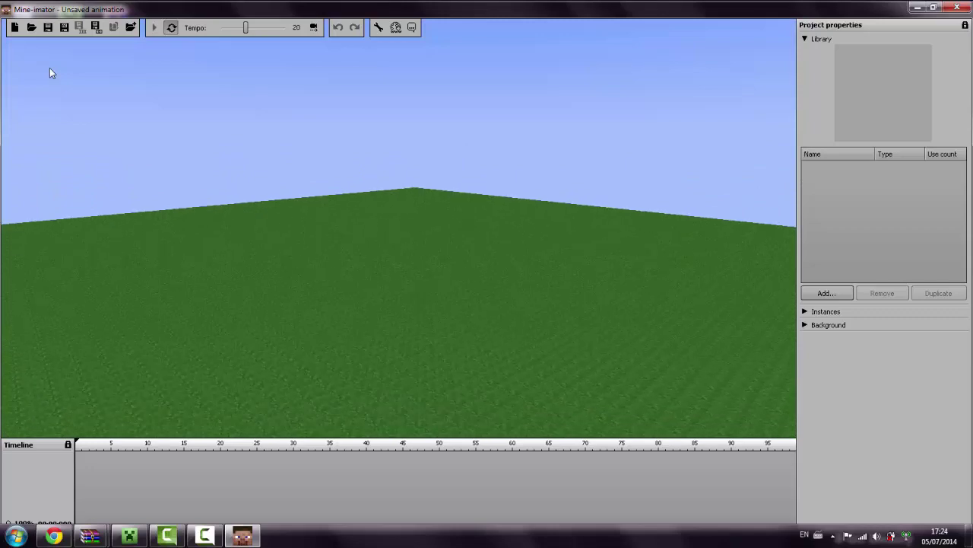
pyautogui.press('q')
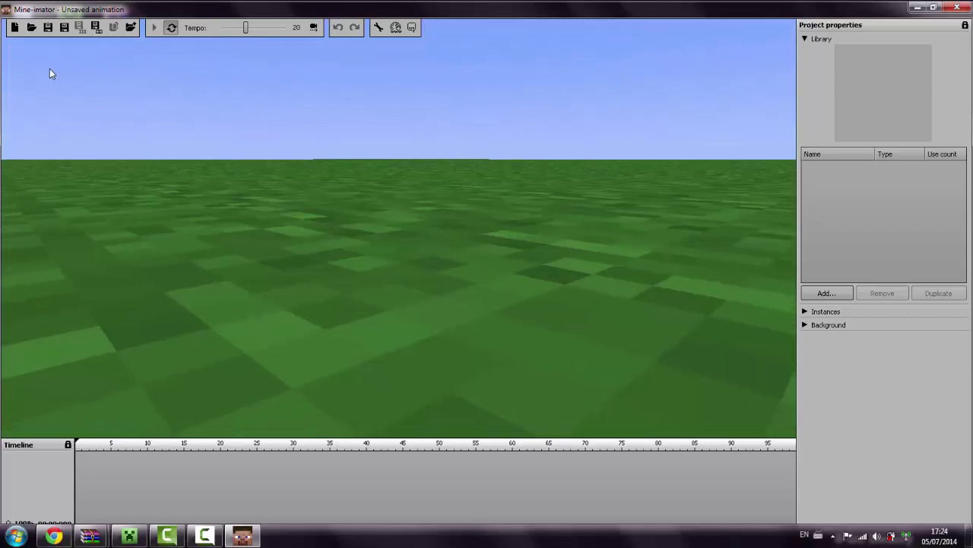
pyautogui.scroll(-3, 49, 67)
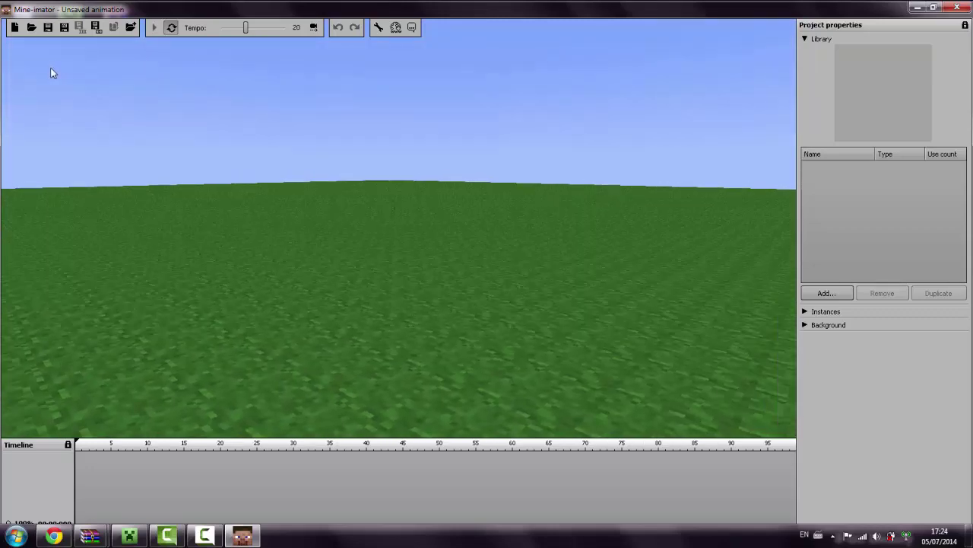
# - Add a character to the animation's library
pyautogui.click(828, 294)
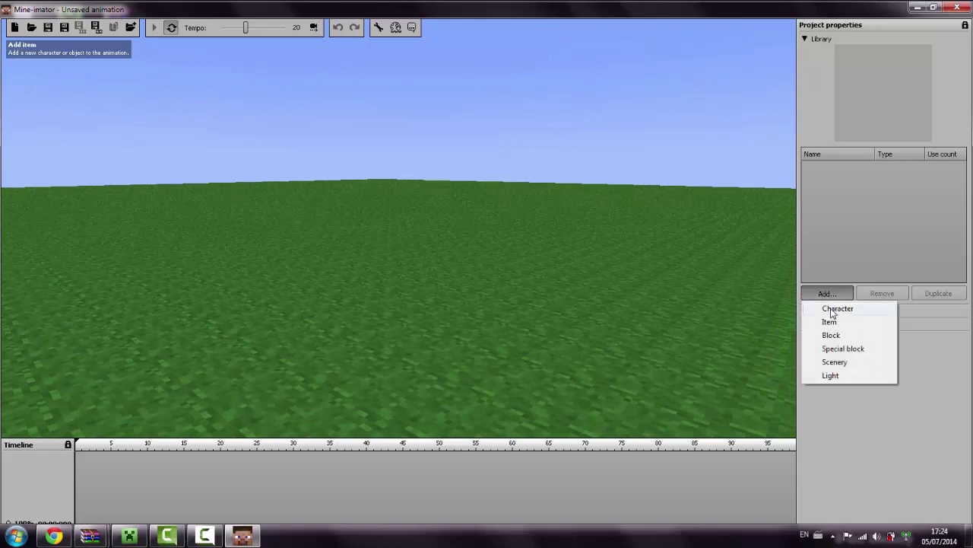
pyautogui.click(831, 309)
# - Examine the new character in the scene from different distances and angles
pyautogui.press('a')
pyautogui.moveTo(589, 267); pyautogui.dragTo(43, 67, button='right')
pyautogui.press('w')
pyautogui.press('d')
pyautogui.press('w')
pyautogui.press('w')
pyautogui.press('w')
pyautogui.press('s')
pyautogui.press('w')
pyautogui.press('a')
pyautogui.press('s')
pyautogui.press('a')
pyautogui.press('d')
pyautogui.press('w')
pyautogui.press('w')
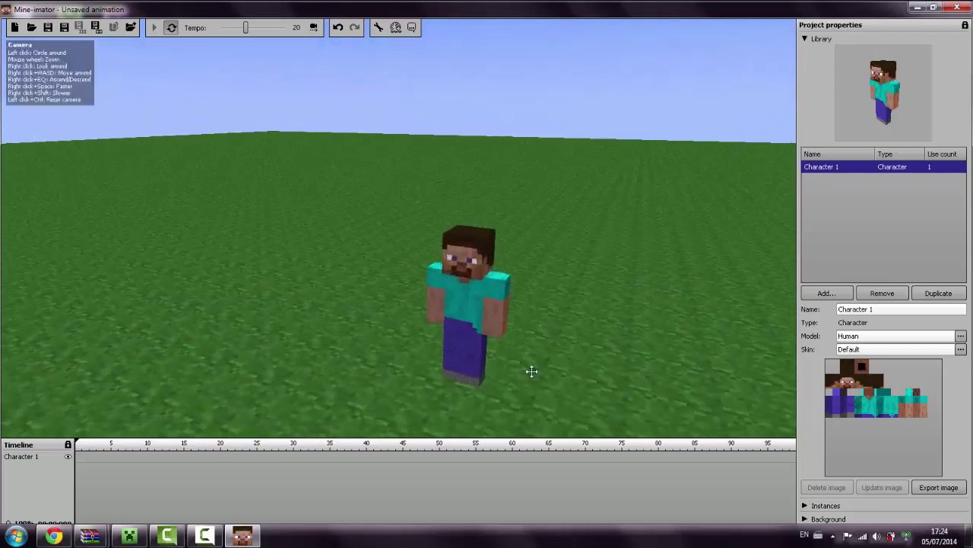
# - Add the Camera instance to the timeline and return to the library's character settings
pyautogui.click(826, 507)
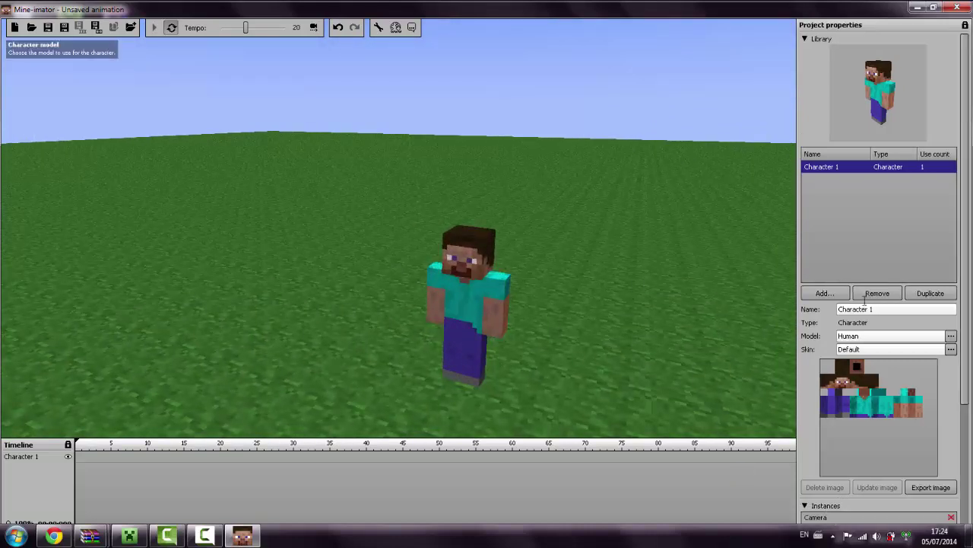
pyautogui.click(804, 39)
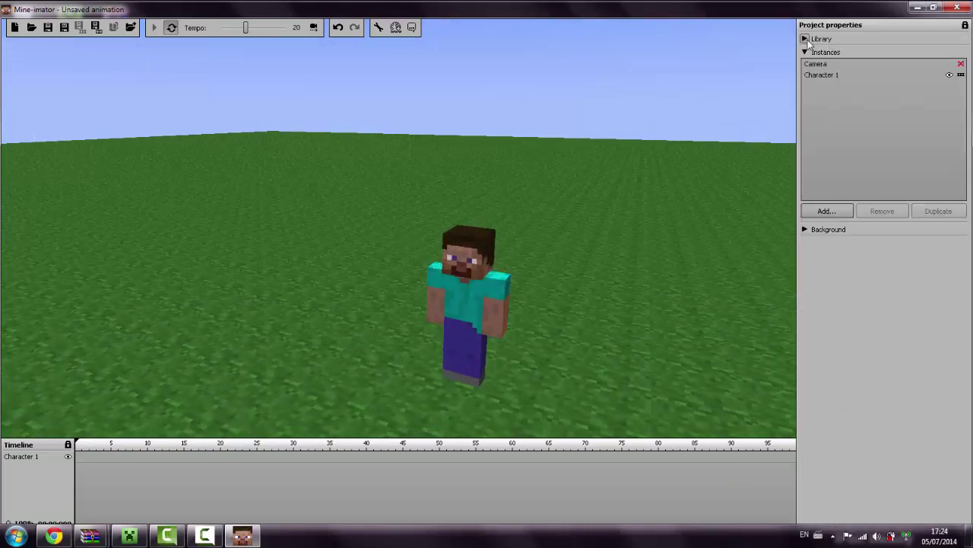
pyautogui.click(961, 65)
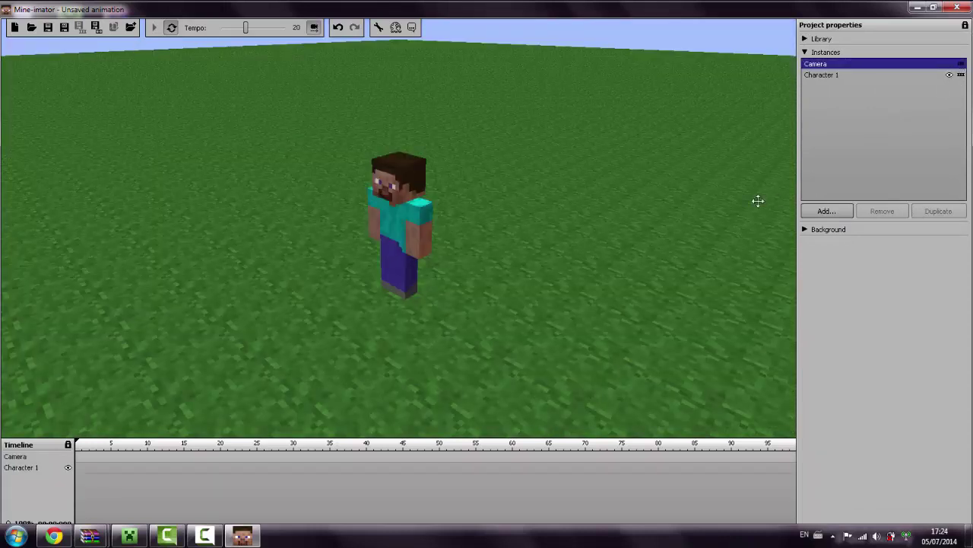
pyautogui.click(805, 52)
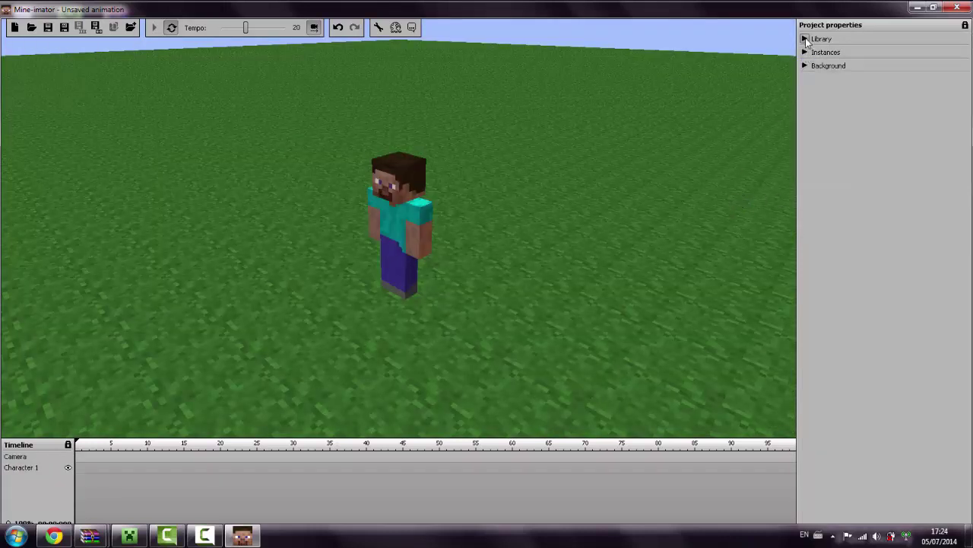
pyautogui.click(805, 38)
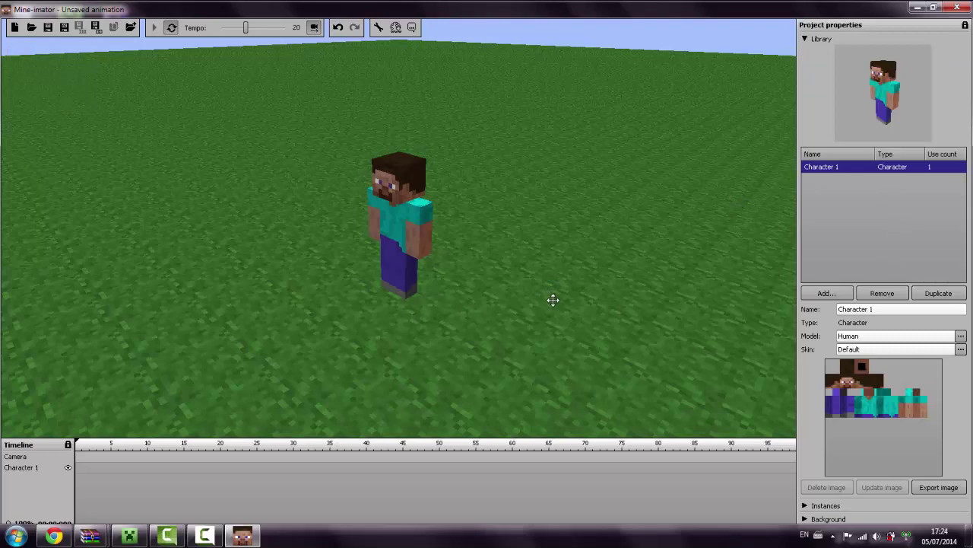
# - Load cat_red from the Skins folder as the character's skin
pyautogui.press('w')
pyautogui.moveTo(552, 300); pyautogui.dragTo(51, 67, button='right')
pyautogui.press('a')
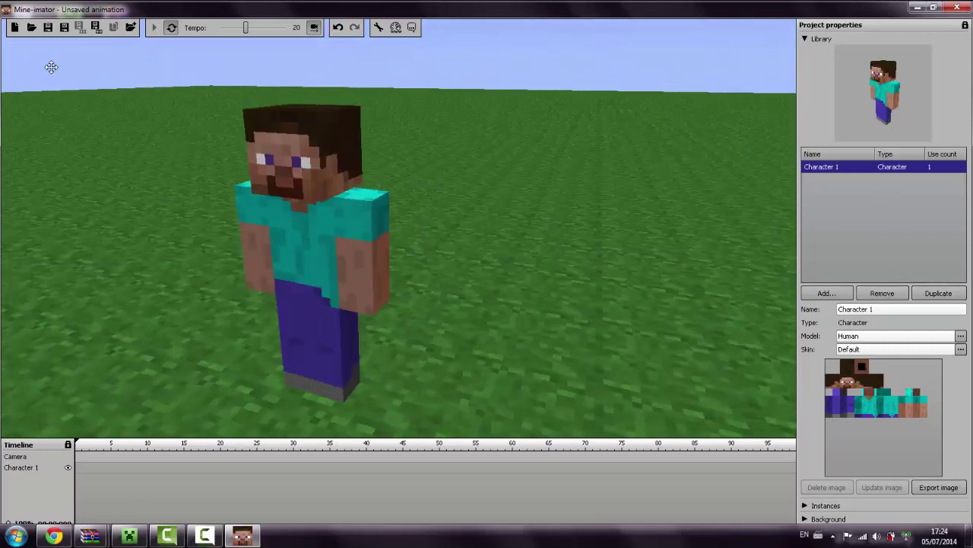
pyautogui.click(962, 336)
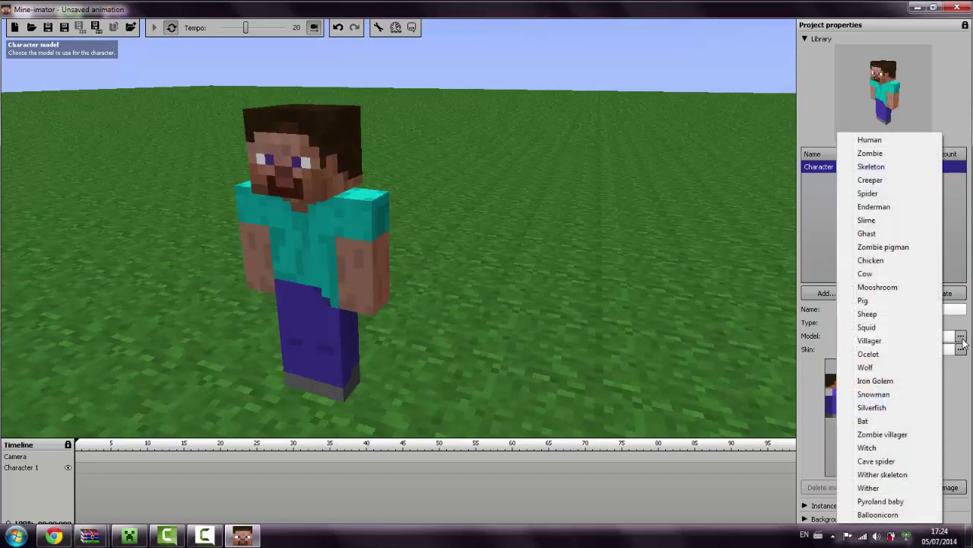
pyautogui.click(962, 342)
pyautogui.click(961, 349)
pyautogui.click(900, 381)
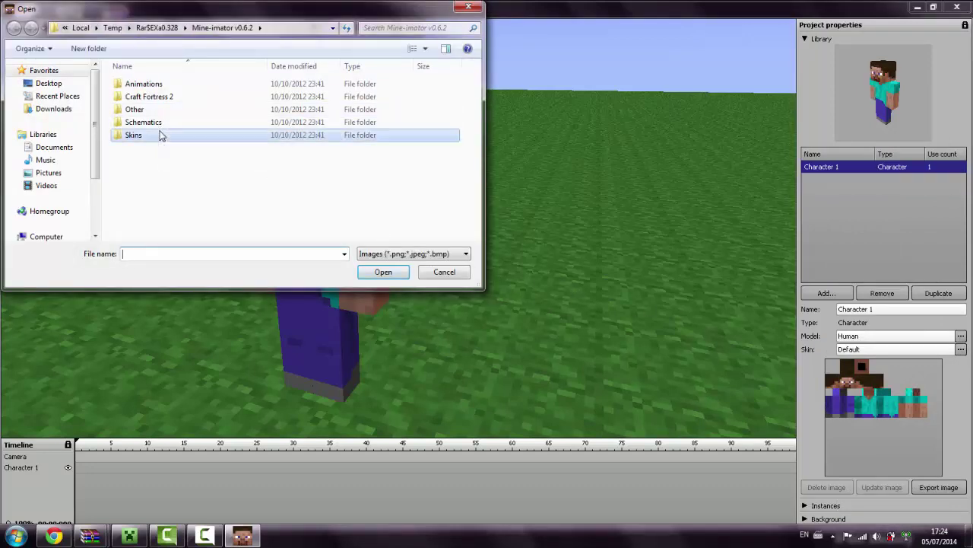
pyautogui.doubleClick(160, 135)
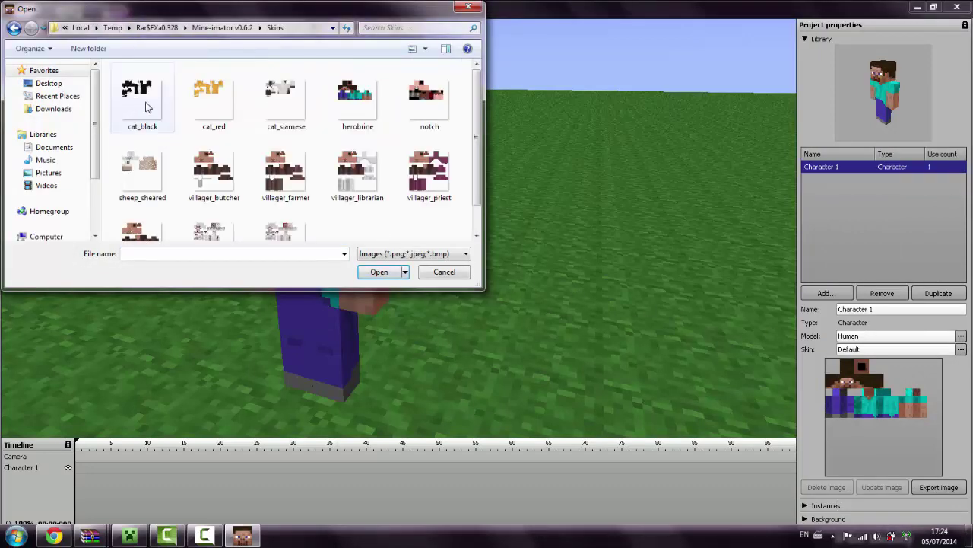
pyautogui.doubleClick(211, 94)
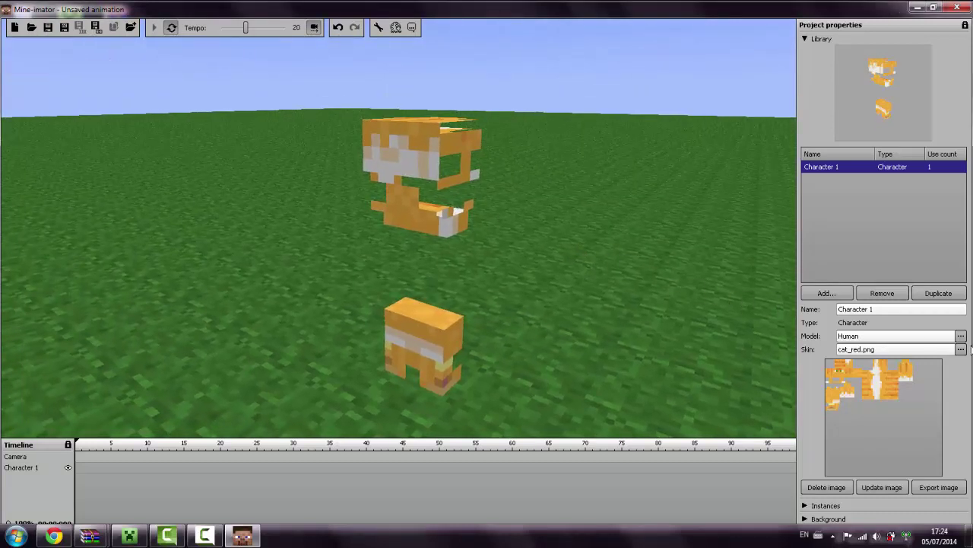
# - Replace the character's skin with villager_librarian from the Skins folder and view it up close
pyautogui.click(961, 349)
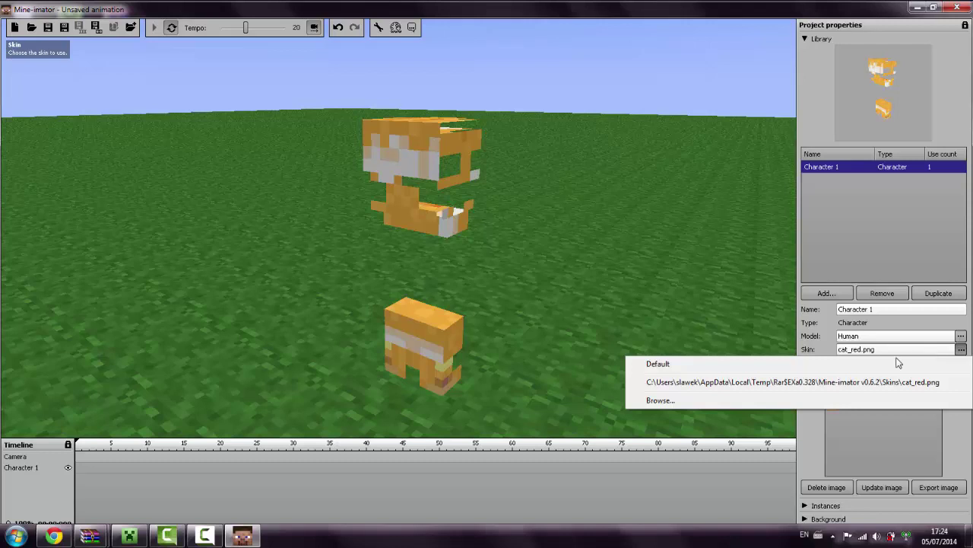
pyautogui.click(791, 382)
pyautogui.click(961, 349)
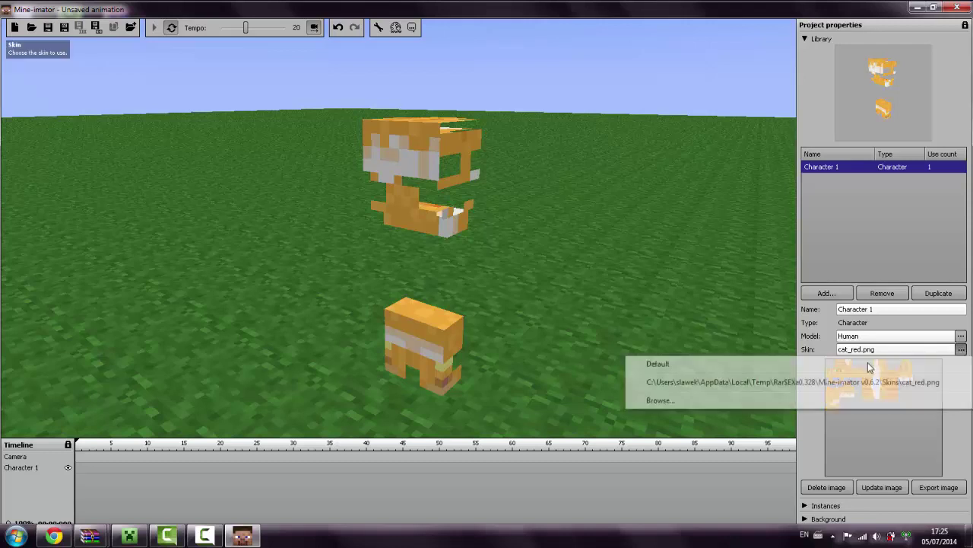
pyautogui.click(783, 400)
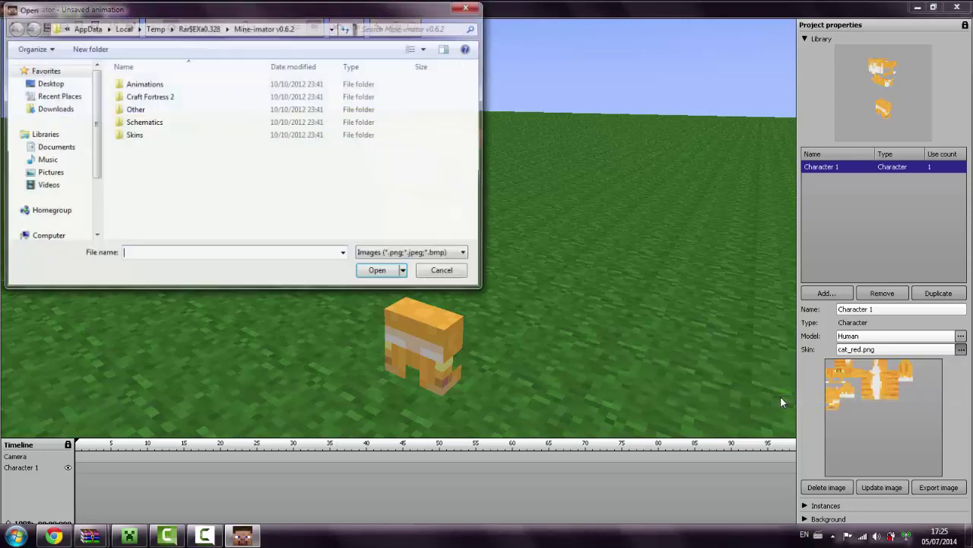
pyautogui.doubleClick(174, 135)
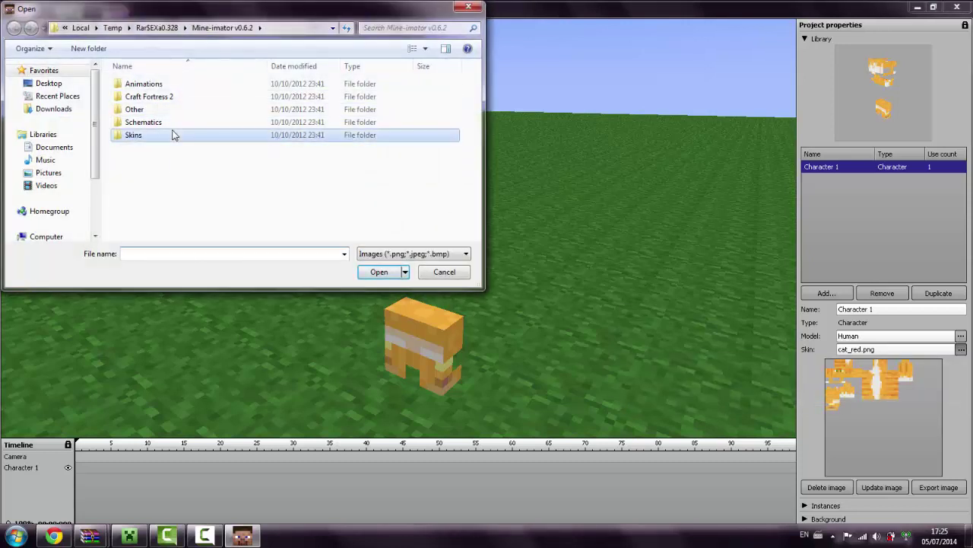
pyautogui.doubleClick(364, 140)
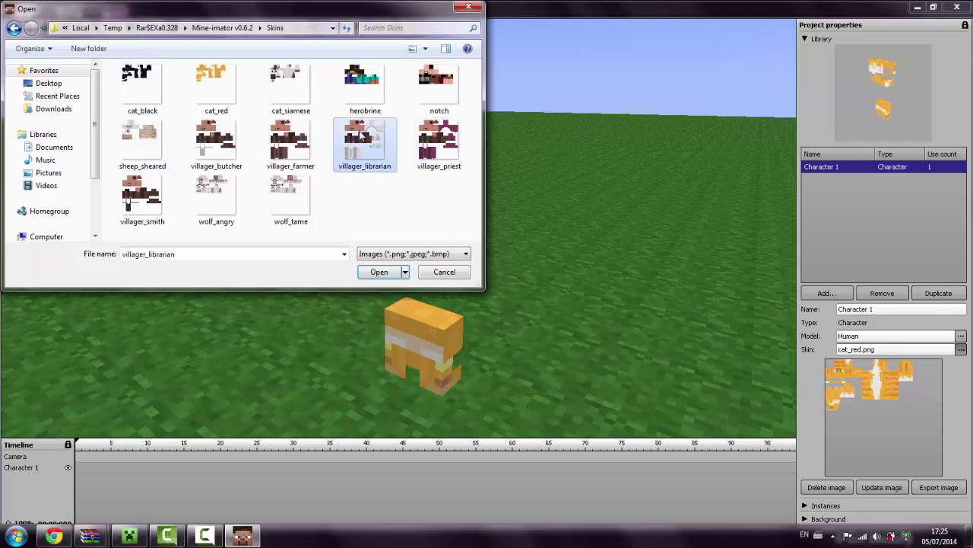
pyautogui.moveTo(55, 67); pyautogui.dragTo(47, 66)
pyautogui.press('w')
pyautogui.moveTo(47, 67); pyautogui.dragTo(50, 67, button='right')
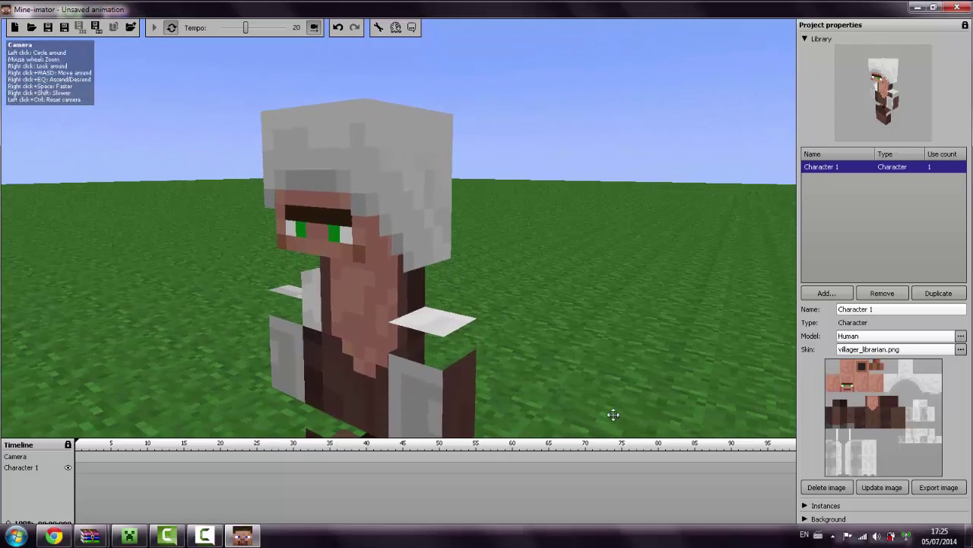
# - Export the character's villager_librarian skin image over cat_red in the Skins folder, then close the image preview
pyautogui.click(943, 487)
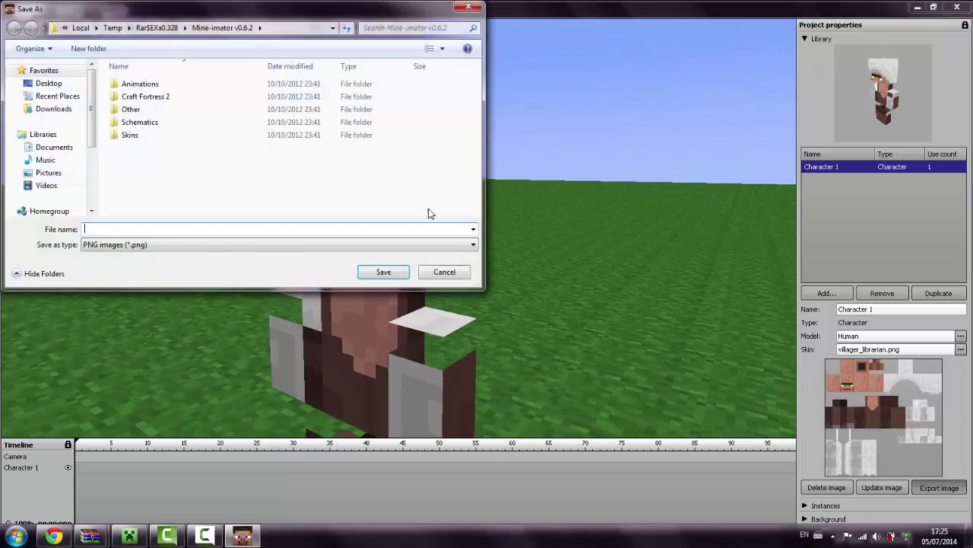
pyautogui.doubleClick(135, 135)
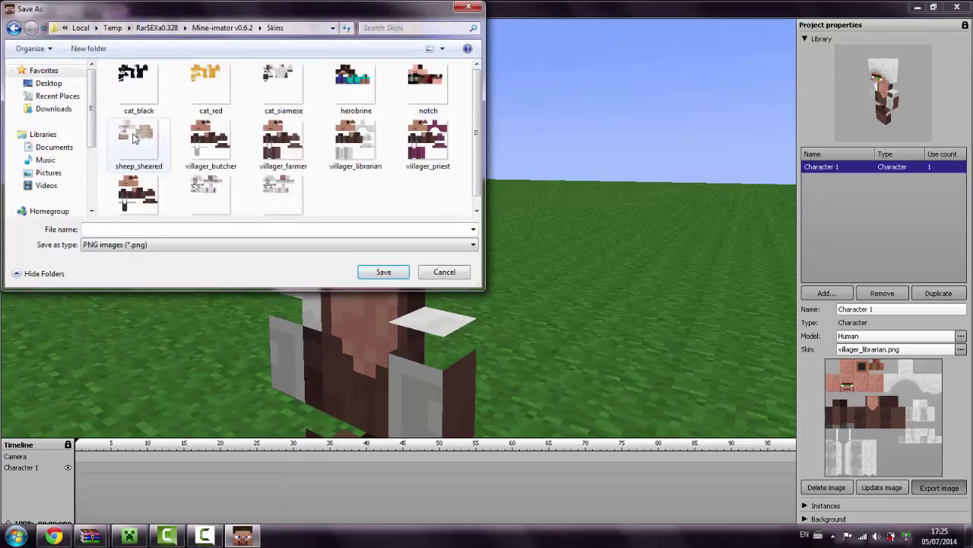
pyautogui.click(139, 85)
pyautogui.click(190, 85)
pyautogui.doubleClick(189, 85)
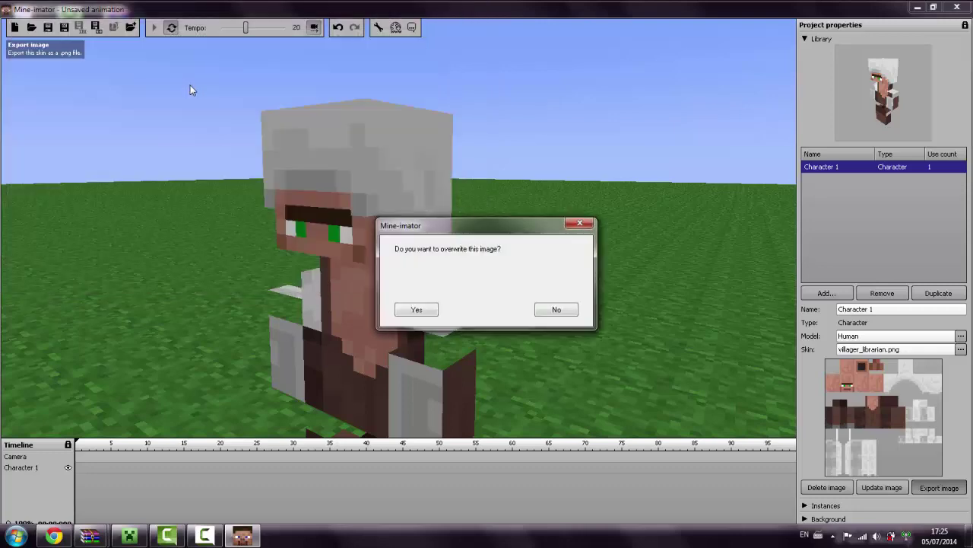
pyautogui.click(415, 311)
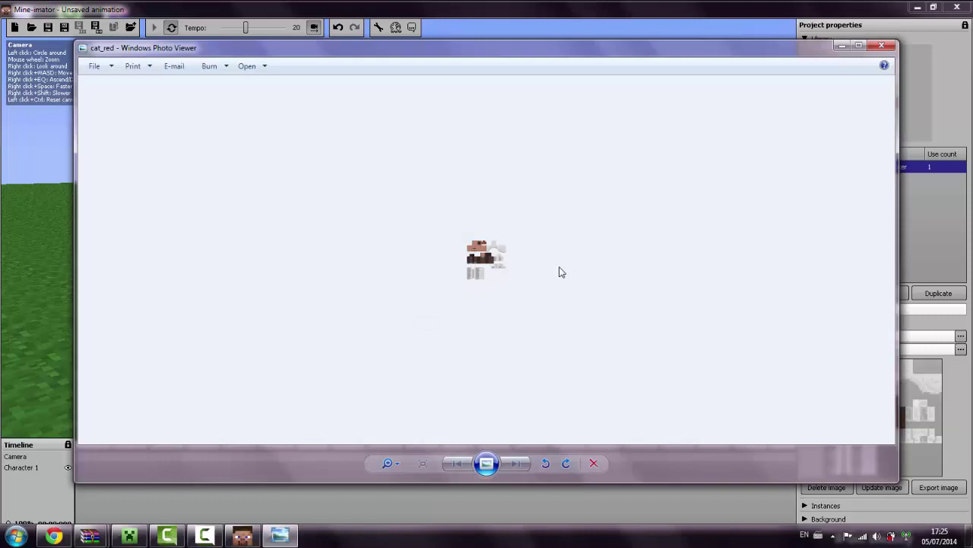
pyautogui.rightClick(451, 288)
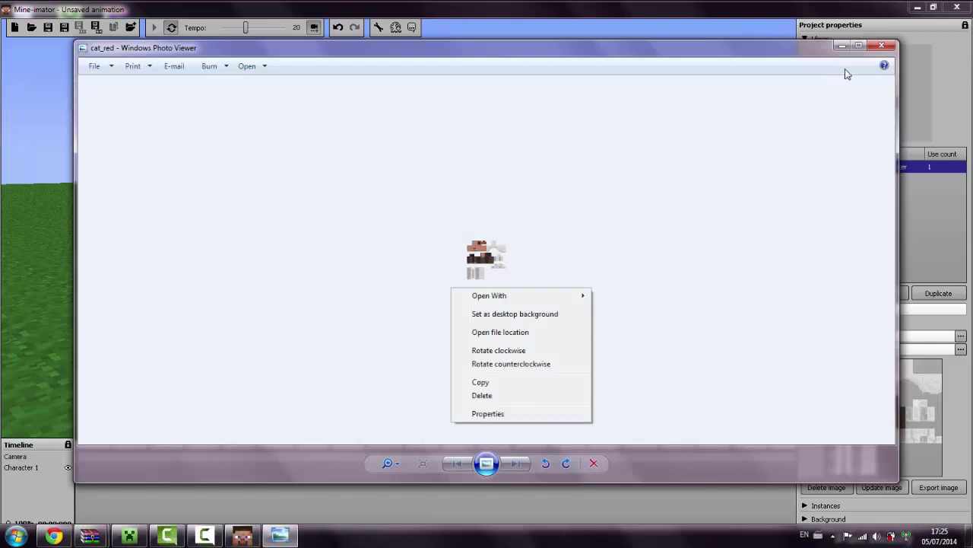
pyautogui.click(880, 48)
pyautogui.click(882, 46)
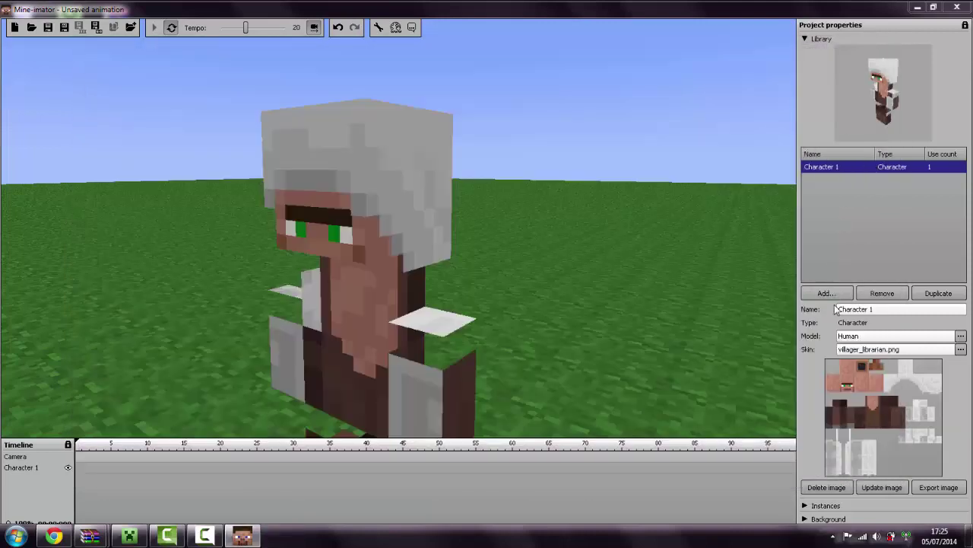
# - Switch the character's skin to Default, look at it, and switch back to cat_red.png
pyautogui.click(961, 350)
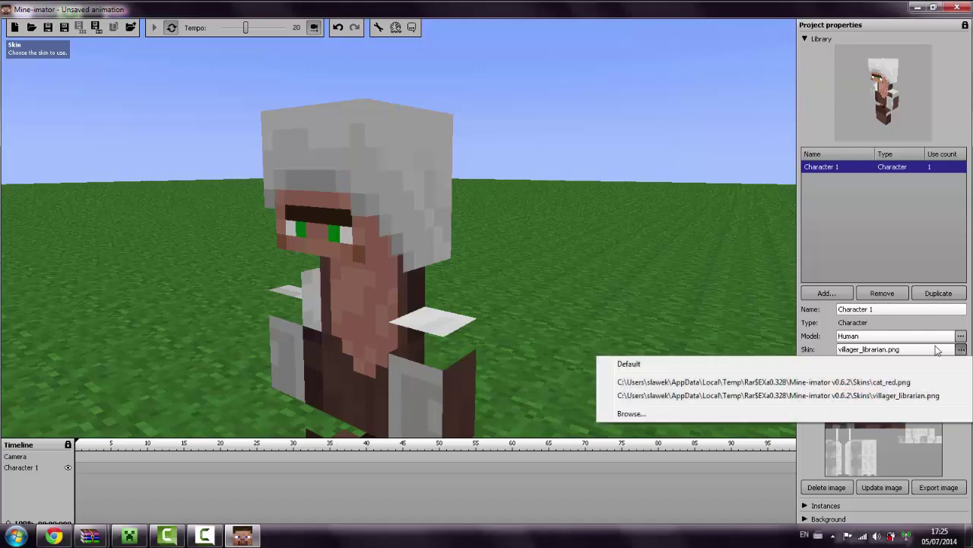
pyautogui.click(861, 365)
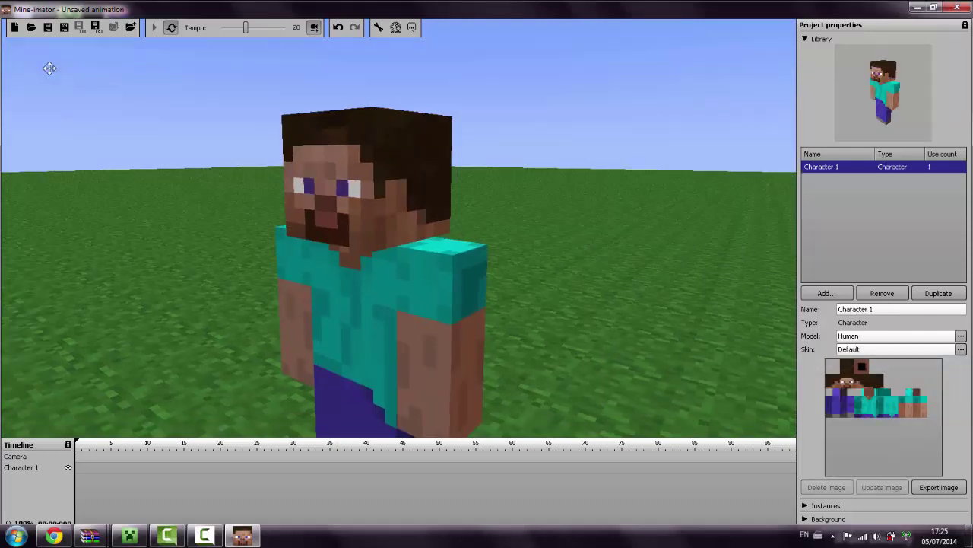
pyautogui.moveTo(49, 68); pyautogui.dragTo(50, 68, button='right')
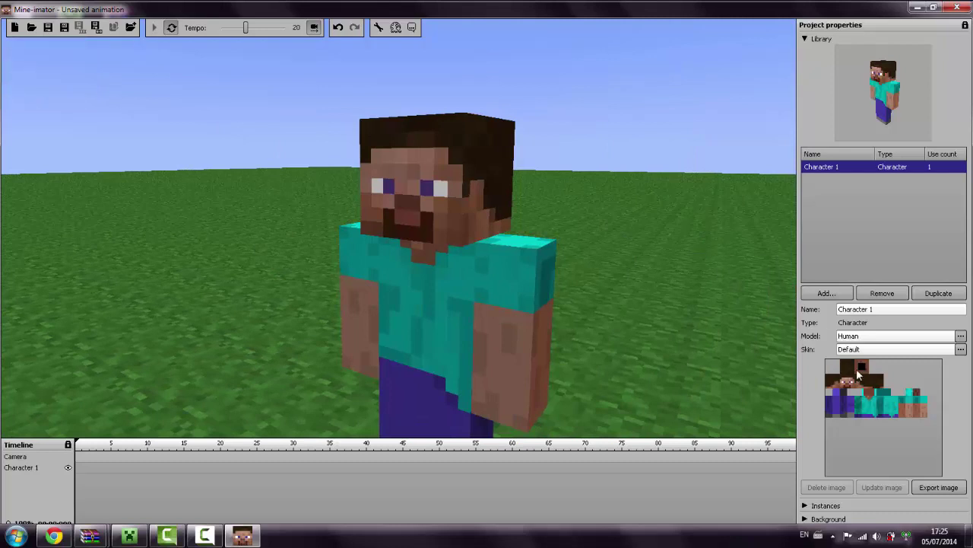
pyautogui.click(961, 352)
pyautogui.click(906, 382)
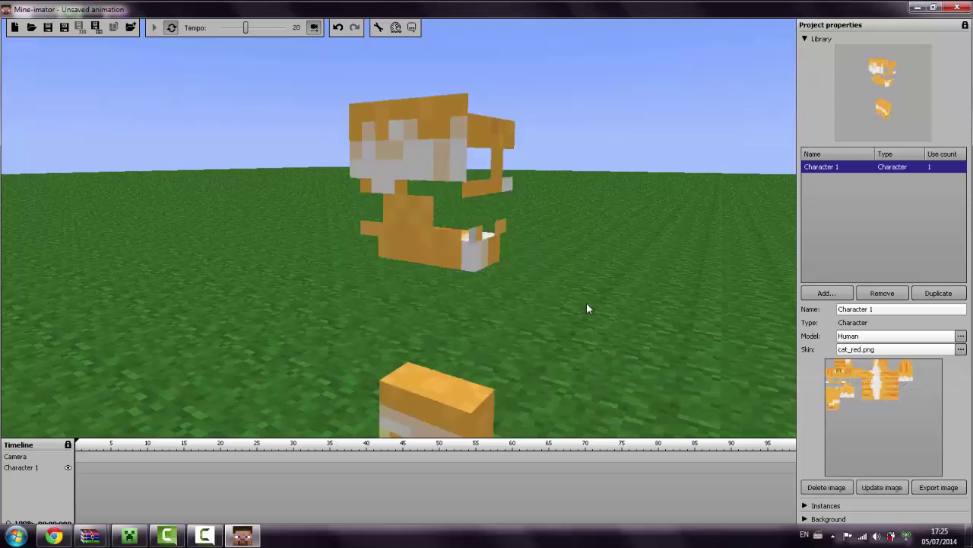
# - Add a keyframe for Character 1 at the start of the timeline and delete it
pyautogui.click(82, 467)
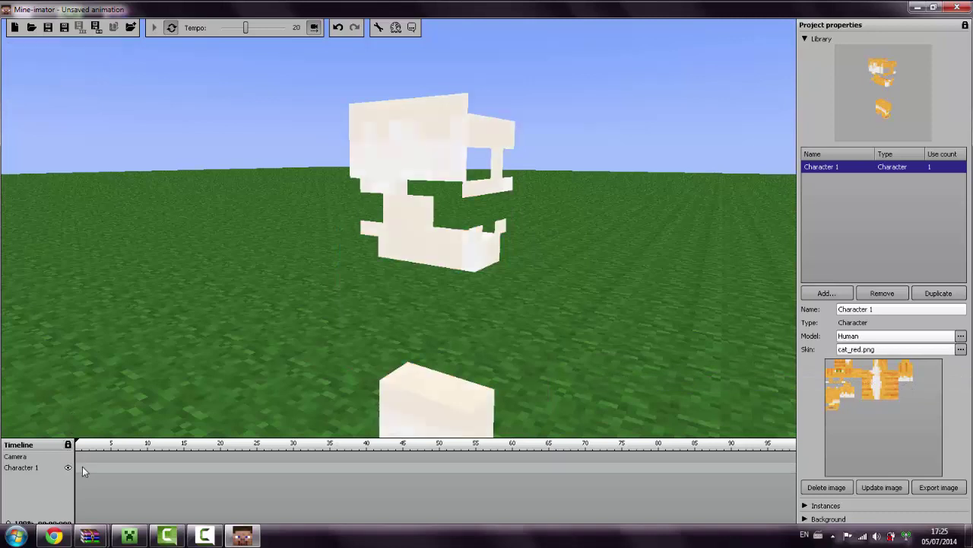
pyautogui.click(82, 467)
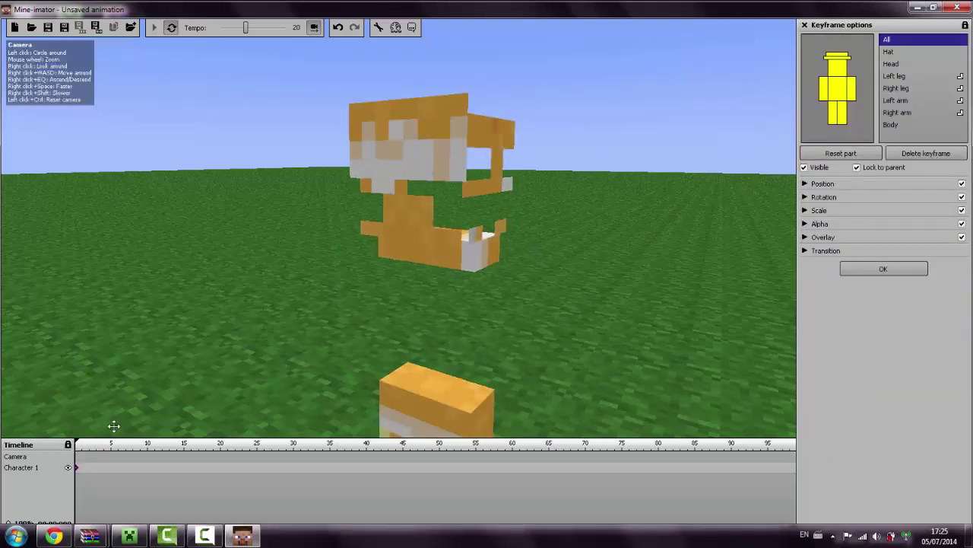
pyautogui.rightClick(77, 472)
pyautogui.click(107, 477)
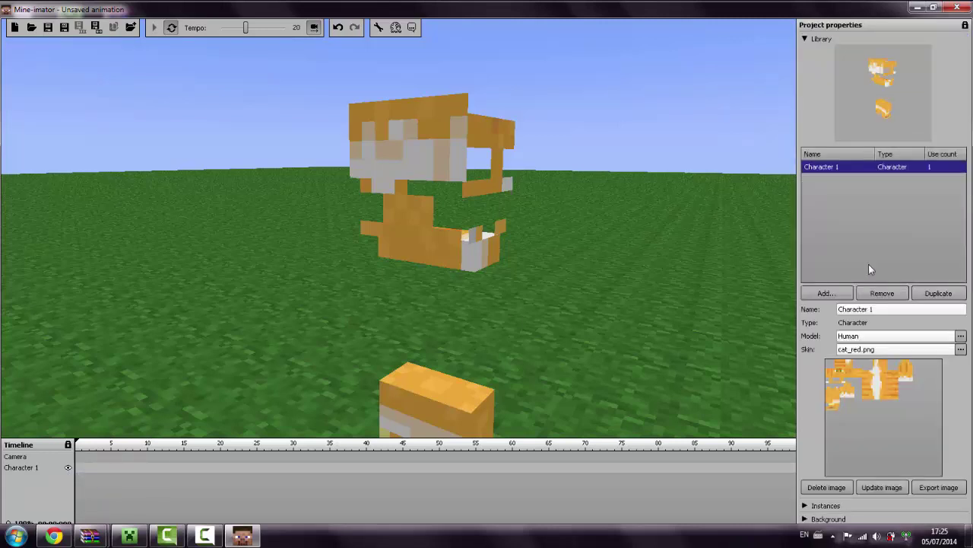
# - Delete the character's cat_red.png skin image and change its model to Balloonicorn
pyautogui.click(841, 489)
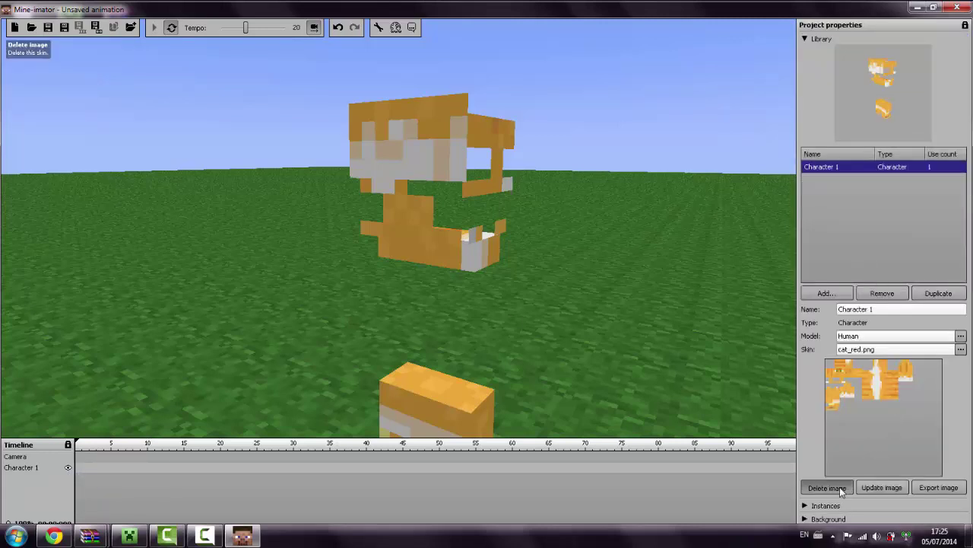
pyautogui.click(962, 336)
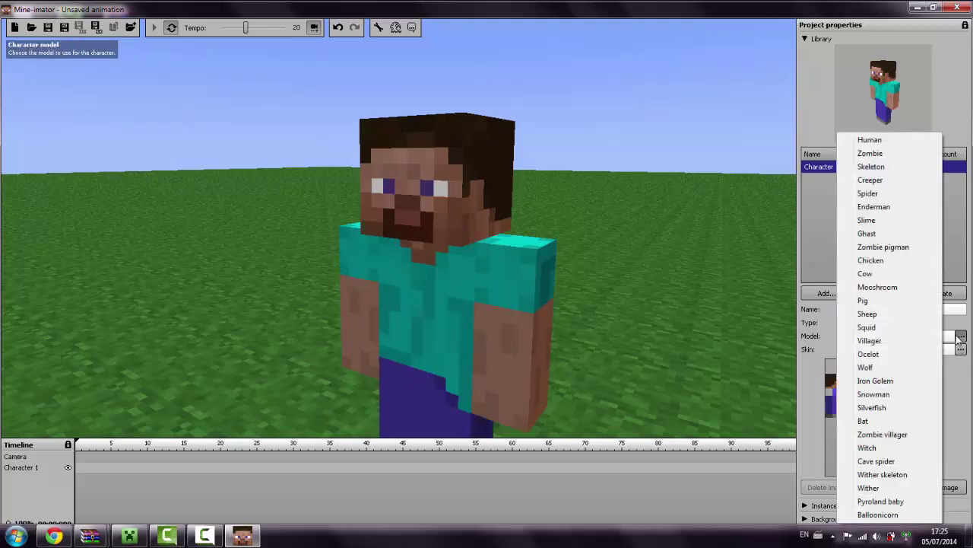
pyautogui.click(890, 516)
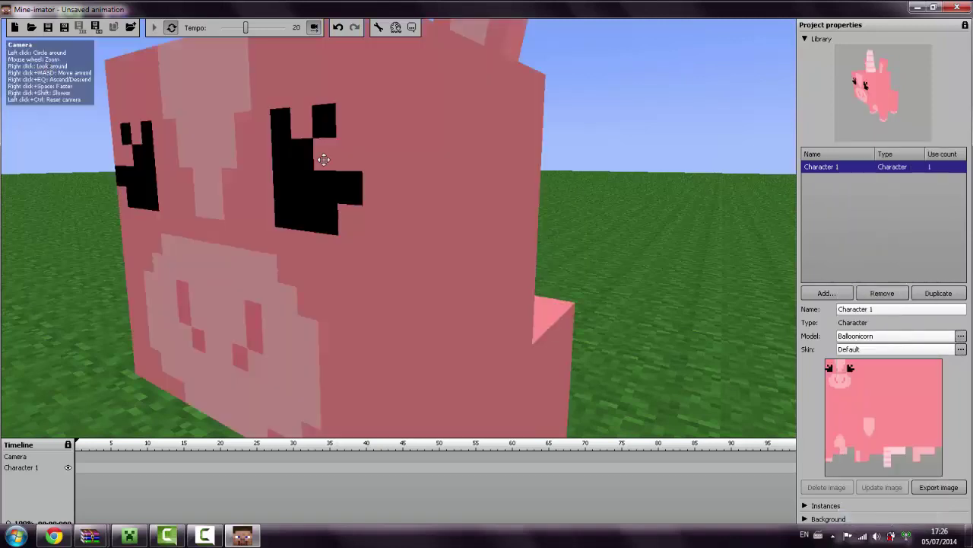
# - Set the character's model back to Human
pyautogui.click(961, 338)
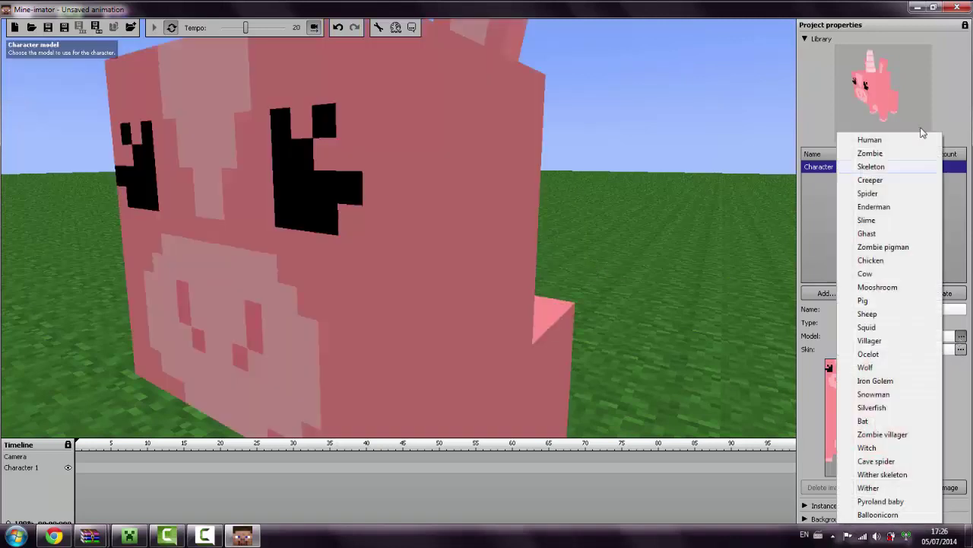
pyautogui.click(875, 139)
pyautogui.moveTo(52, 68); pyautogui.dragTo(49, 61)
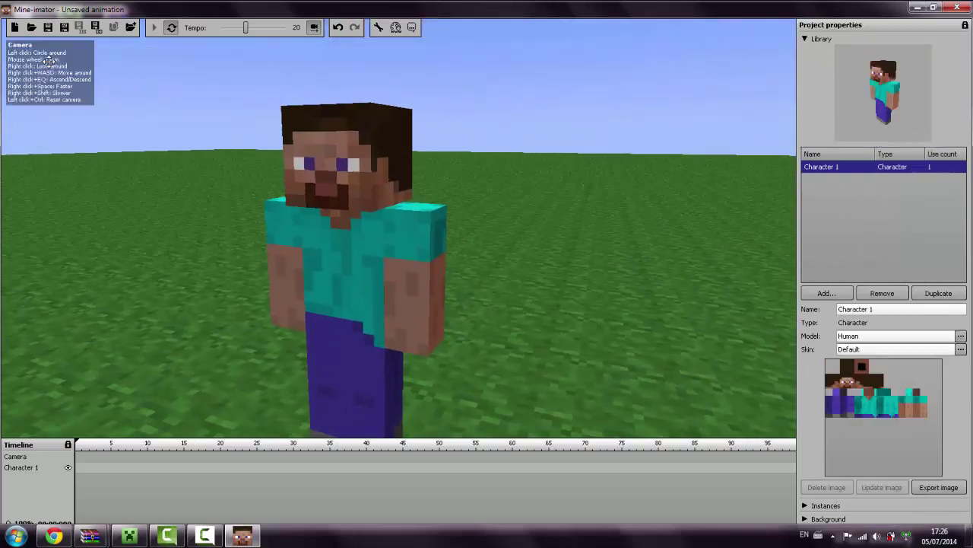
# - Load demomanbaby from the Craft Fortress 2 folder as the character's skin and view the result
pyautogui.click(960, 349)
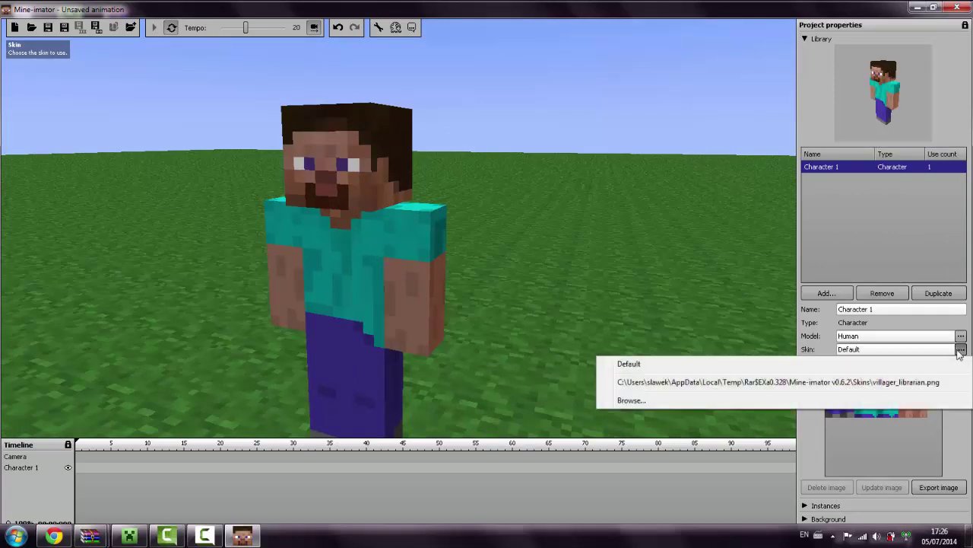
pyautogui.click(812, 400)
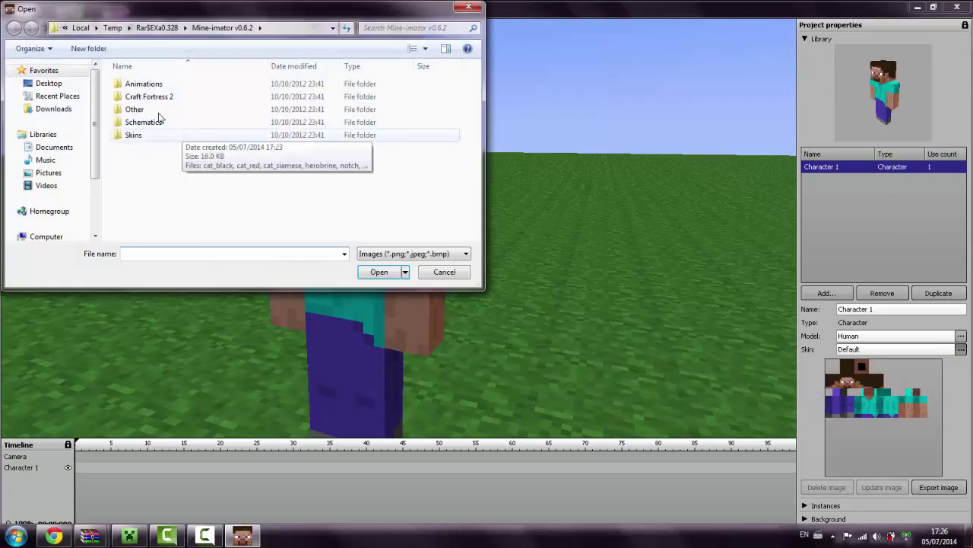
pyautogui.doubleClick(155, 97)
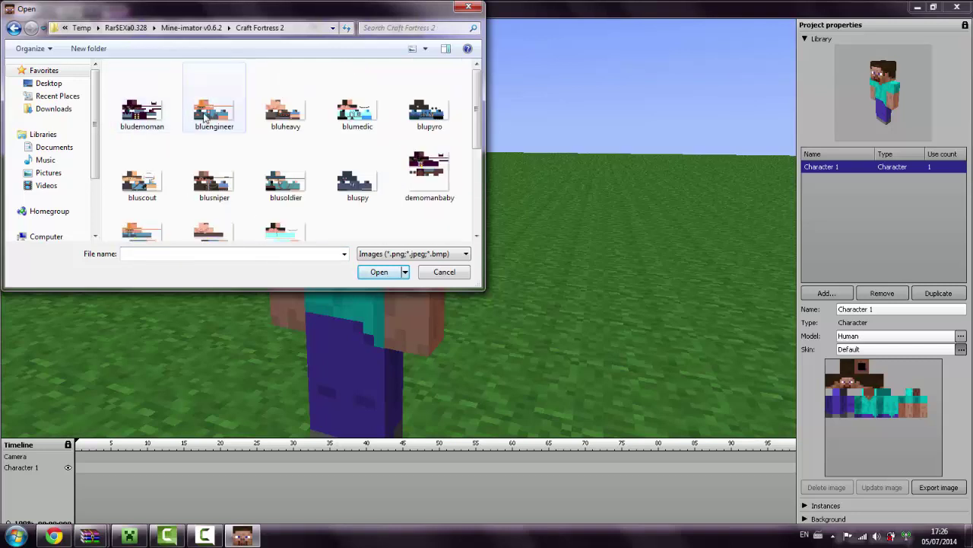
pyautogui.click(450, 253)
pyautogui.click(448, 263)
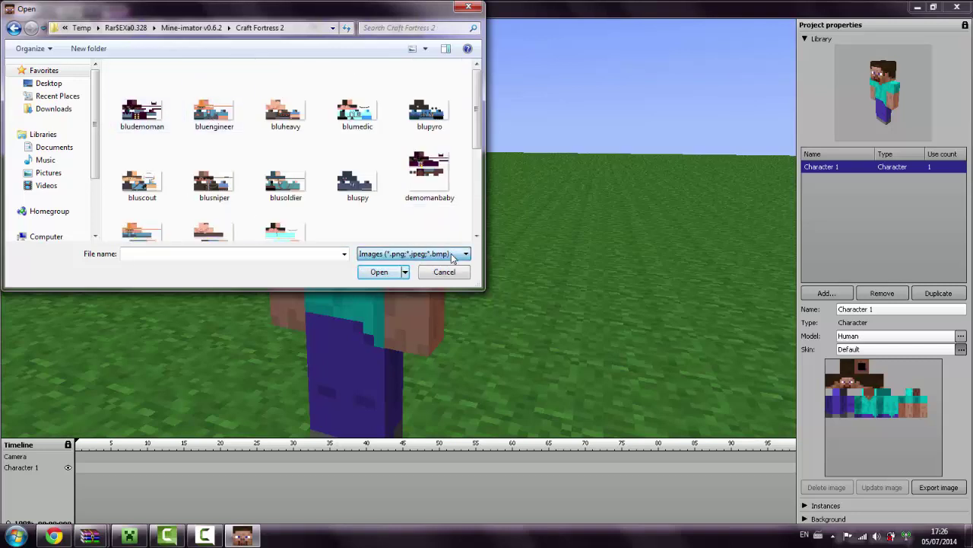
pyautogui.click(422, 174)
pyautogui.click(379, 272)
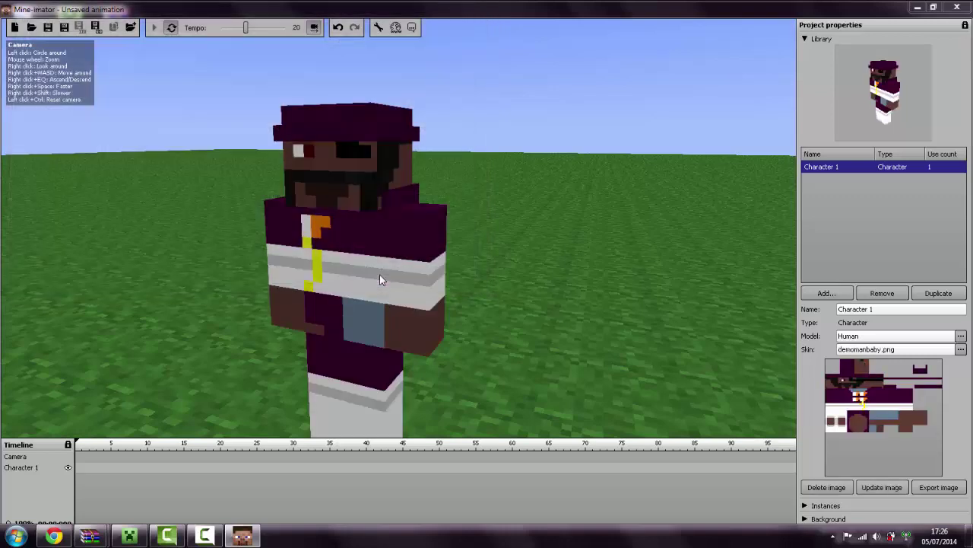
pyautogui.moveTo(50, 67); pyautogui.dragTo(51, 68, button='right')
pyautogui.press('w')
pyautogui.scroll(-3, 50, 68)
pyautogui.scroll(2, 48, 65)
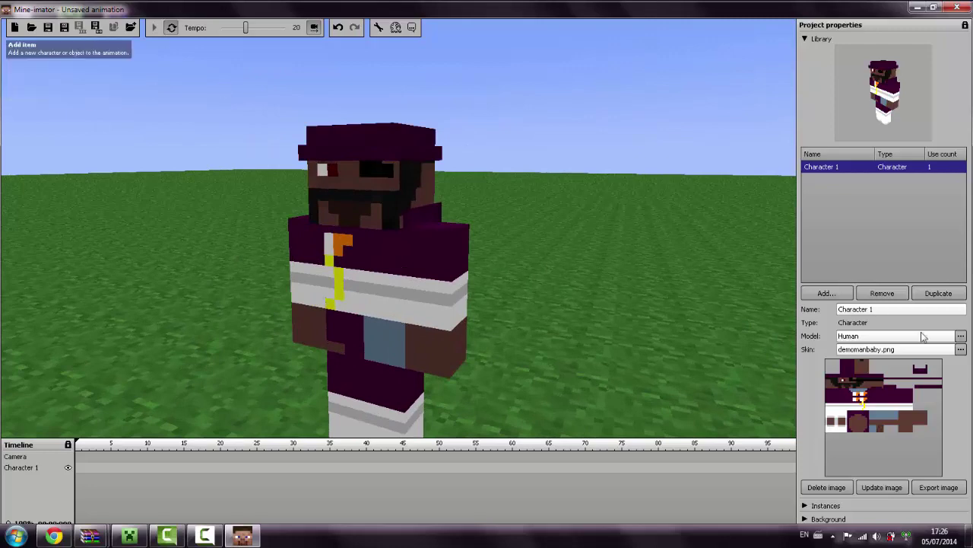
# - Load wolf_tame from the Skins folder as the character's skin and view the result
pyautogui.click(961, 350)
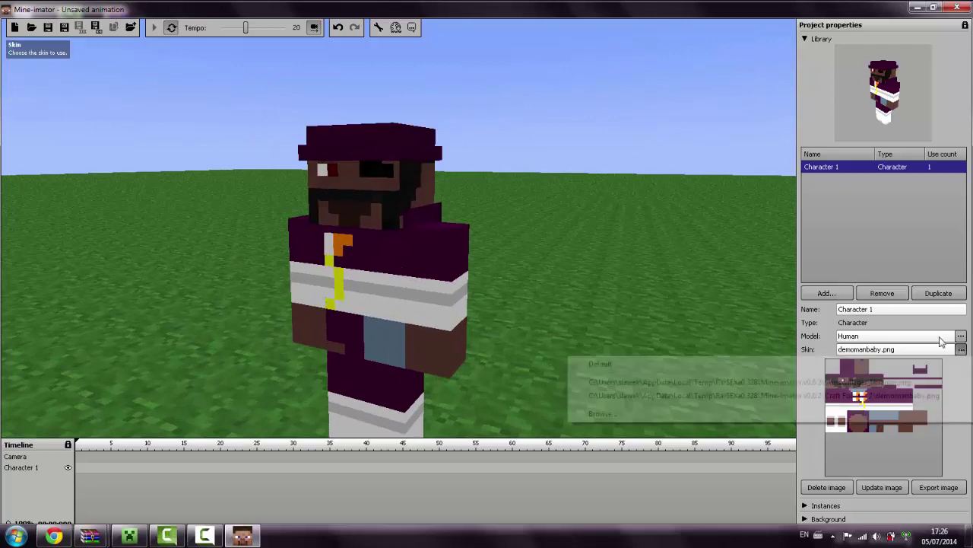
pyautogui.click(682, 413)
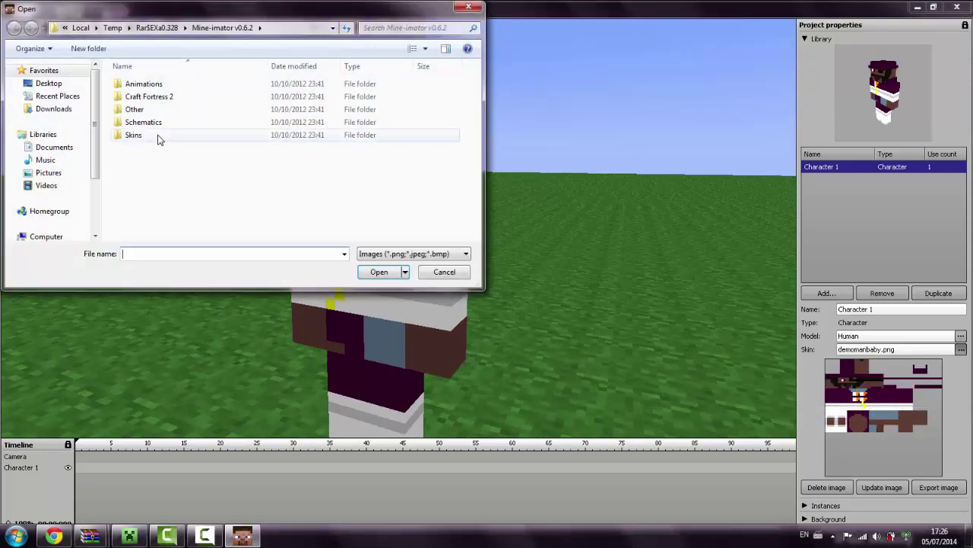
pyautogui.click(161, 138)
pyautogui.doubleClick(161, 135)
pyautogui.click(162, 138)
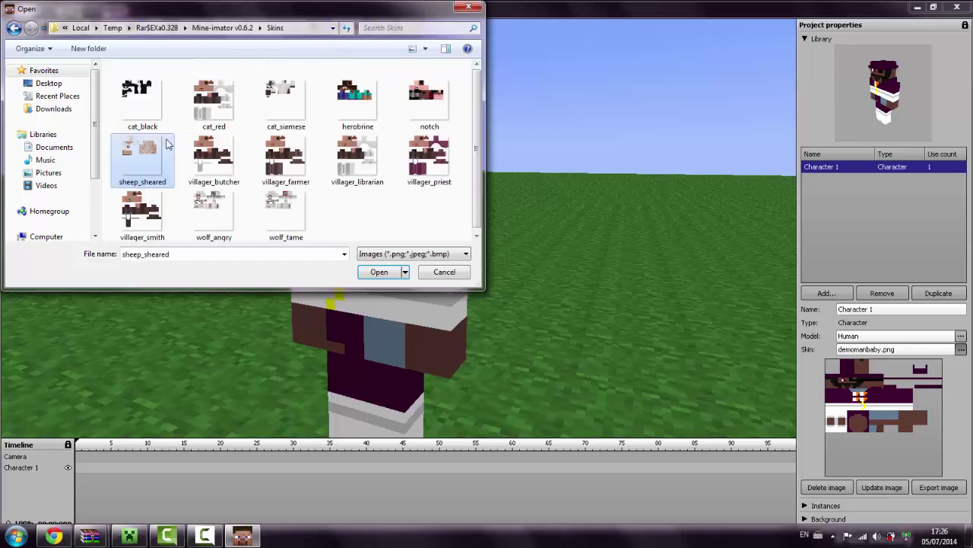
pyautogui.click(286, 212)
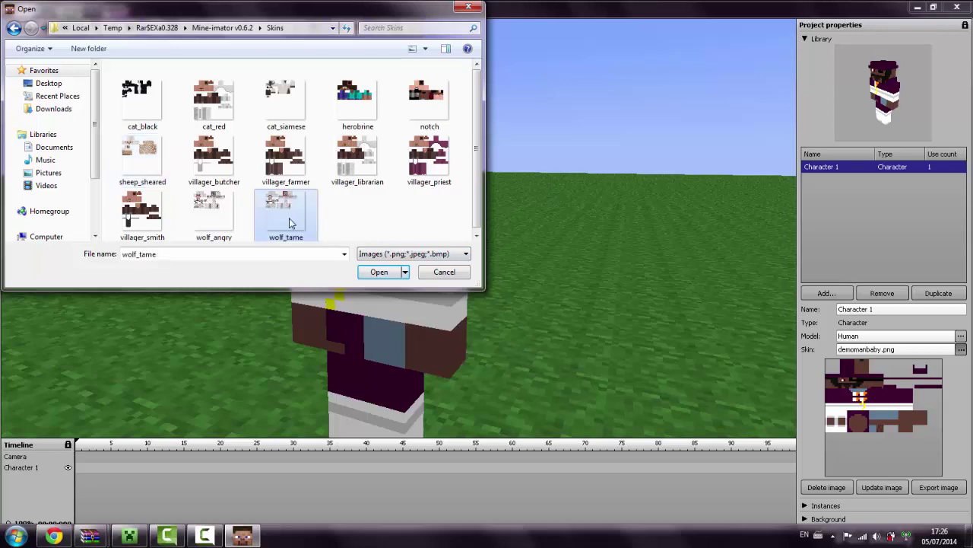
pyautogui.click(396, 255)
pyautogui.click(384, 266)
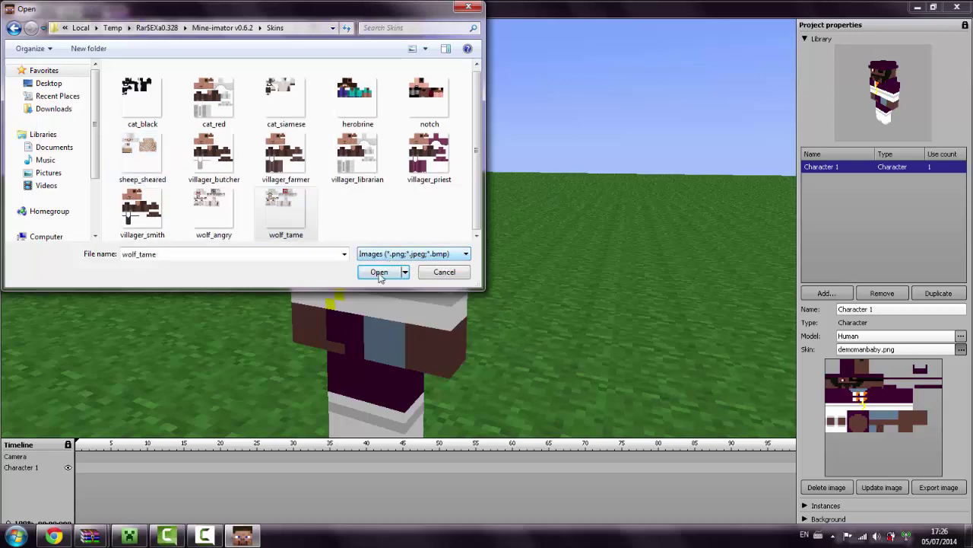
pyautogui.click(378, 274)
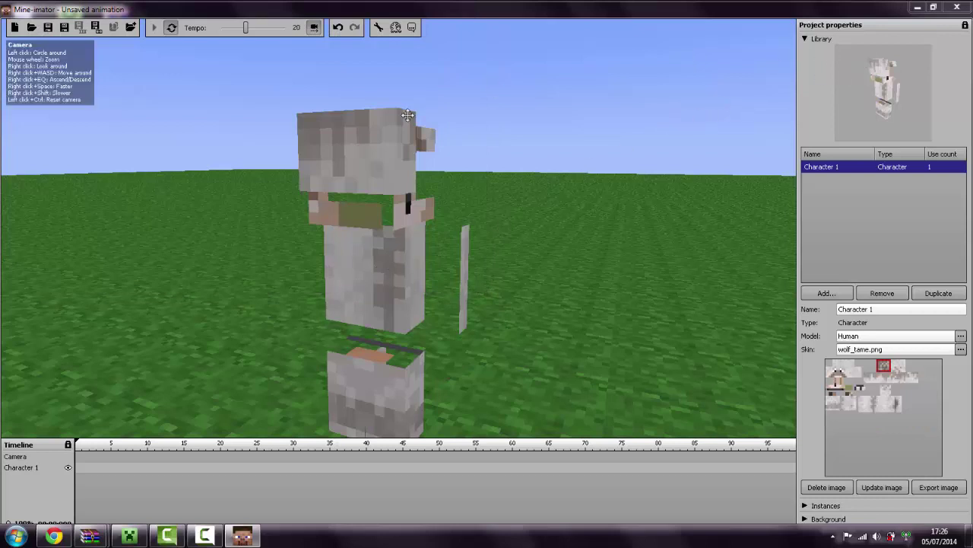
pyautogui.moveTo(427, 189); pyautogui.dragTo(331, 209, button='right')
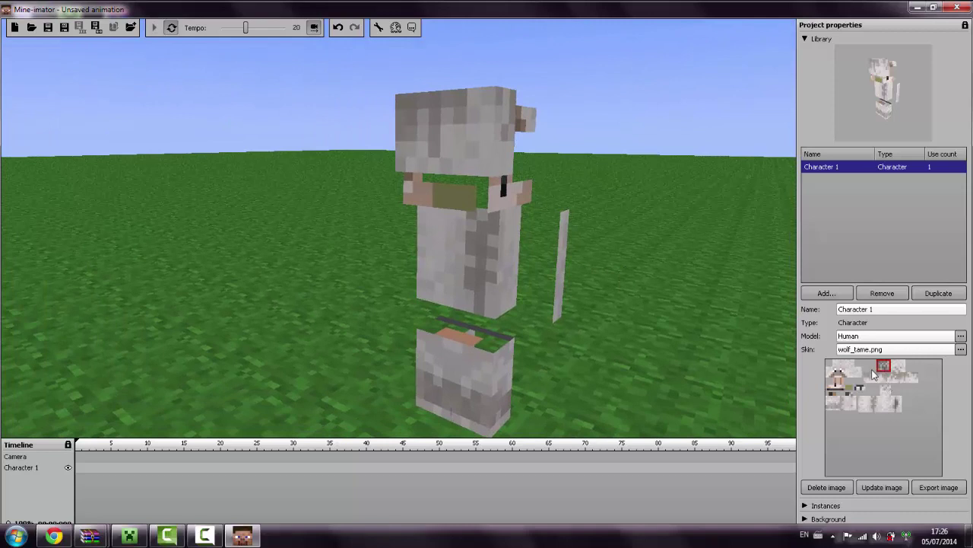
# - Delete the character's wolf_tame.png skin image to restore the default skin
pyautogui.click(879, 487)
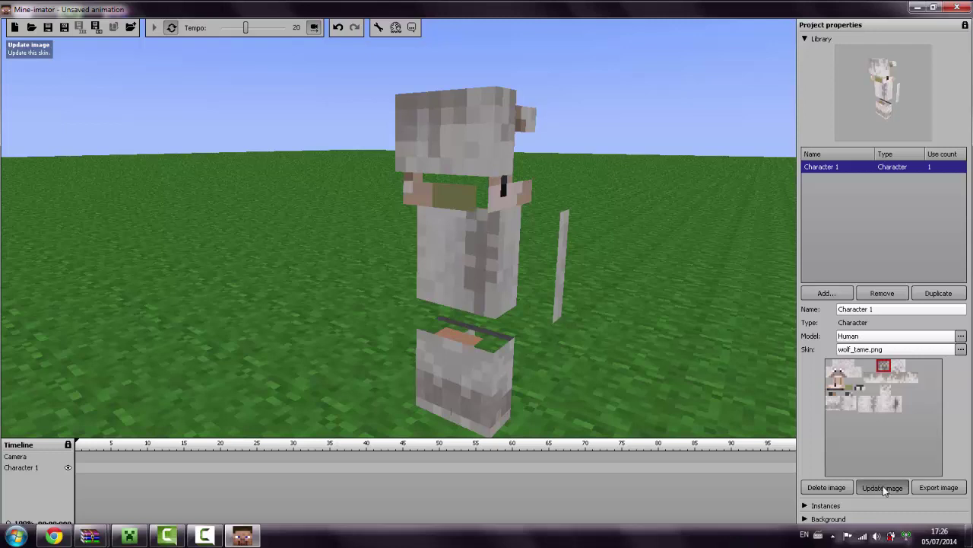
pyautogui.click(830, 487)
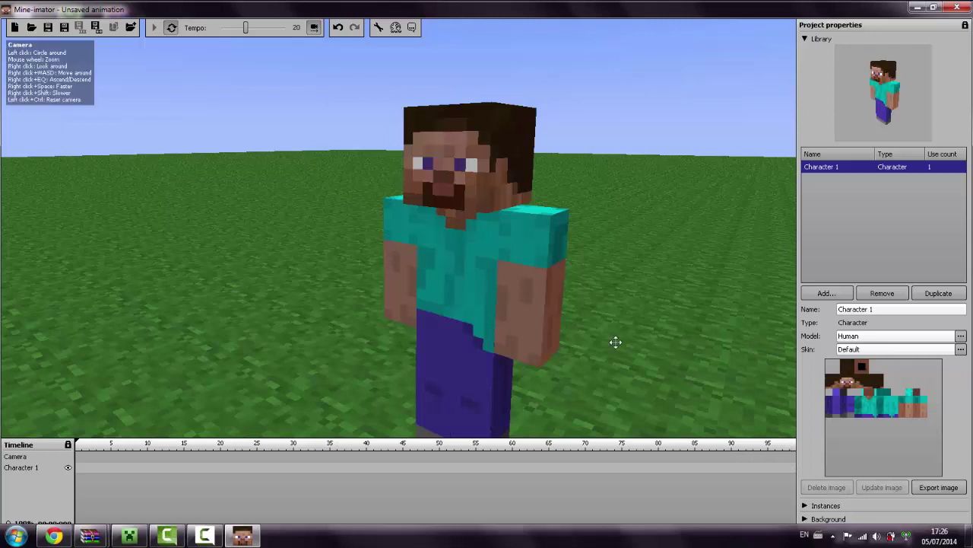
# - Add keyframes for Character 1 at the start of the timeline and at frame 10
pyautogui.click(81, 467)
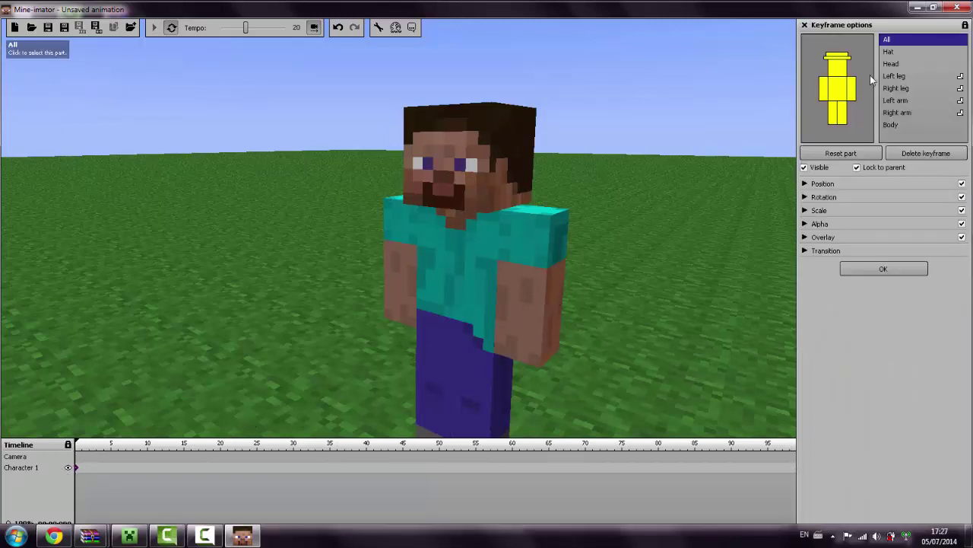
pyautogui.moveTo(51, 66)
pyautogui.mouseDown(button='right')
pyautogui.moveTo(45, 61)
pyautogui.moveTo(50, 70)
pyautogui.mouseUp(button='right')
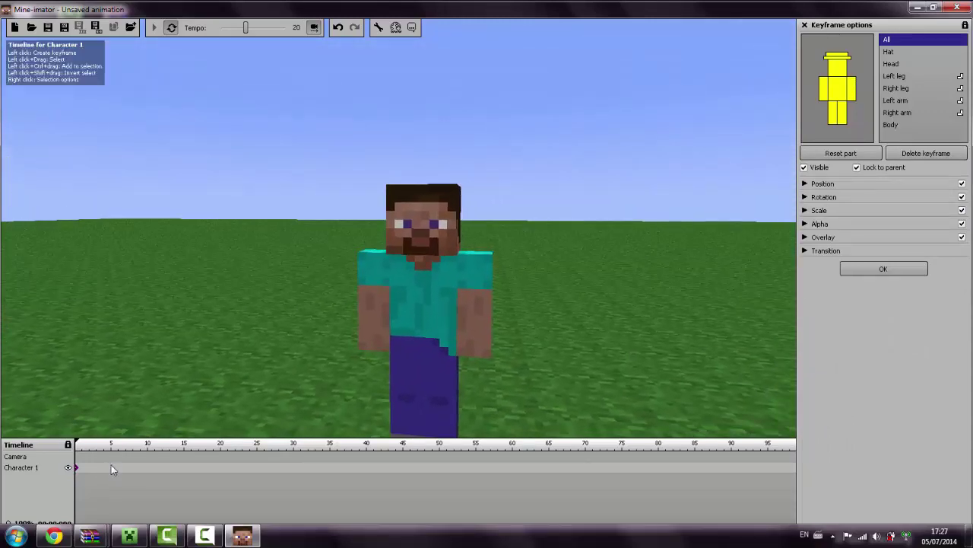
pyautogui.click(147, 468)
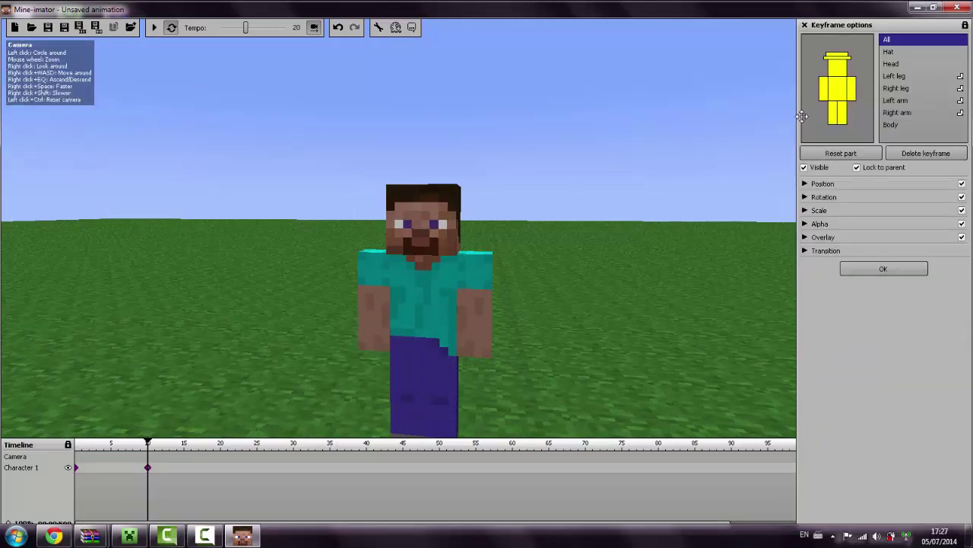
# - Raise the character's left arm in the frame 10 keyframe by rotating it to X -96, and play the animation
pyautogui.click(853, 86)
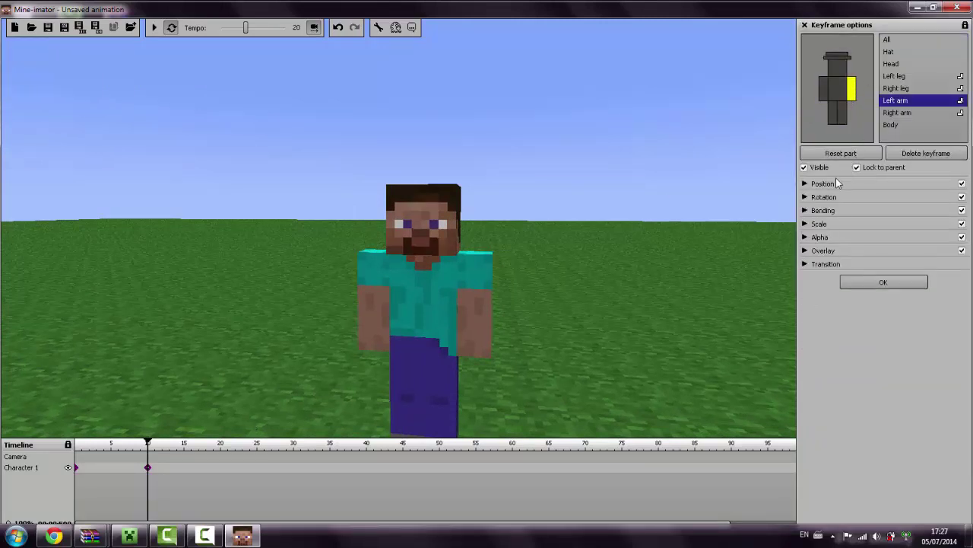
pyautogui.click(806, 185)
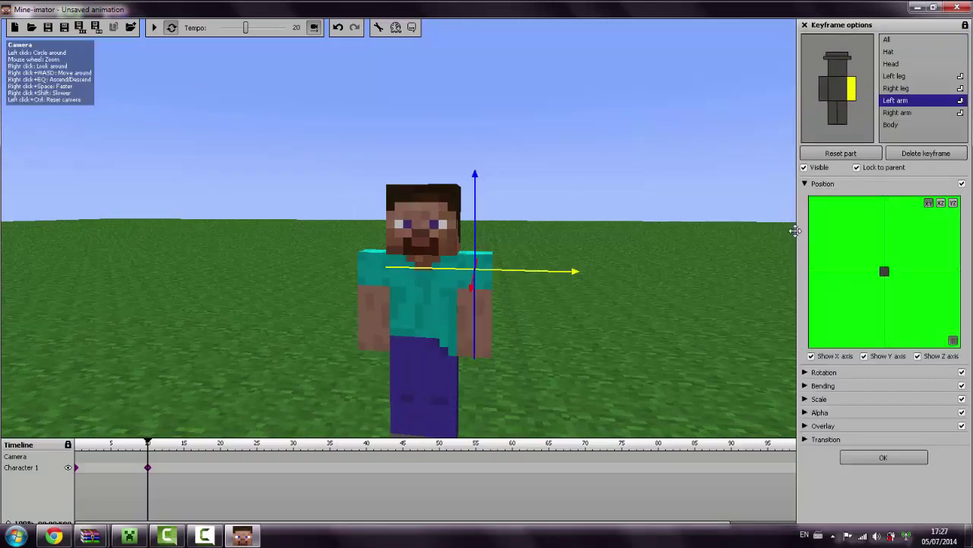
pyautogui.click(805, 372)
pyautogui.moveTo(47, 66); pyautogui.dragTo(101, 97)
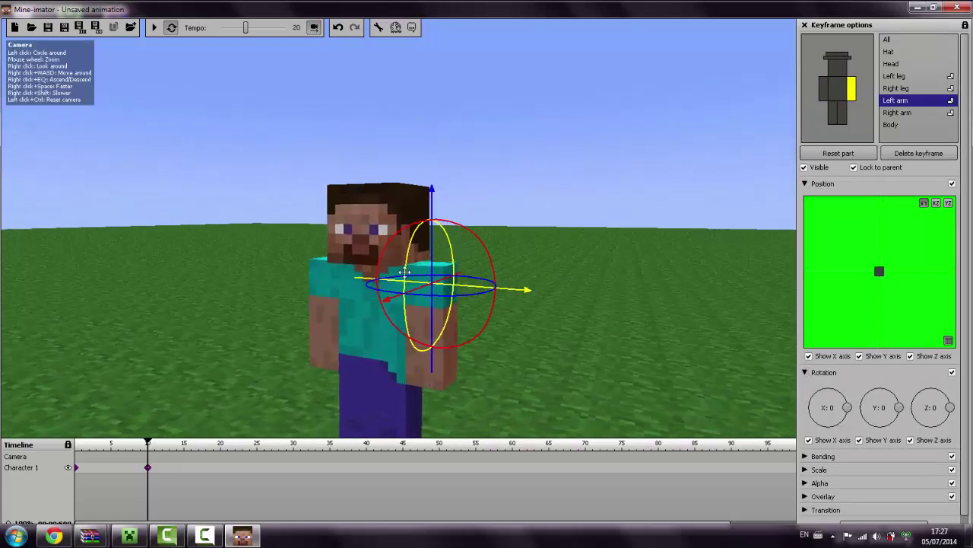
pyautogui.moveTo(404, 271); pyautogui.dragTo(600, 121)
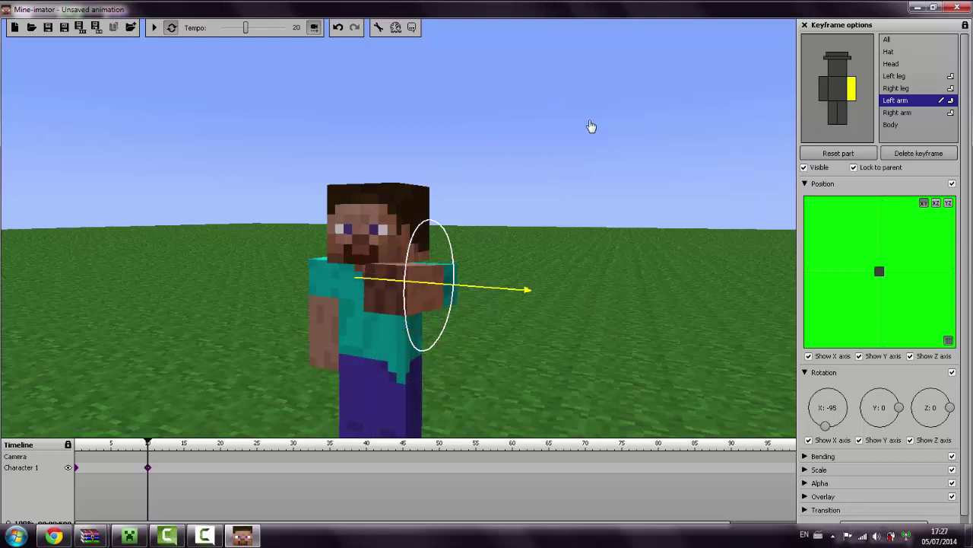
pyautogui.moveTo(591, 126); pyautogui.dragTo(592, 125)
pyautogui.press('space')
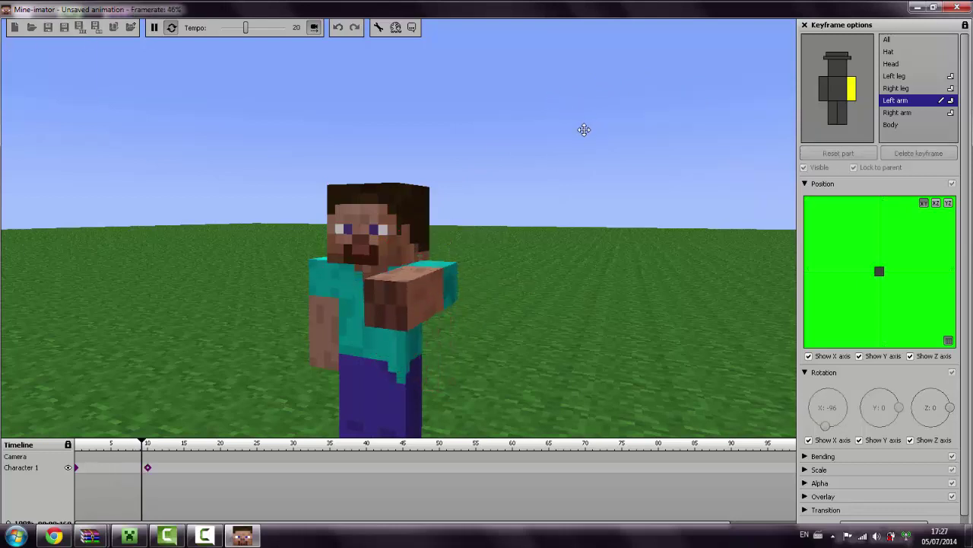
# - Add a third Character 1 keyframe at frame 20 and reset its left arm
pyautogui.click(183, 471)
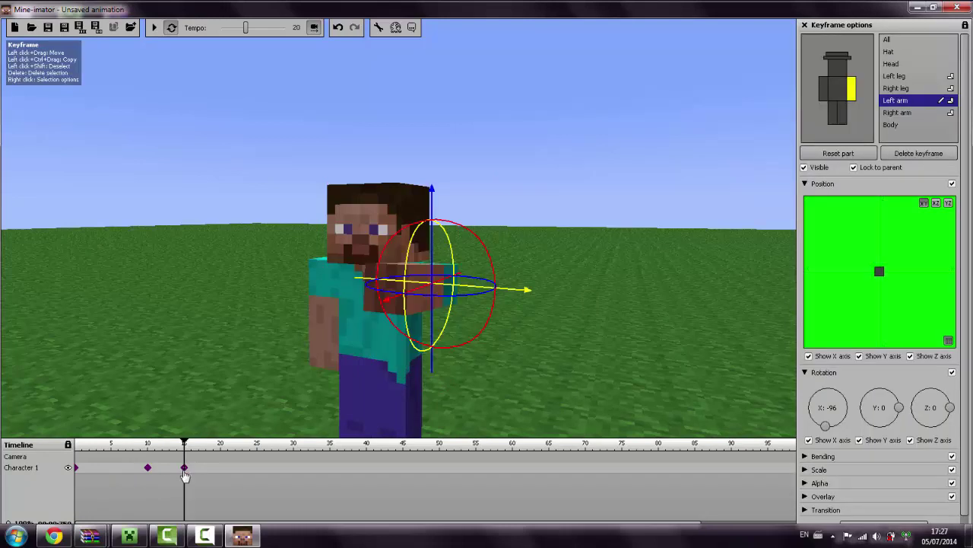
pyautogui.moveTo(184, 471); pyautogui.dragTo(221, 470)
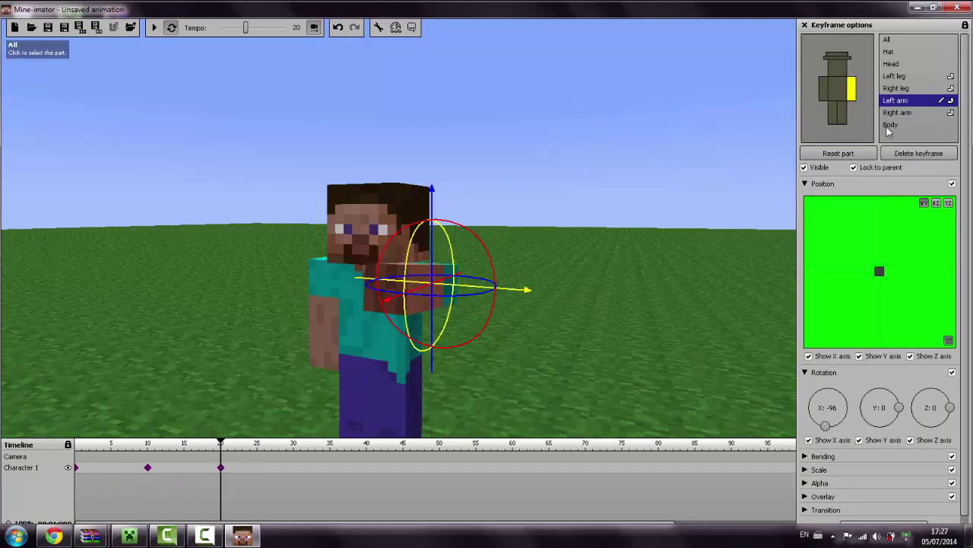
pyautogui.click(858, 153)
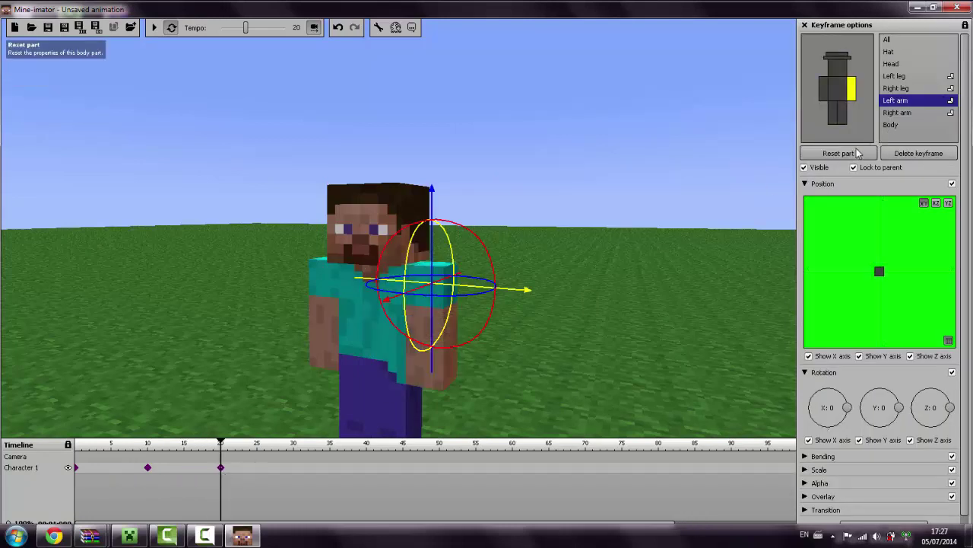
# - Play back the animation to check the left arm rising and lowering
pyautogui.press('space')
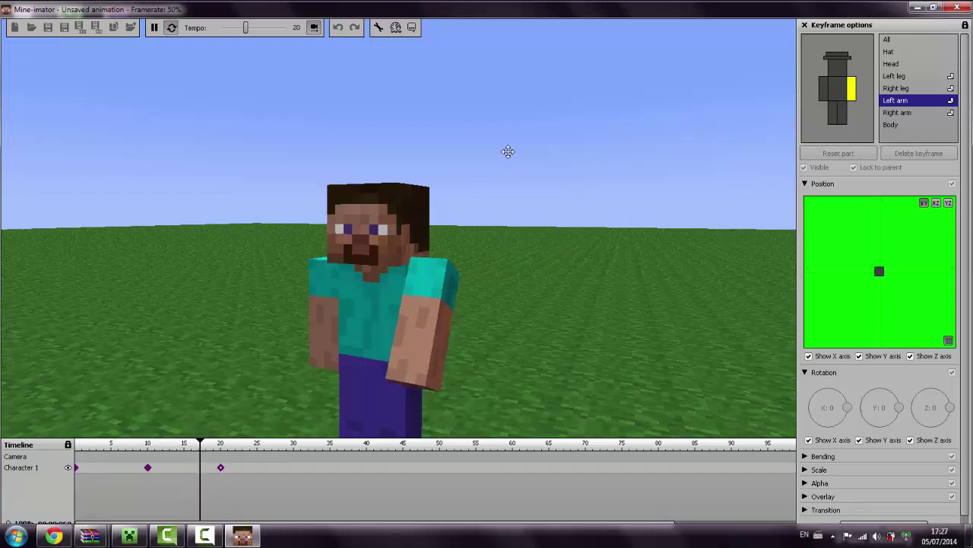
pyautogui.press('space')
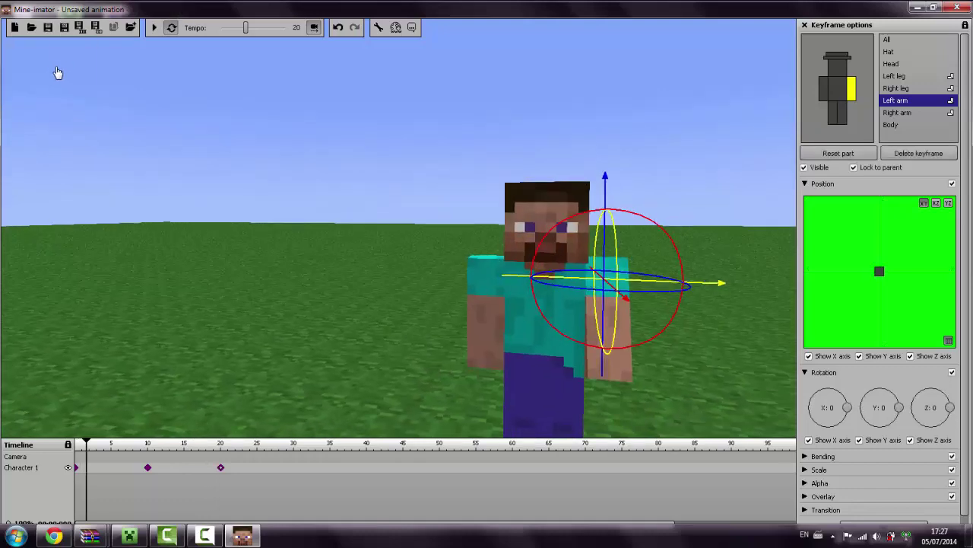
pyautogui.press('space')
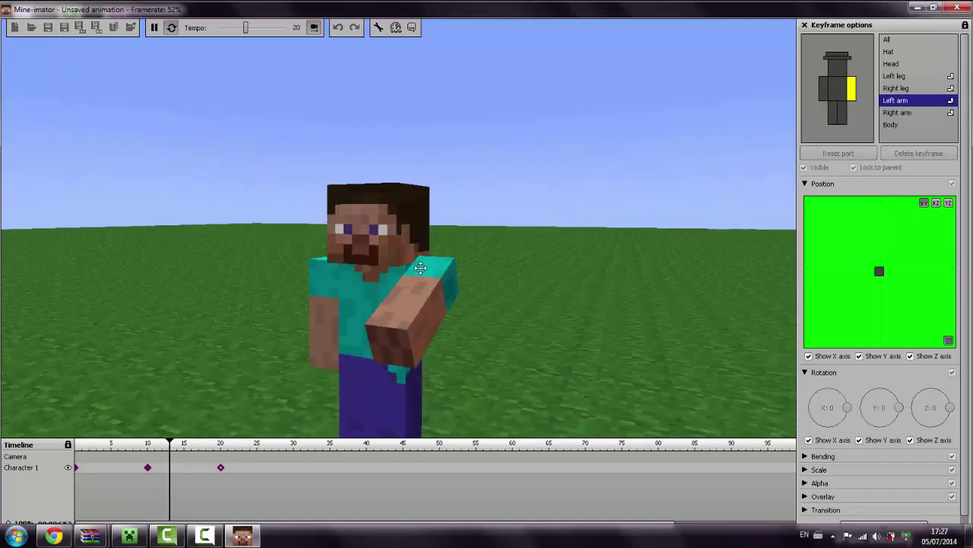
pyautogui.press('space')
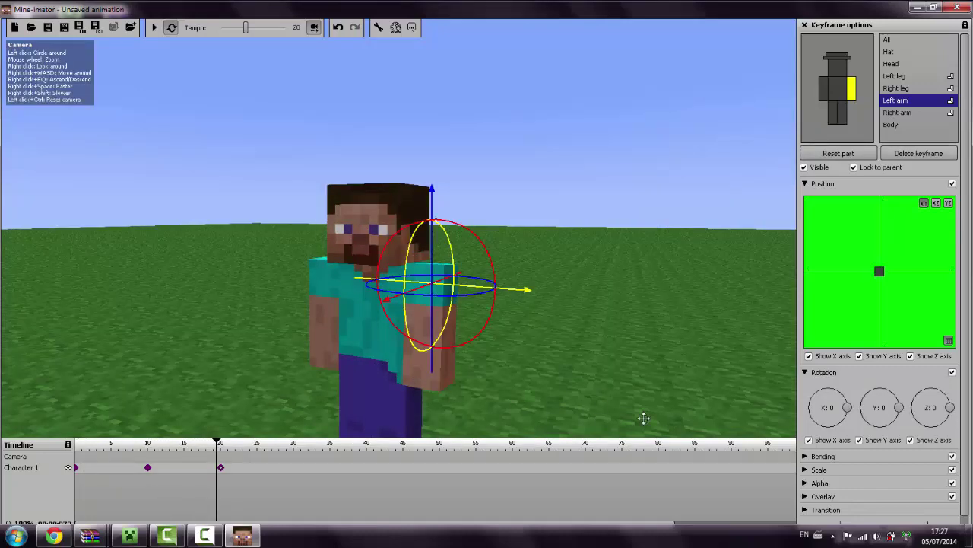
# - Close the keyframe options and look into the background section of the project properties
pyautogui.click(919, 523)
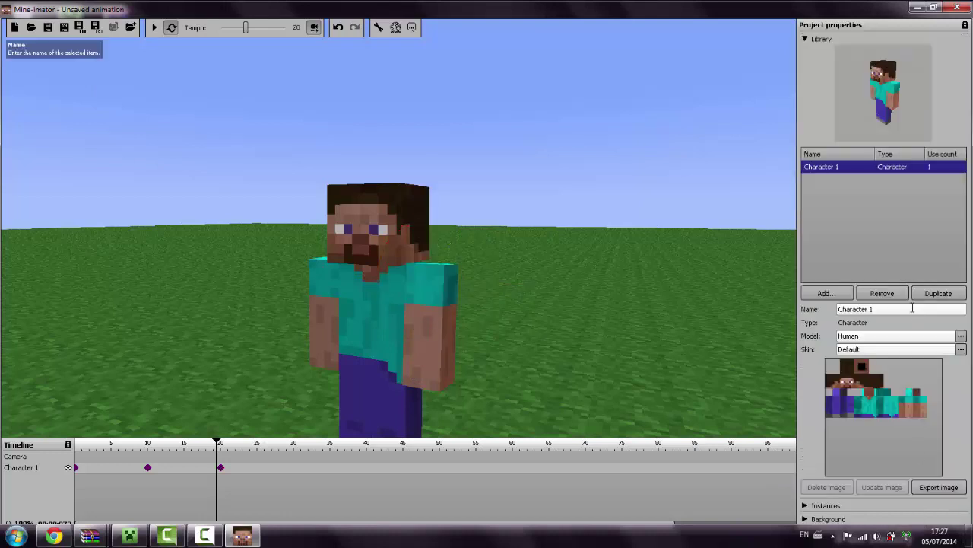
pyautogui.click(805, 519)
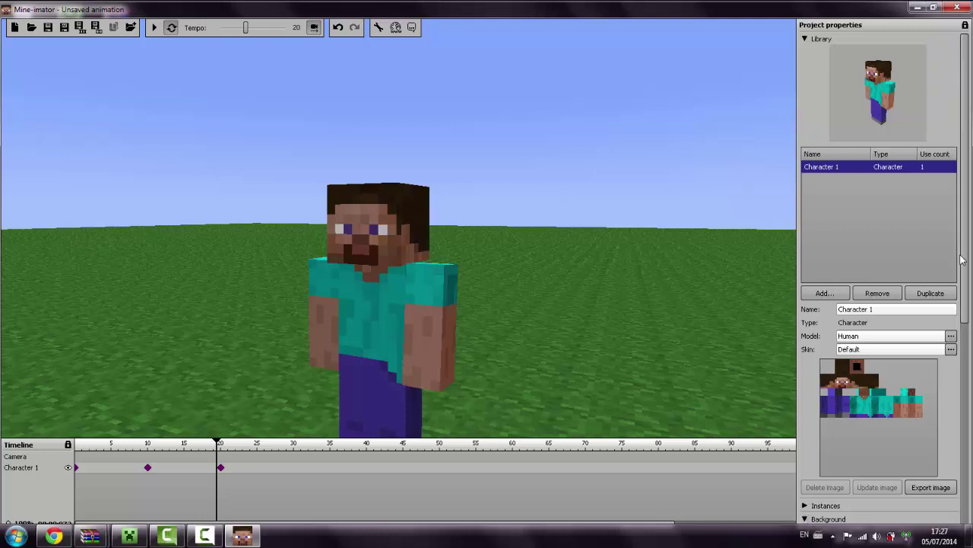
pyautogui.click(804, 519)
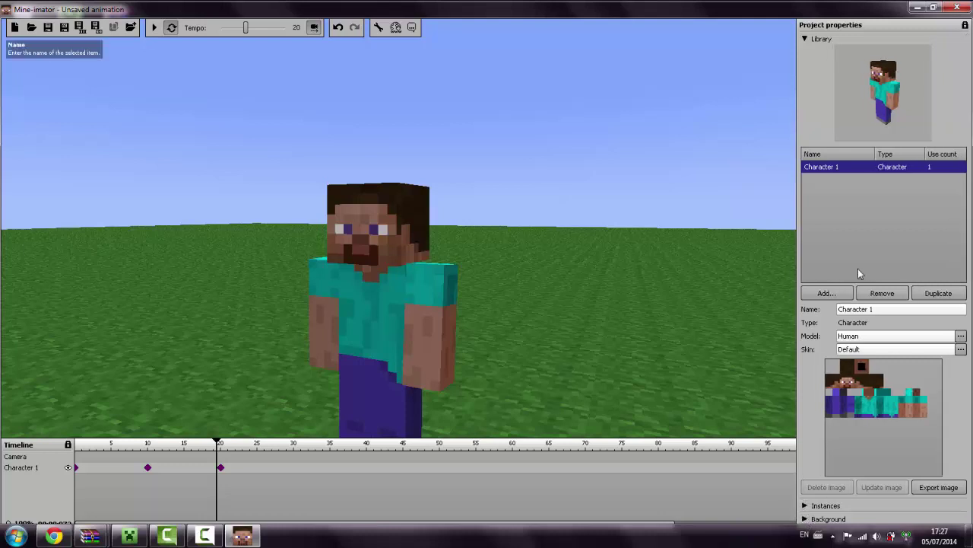
# - Hide the Camera instance from the timeline and show it again
pyautogui.click(804, 506)
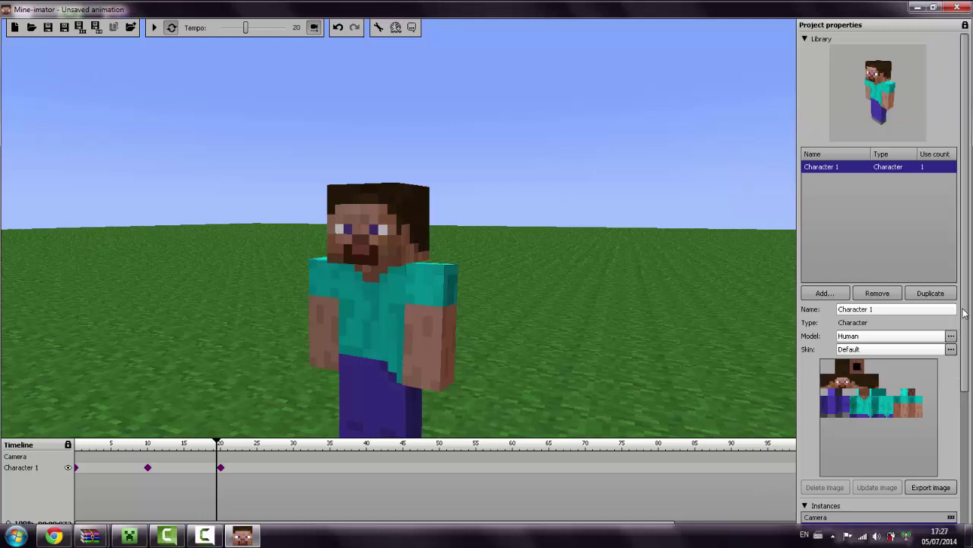
pyautogui.scroll(-5, 965, 312)
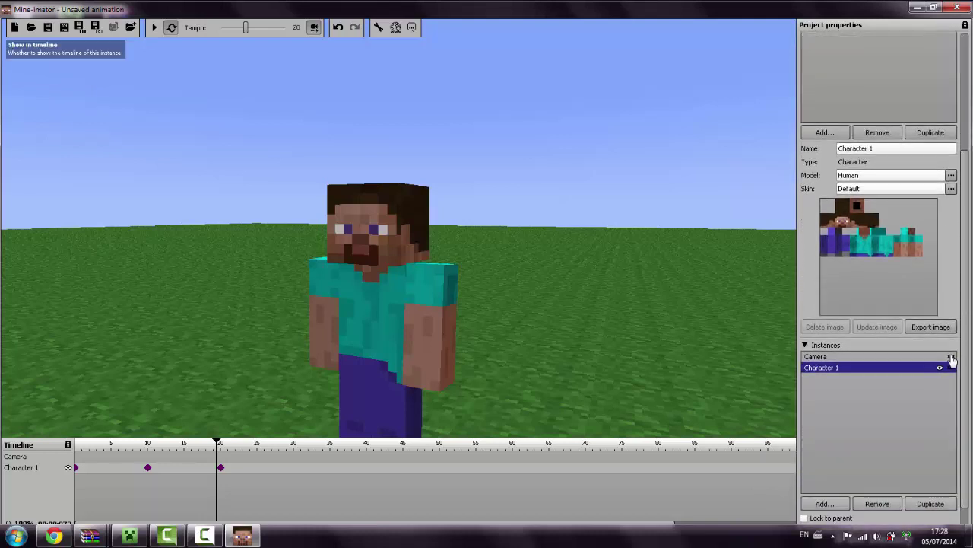
pyautogui.click(951, 357)
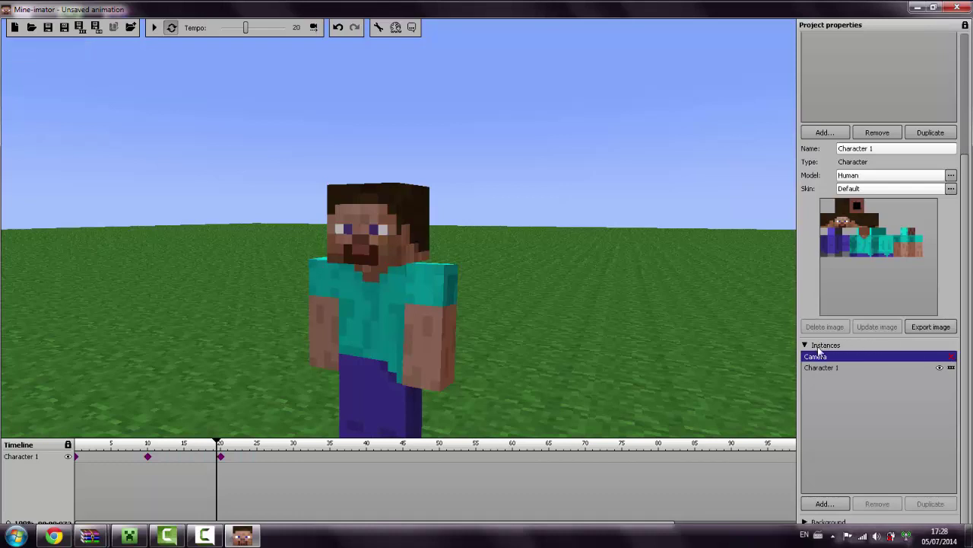
pyautogui.click(951, 356)
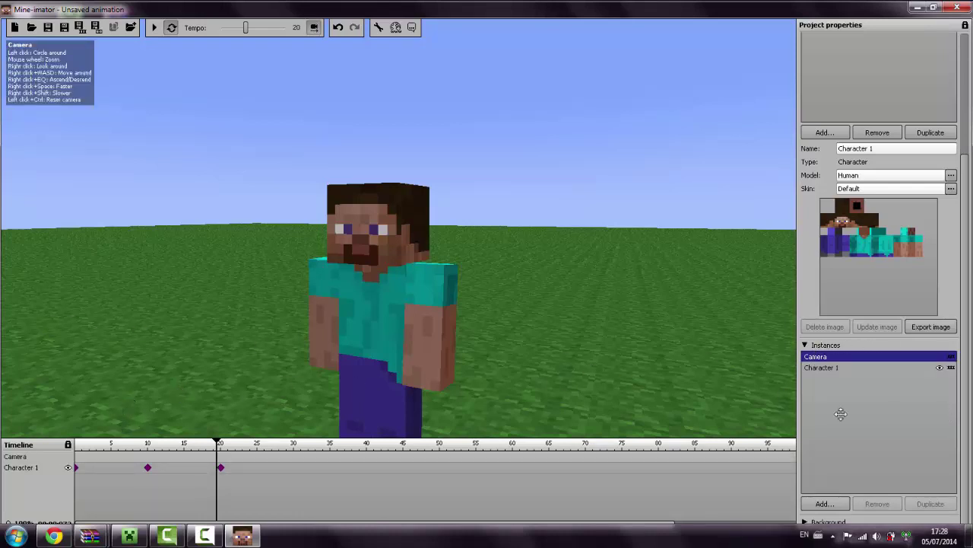
pyautogui.click(805, 345)
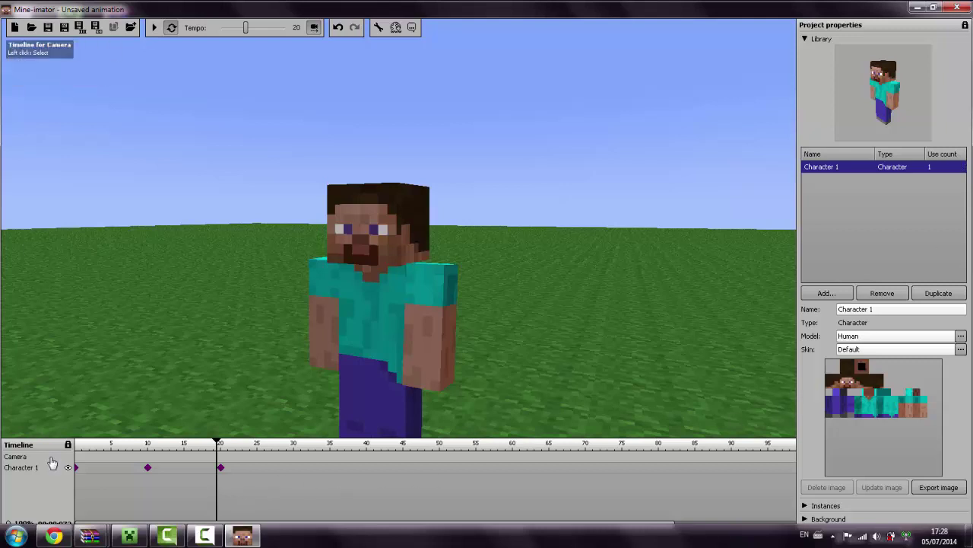
# - Hide the Camera instance from the timeline
pyautogui.click(804, 506)
pyautogui.click(952, 516)
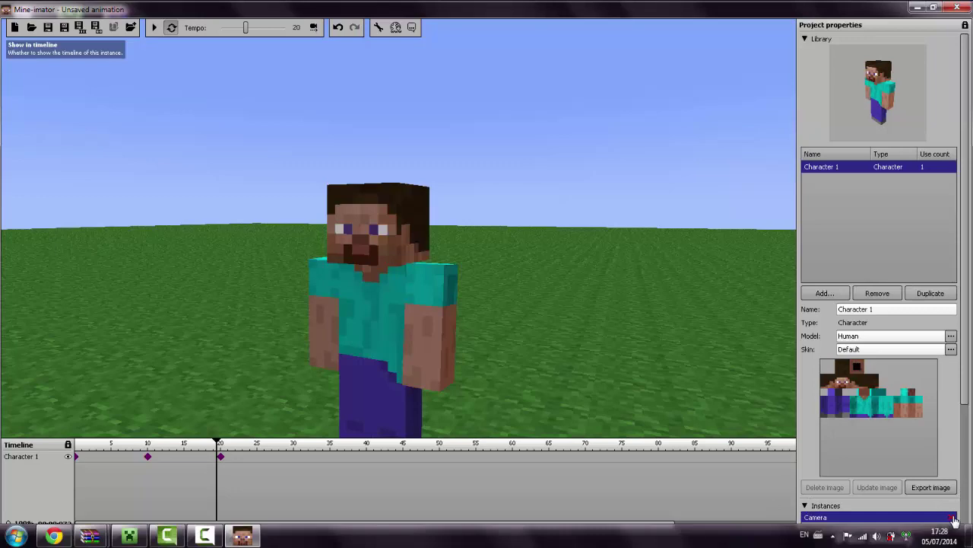
pyautogui.click(806, 506)
# - Play the arm animation while viewing the character from a different angle, and stop the playback
pyautogui.moveTo(476, 281); pyautogui.dragTo(53, 68, button='right')
pyautogui.press('space')
pyautogui.moveTo(52, 69); pyautogui.dragTo(23, 68)
pyautogui.moveTo(23, 67)
pyautogui.mouseDown(button='right')
pyautogui.moveTo(43, 59)
pyautogui.moveTo(48, 70)
pyautogui.moveTo(38, 68)
pyautogui.moveTo(65, 65)
pyautogui.moveTo(53, 52)
pyautogui.moveTo(50, 66)
pyautogui.mouseUp(button='right')
pyautogui.press('w')
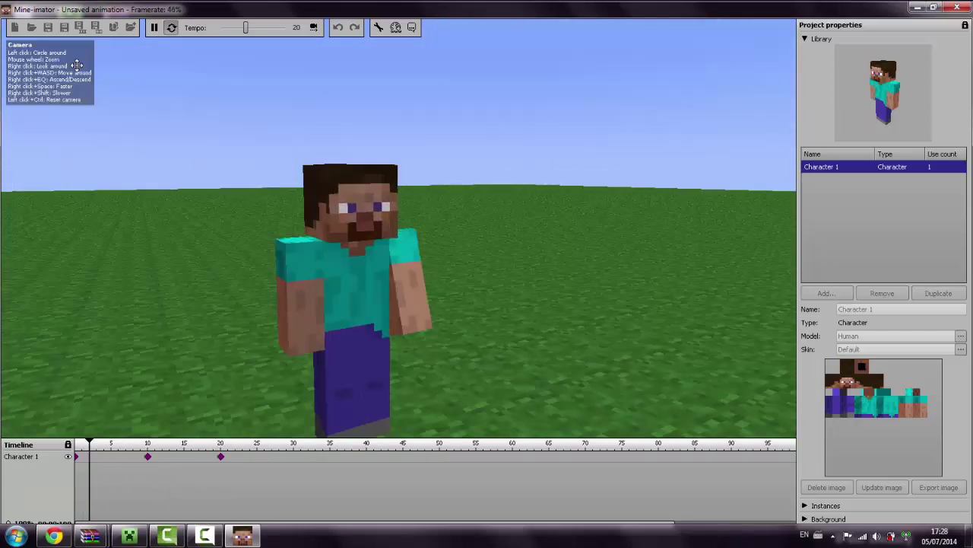
pyautogui.press('space')
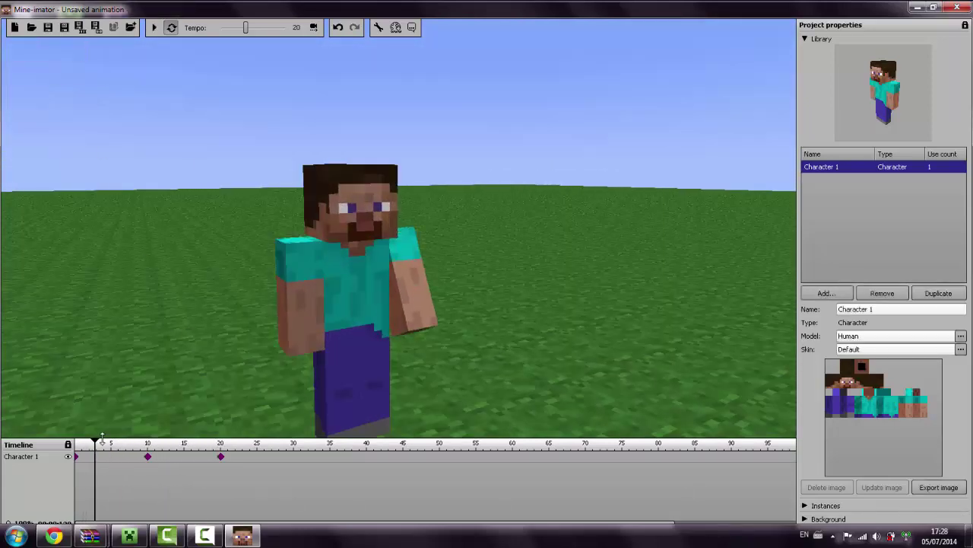
# - Return the timeline marker to frame 0 and add an item to the library as a diamond pickaxe
pyautogui.moveTo(94, 442); pyautogui.dragTo(76, 443)
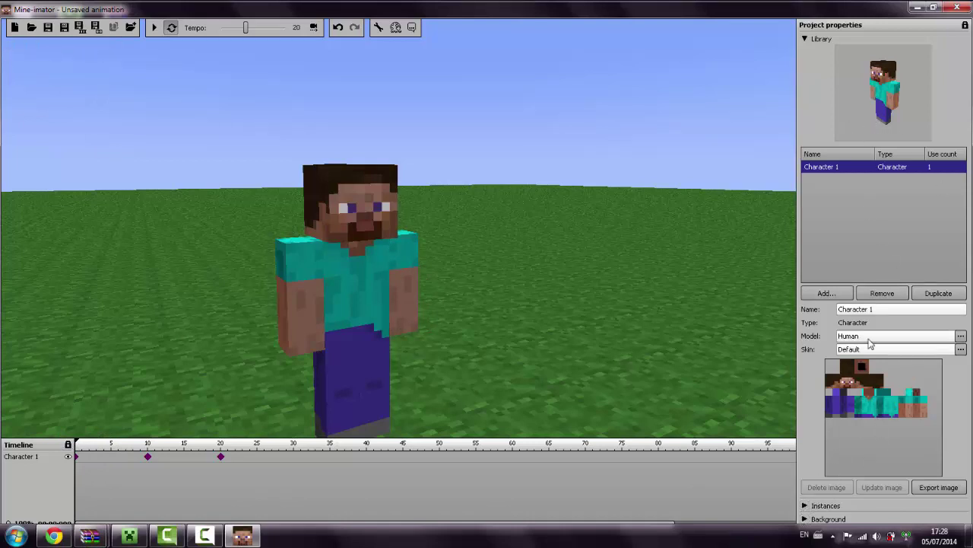
pyautogui.click(820, 296)
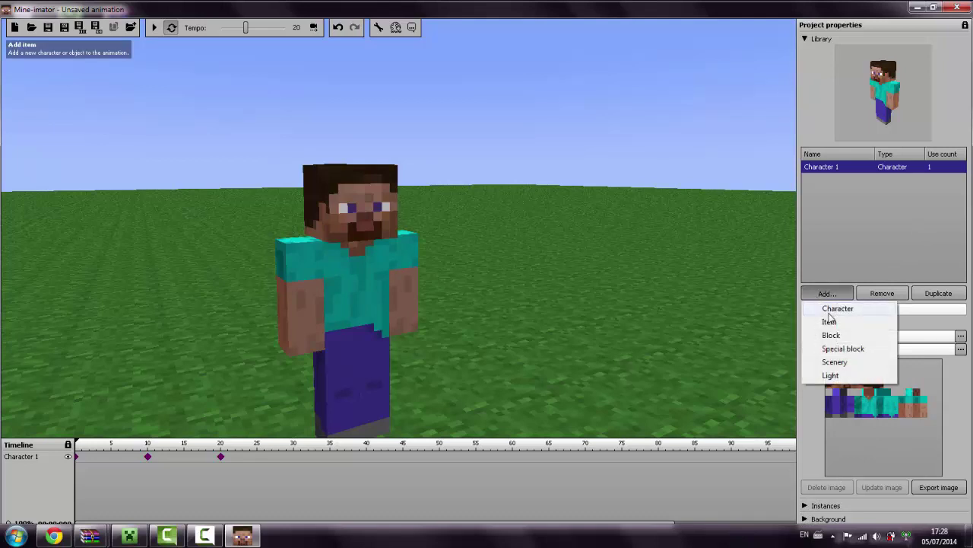
pyautogui.click(831, 324)
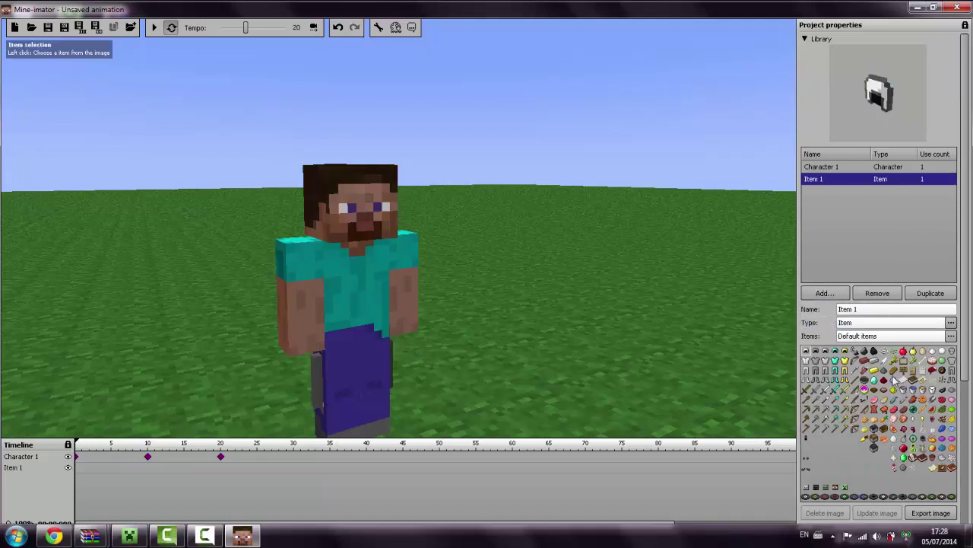
pyautogui.click(836, 409)
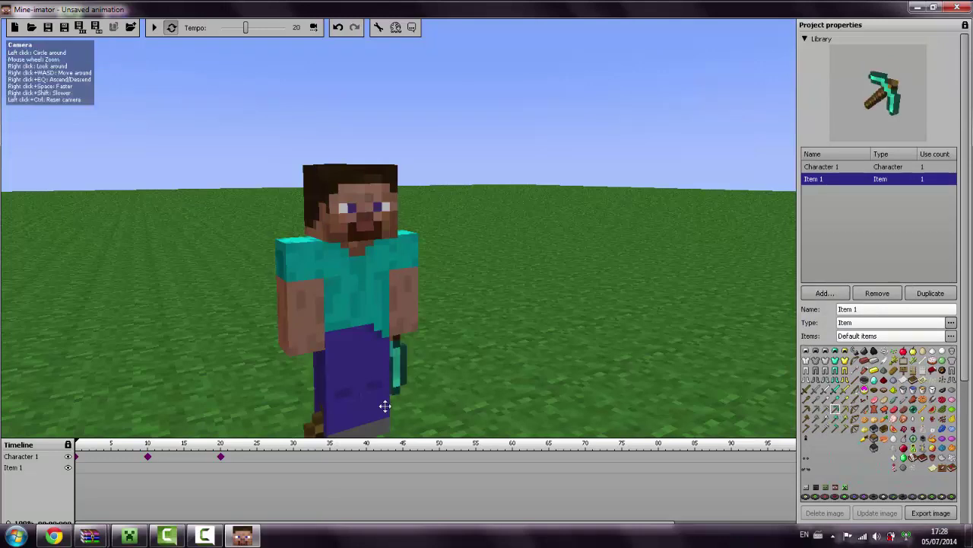
# - Create a keyframe for the pickaxe at frame 0 and rotate it to about -14 on Y and -95 on Z
pyautogui.click(76, 467)
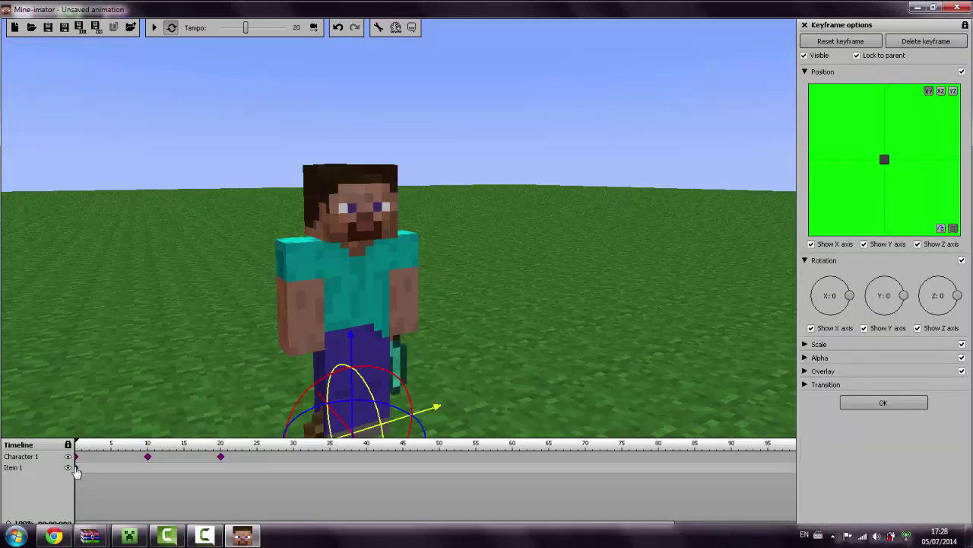
pyautogui.moveTo(50, 69); pyautogui.dragTo(54, 67, button='right')
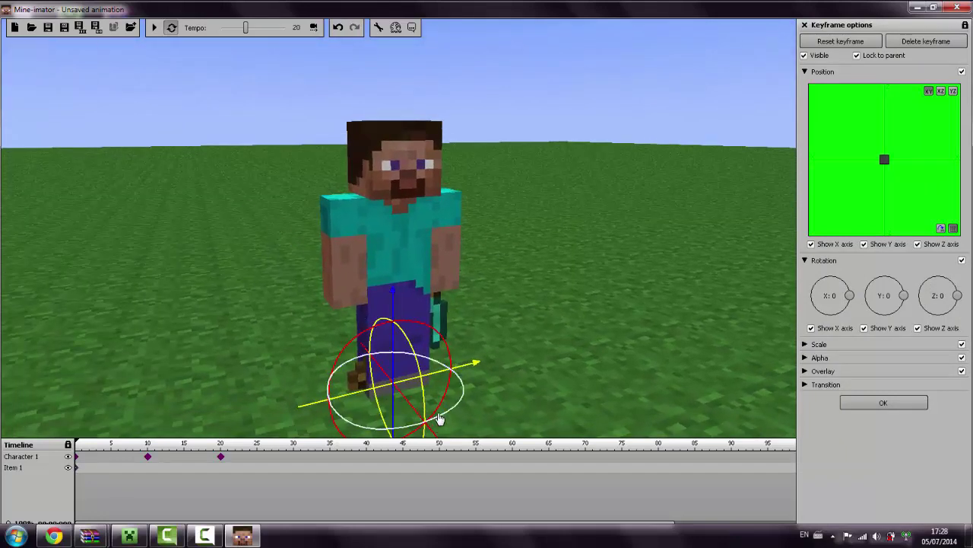
pyautogui.moveTo(436, 419); pyautogui.dragTo(502, 404)
pyautogui.moveTo(536, 365); pyautogui.dragTo(461, 381)
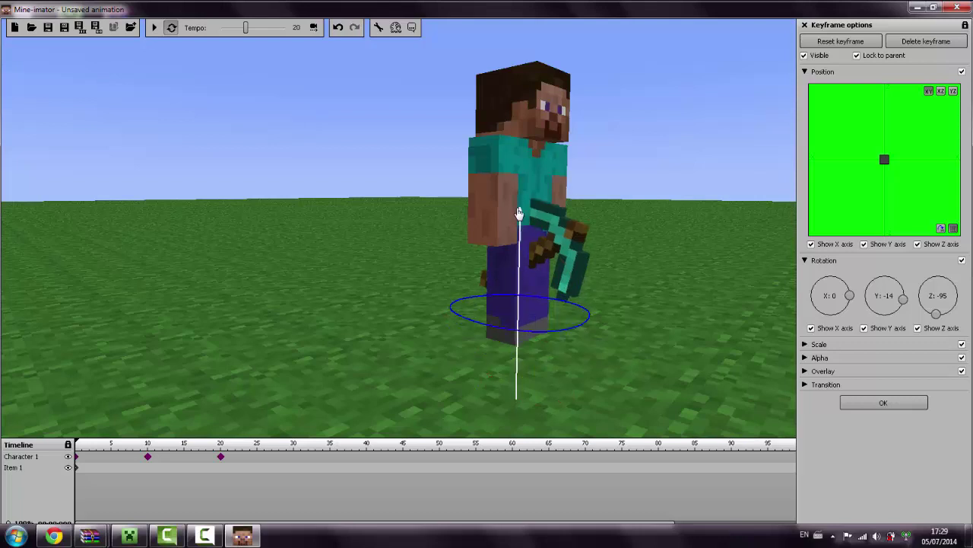
# - Raise the pickaxe and shift it horizontally so its handle sits in the character's right hand
pyautogui.moveTo(520, 192); pyautogui.dragTo(520, 190)
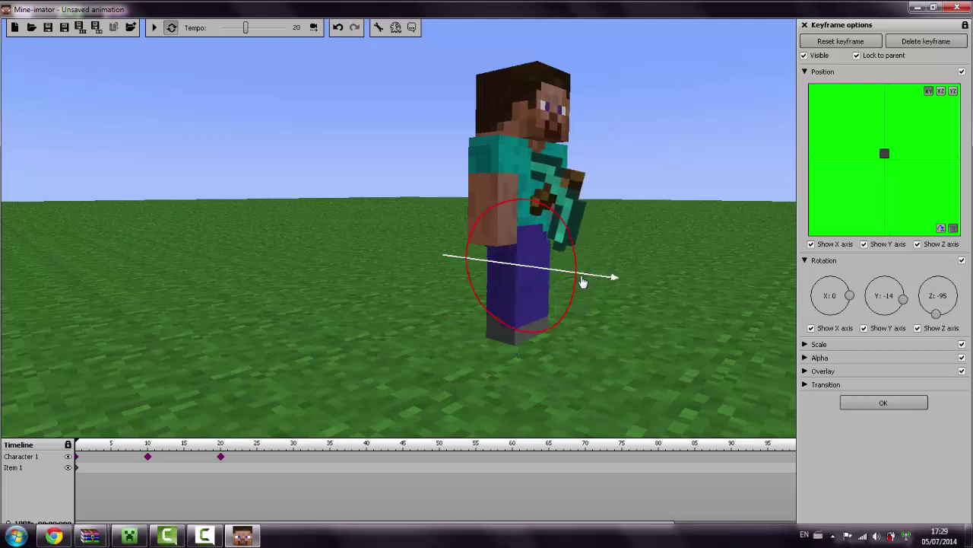
pyautogui.moveTo(598, 286); pyautogui.dragTo(583, 282)
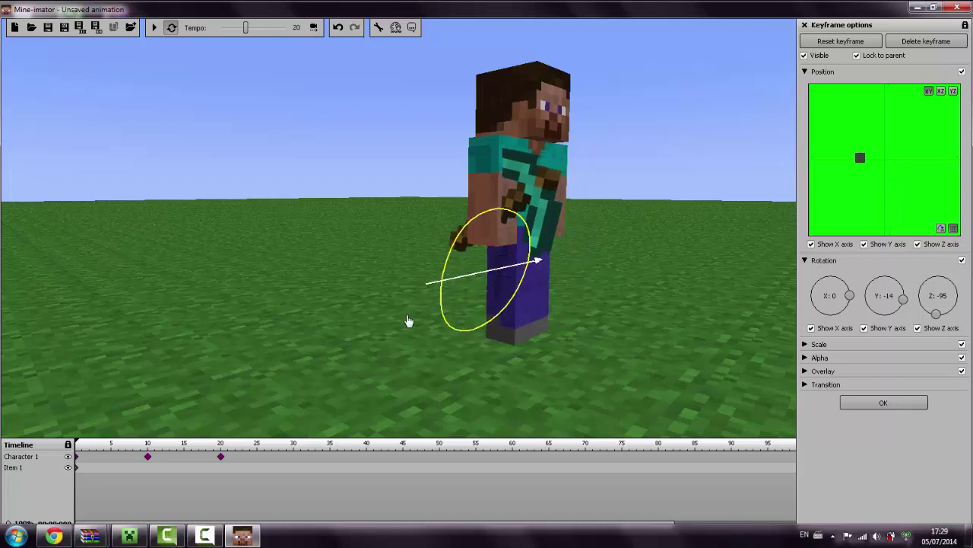
pyautogui.moveTo(409, 320); pyautogui.dragTo(404, 321)
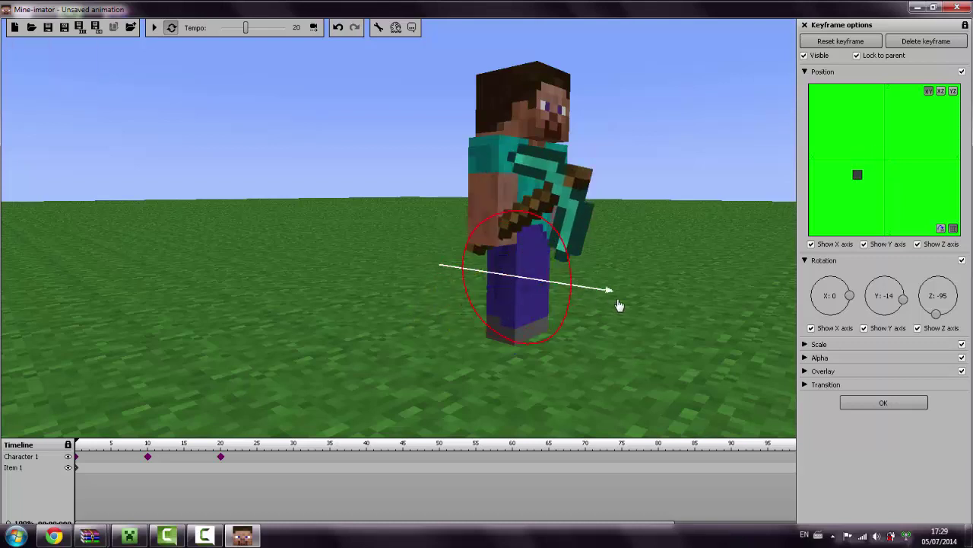
pyautogui.moveTo(612, 303); pyautogui.dragTo(606, 300)
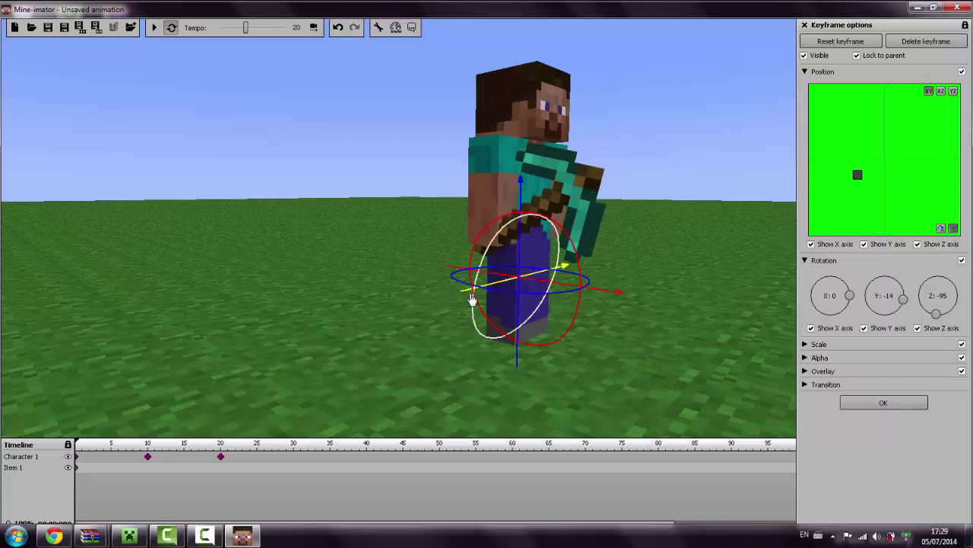
pyautogui.moveTo(485, 293); pyautogui.dragTo(488, 293)
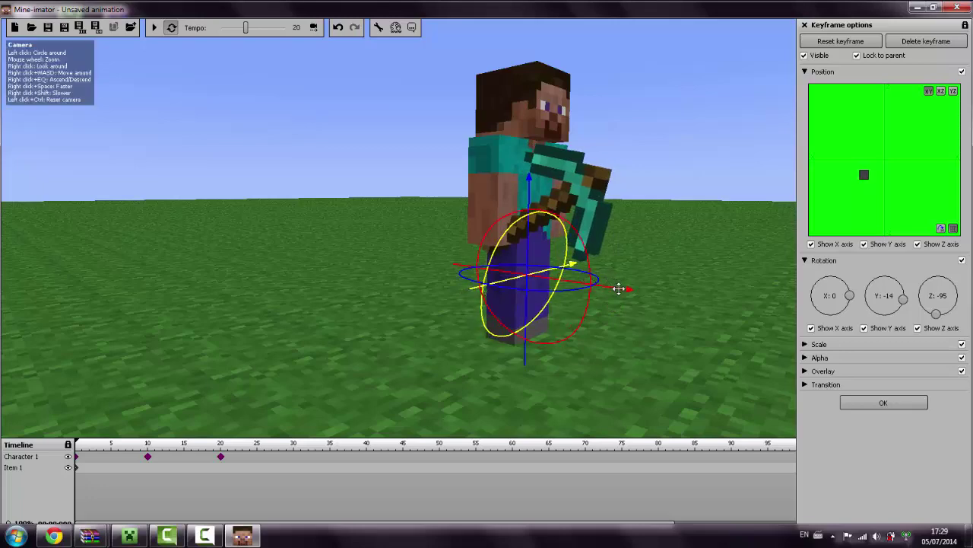
# - Examine the pickaxe's placement in the character's right hand from several angles and distances
pyautogui.press('d')
pyautogui.moveTo(659, 284); pyautogui.dragTo(47, 64, button='right')
pyautogui.press('s')
pyautogui.press('d')
pyautogui.moveTo(48, 65)
pyautogui.mouseDown(button='middle')
pyautogui.moveTo(33, 96)
pyautogui.moveTo(50, 68)
pyautogui.mouseUp(button='middle')
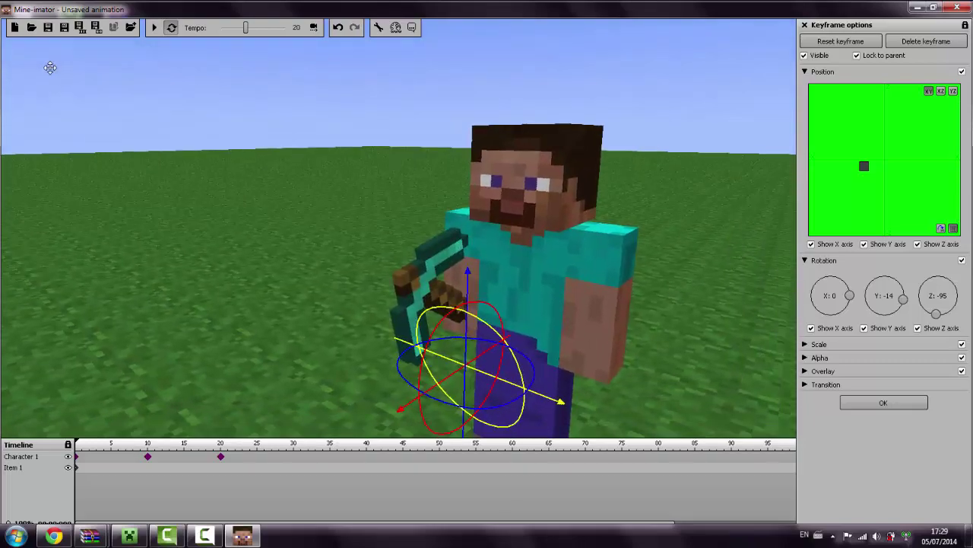
pyautogui.moveTo(50, 68)
pyautogui.mouseDown(button='right')
pyautogui.moveTo(72, 71)
pyautogui.moveTo(50, 68)
pyautogui.mouseUp(button='right')
pyautogui.press('s')
pyautogui.press('a')
pyautogui.moveTo(50, 68); pyautogui.dragTo(51, 68, button='middle')
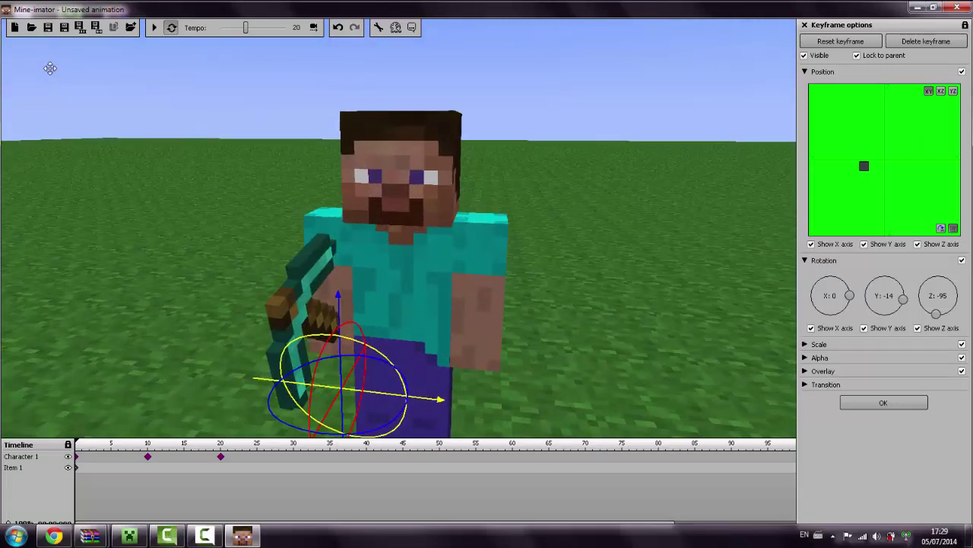
pyautogui.press('w')
pyautogui.moveTo(50, 68); pyautogui.dragTo(49, 69, button='right')
pyautogui.press('w')
pyautogui.press('s')
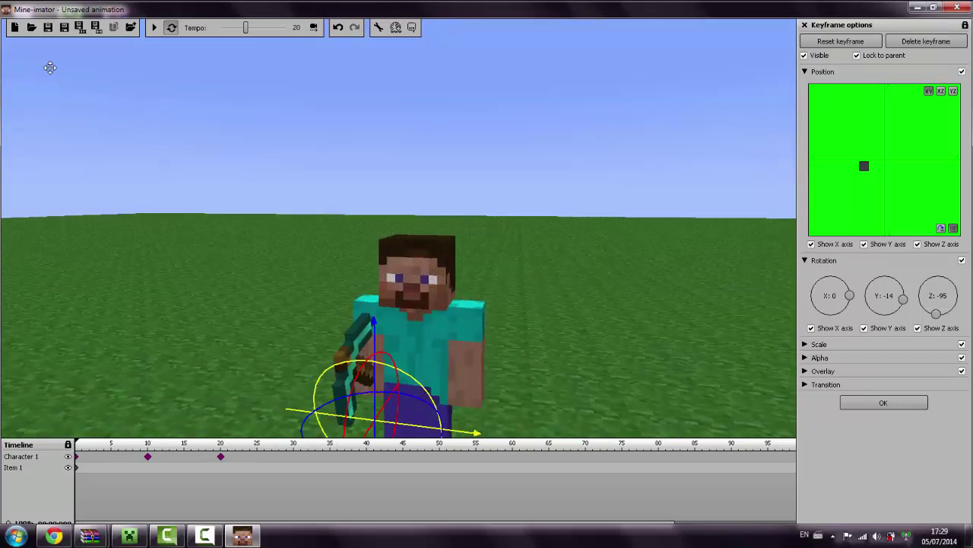
pyautogui.press('w')
pyautogui.moveTo(50, 69); pyautogui.dragTo(32, 68, button='right')
pyautogui.press('w')
pyautogui.press('s')
pyautogui.press('w')
pyautogui.press('s')
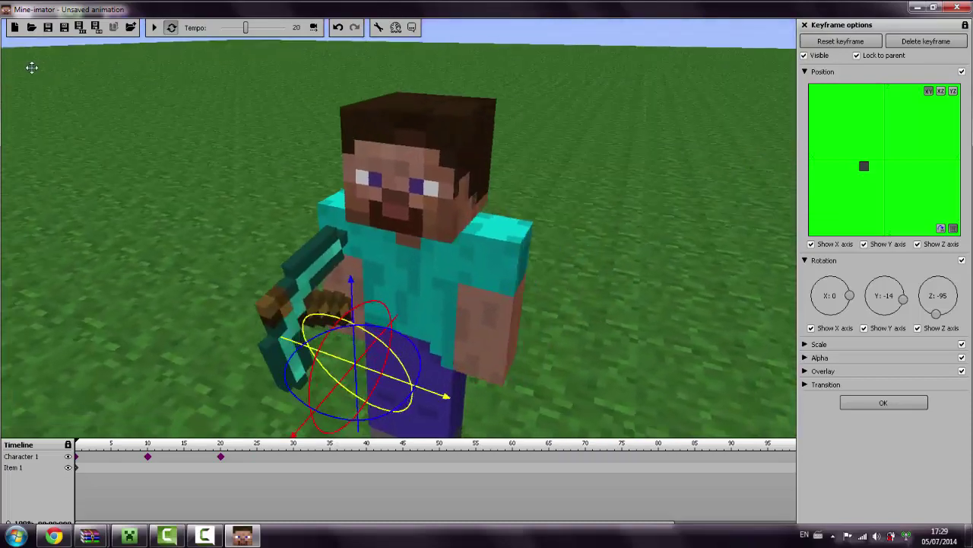
pyautogui.moveTo(31, 67)
pyautogui.mouseDown(button='middle')
pyautogui.moveTo(64, 69)
pyautogui.moveTo(51, 67)
pyautogui.mouseUp(button='middle')
pyautogui.moveTo(51, 67); pyautogui.dragTo(50, 64, button='right')
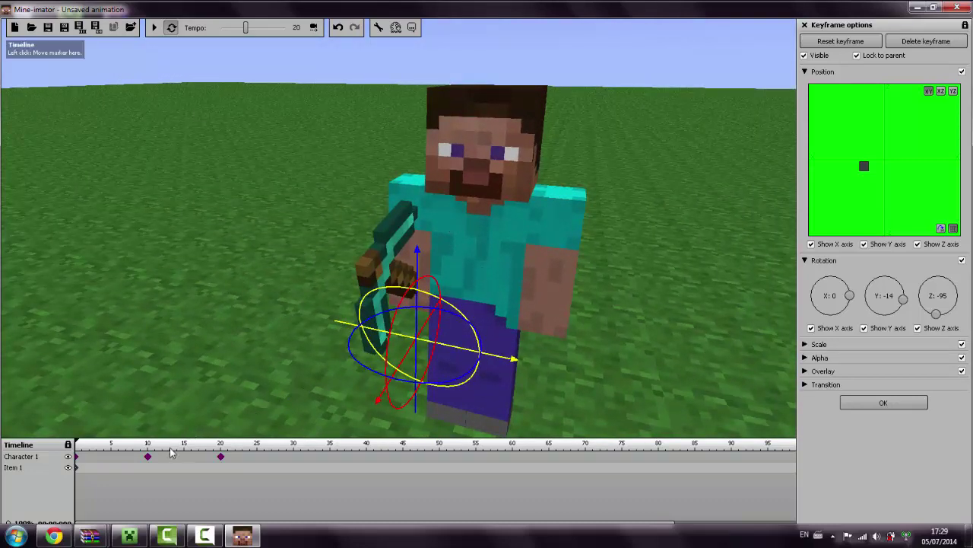
# - In the character's frame 10 keyframe, reset the left arm's pose and rotate the right arm to -90 on X
pyautogui.click(148, 457)
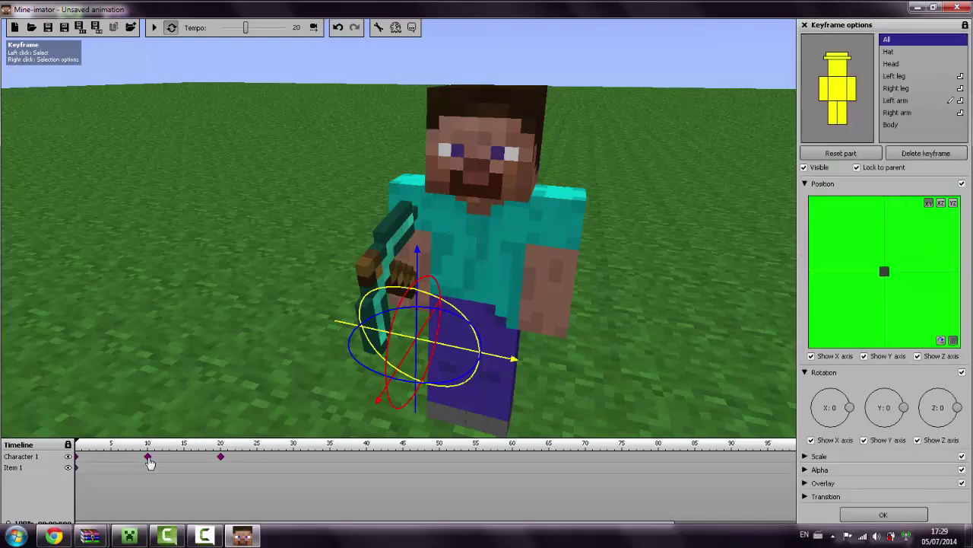
pyautogui.click(837, 91)
pyautogui.click(853, 97)
pyautogui.click(850, 155)
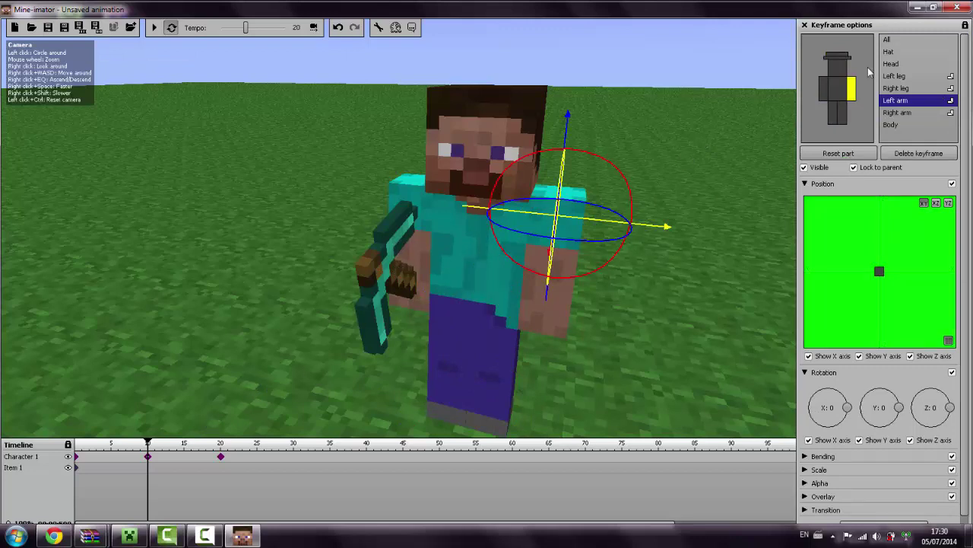
pyautogui.click(824, 90)
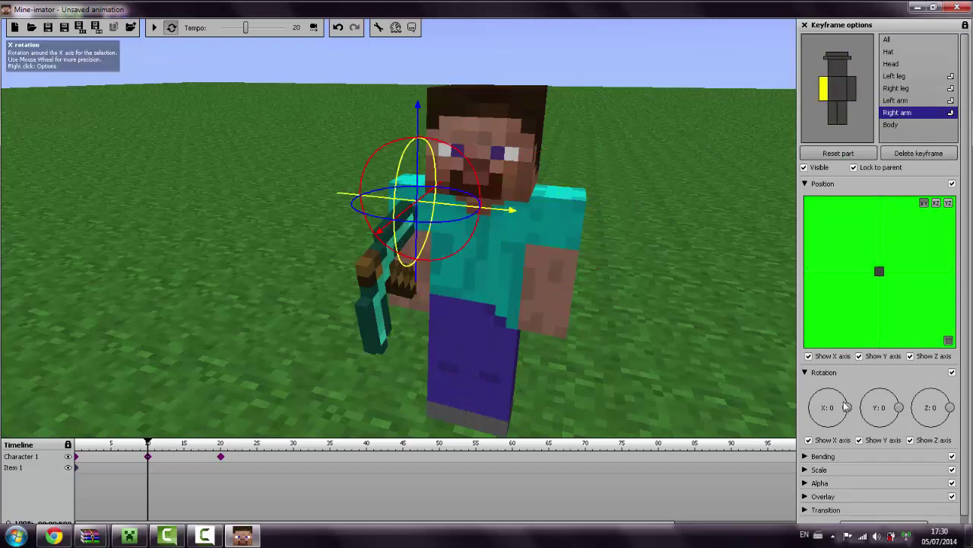
pyautogui.moveTo(847, 407); pyautogui.dragTo(829, 472)
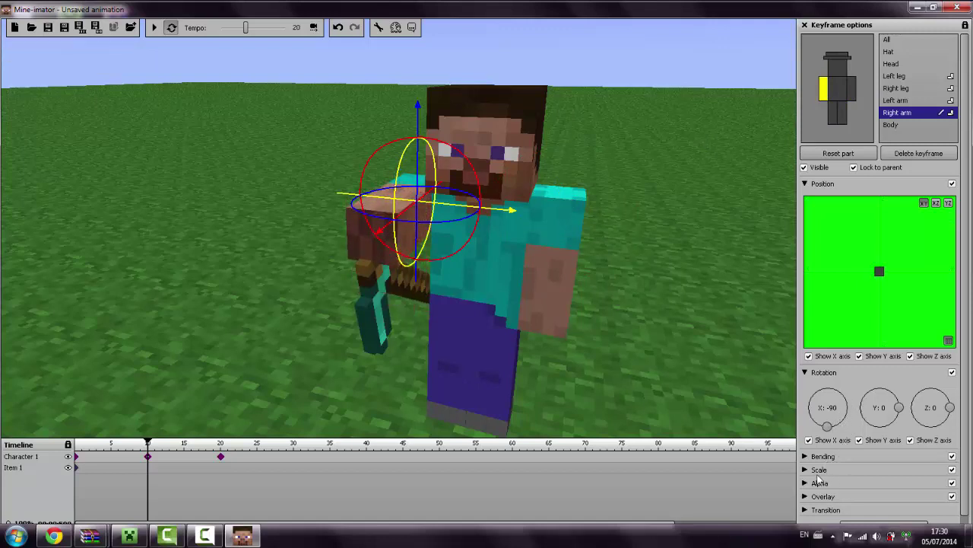
# - Add a pickaxe keyframe at frame 10, move the pickaxe to the raised right hand and rotate it to about -49 on Y
pyautogui.click(152, 472)
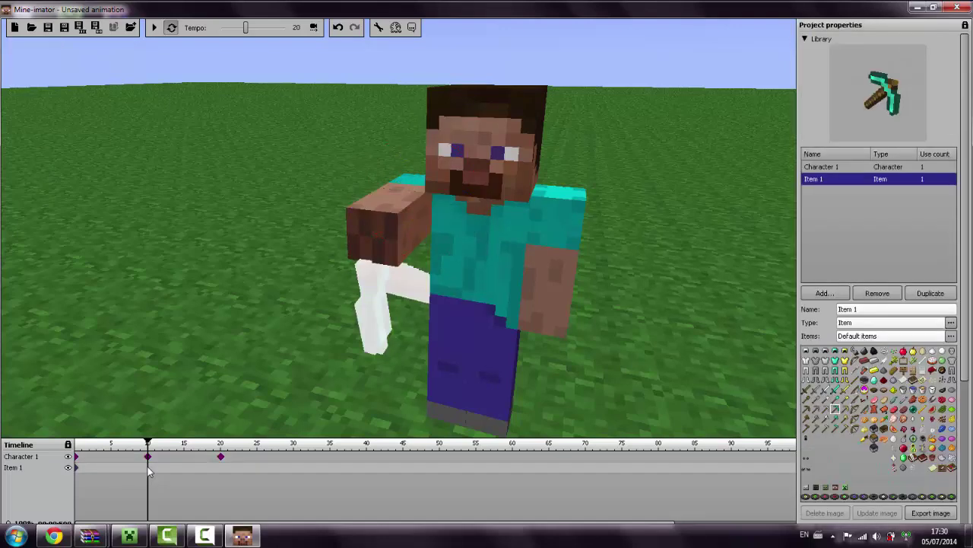
pyautogui.moveTo(417, 259); pyautogui.dragTo(422, 205)
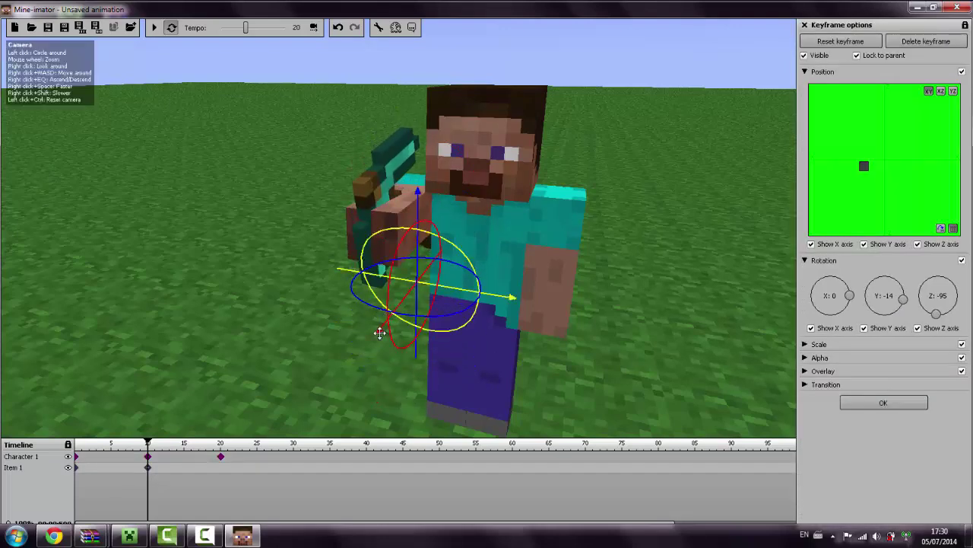
pyautogui.moveTo(362, 344); pyautogui.dragTo(308, 387)
pyautogui.moveTo(387, 255); pyautogui.dragTo(372, 327)
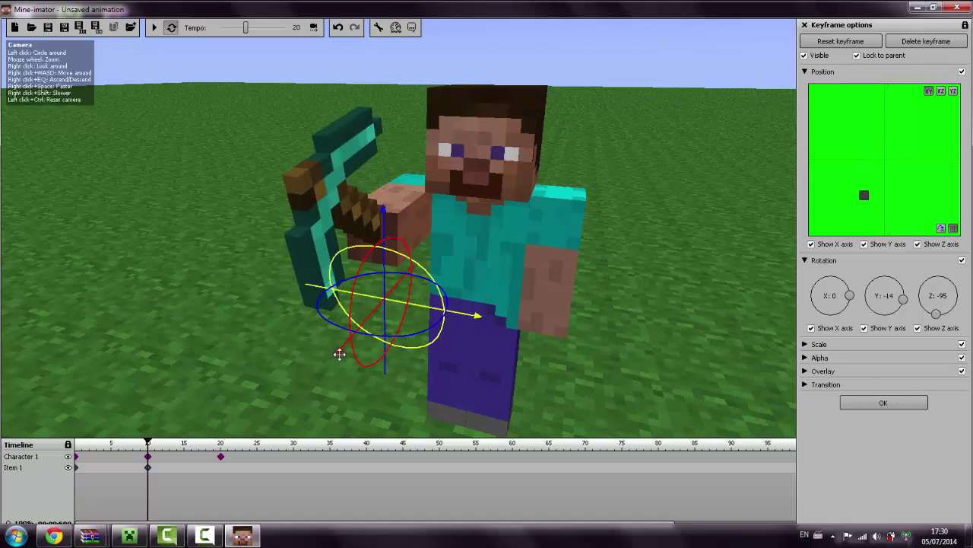
pyautogui.moveTo(341, 347); pyautogui.dragTo(336, 353)
pyautogui.moveTo(400, 251); pyautogui.dragTo(373, 274)
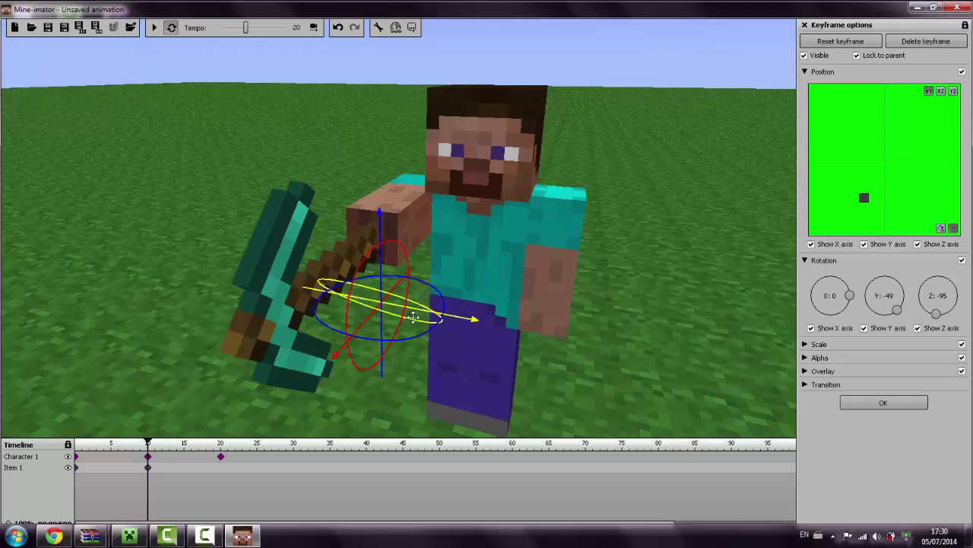
pyautogui.moveTo(337, 354); pyautogui.dragTo(341, 348)
# - Add a pickaxe keyframe at frame 20, move the pickaxe to the lowered right hand and rotate it to about -184 on Y
pyautogui.click(222, 469)
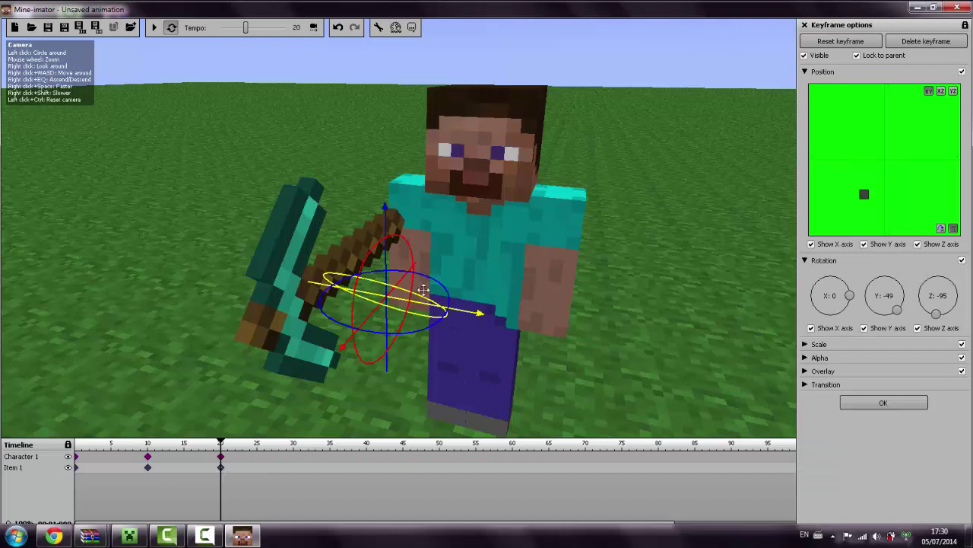
pyautogui.click(221, 456)
pyautogui.click(221, 467)
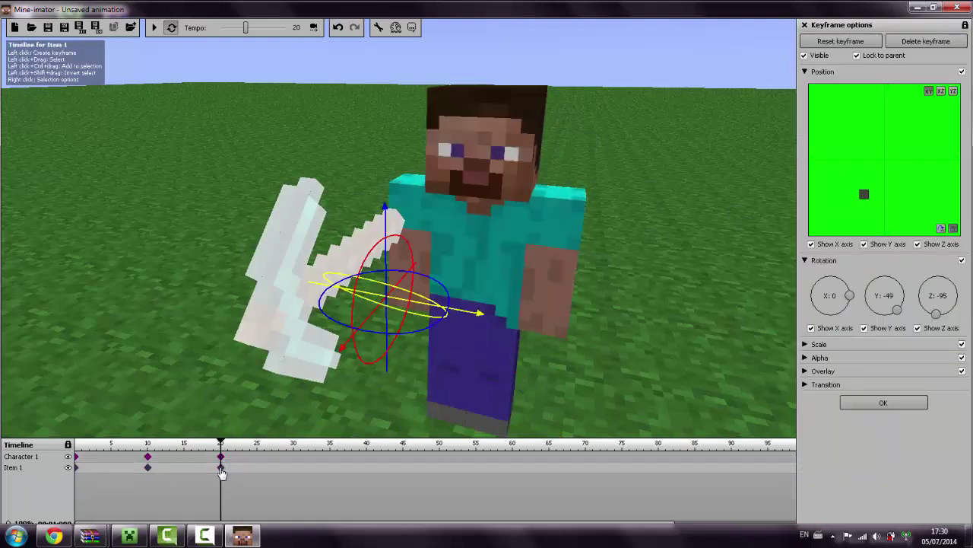
pyautogui.moveTo(398, 233); pyautogui.dragTo(228, 165)
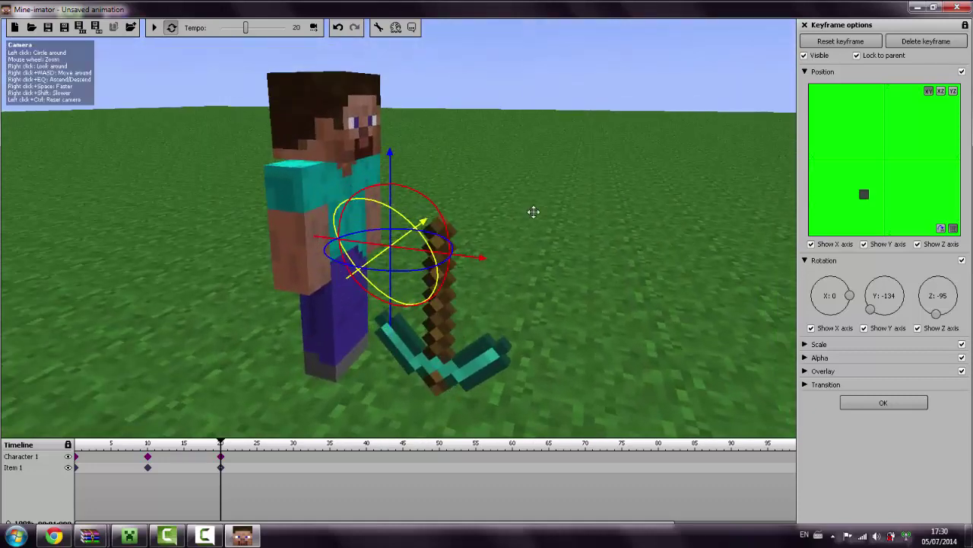
pyautogui.moveTo(439, 260); pyautogui.dragTo(343, 269)
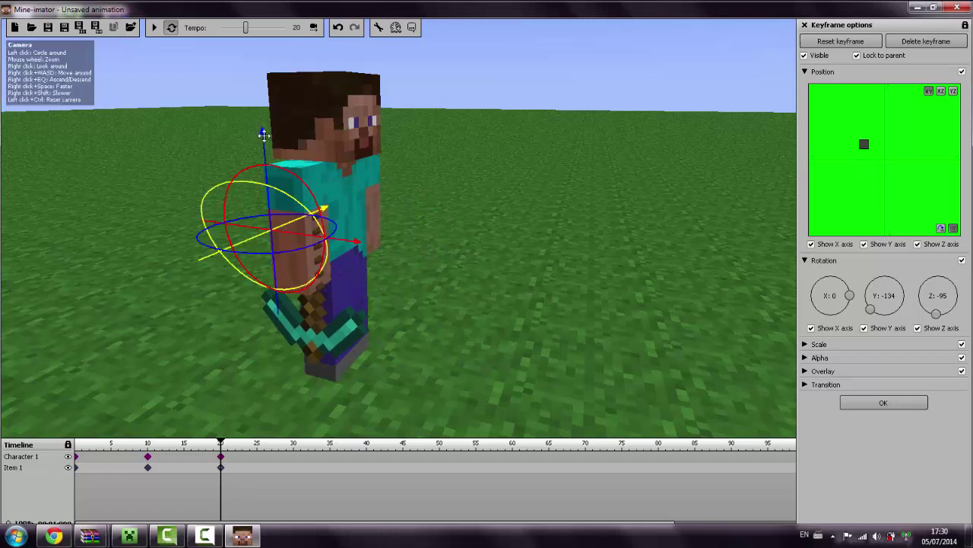
pyautogui.moveTo(263, 136); pyautogui.dragTo(346, 278)
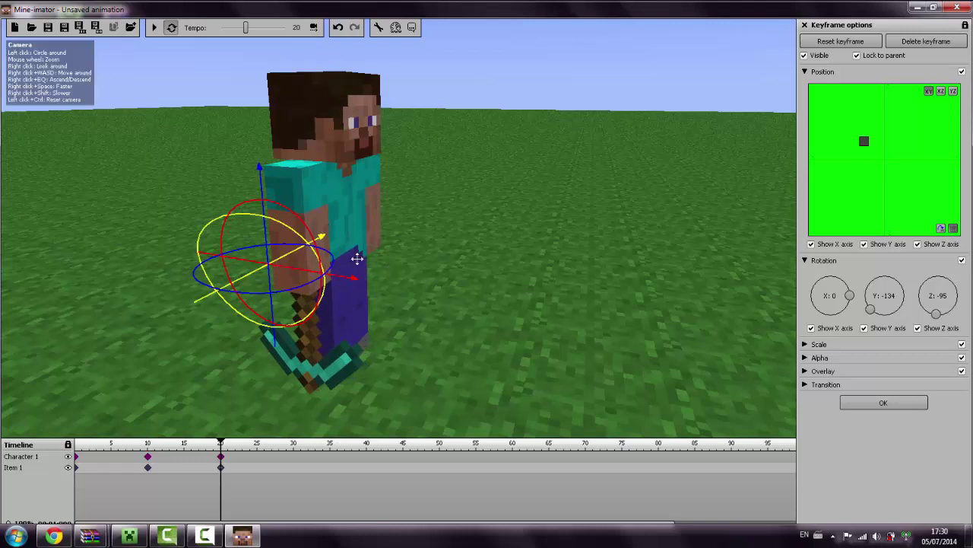
pyautogui.moveTo(300, 218); pyautogui.dragTo(311, 261)
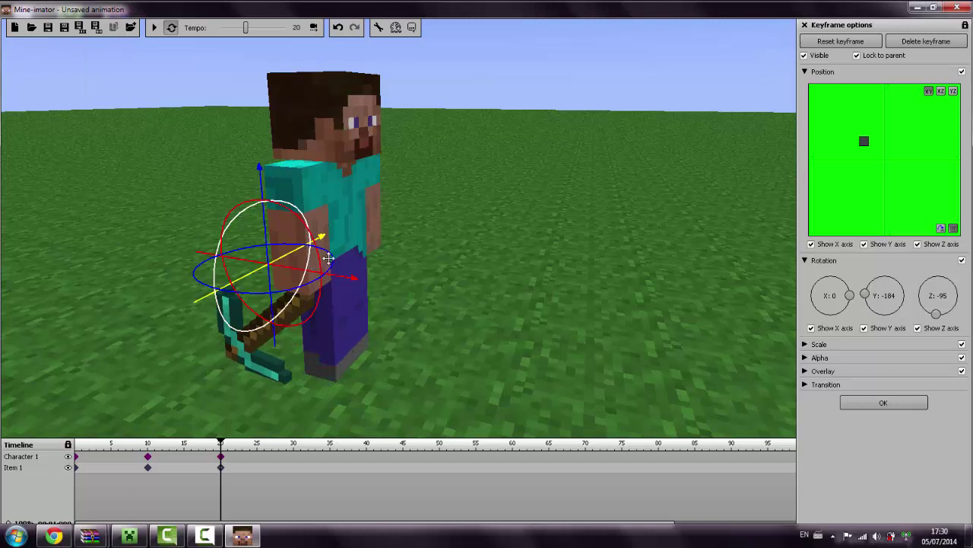
# - Add a character keyframe at frame 25 and rotate the right arm to about -141 on X
pyautogui.moveTo(398, 237); pyautogui.dragTo(50, 67, button='right')
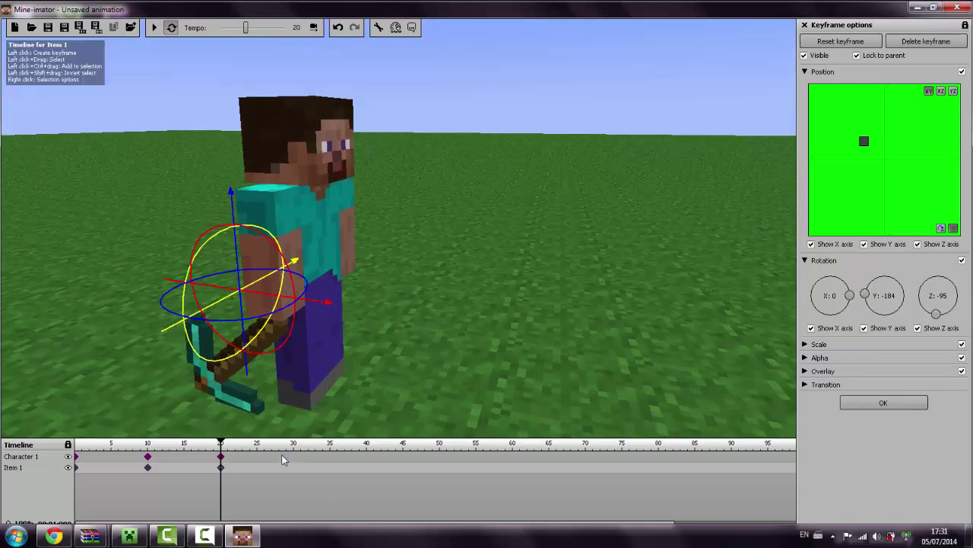
pyautogui.click(258, 459)
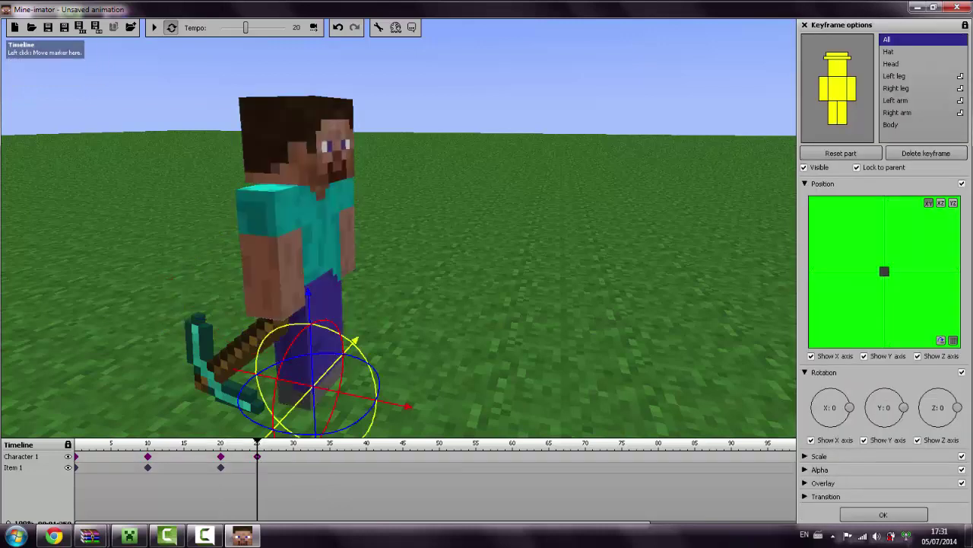
pyautogui.click(823, 94)
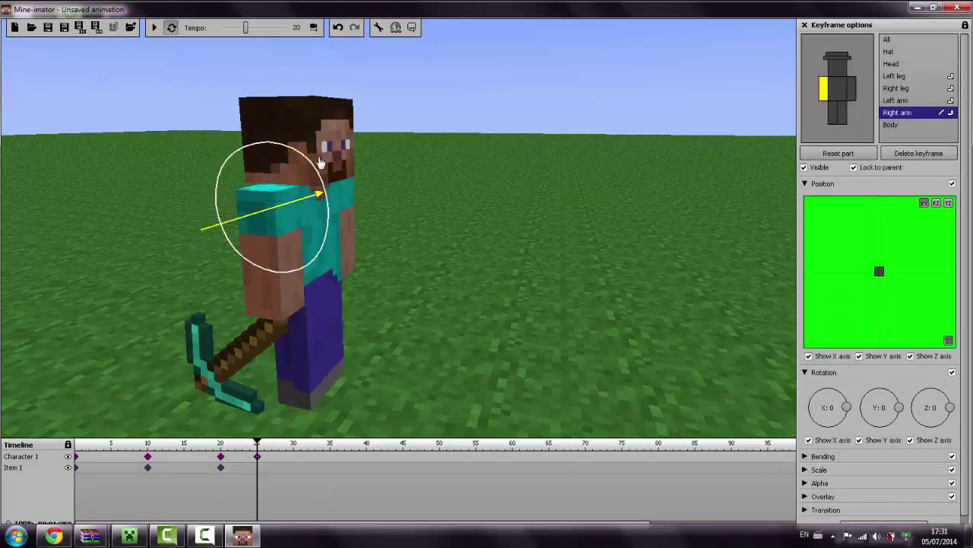
pyautogui.moveTo(320, 162); pyautogui.dragTo(224, 53)
pyautogui.moveTo(169, 95); pyautogui.dragTo(152, 156)
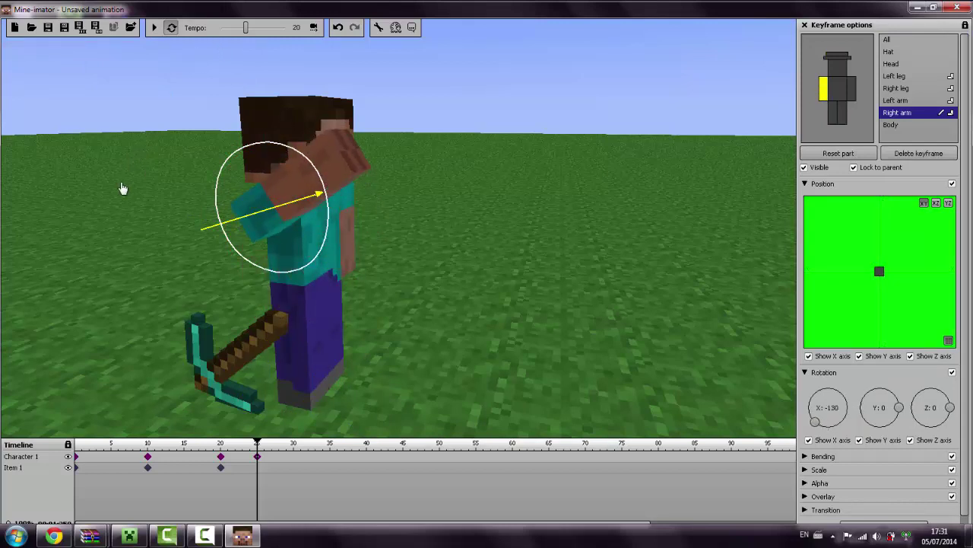
pyautogui.moveTo(122, 188); pyautogui.dragTo(127, 206)
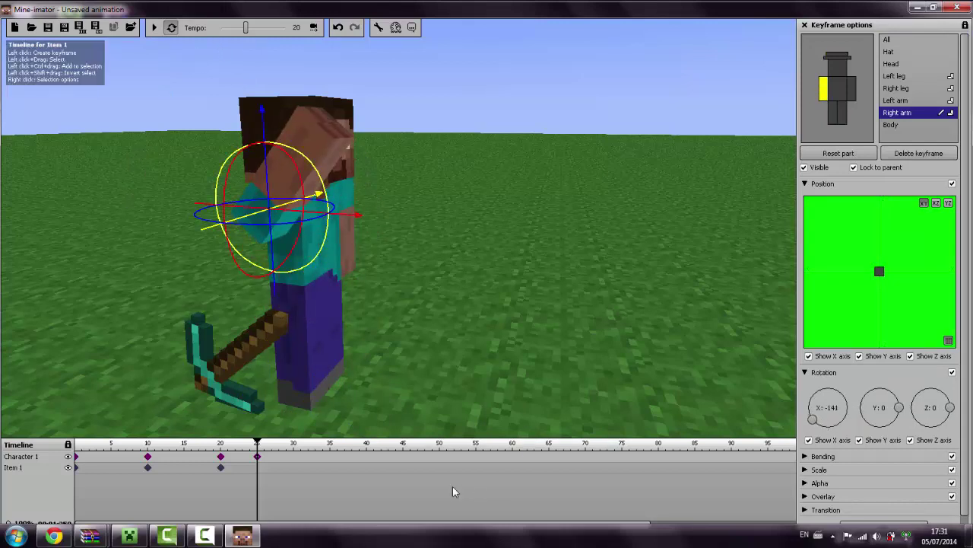
# - Add a pickaxe keyframe at frame 25, rotate the pickaxe to about -3 on Y and move it up to the raised right hand
pyautogui.click(258, 468)
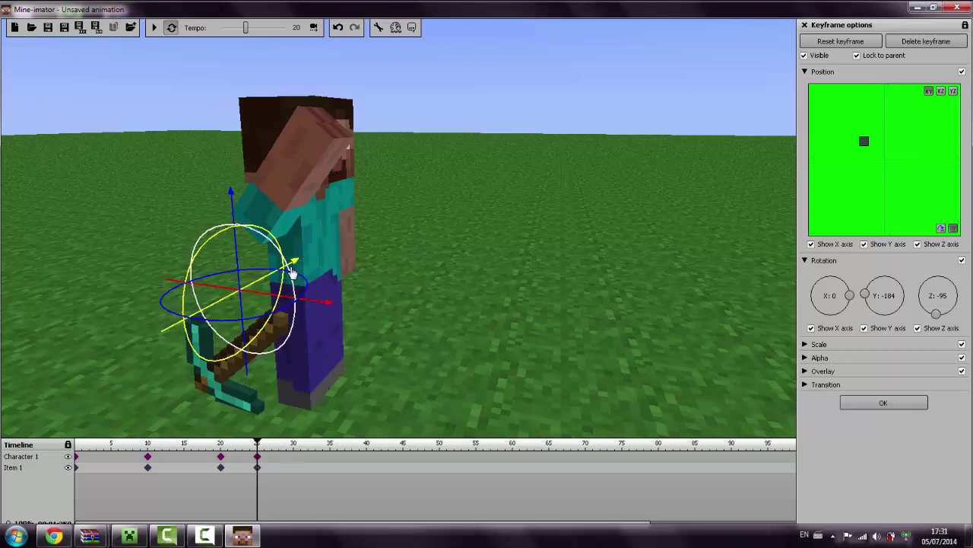
pyautogui.moveTo(289, 277); pyautogui.dragTo(121, 358)
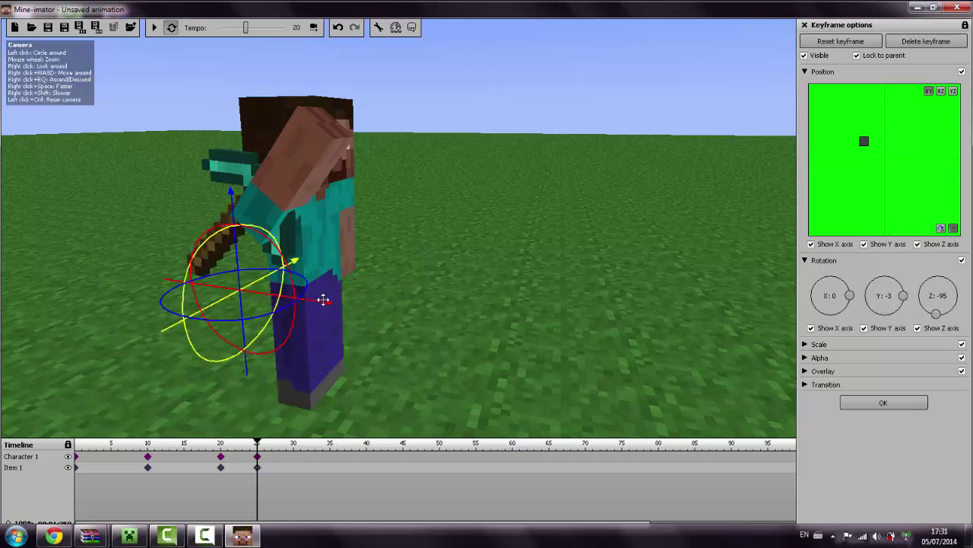
pyautogui.moveTo(342, 307); pyautogui.dragTo(456, 350)
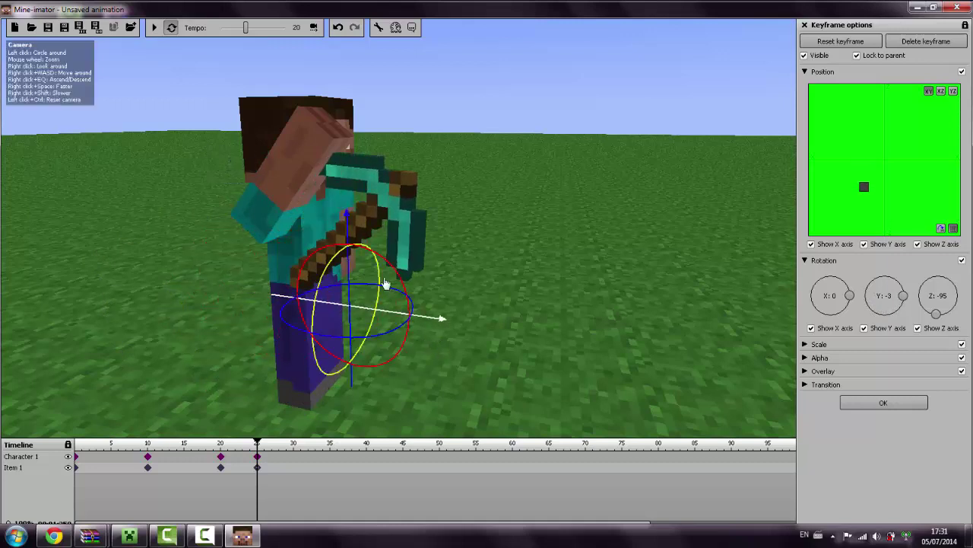
pyautogui.moveTo(344, 224)
pyautogui.mouseDown()
pyautogui.moveTo(369, 104)
pyautogui.moveTo(368, 114)
pyautogui.mouseUp()
pyautogui.press('space')
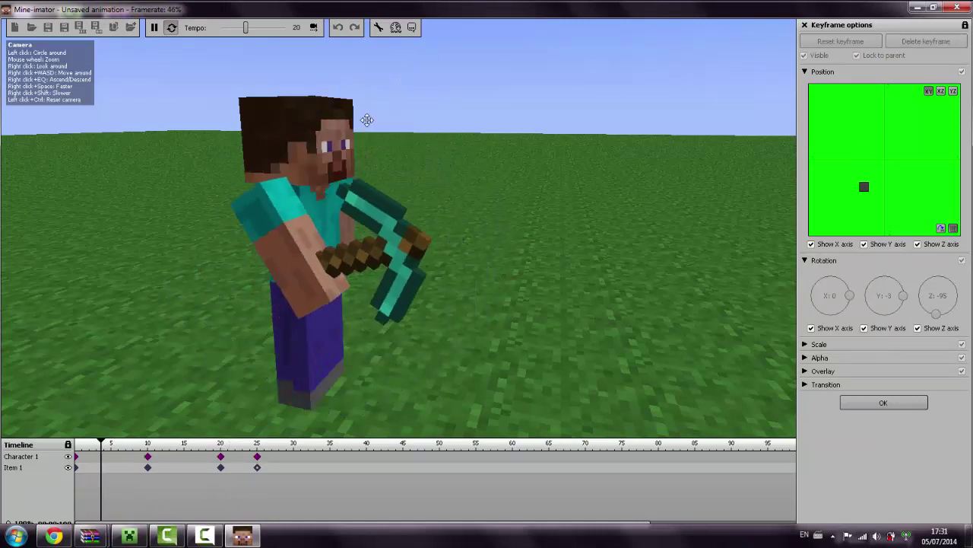
pyautogui.press('space')
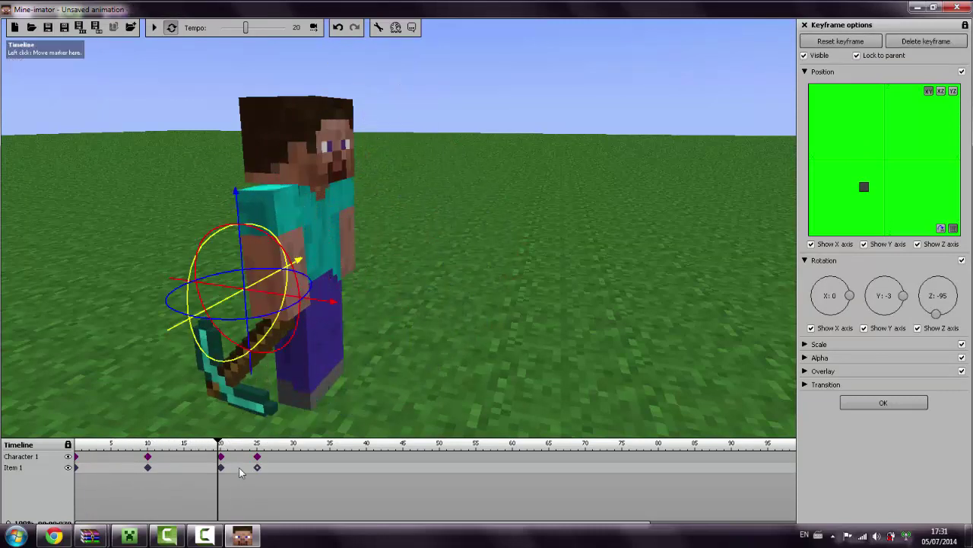
# - Move the character and pickaxe keyframes from frame 25 to frame 30 and play the animation
pyautogui.moveTo(257, 460); pyautogui.dragTo(289, 476)
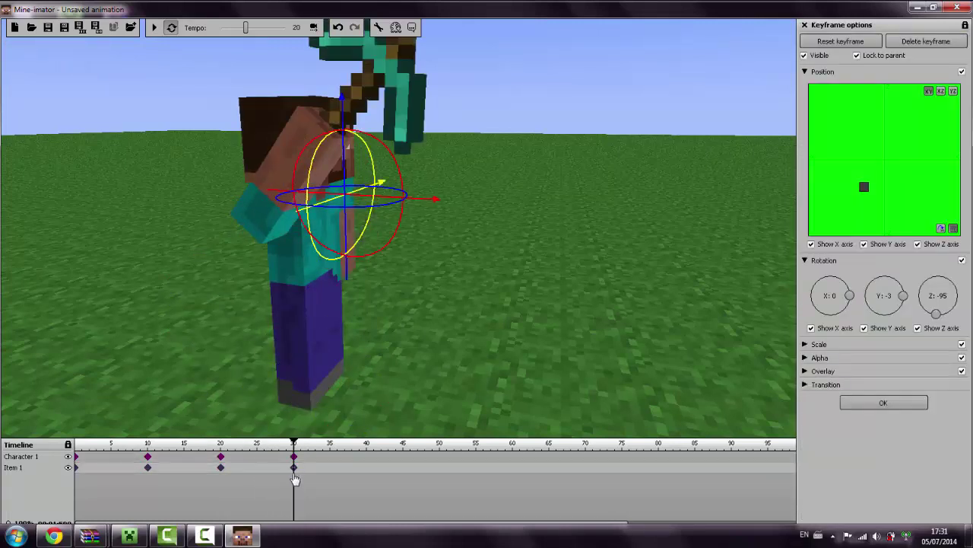
pyautogui.press('space')
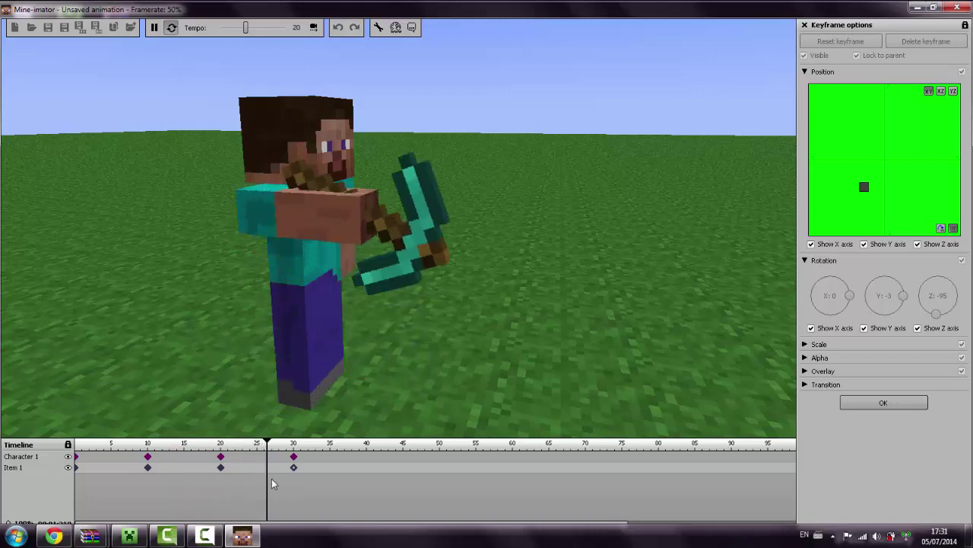
pyautogui.press('space')
# - In the pickaxe's frame 30 keyframe, rotate it to about 20 on Y and shift it slightly forward in the raised hand
pyautogui.moveTo(266, 445); pyautogui.dragTo(295, 464)
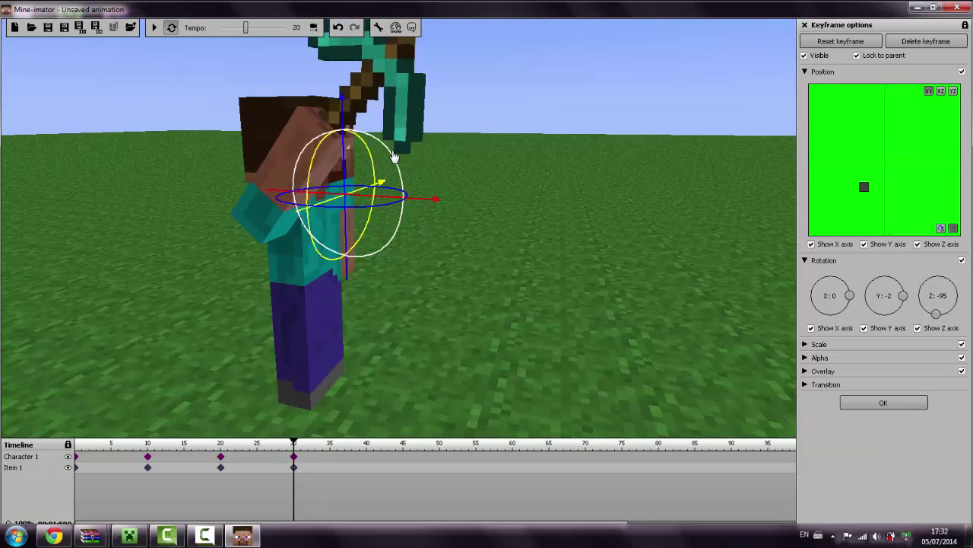
pyautogui.moveTo(393, 157); pyautogui.dragTo(347, 95)
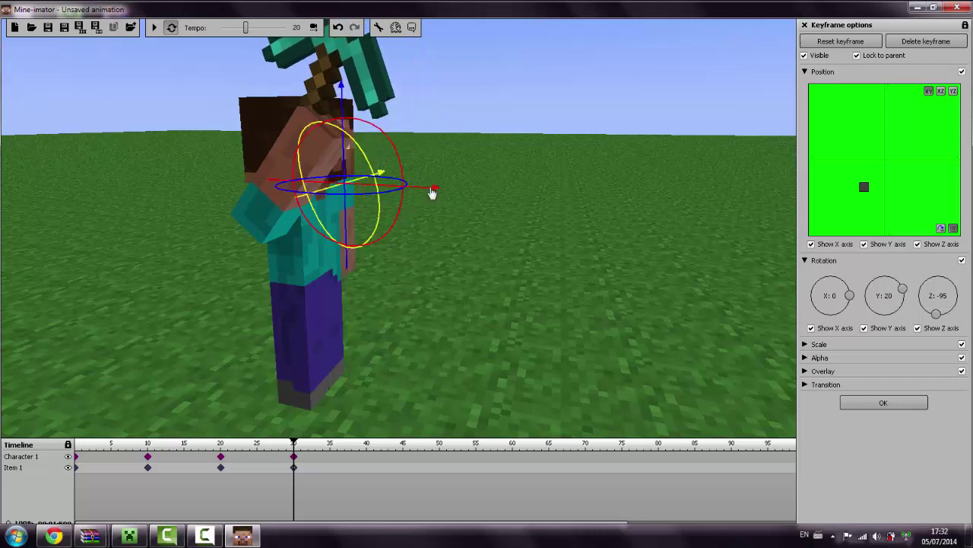
pyautogui.moveTo(432, 188); pyautogui.dragTo(446, 190)
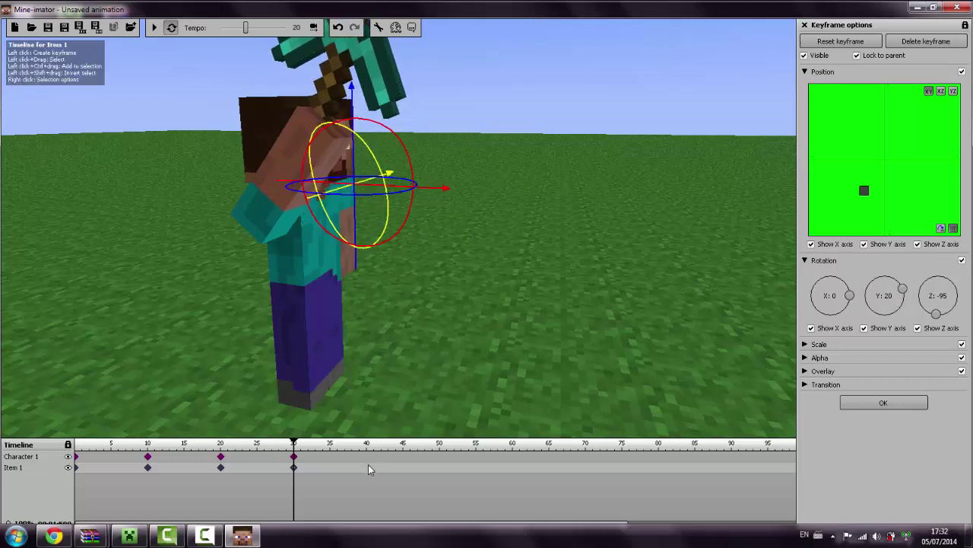
# - Add pickaxe and character keyframes at frame 40, rotate the right arm to about -88 on X and move the character keyframe to frame 32
pyautogui.click(368, 469)
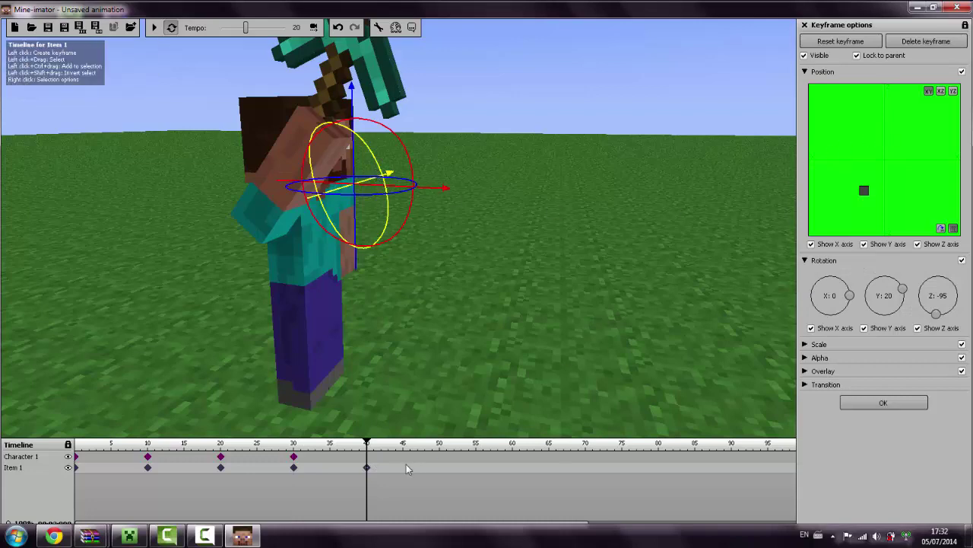
pyautogui.click(372, 457)
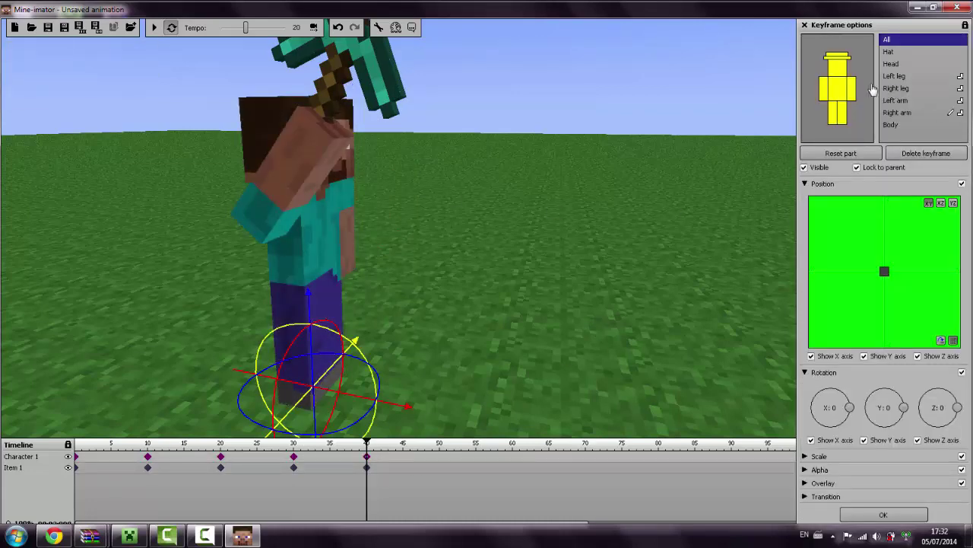
pyautogui.click(829, 93)
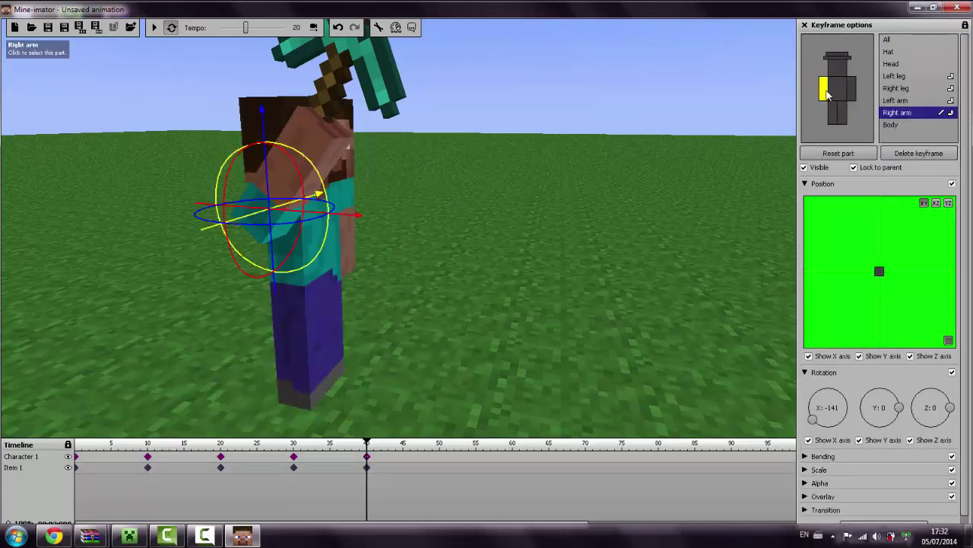
pyautogui.moveTo(321, 175); pyautogui.dragTo(407, 244)
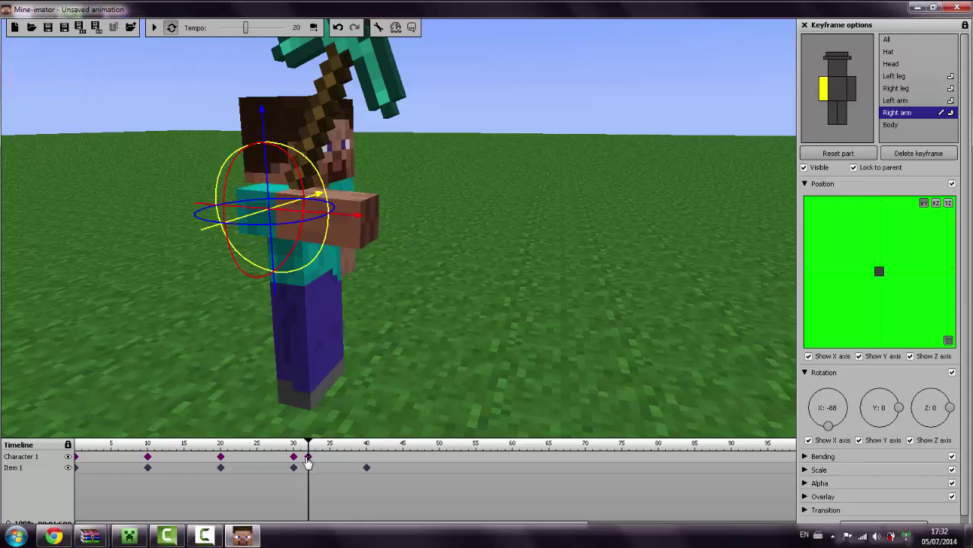
# - Place a pickaxe keyframe at frame 32 and delete the extra pickaxe keyframe at frame 41
pyautogui.click(365, 468)
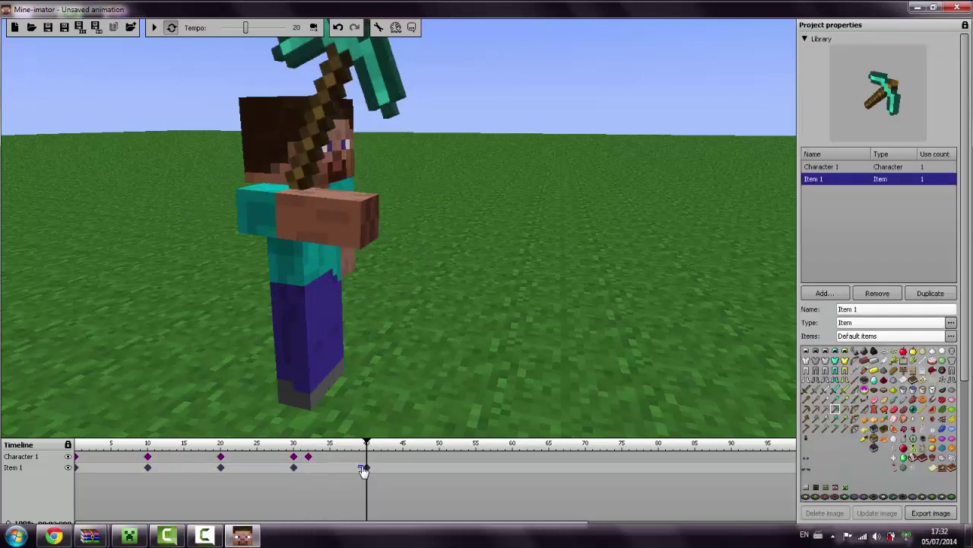
pyautogui.click(366, 468)
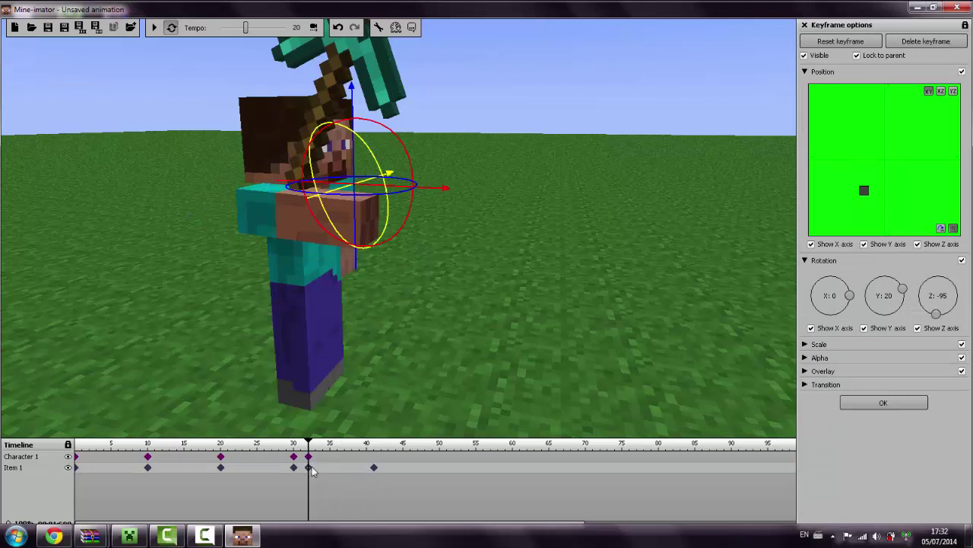
pyautogui.click(374, 468)
pyautogui.rightClick(374, 468)
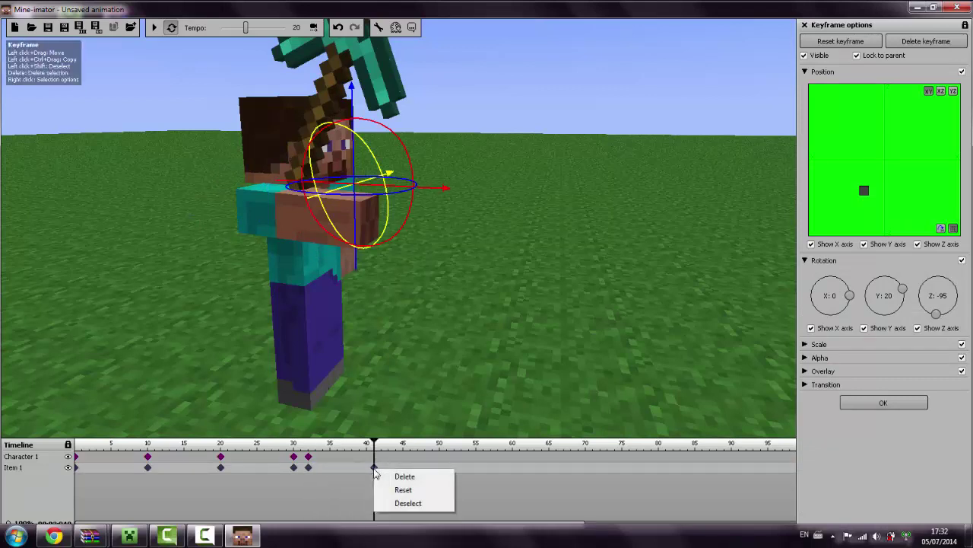
pyautogui.click(403, 476)
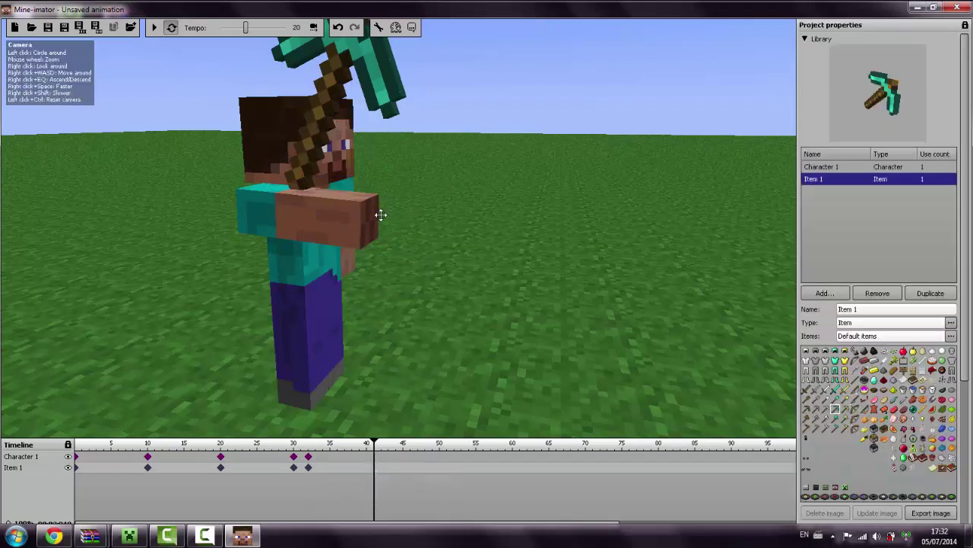
# - In the pickaxe's frame 32 keyframe, lower the pickaxe to the outstretched right hand and rotate it to about -52 on Y
pyautogui.click(308, 467)
pyautogui.moveTo(398, 144); pyautogui.dragTo(426, 219)
pyautogui.moveTo(351, 98); pyautogui.dragTo(416, 246)
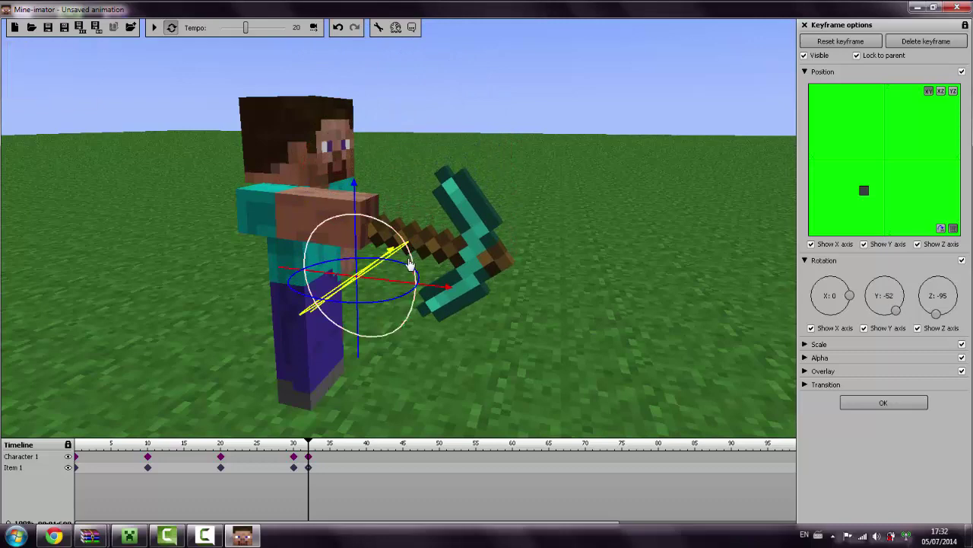
# - In the character's frame 32 keyframe, rotate the right arm down to about -53 on X
pyautogui.click(308, 456)
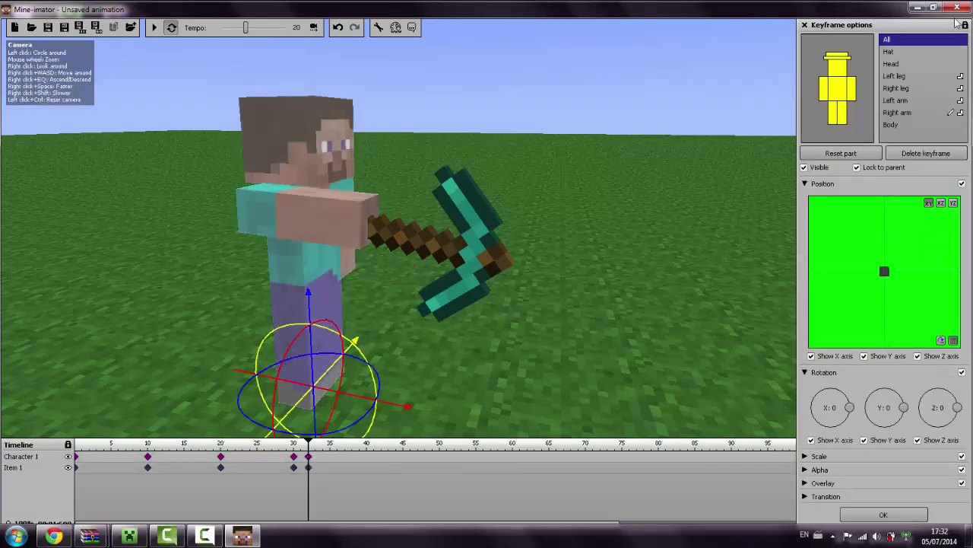
pyautogui.click(826, 94)
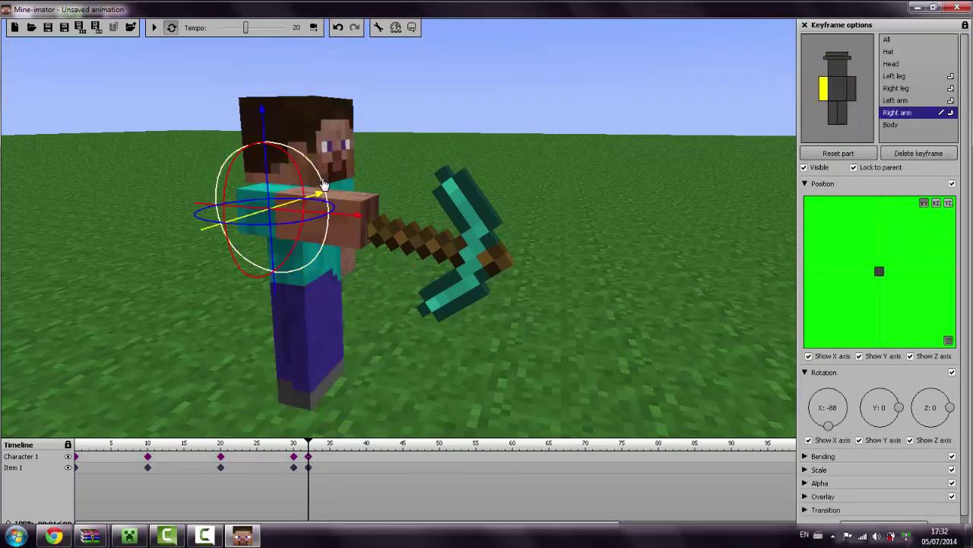
pyautogui.moveTo(324, 185); pyautogui.dragTo(327, 228)
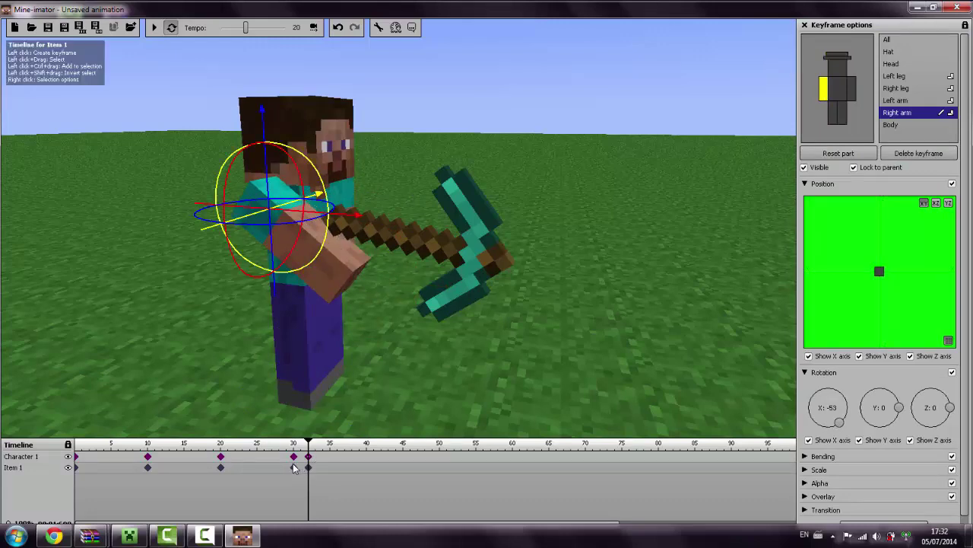
# - Lower the pickaxe in its frame 32 keyframe to meet the lowered right hand, and play the animation to check the swing
pyautogui.click(308, 467)
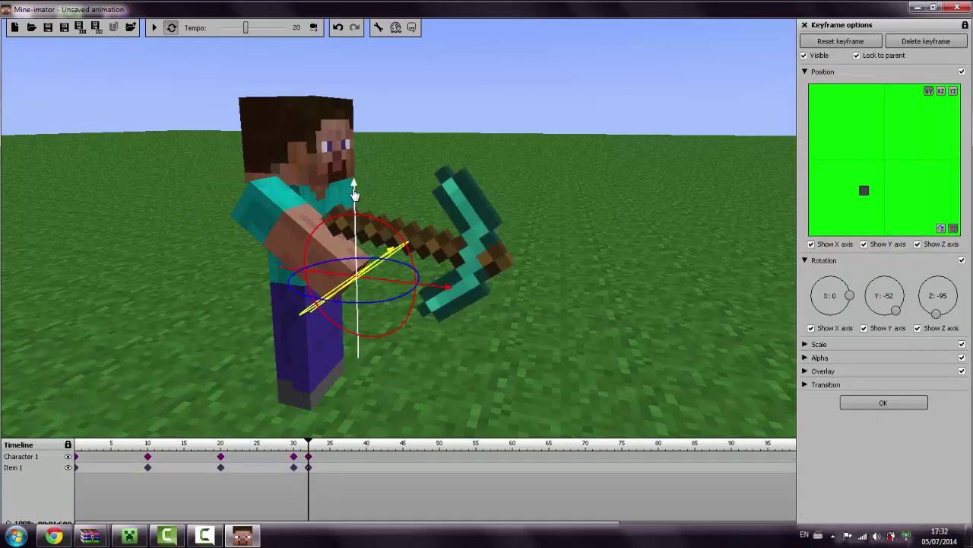
pyautogui.moveTo(354, 191); pyautogui.dragTo(355, 236)
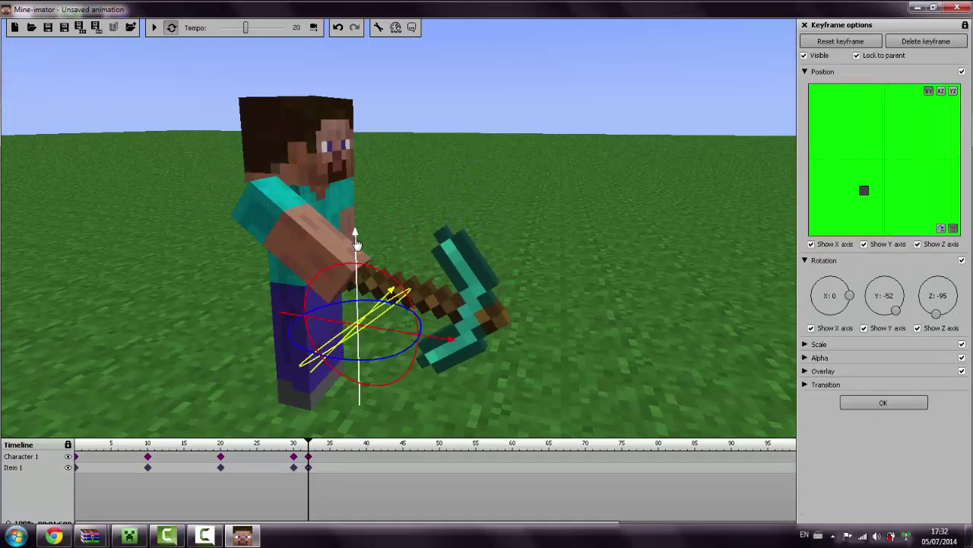
pyautogui.press('space')
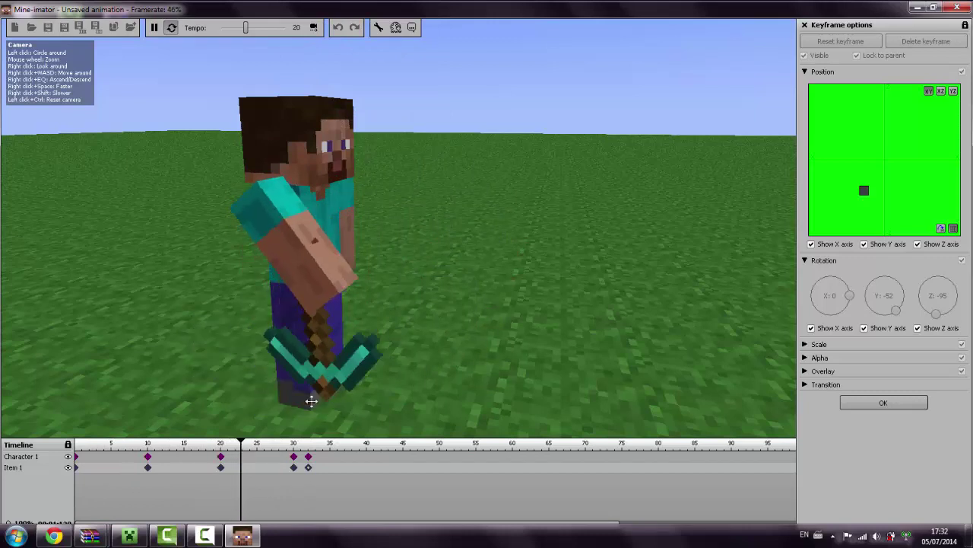
pyautogui.press('space')
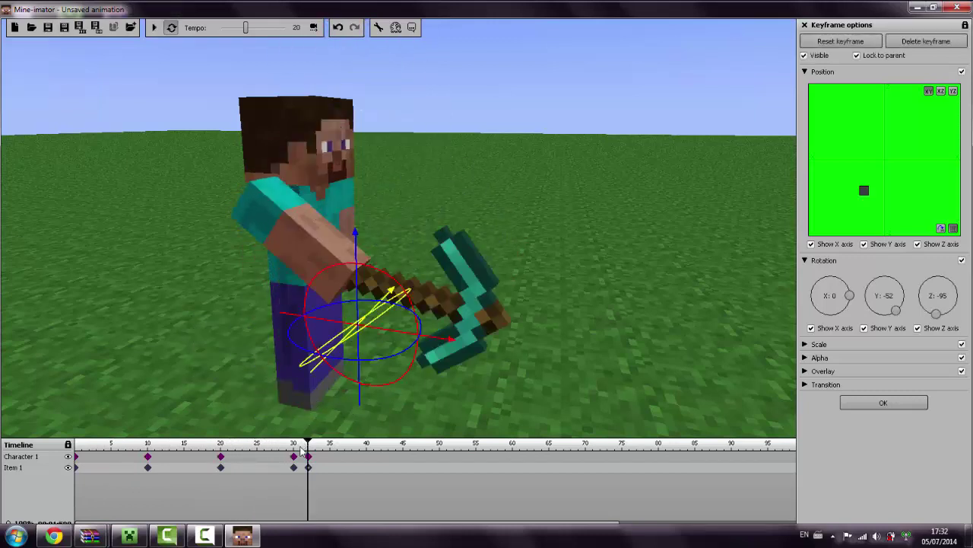
pyautogui.press('space')
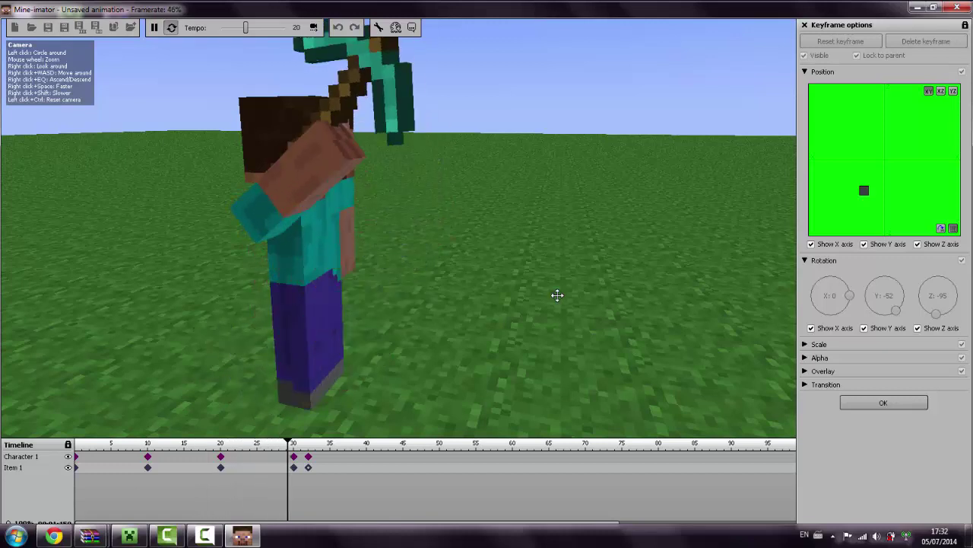
pyautogui.press('space')
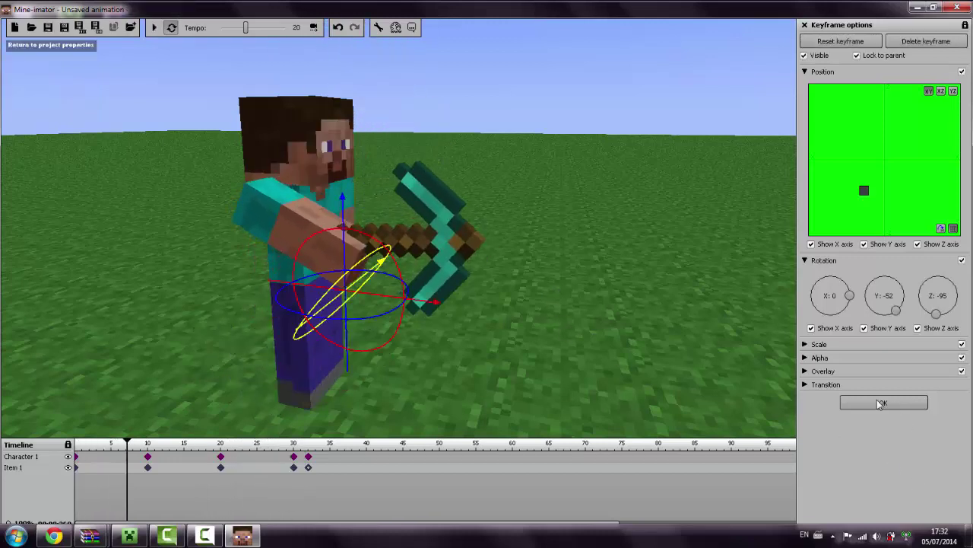
# - Close the pickaxe's keyframe options, add a grass block to the scene and place its keyframe at frame 0
pyautogui.click(882, 403)
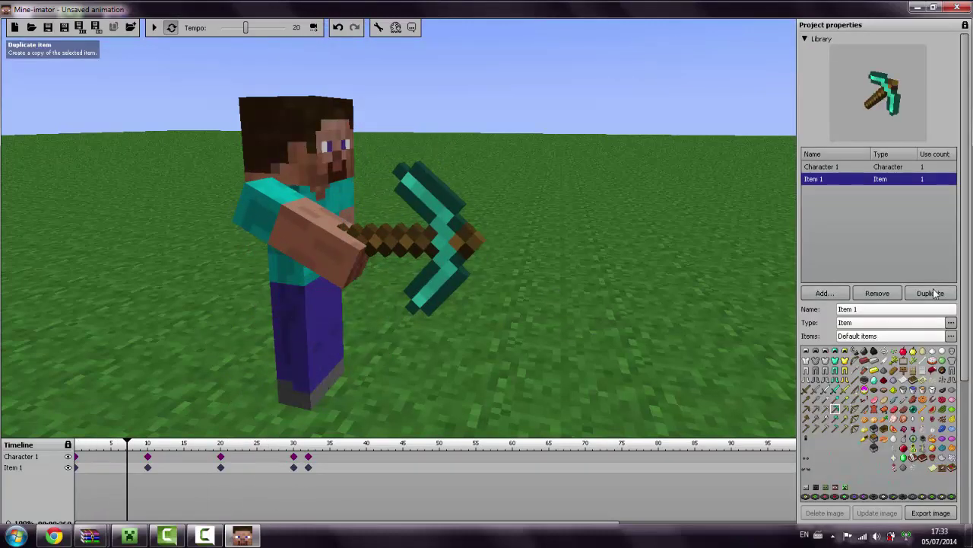
pyautogui.click(824, 295)
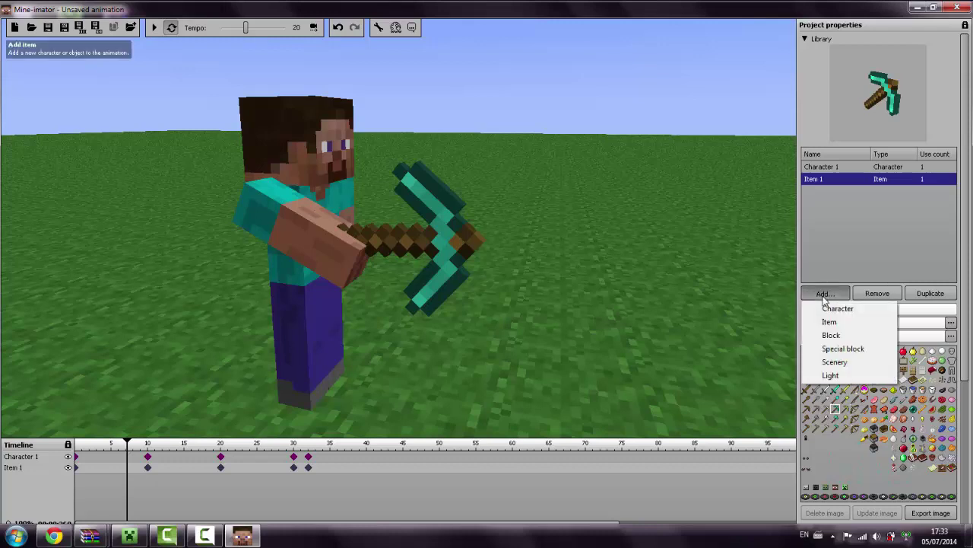
pyautogui.click(831, 335)
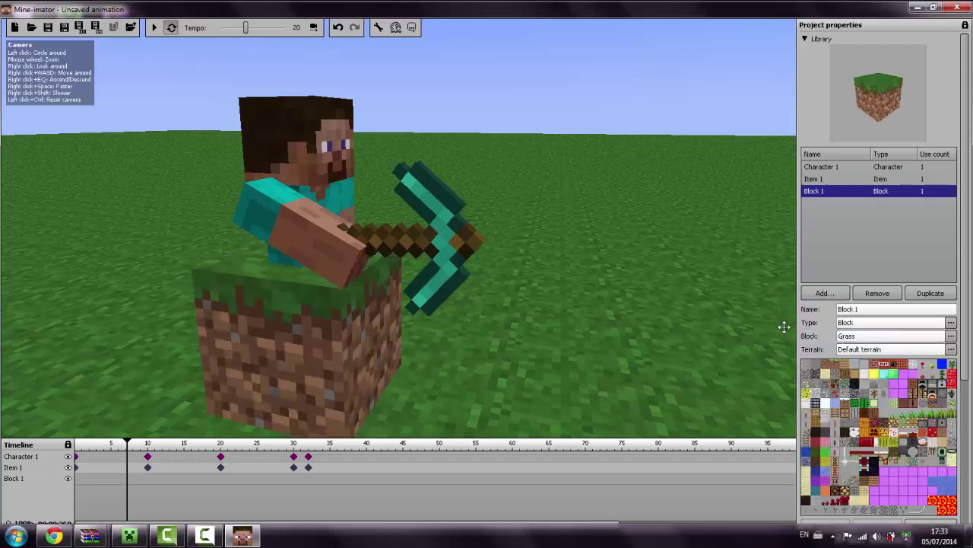
pyautogui.click(81, 478)
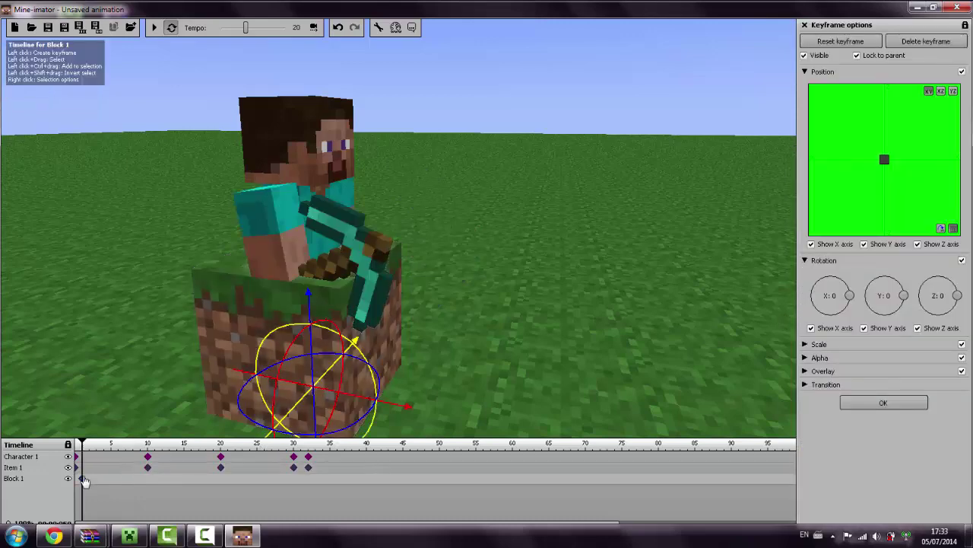
pyautogui.moveTo(81, 479); pyautogui.dragTo(76, 479)
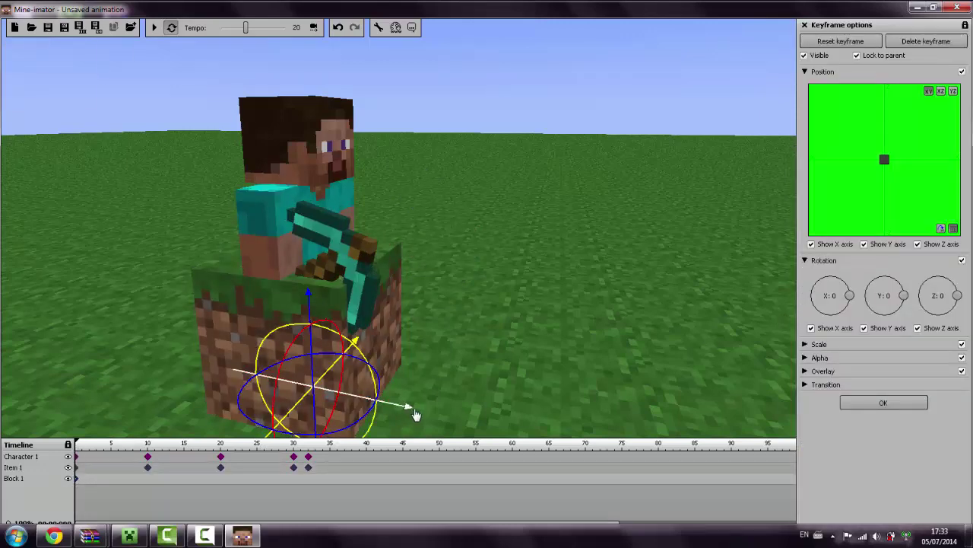
# - In the block's frame 0 keyframe, move the grass block along its red axis to the ground in front of the character
pyautogui.moveTo(415, 412); pyautogui.dragTo(441, 402)
pyautogui.moveTo(441, 401); pyautogui.dragTo(401, 324, button='right')
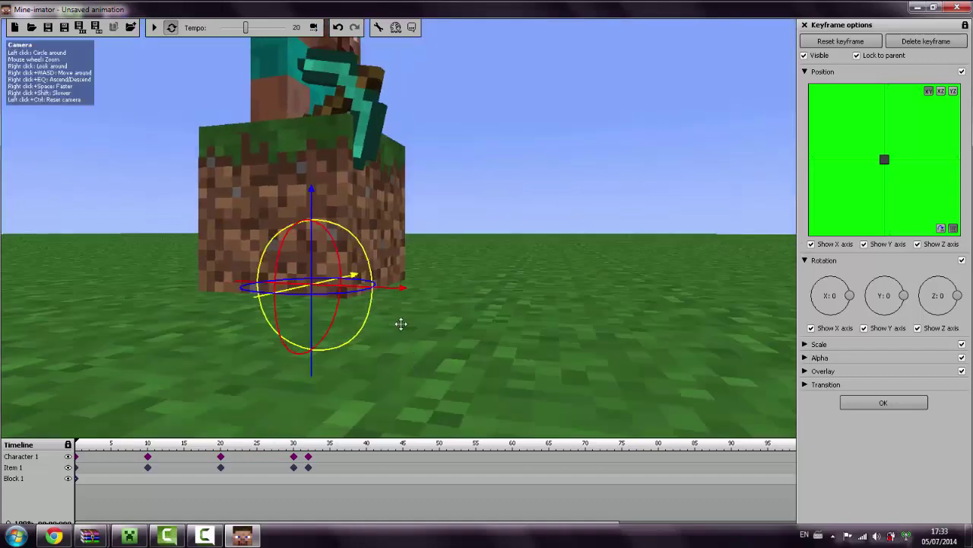
pyautogui.moveTo(402, 288)
pyautogui.mouseDown(button='right')
pyautogui.moveTo(393, 282)
pyautogui.moveTo(402, 287)
pyautogui.mouseUp(button='right')
pyautogui.moveTo(402, 287)
pyautogui.mouseDown()
pyautogui.moveTo(425, 310)
pyautogui.moveTo(582, 340)
pyautogui.mouseUp()
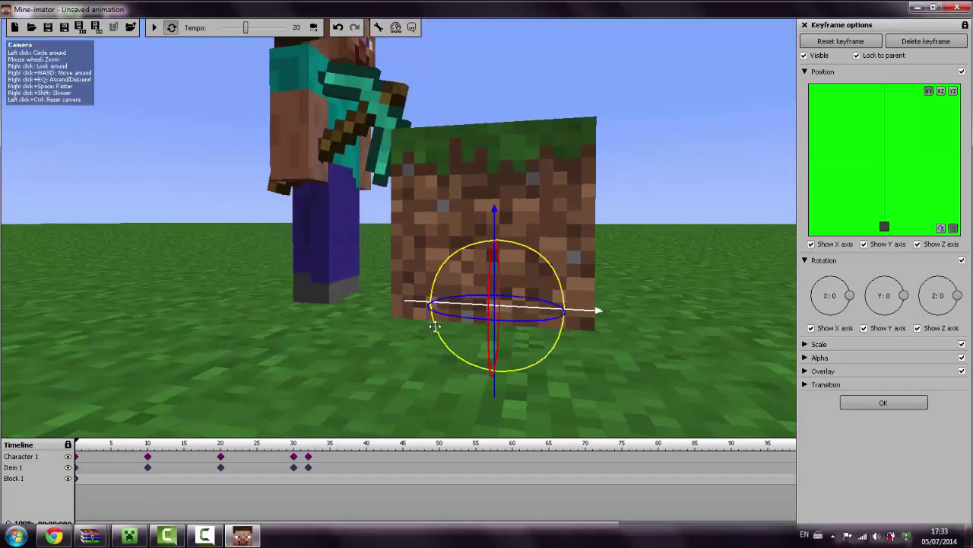
pyautogui.moveTo(50, 70)
pyautogui.mouseDown(button='right')
pyautogui.moveTo(50, 57)
pyautogui.moveTo(59, 73)
pyautogui.mouseUp(button='right')
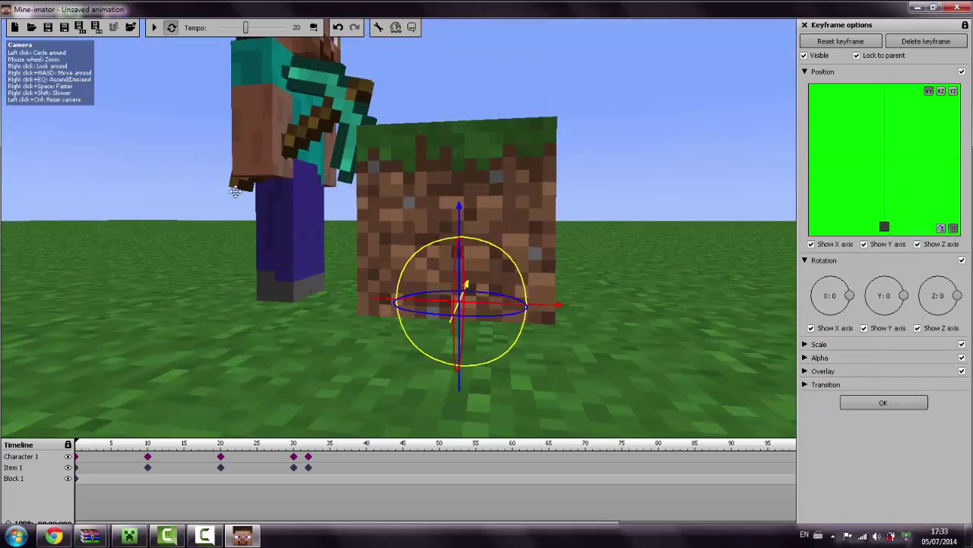
pyautogui.moveTo(236, 192); pyautogui.dragTo(57, 67, button='right')
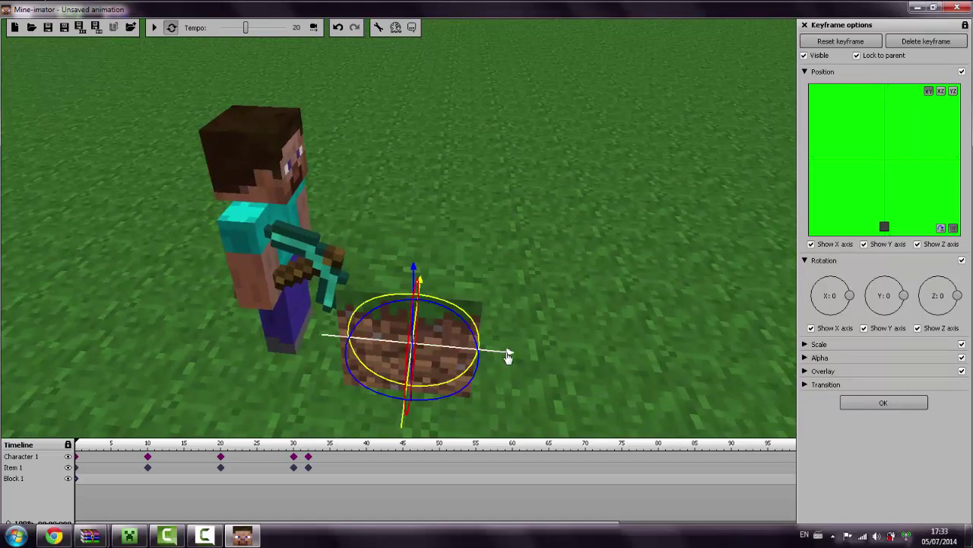
pyautogui.moveTo(508, 352); pyautogui.dragTo(531, 359)
pyautogui.moveTo(552, 223); pyautogui.dragTo(492, 292, button='right')
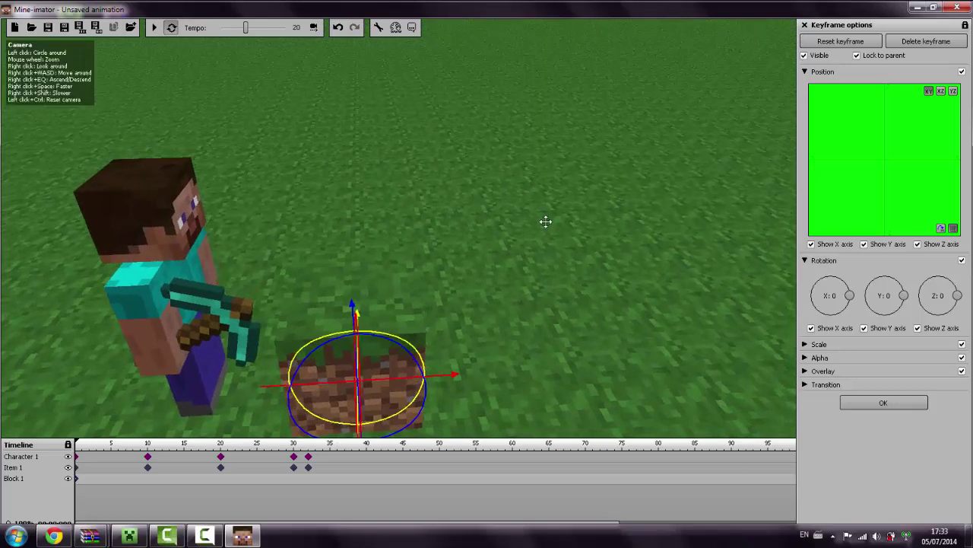
pyautogui.moveTo(542, 181); pyautogui.dragTo(80, 414)
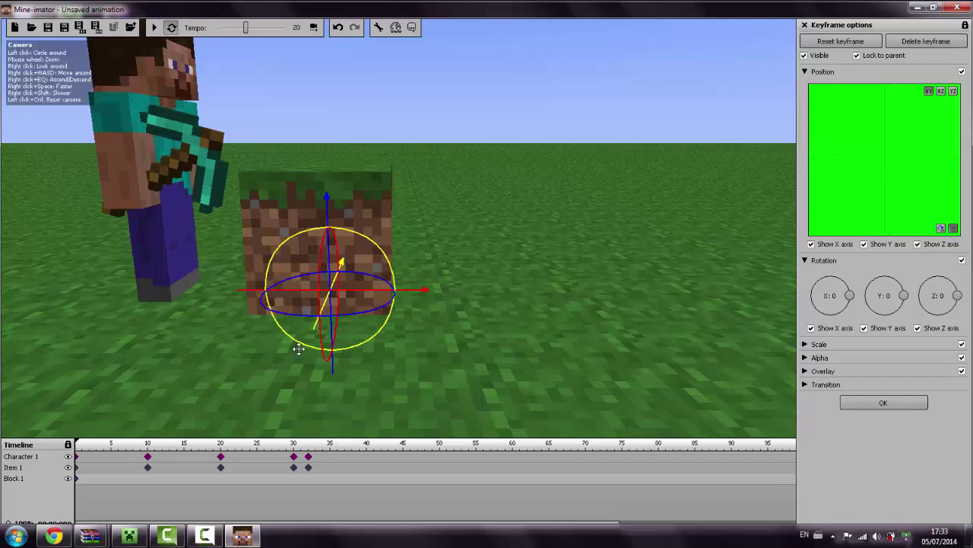
# - Place grass block keyframes at frames 32 and 33, set the alpha at frame 33 to 0%, and play the animation
pyautogui.click(294, 479)
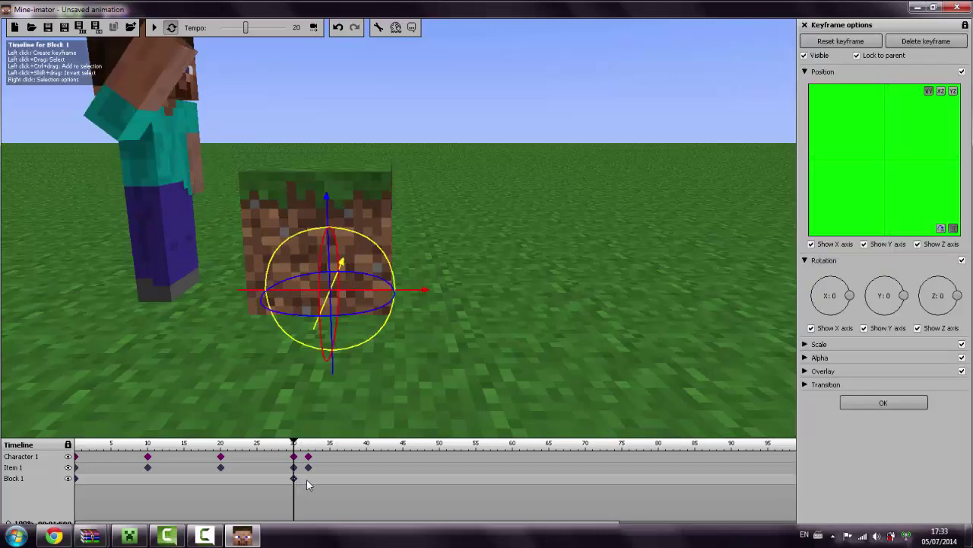
pyautogui.click(307, 479)
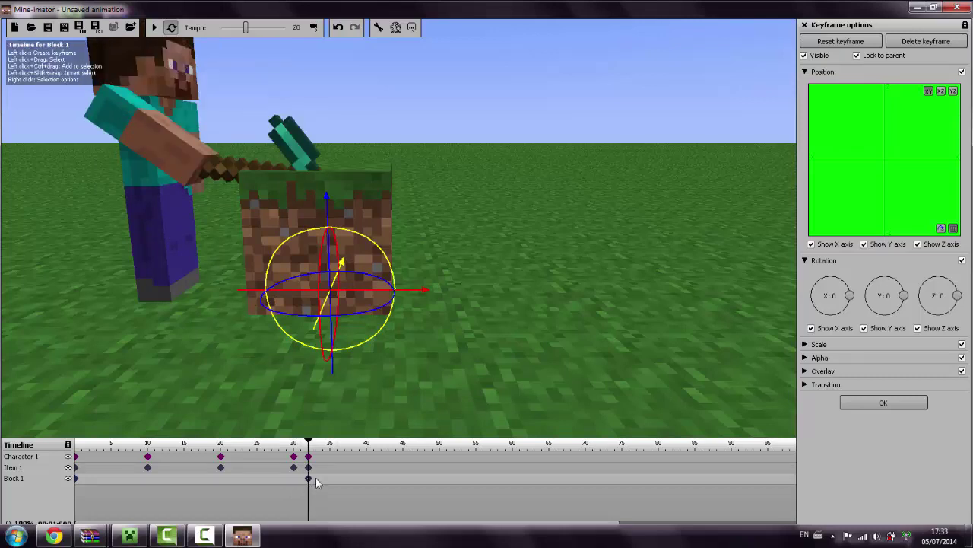
pyautogui.click(805, 357)
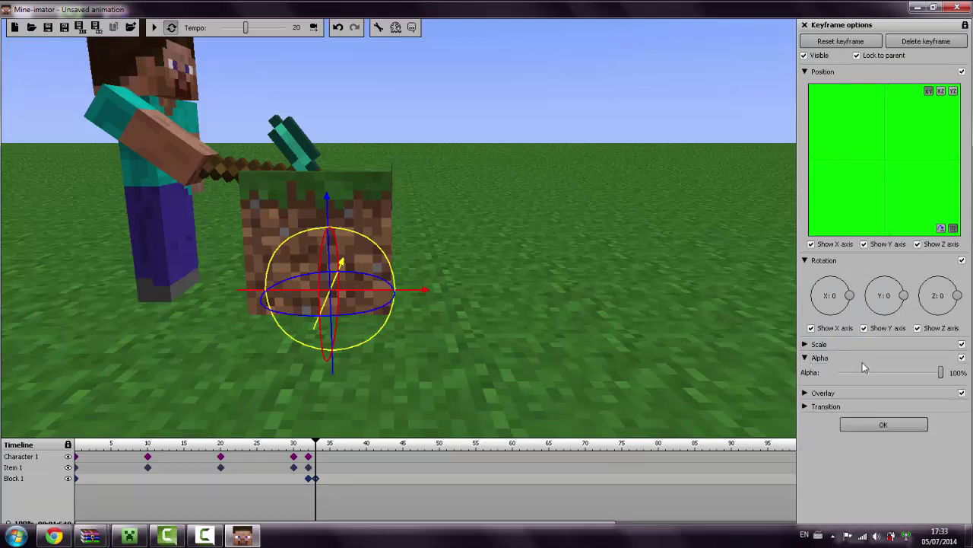
pyautogui.moveTo(919, 373); pyautogui.dragTo(825, 361)
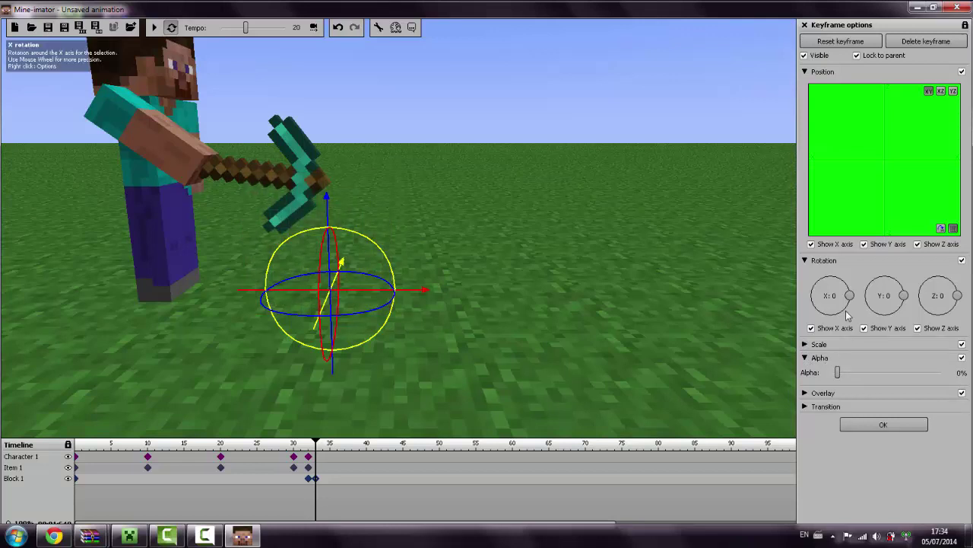
pyautogui.press('space')
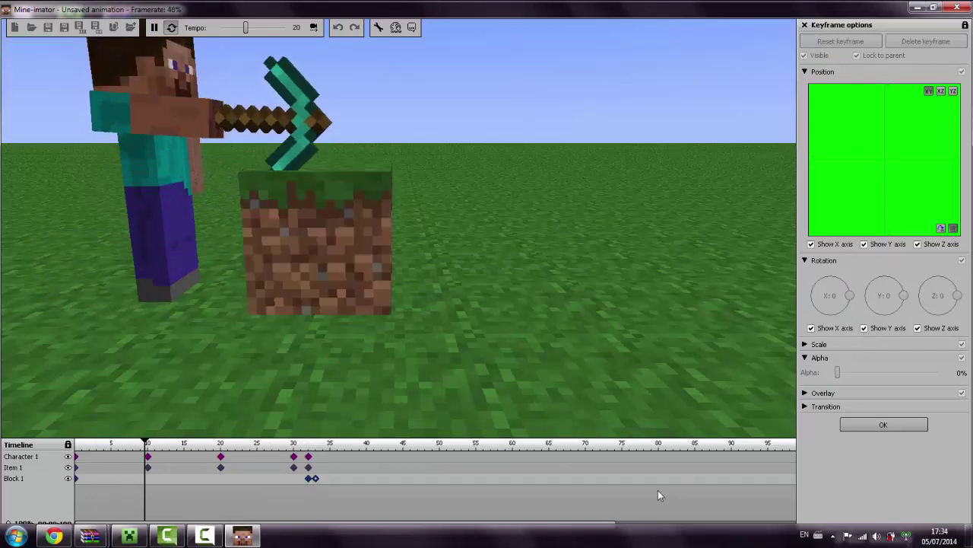
pyautogui.press('space')
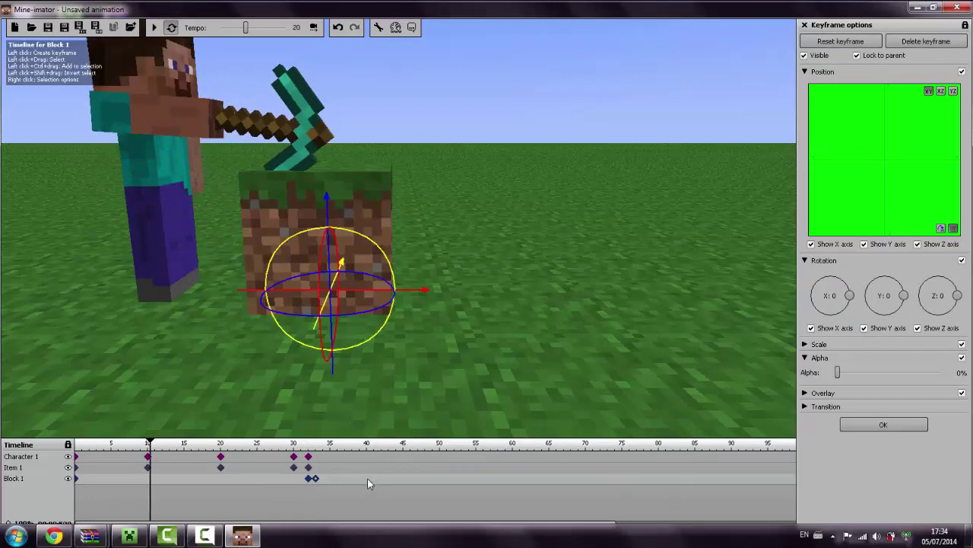
# - Try a grass block keyframe at frame 40 with a playback, and delete that keyframe
pyautogui.click(366, 478)
pyautogui.press('space')
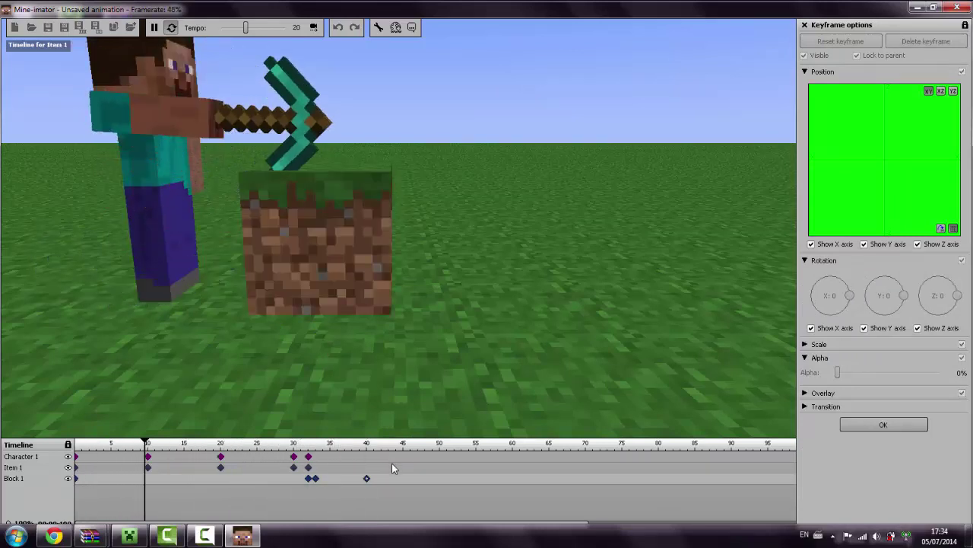
pyautogui.click(369, 478)
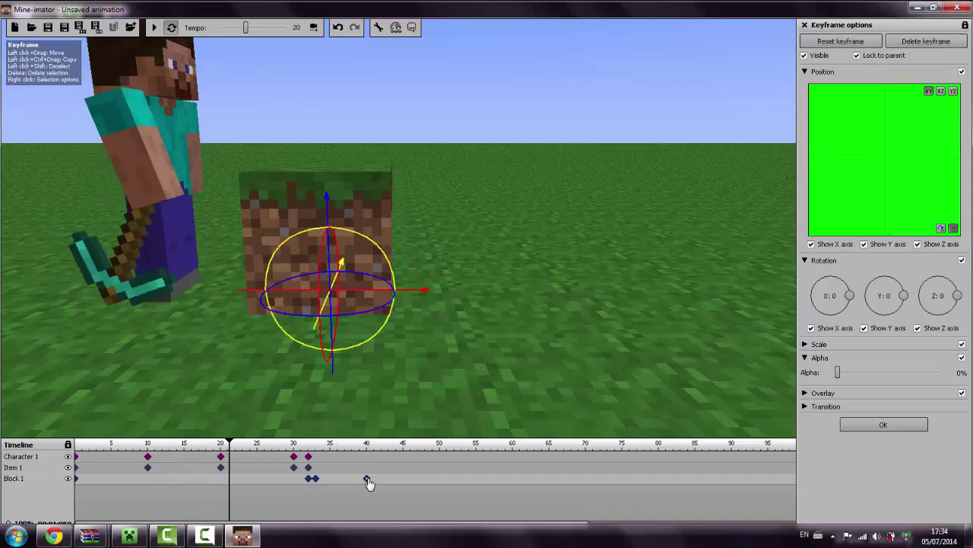
pyautogui.rightClick(368, 482)
pyautogui.click(387, 486)
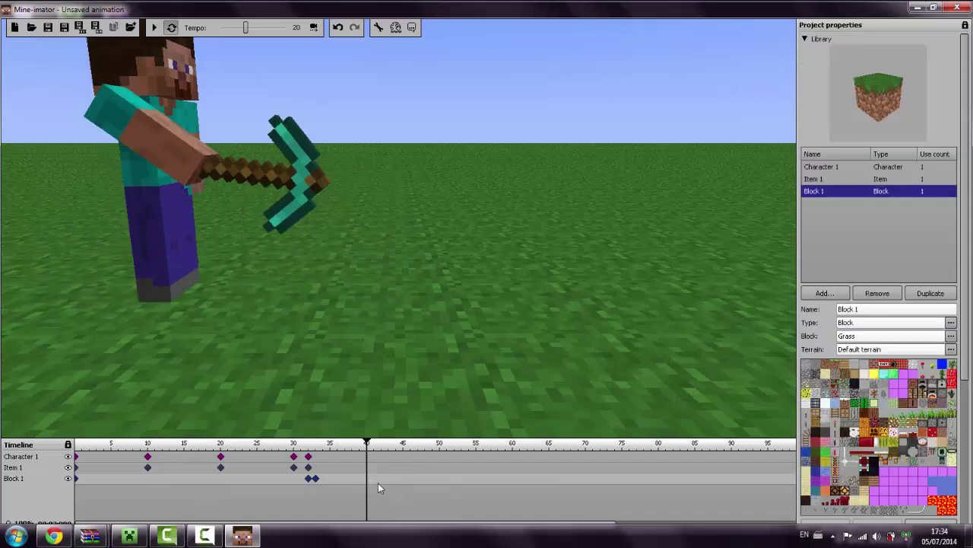
# - Add a special block chest, keyframe it at frame 40 well in front of the character, and play the animation
pyautogui.click(820, 294)
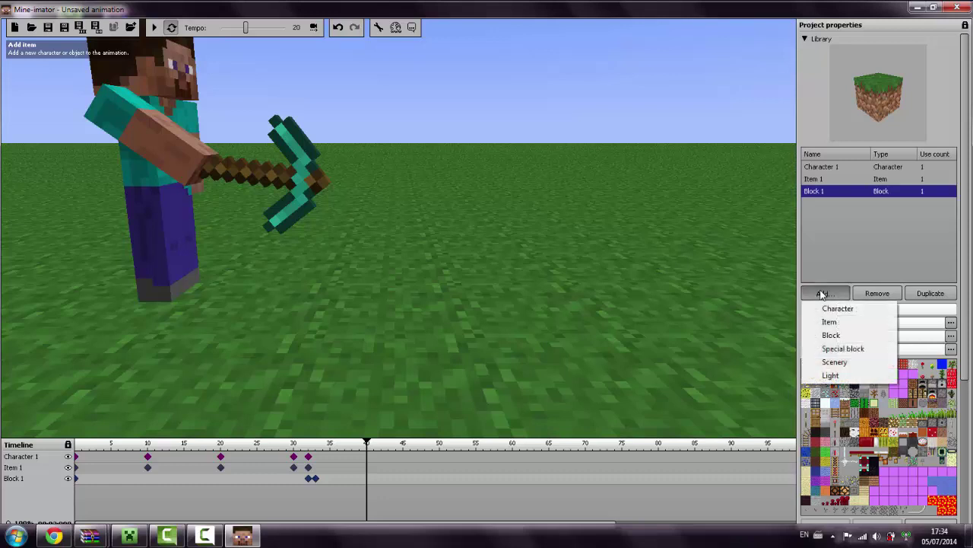
pyautogui.click(844, 349)
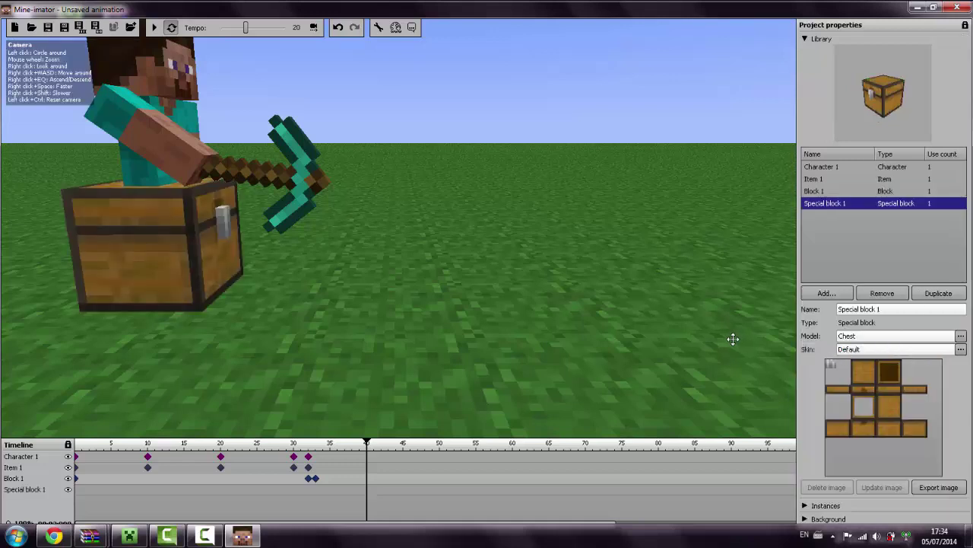
pyautogui.click(366, 489)
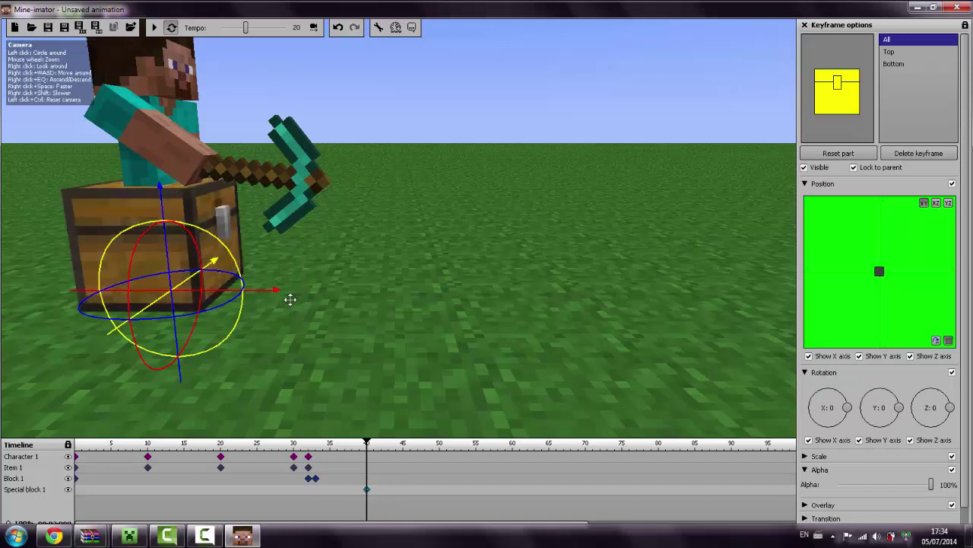
pyautogui.moveTo(277, 292); pyautogui.dragTo(652, 310)
pyautogui.press('space')
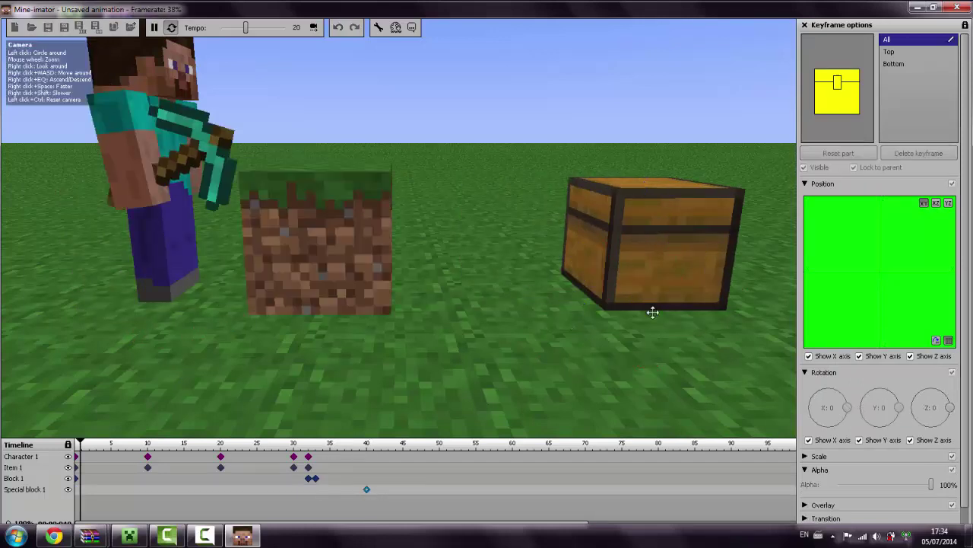
pyautogui.press('space')
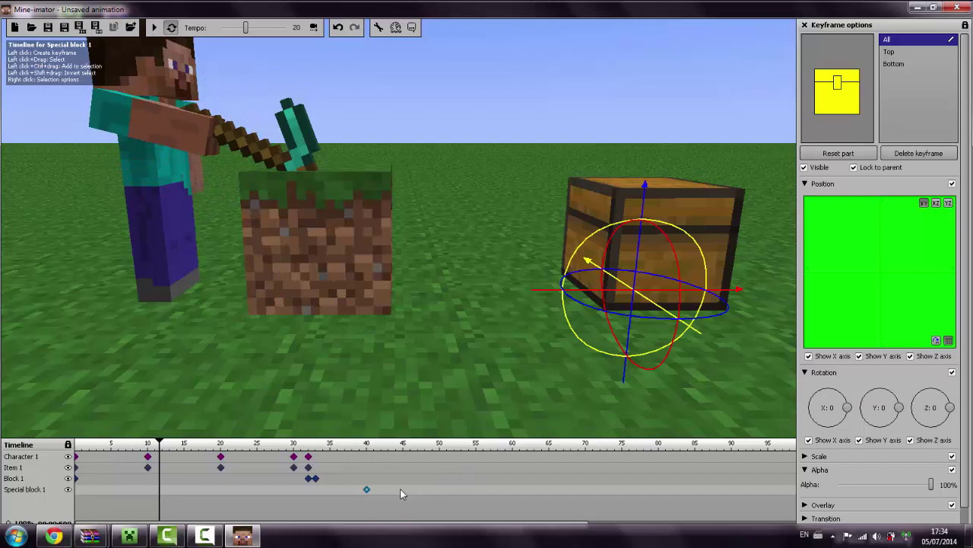
# - Place a chest keyframe at frame 45, rotate the chest to about -196 on Z and close the keyframe options
pyautogui.click(401, 489)
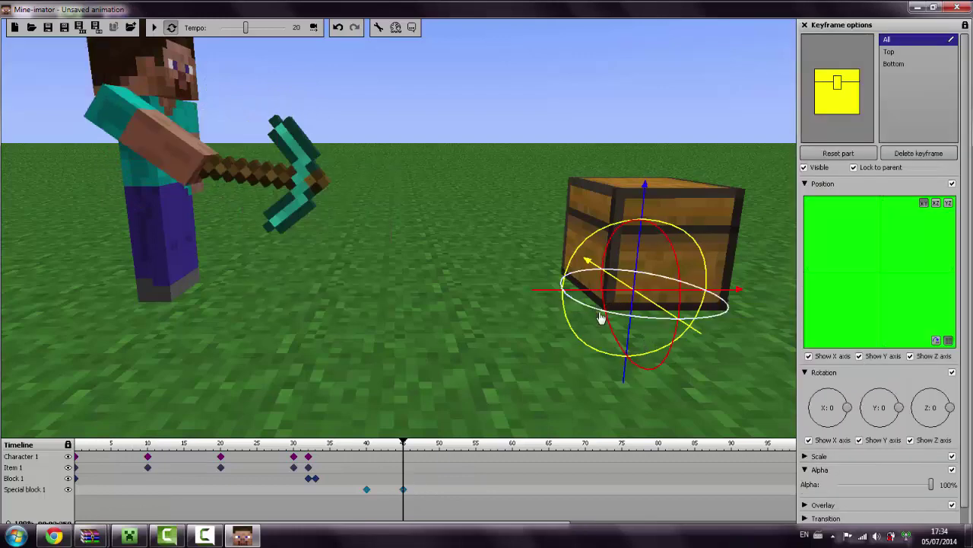
pyautogui.moveTo(605, 318); pyautogui.dragTo(799, 368)
pyautogui.moveTo(601, 313)
pyautogui.mouseDown()
pyautogui.moveTo(632, 322)
pyautogui.moveTo(606, 319)
pyautogui.moveTo(616, 323)
pyautogui.mouseUp()
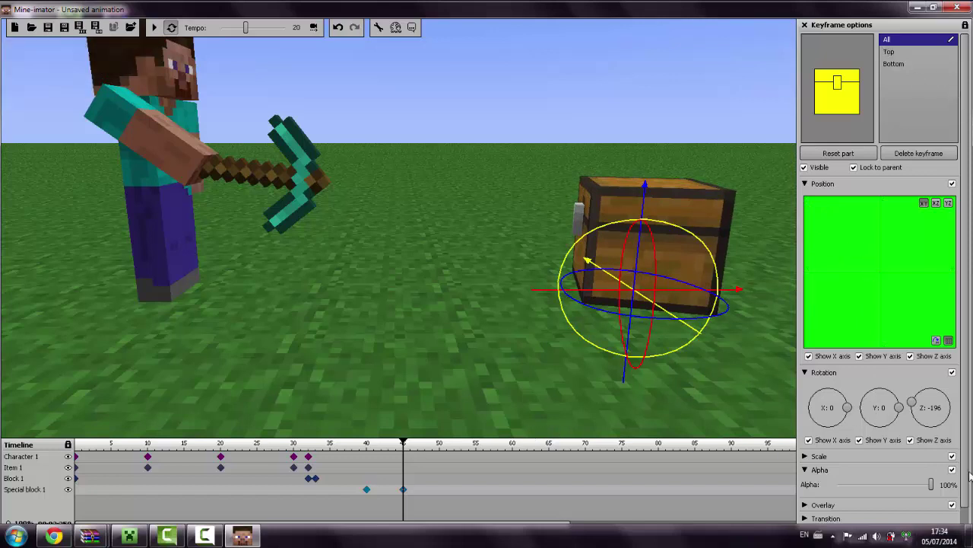
pyautogui.scroll(-1, 967, 522)
pyautogui.moveTo(970, 492); pyautogui.dragTo(969, 499)
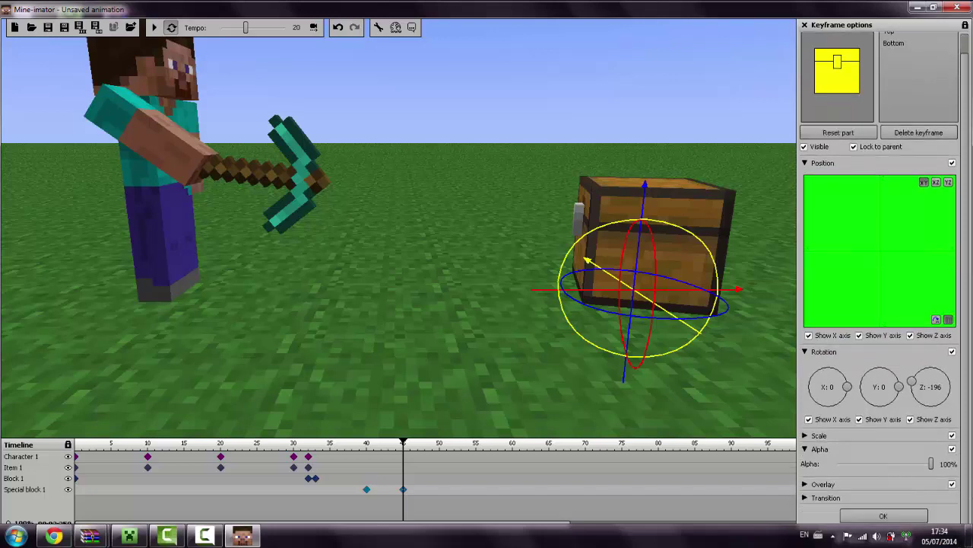
pyautogui.click(883, 516)
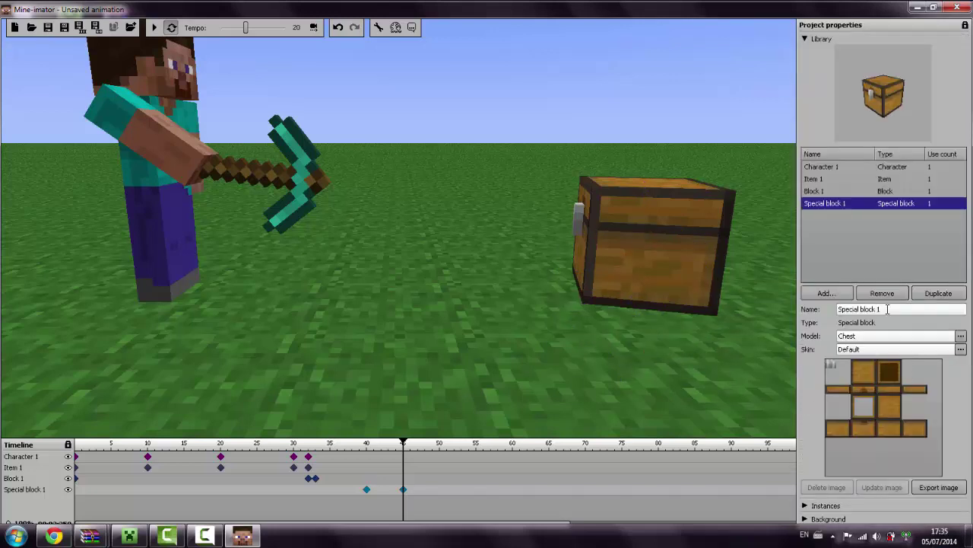
# - Add a second block to the scene and change its block type to Chest
pyautogui.click(827, 294)
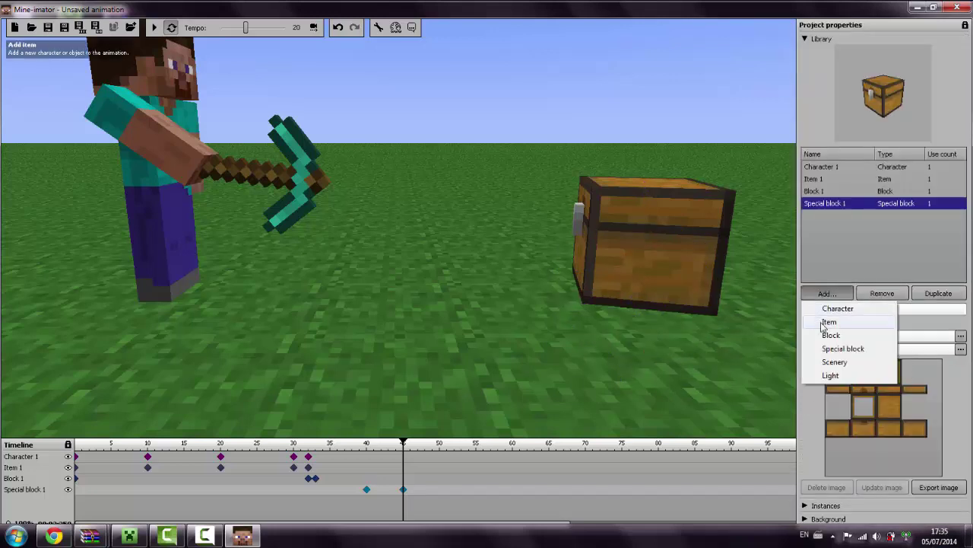
pyautogui.click(871, 339)
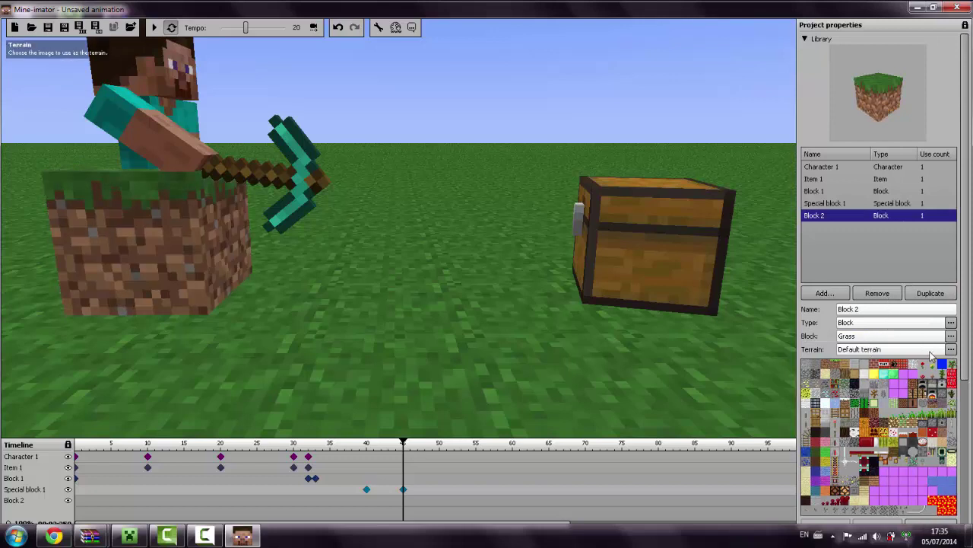
pyautogui.click(951, 336)
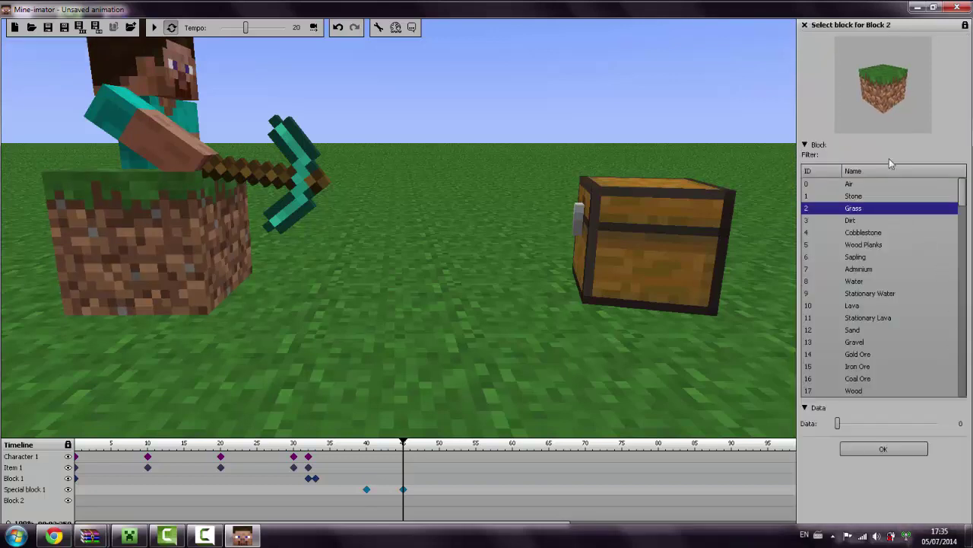
pyautogui.write('Chest')
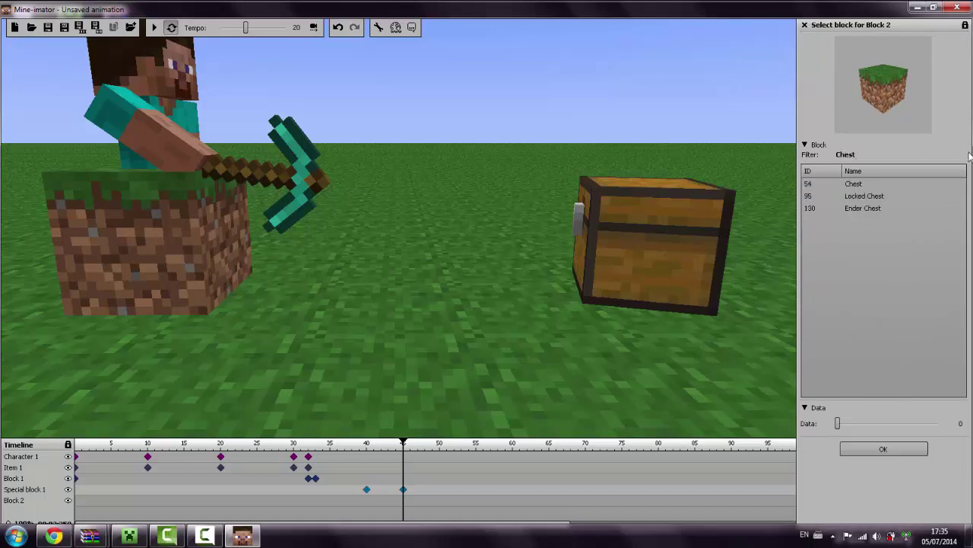
pyautogui.click(888, 185)
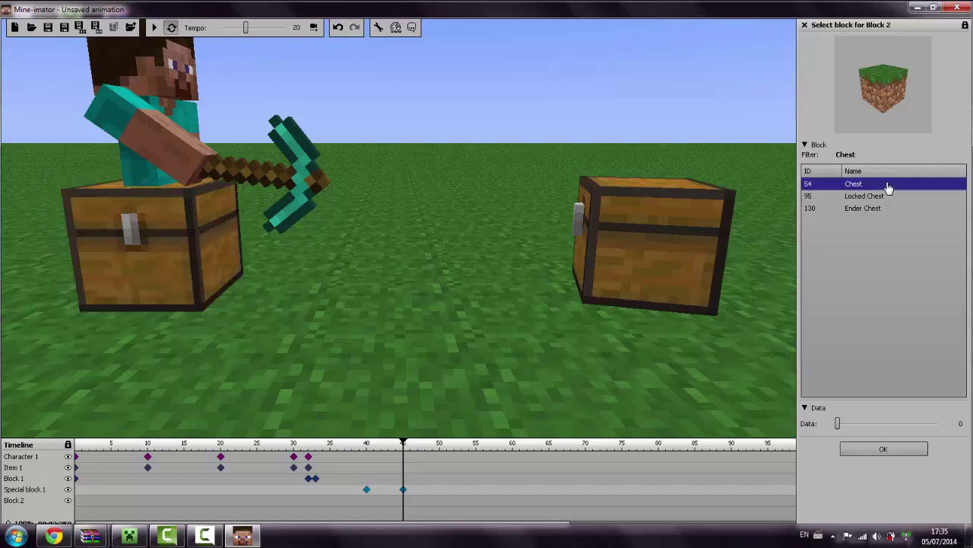
pyautogui.click(891, 450)
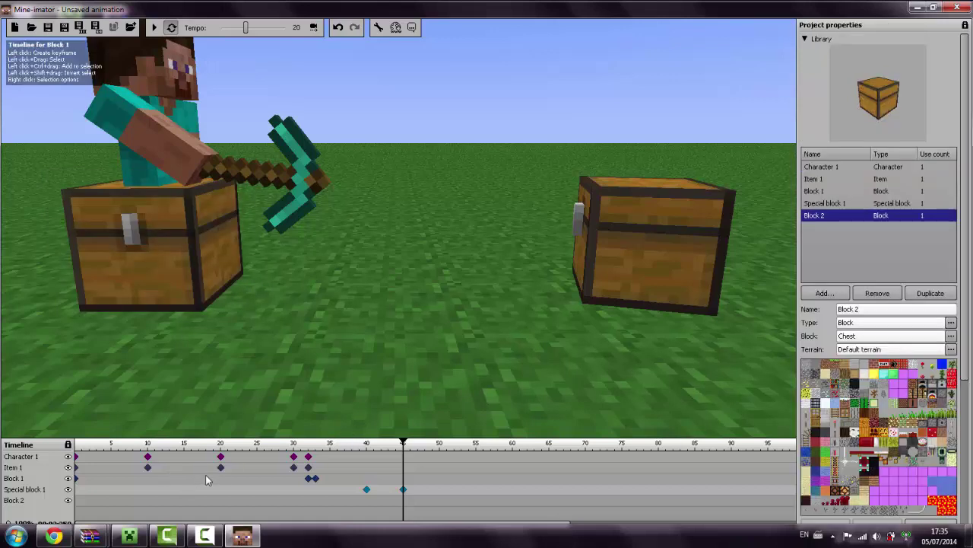
# - Keyframe the Block 2 chest at frame 40 and move it away from the character, near the special block chest
pyautogui.click(374, 503)
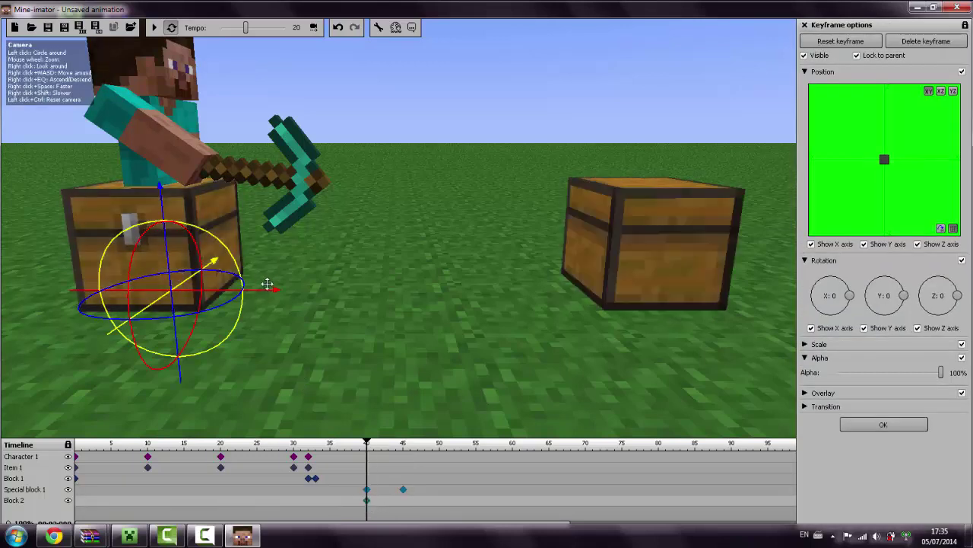
pyautogui.moveTo(276, 292); pyautogui.dragTo(536, 311)
pyautogui.moveTo(479, 329); pyautogui.dragTo(534, 468)
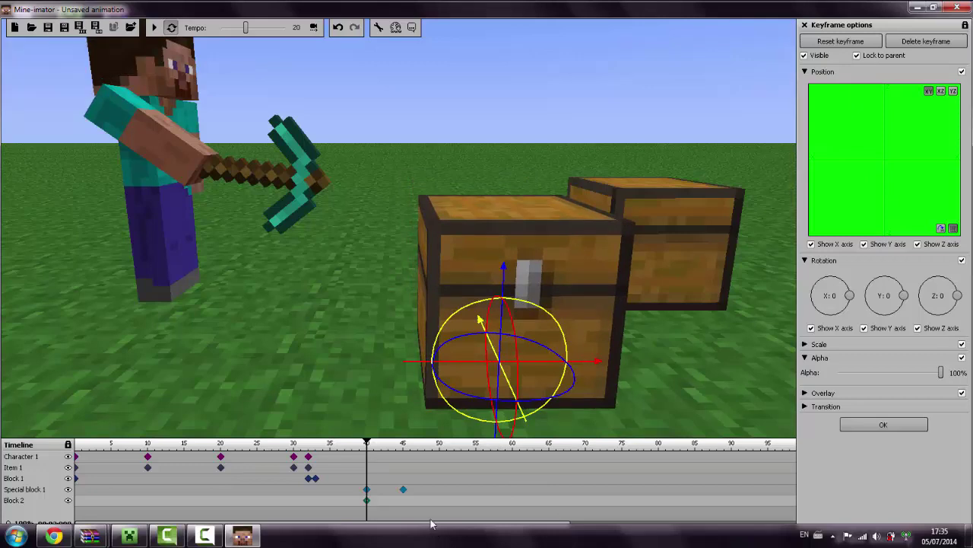
# - Compare the special block chest's keyframe at frame 45 with the ordinary block chest's keyframe at frame 40
pyautogui.click(404, 490)
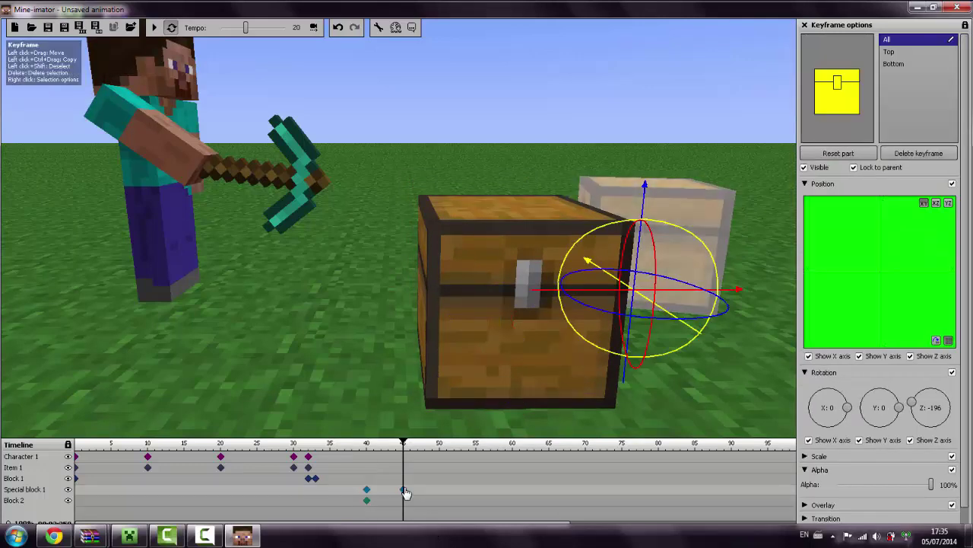
pyautogui.click(366, 500)
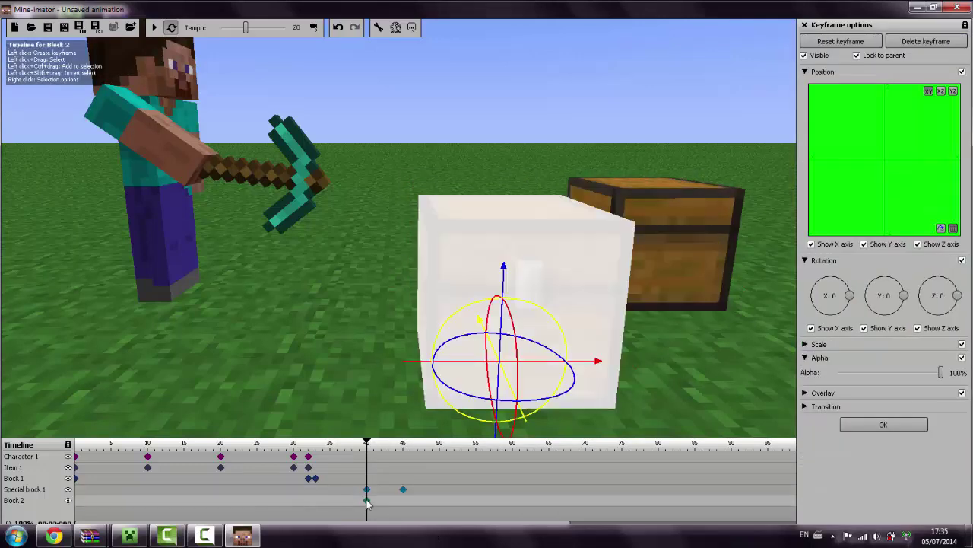
pyautogui.click(403, 489)
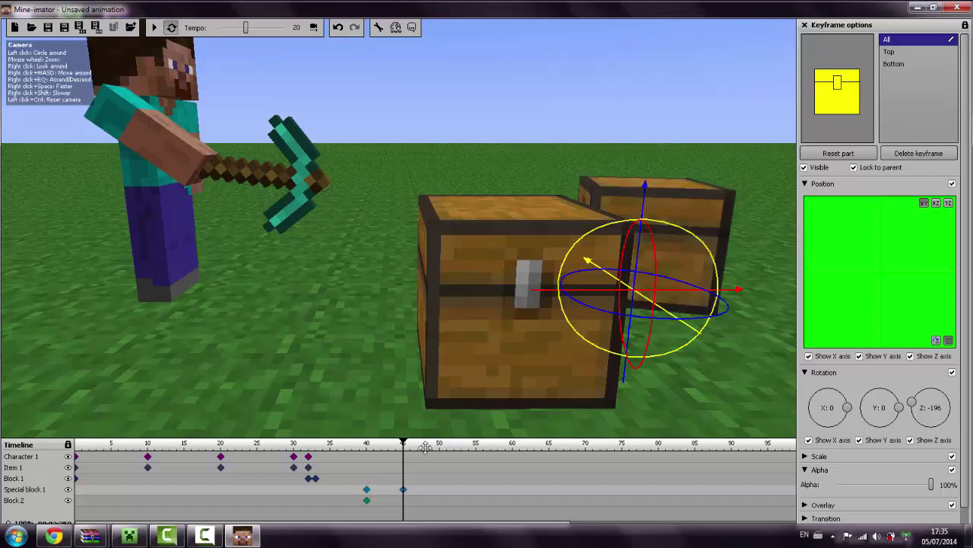
pyautogui.click(367, 500)
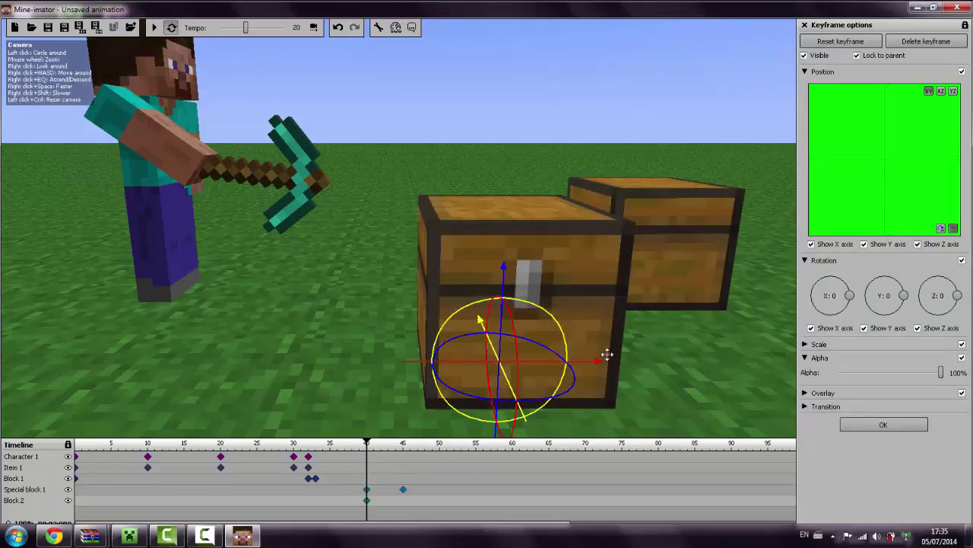
# - Select the top part of the special block chest at frame 45 and rotate the lid to about -317 on X
pyautogui.click(403, 491)
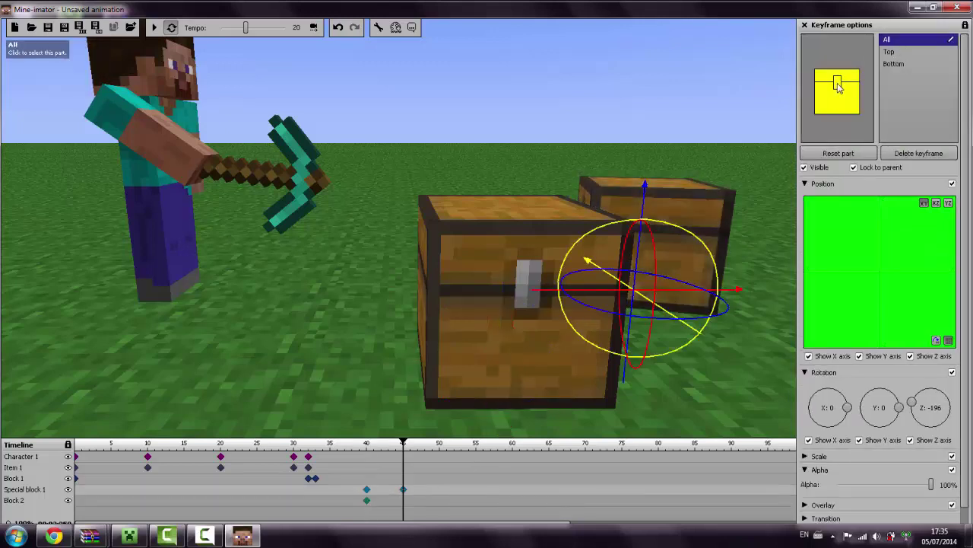
pyautogui.click(839, 86)
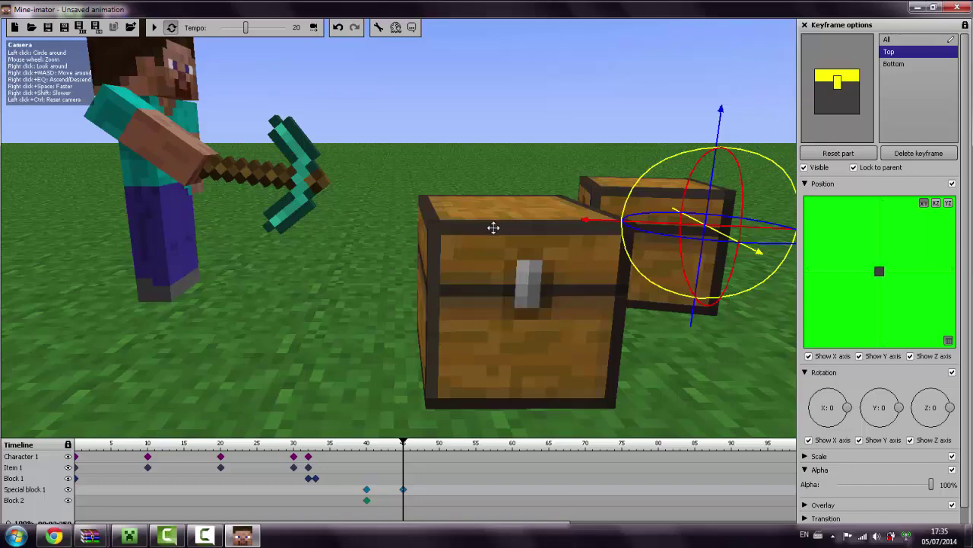
pyautogui.moveTo(494, 227); pyautogui.dragTo(54, 64)
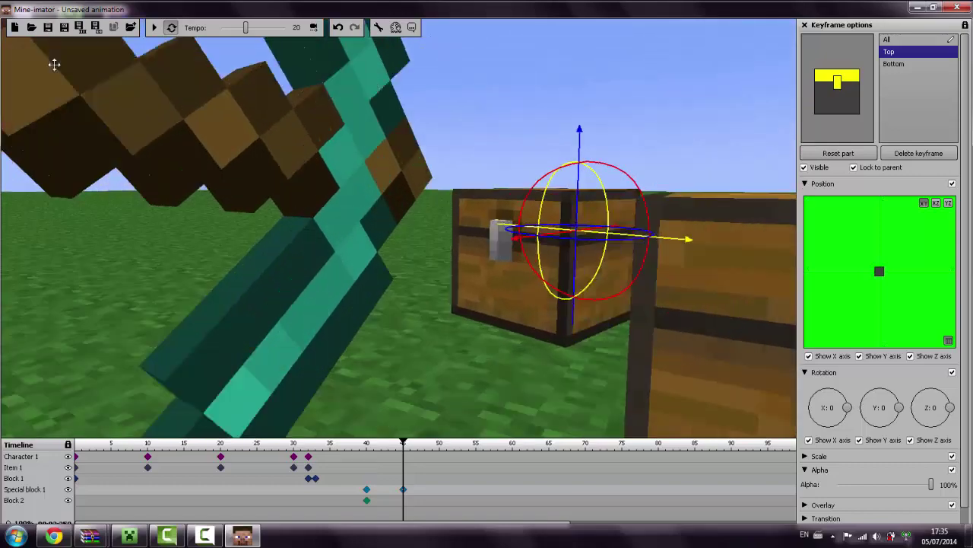
pyautogui.press('w')
pyautogui.moveTo(54, 64); pyautogui.dragTo(62, 37, button='right')
pyautogui.press('w')
pyautogui.press('e')
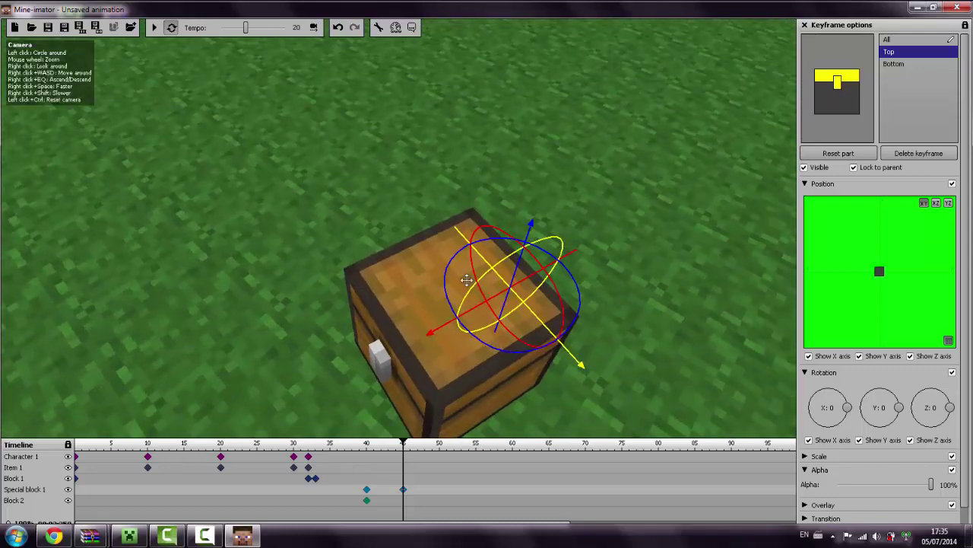
pyautogui.moveTo(505, 230); pyautogui.dragTo(736, 138)
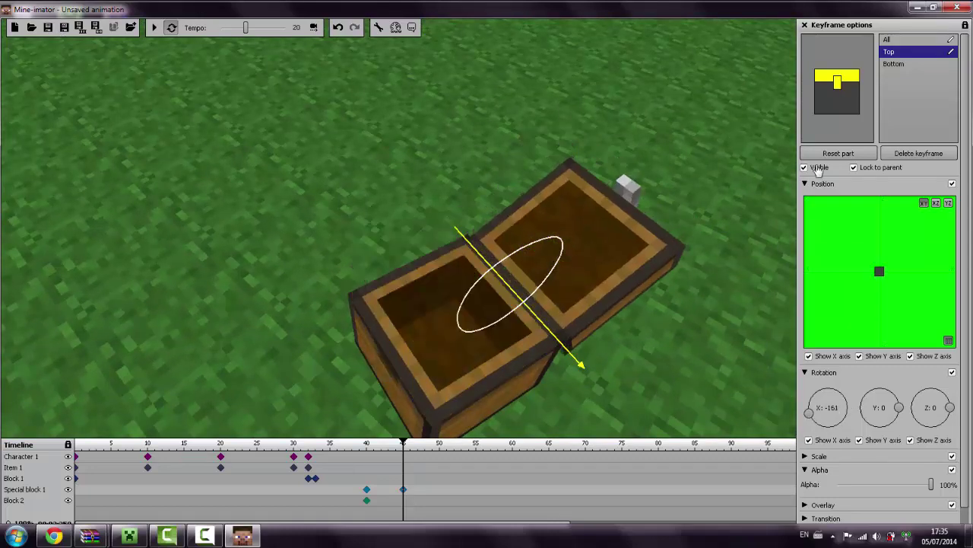
pyautogui.moveTo(817, 169); pyautogui.dragTo(332, 445)
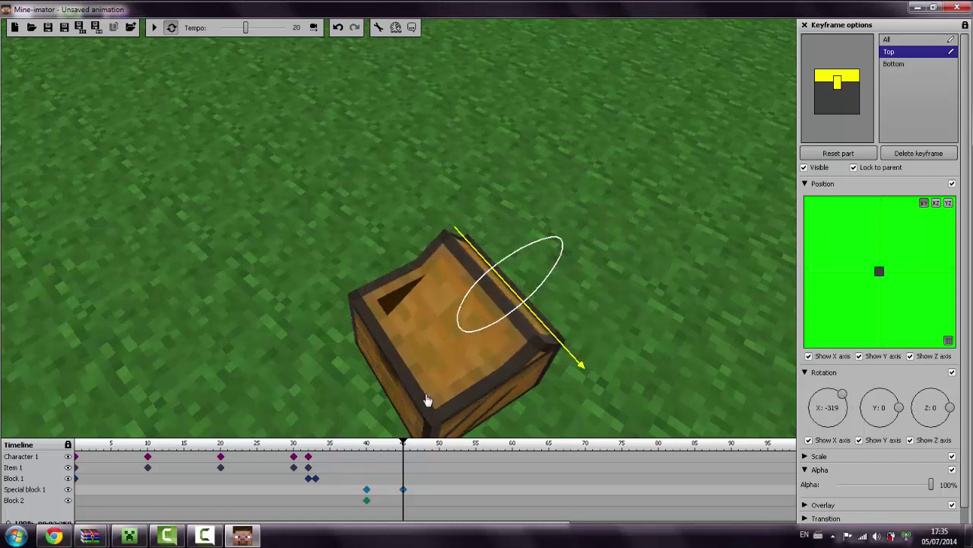
# - Play the animation and inspect the special block chest's lid movement up close
pyautogui.press('space')
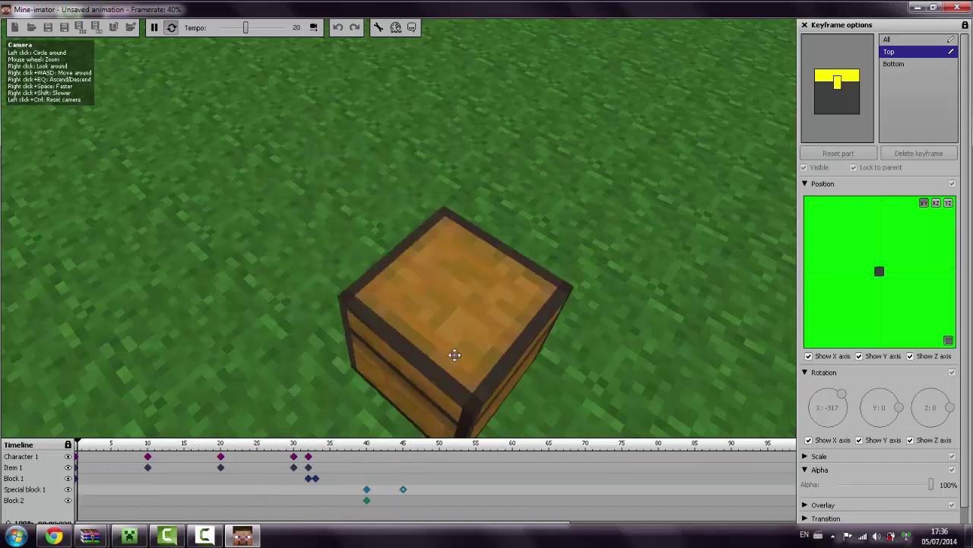
pyautogui.moveTo(30, 67); pyautogui.dragTo(53, 61, button='right')
pyautogui.press('s')
pyautogui.press('w')
pyautogui.press('w')
pyautogui.press('w')
# - Rotate the chest lid at frame 45 to about -359 on X and play the animation
pyautogui.click(404, 489)
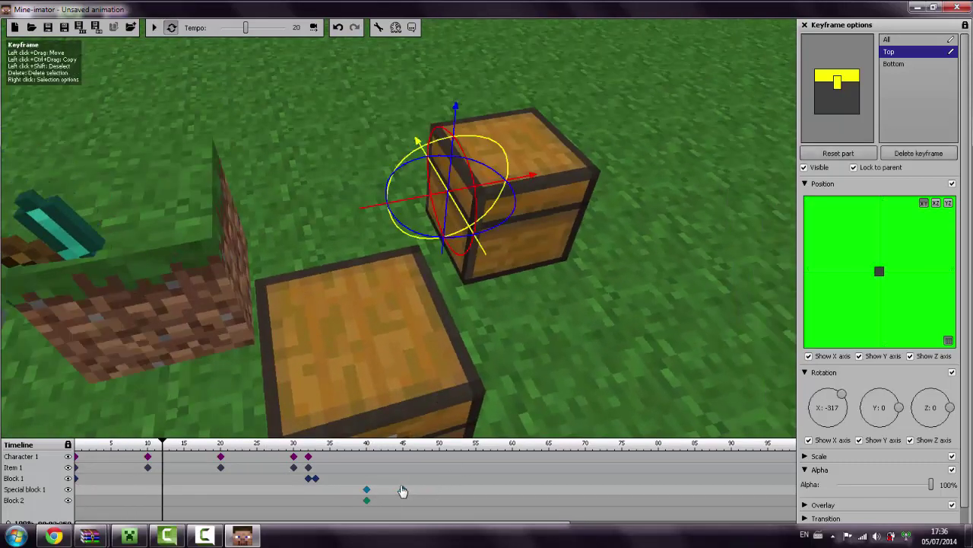
pyautogui.click(403, 489)
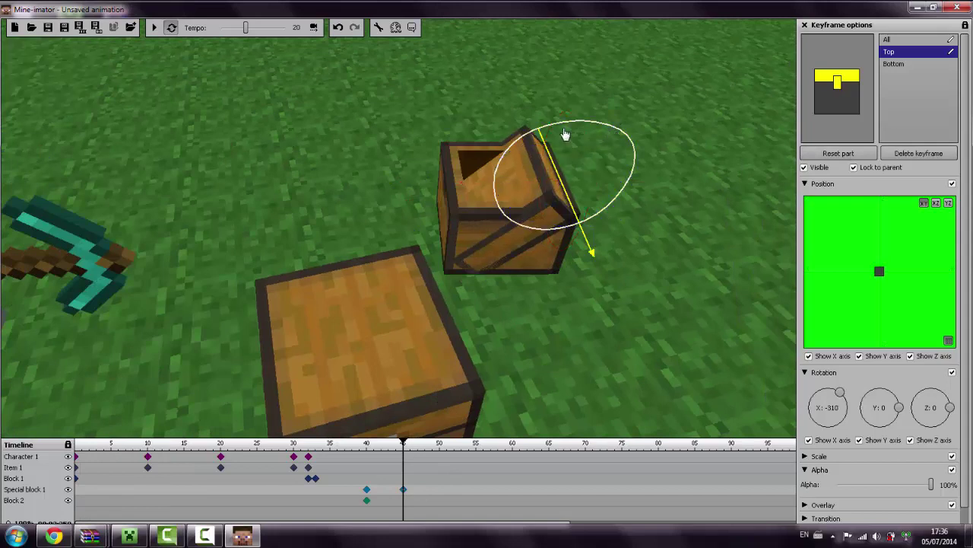
pyautogui.moveTo(565, 135); pyautogui.dragTo(757, 171)
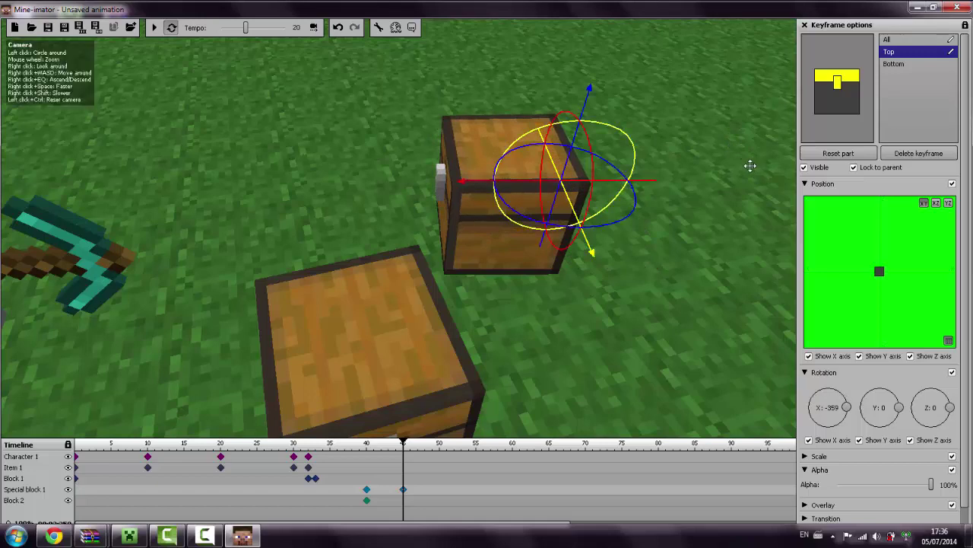
pyautogui.press('space')
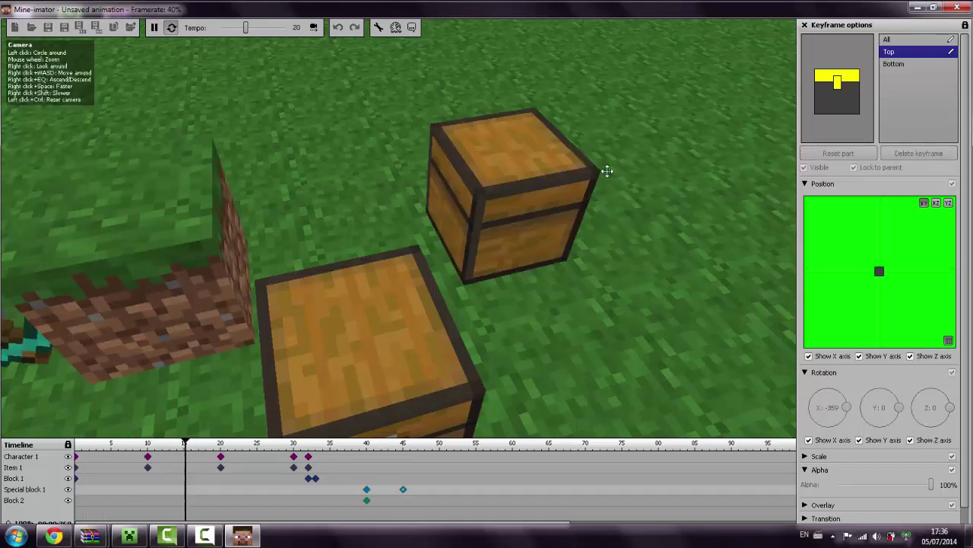
pyautogui.moveTo(37, 68); pyautogui.dragTo(52, 70, button='right')
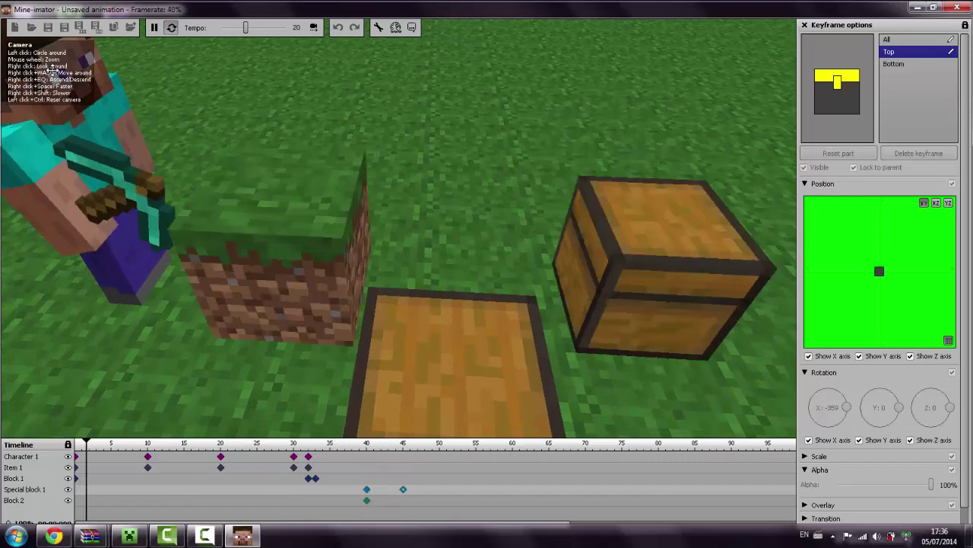
pyautogui.press('space')
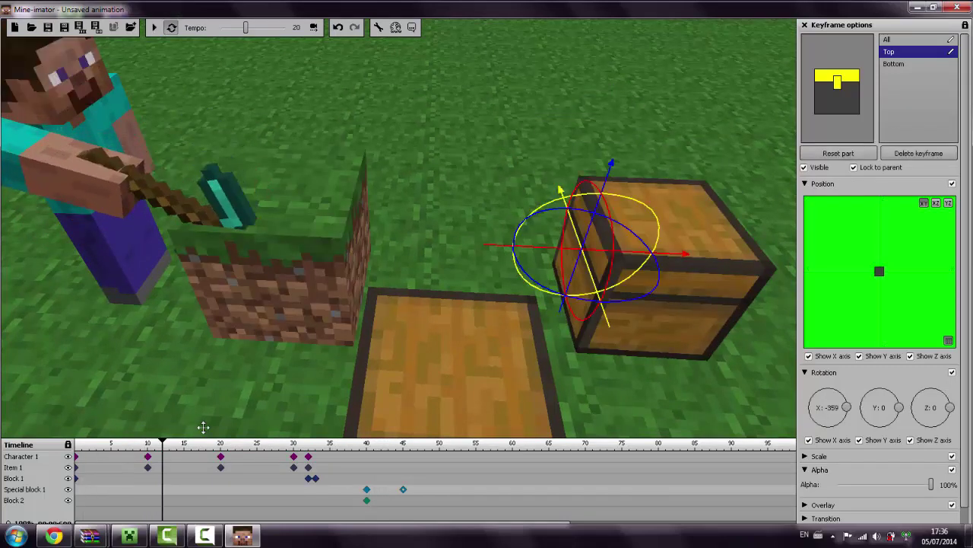
# - Rotate the chest lid at frame 45 to about -69 on X and play the animation briefly
pyautogui.click(403, 491)
pyautogui.moveTo(712, 228); pyautogui.dragTo(880, 125)
pyautogui.press('space')
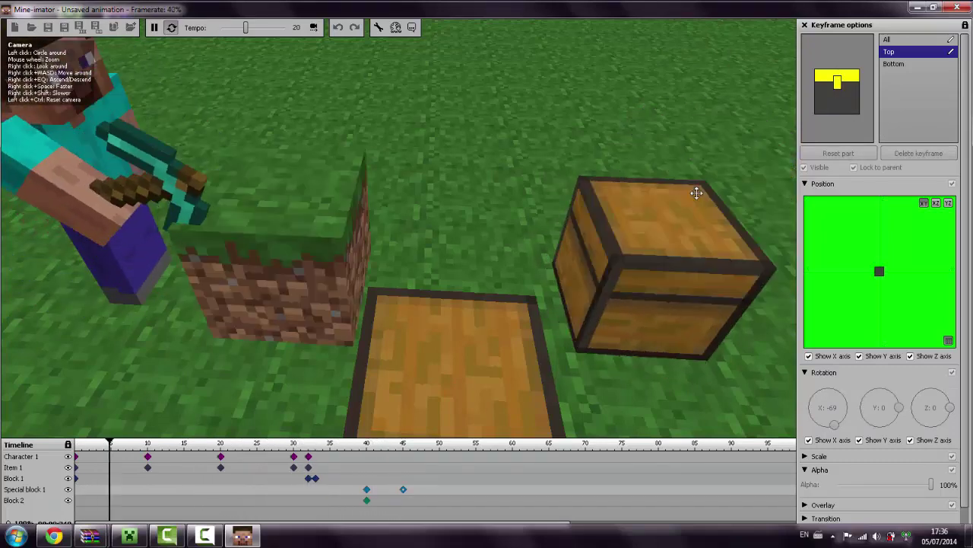
pyautogui.click(642, 244)
pyautogui.press('space')
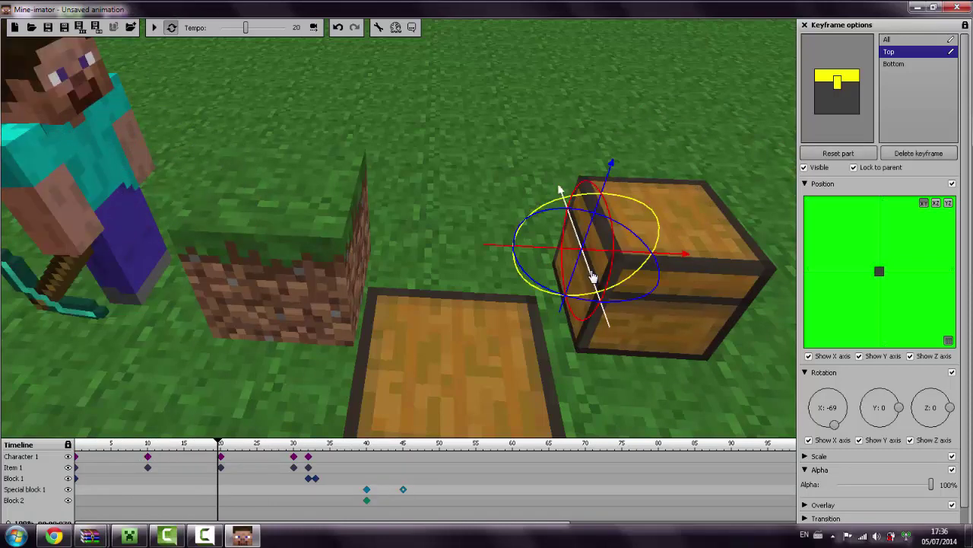
# - Turn off simple scaling for the chest lid and set its X scale to about 3.06
pyautogui.moveTo(273, 207); pyautogui.dragTo(50, 67)
pyautogui.scroll(3, 50, 65)
pyautogui.scroll(-5, 51, 67)
pyautogui.moveTo(51, 67); pyautogui.dragTo(67, 63, button='right')
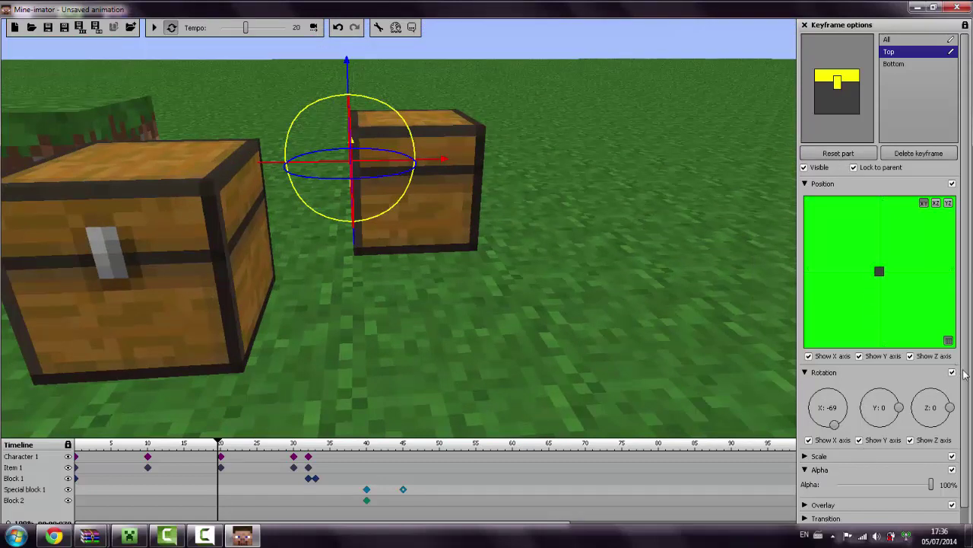
pyautogui.scroll(-1, 951, 395)
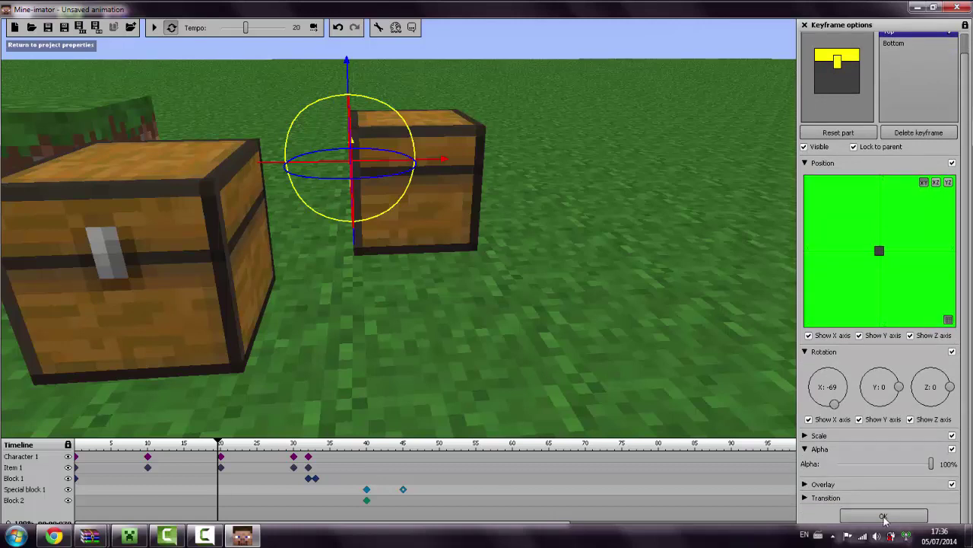
pyautogui.click(806, 449)
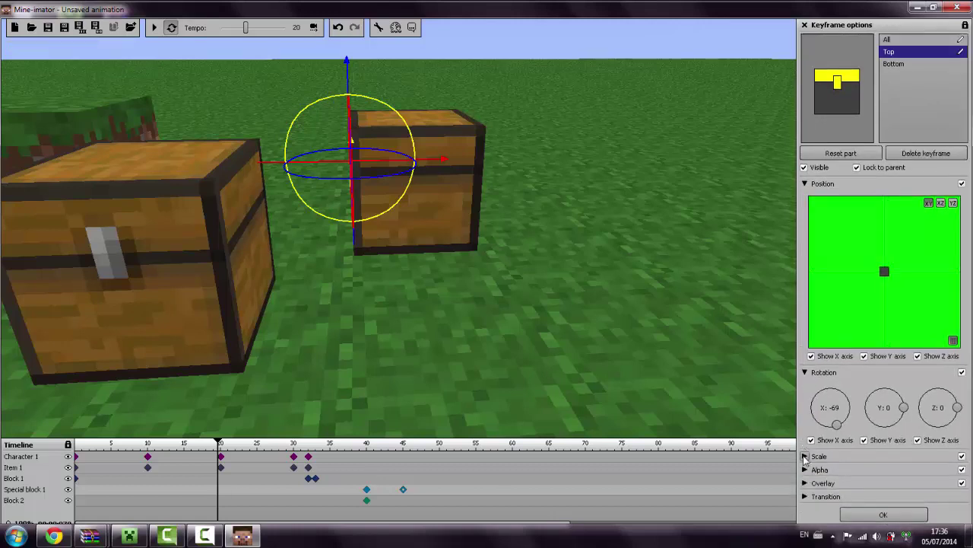
pyautogui.click(804, 456)
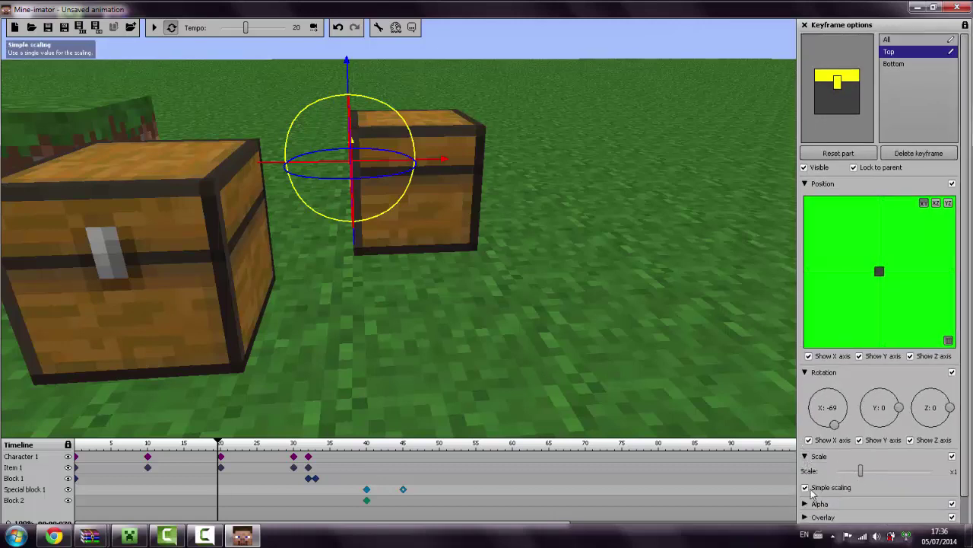
pyautogui.click(806, 488)
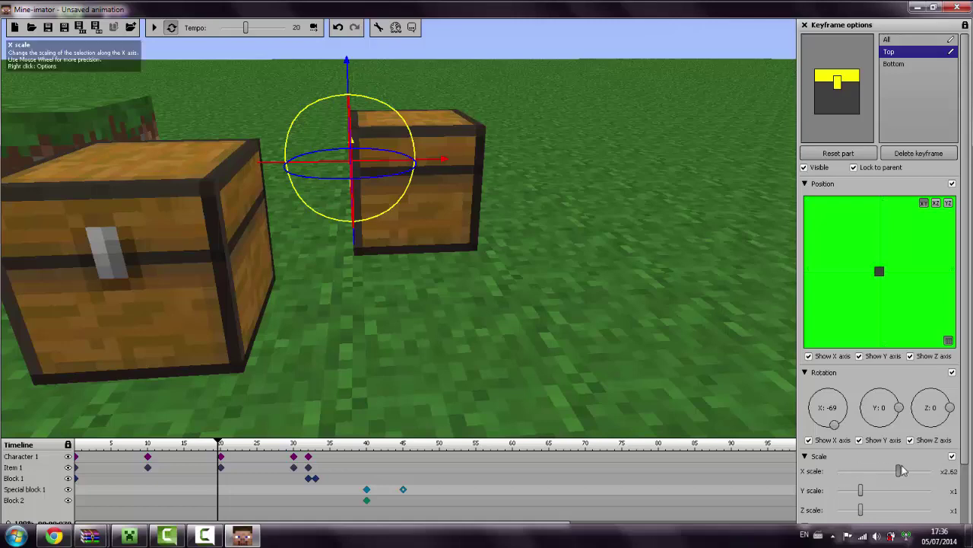
pyautogui.moveTo(901, 465); pyautogui.dragTo(910, 465)
# - Select the whole special block chest at frame 45 and reduce its X scale
pyautogui.moveTo(727, 328); pyautogui.dragTo(51, 71)
pyautogui.press('w')
pyautogui.press('x')
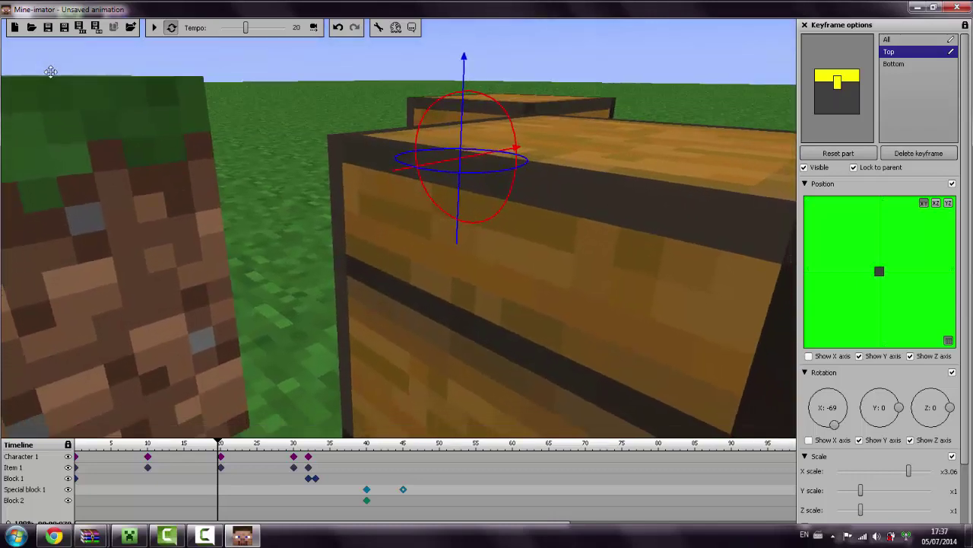
pyautogui.moveTo(50, 72); pyautogui.dragTo(50, 67, button='right')
pyautogui.press('s')
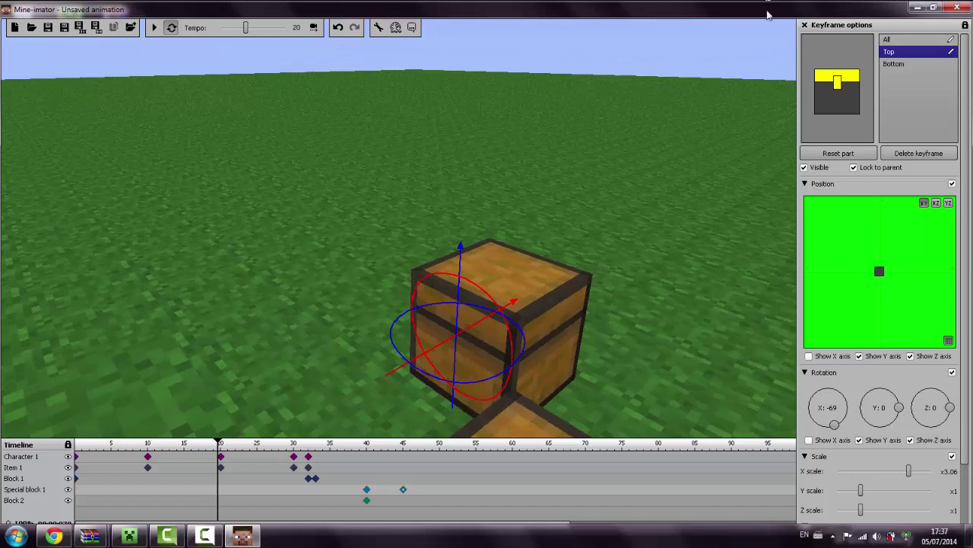
pyautogui.click(893, 40)
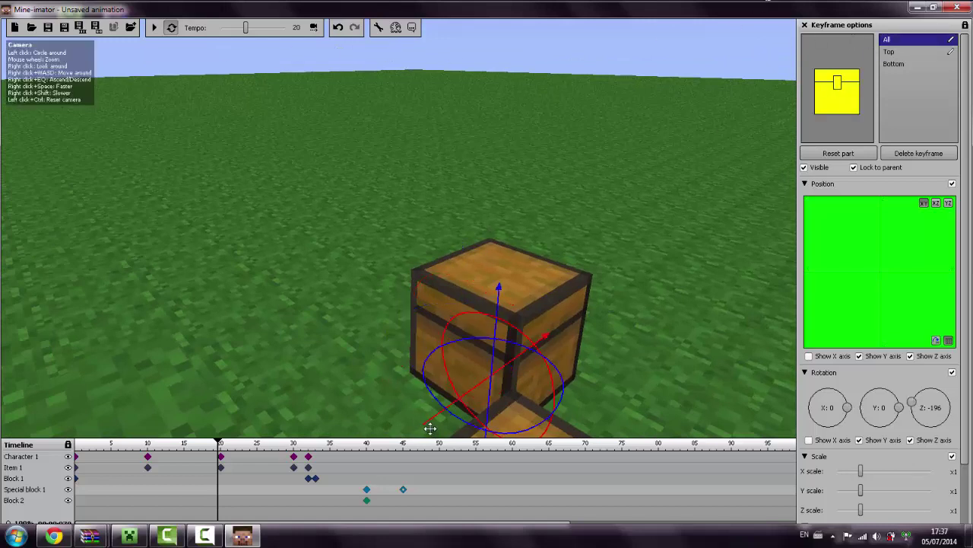
pyautogui.click(405, 493)
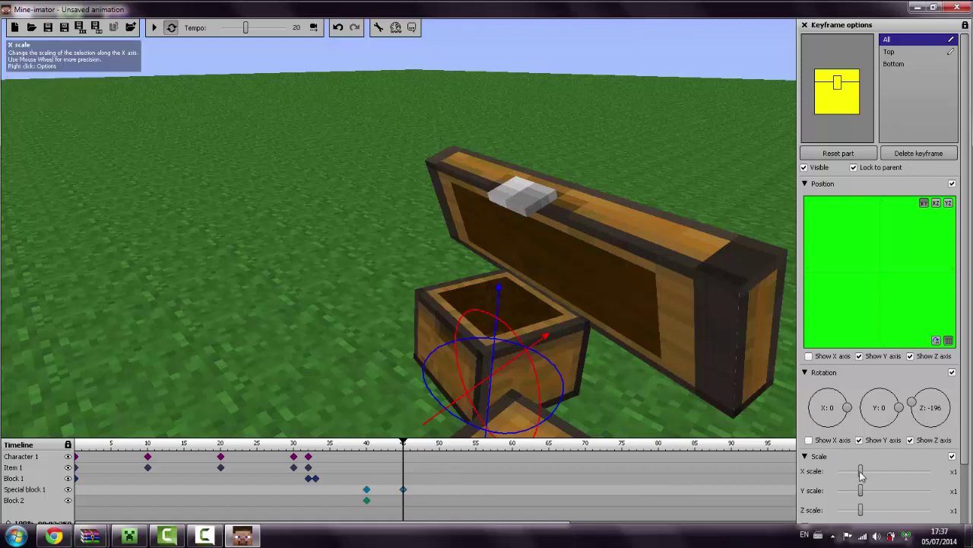
pyautogui.moveTo(861, 475)
pyautogui.mouseDown()
pyautogui.moveTo(906, 475)
pyautogui.moveTo(849, 470)
pyautogui.mouseUp()
# - Set the lid's X scale to about 0.96 and the whole special block chest's X scale to about 1.01
pyautogui.click(849, 80)
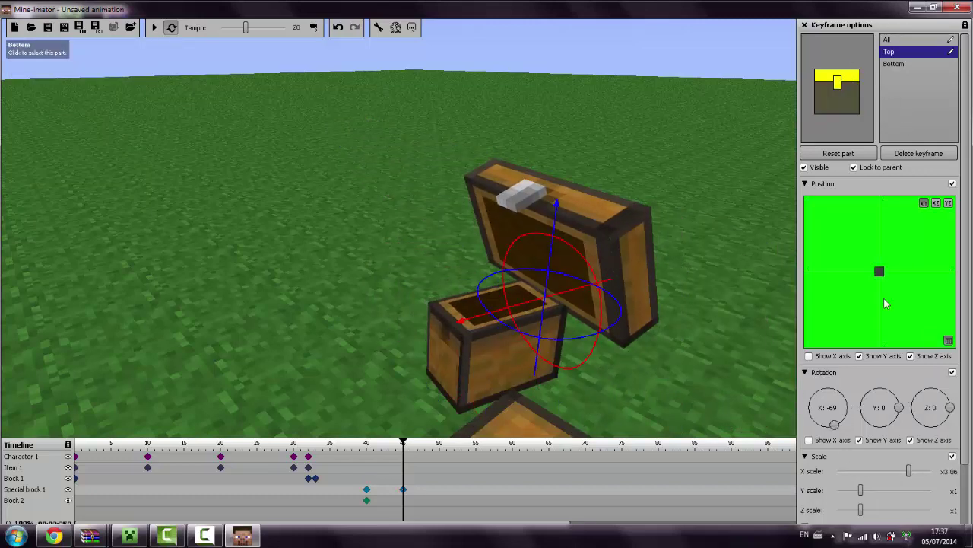
pyautogui.moveTo(906, 473); pyautogui.dragTo(857, 473)
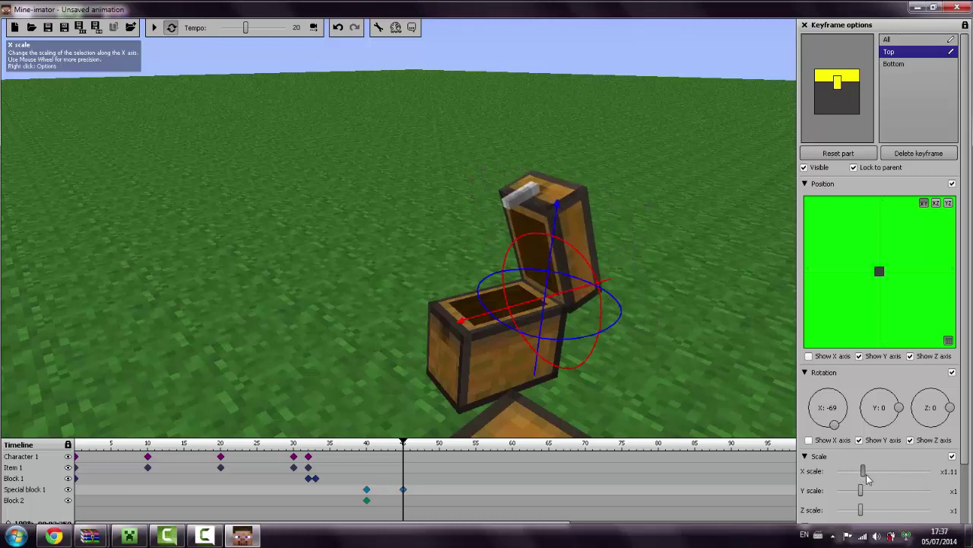
pyautogui.moveTo(78, 65); pyautogui.dragTo(12, 22)
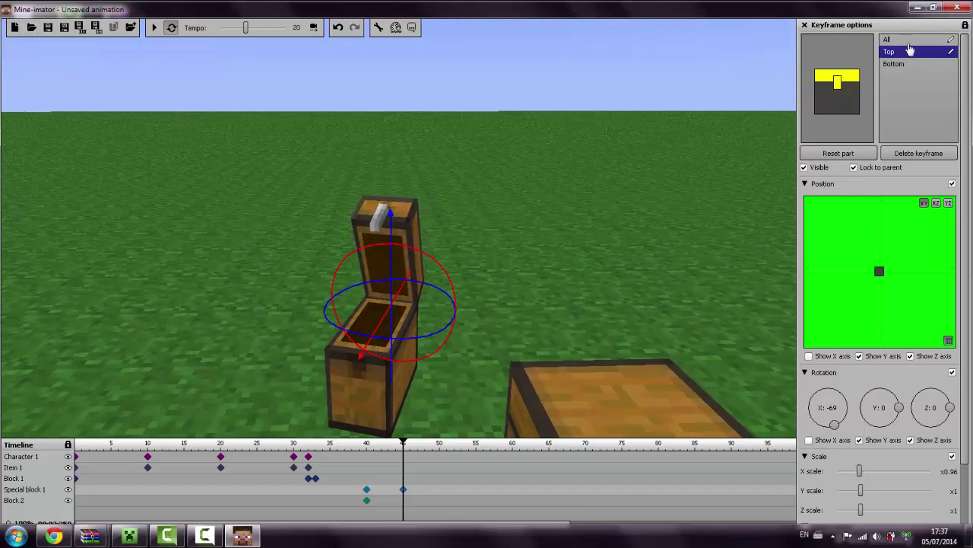
pyautogui.click(907, 43)
pyautogui.moveTo(848, 468); pyautogui.dragTo(858, 467)
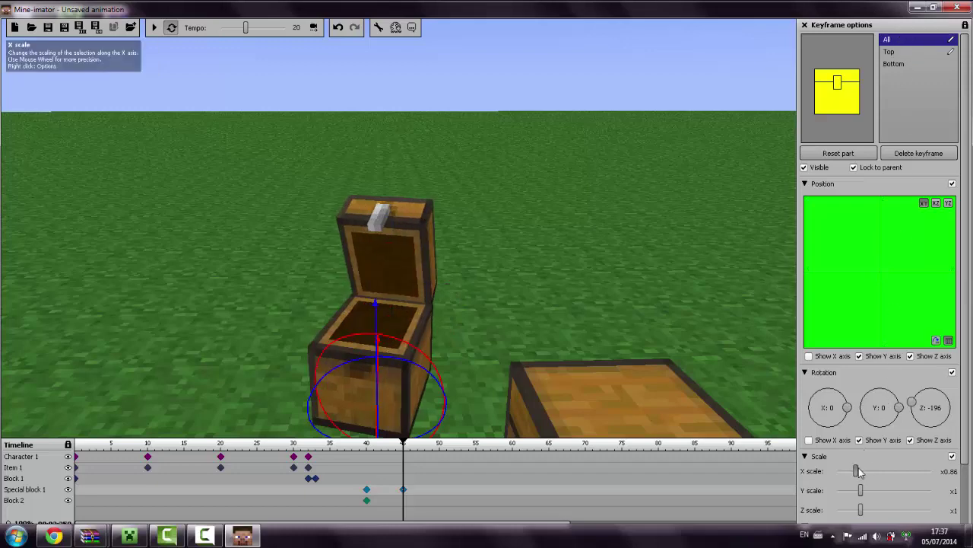
pyautogui.scroll(2, 858, 470)
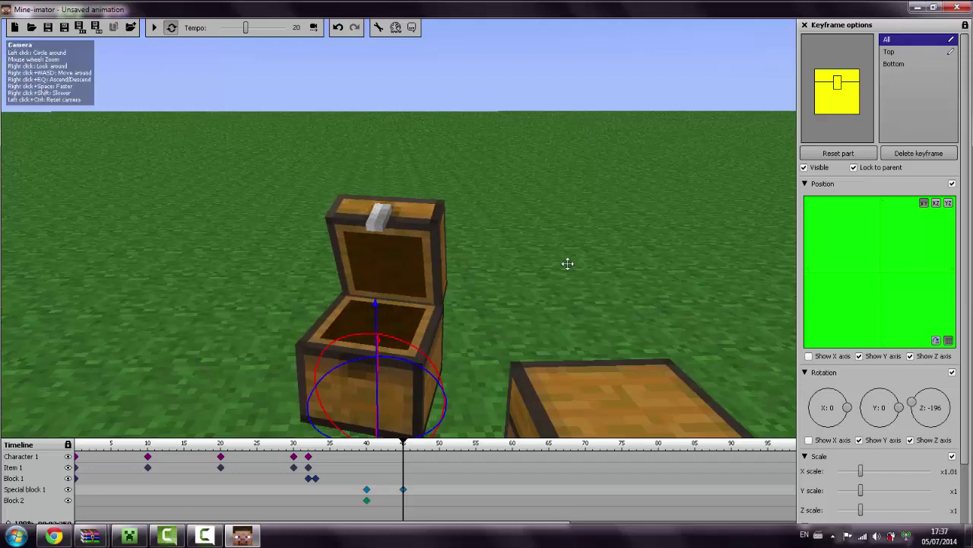
# - Set the special block chest's Y scale and Z scale to 4 at frame 45
pyautogui.moveTo(567, 263); pyautogui.dragTo(49, 69)
pyautogui.moveTo(49, 69); pyautogui.dragTo(76, 67, button='right')
pyautogui.press('w')
pyautogui.press('w')
pyautogui.moveTo(497, 146); pyautogui.dragTo(59, 41, button='right')
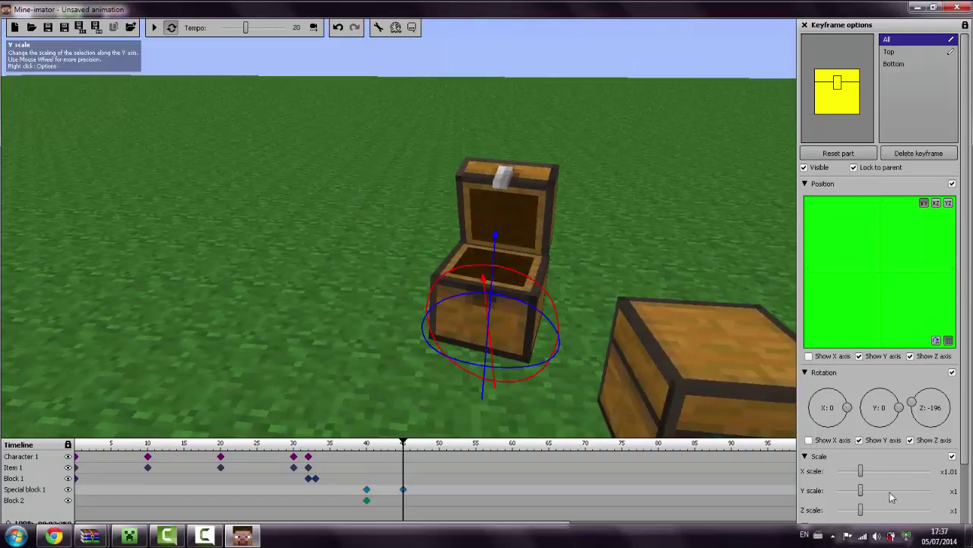
pyautogui.moveTo(862, 492); pyautogui.dragTo(930, 491)
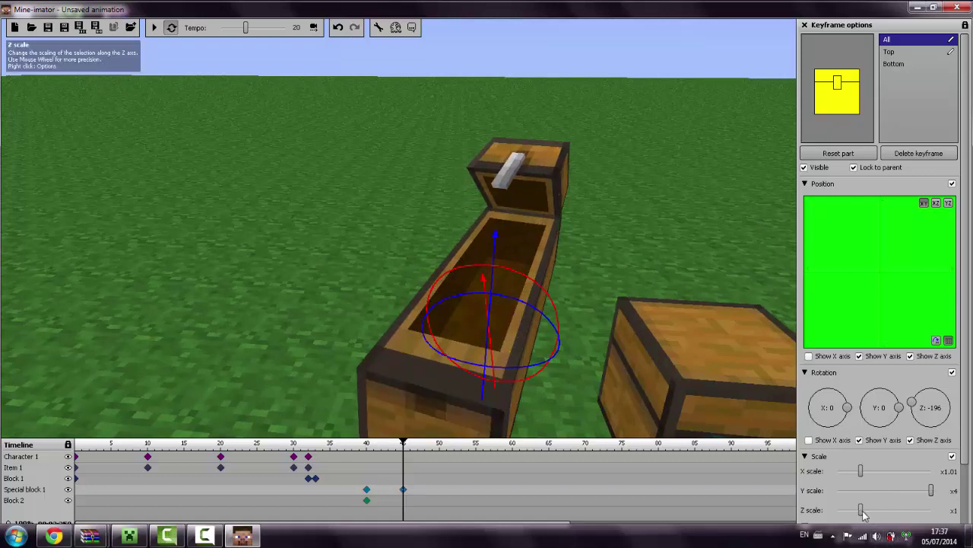
pyautogui.scroll(2, 863, 516)
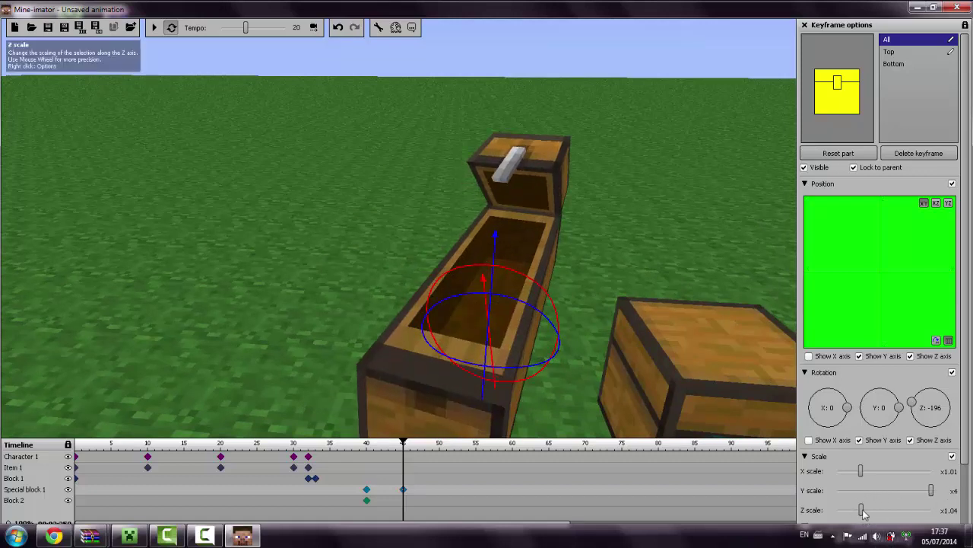
pyautogui.moveTo(863, 514); pyautogui.dragTo(932, 511)
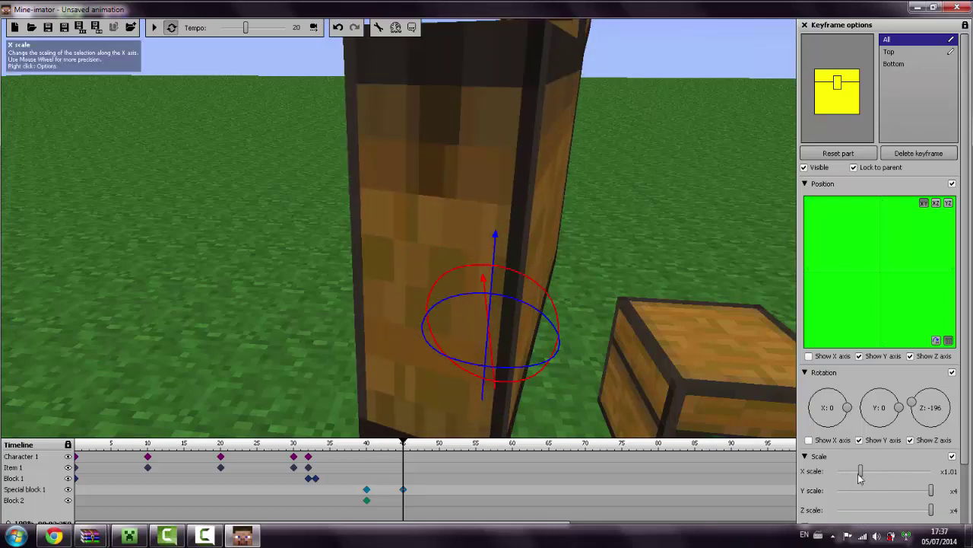
# - Try the chest's X scale at about 0.47, and raise it to 4 to match the other axes
pyautogui.moveTo(868, 469); pyautogui.dragTo(837, 471)
pyautogui.moveTo(556, 248); pyautogui.dragTo(395, 325, button='right')
pyautogui.press('s')
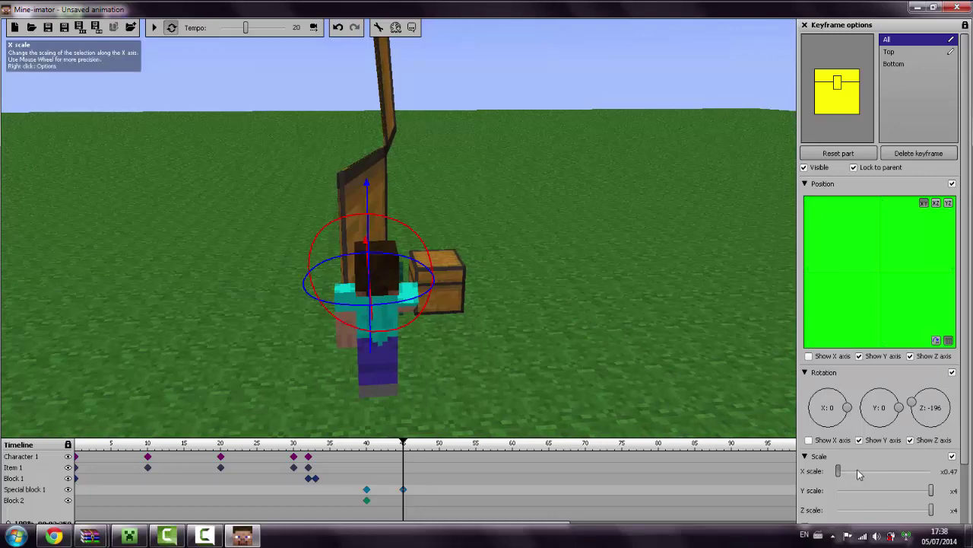
pyautogui.moveTo(858, 473); pyautogui.dragTo(954, 465)
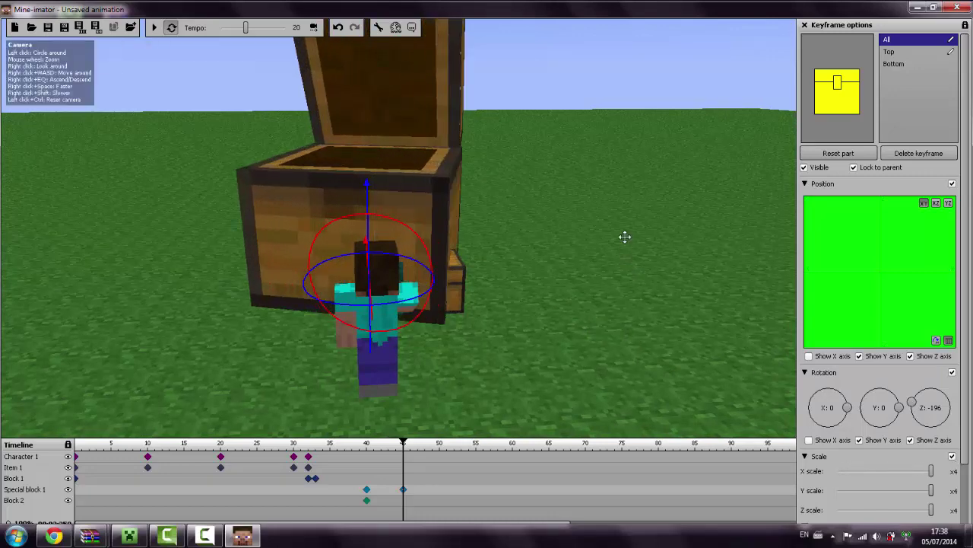
pyautogui.moveTo(623, 237); pyautogui.dragTo(47, 69, button='right')
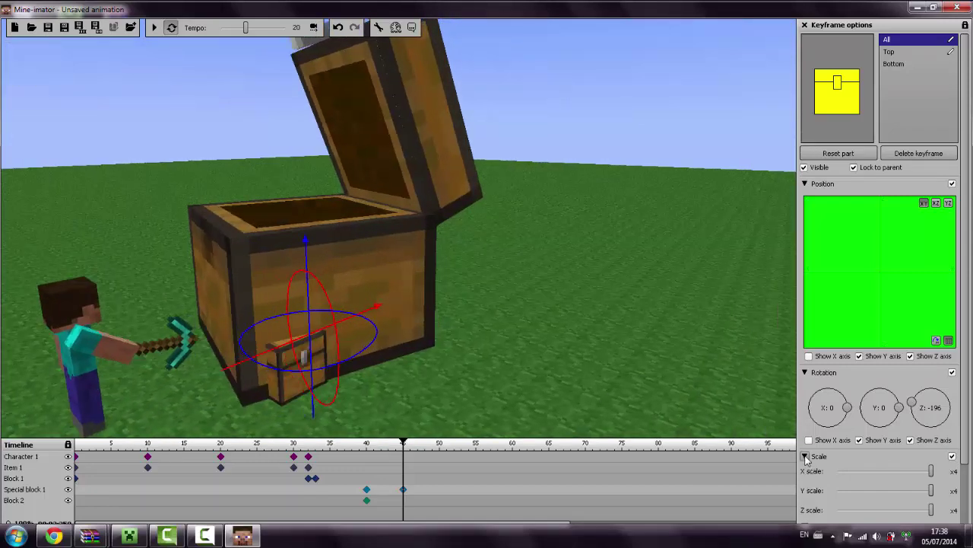
# - Turn on simple scaling for the special block chest and shrink its overall scale to 0.01
pyautogui.scroll(-3, 964, 394)
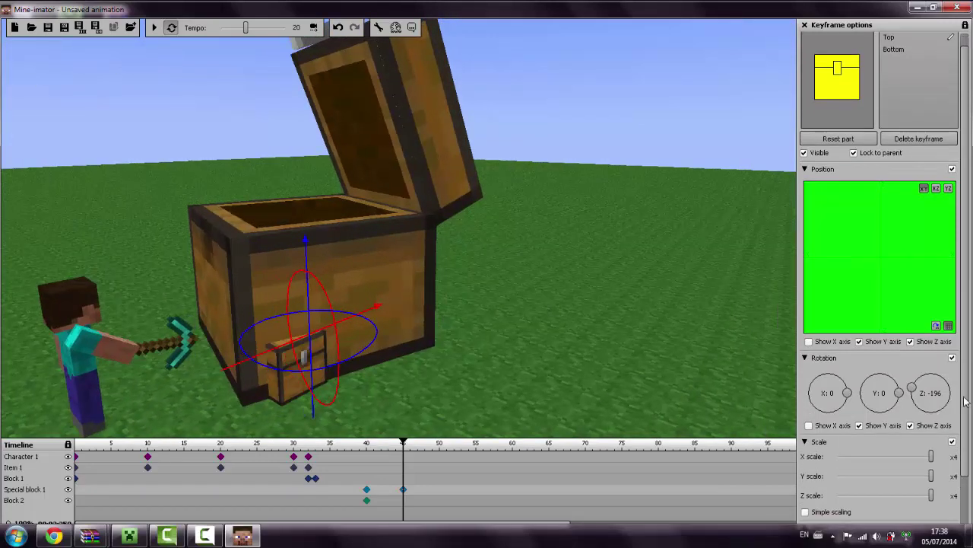
pyautogui.click(805, 470)
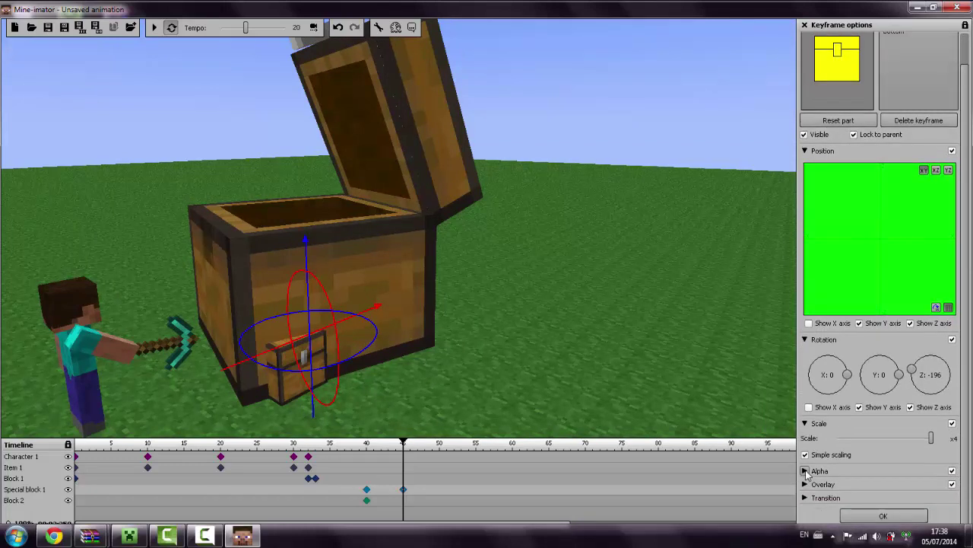
pyautogui.moveTo(934, 439); pyautogui.dragTo(795, 454)
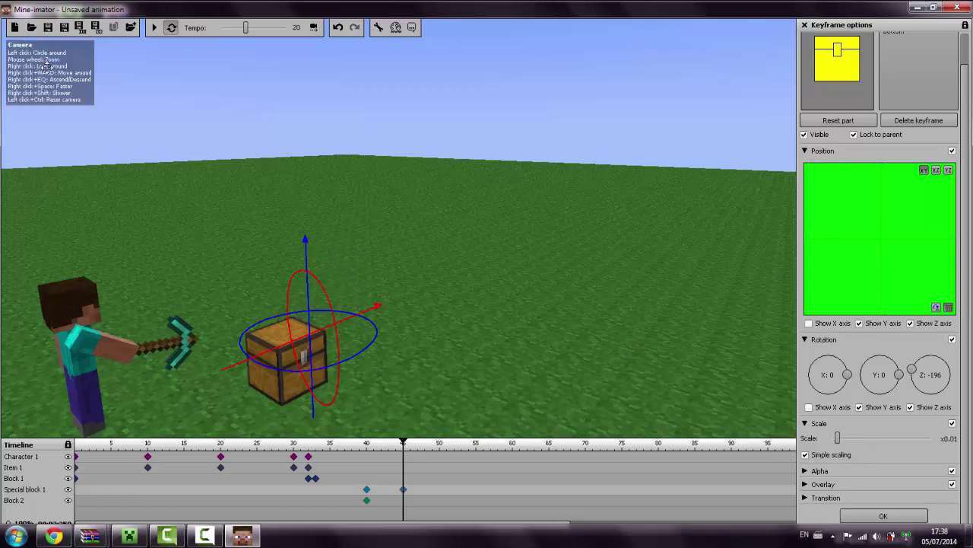
# - Try the chest's overall scale at about 0.36 and reduce it back to 0.01
pyautogui.press('w')
pyautogui.moveTo(47, 67)
pyautogui.mouseDown(button='right')
pyautogui.moveTo(49, 58)
pyautogui.moveTo(48, 69)
pyautogui.mouseUp(button='right')
pyautogui.press('q')
pyautogui.press('e')
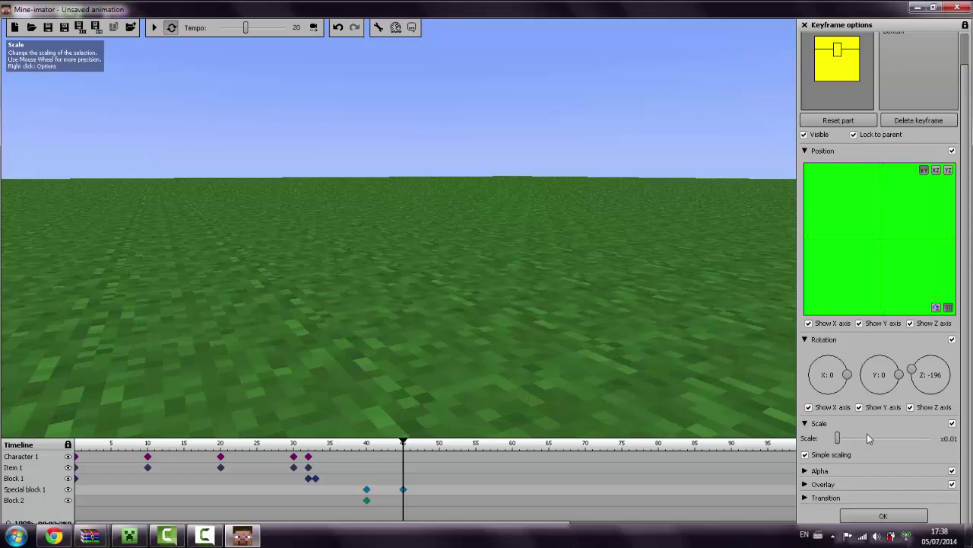
pyautogui.moveTo(843, 439)
pyautogui.mouseDown()
pyautogui.moveTo(863, 438)
pyautogui.moveTo(845, 439)
pyautogui.mouseUp()
pyautogui.moveTo(680, 339); pyautogui.dragTo(50, 68, button='right')
pyautogui.press('w')
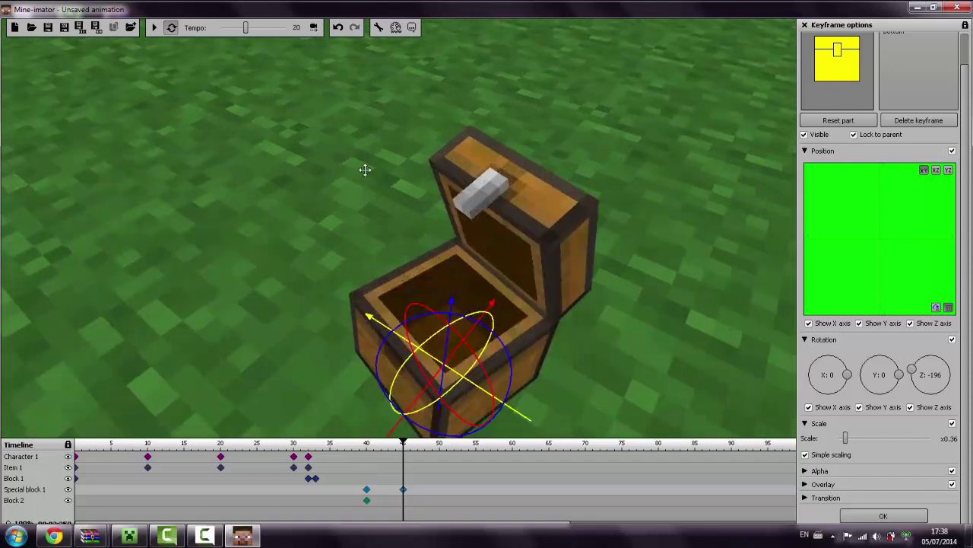
pyautogui.moveTo(845, 439); pyautogui.dragTo(831, 438)
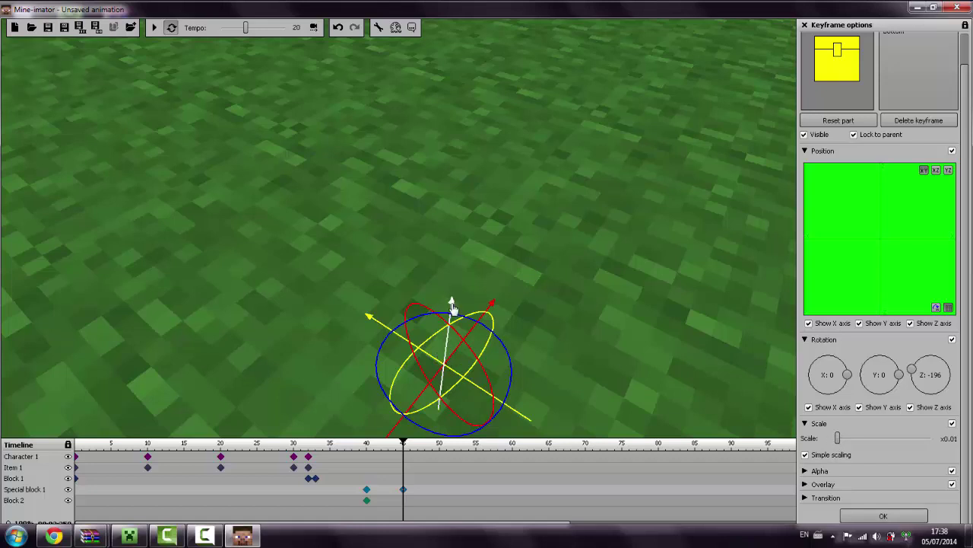
# - Raise the shrunken chest slightly along its vertical axis and set its overall scale to about 0.16
pyautogui.moveTo(452, 303); pyautogui.dragTo(455, 259)
pyautogui.moveTo(50, 68); pyautogui.dragTo(49, 68)
pyautogui.scroll(3, 50, 68)
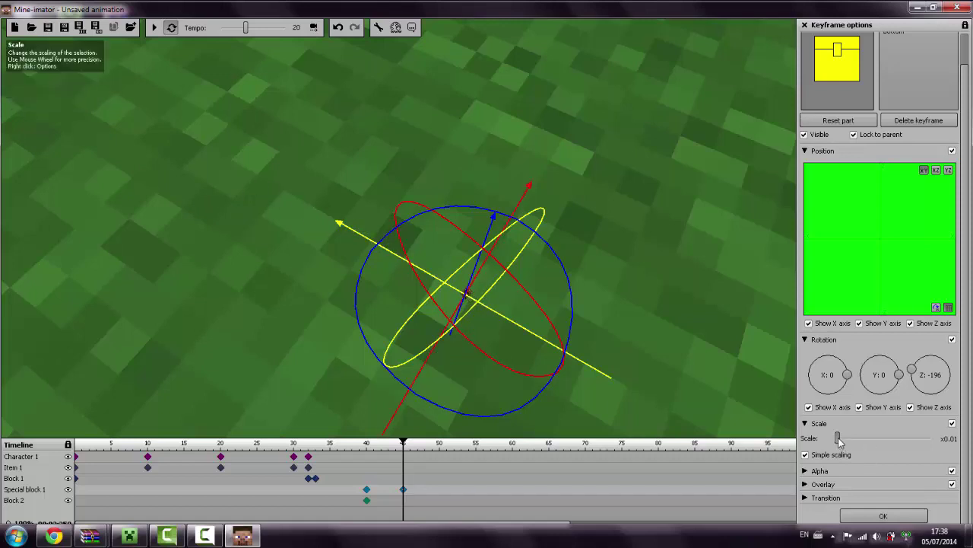
pyautogui.moveTo(839, 439); pyautogui.dragTo(842, 441)
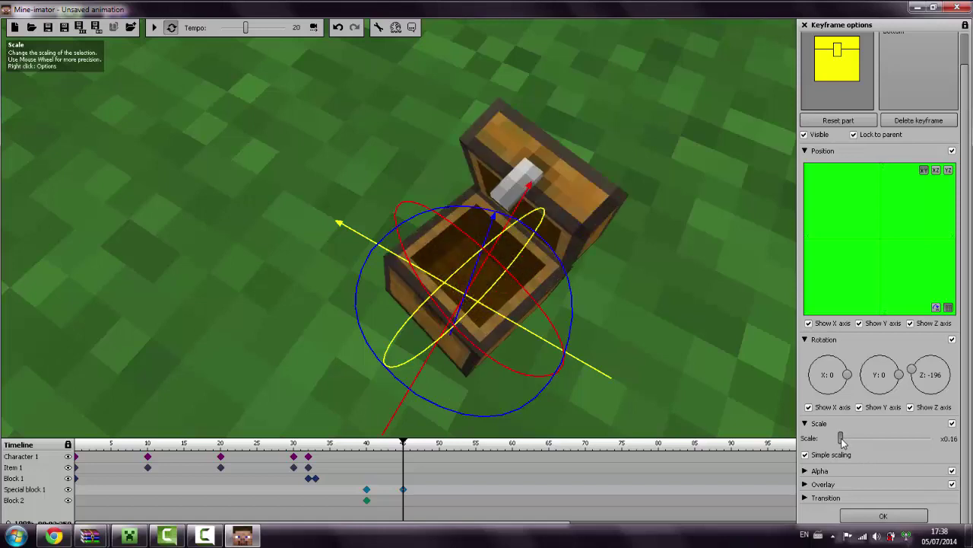
# - Play the animation to check the chest's opening and shrinking, pausing around frame 43
pyautogui.moveTo(656, 269); pyautogui.dragTo(51, 69, button='right')
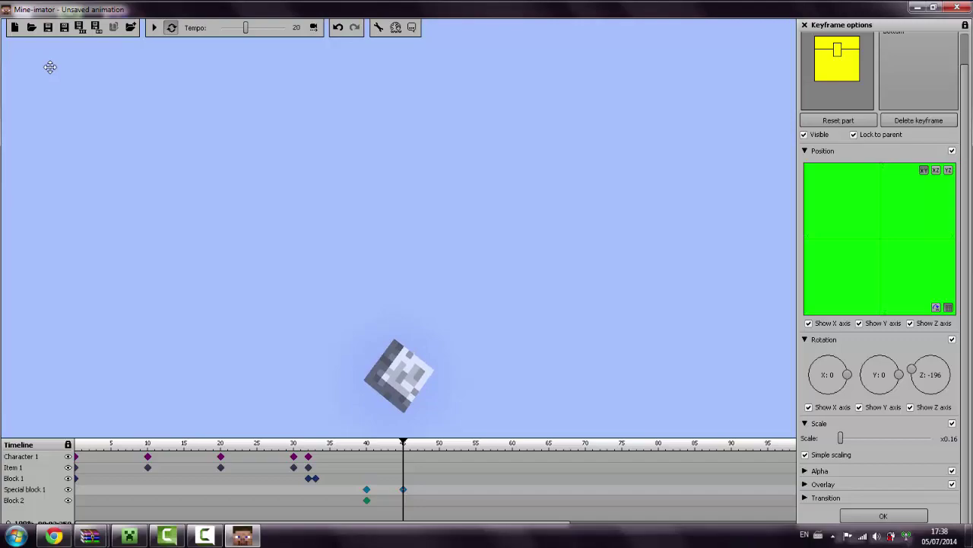
pyautogui.moveTo(50, 67)
pyautogui.mouseDown(button='right')
pyautogui.moveTo(18, 71)
pyautogui.moveTo(50, 62)
pyautogui.moveTo(38, 77)
pyautogui.mouseUp(button='right')
pyautogui.press('space')
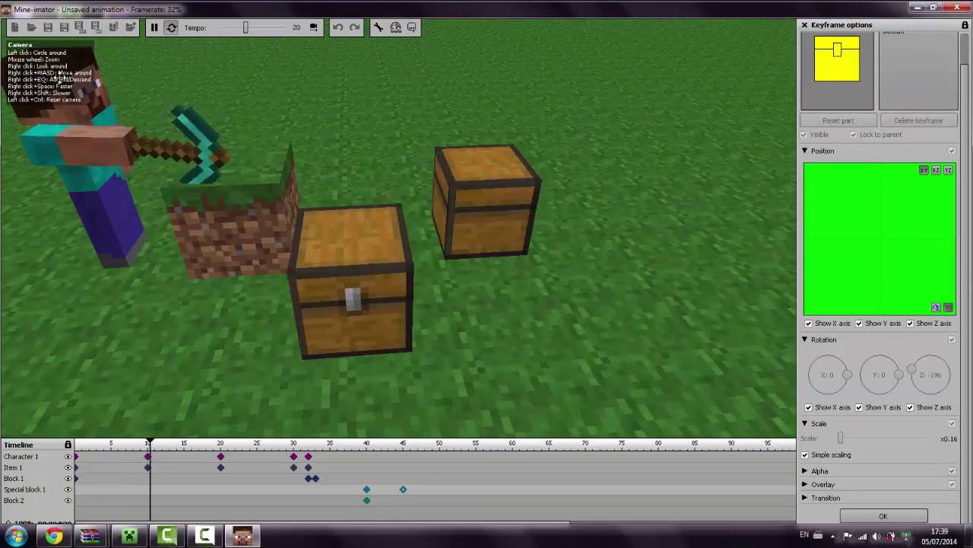
pyautogui.moveTo(45, 65); pyautogui.dragTo(53, 130, button='right')
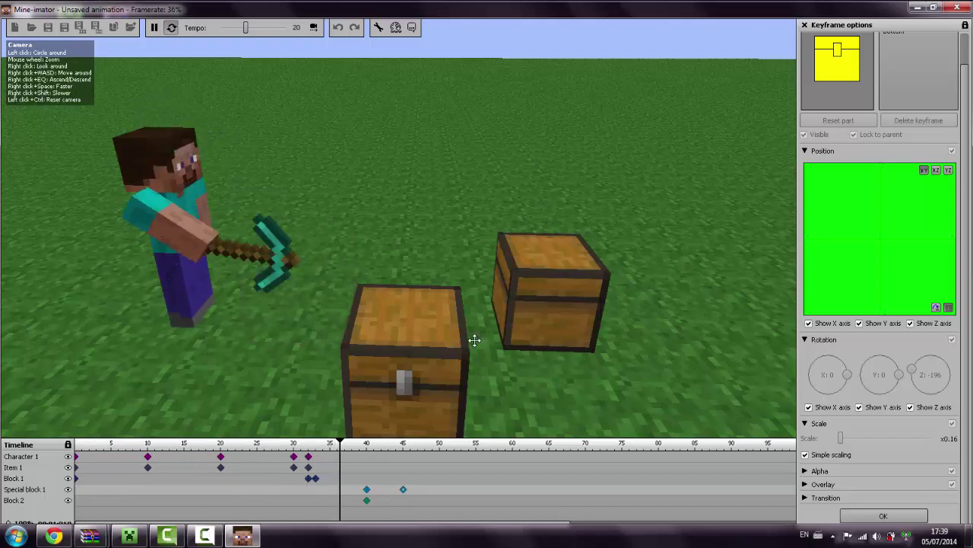
pyautogui.press('space')
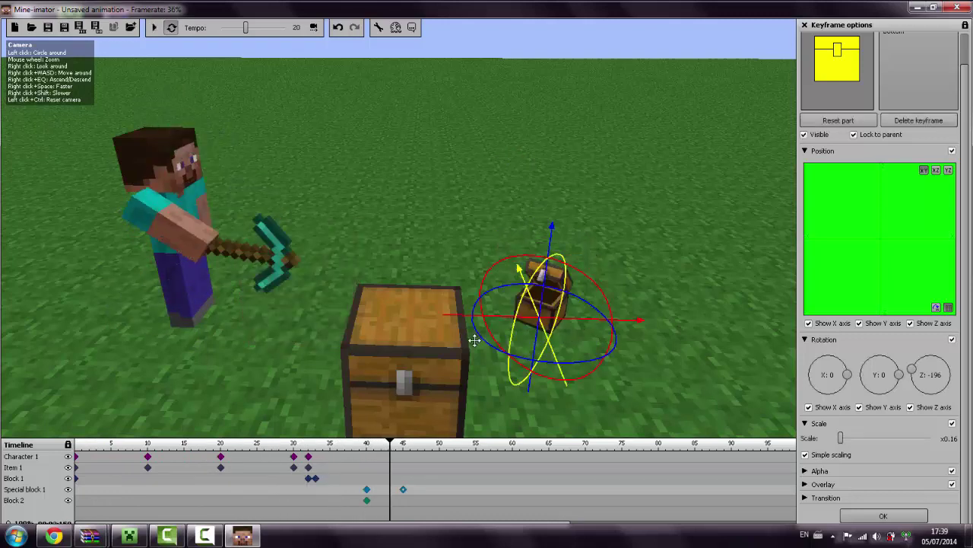
# - Close the keyframe options and add a scenery item to the project library
pyautogui.click(882, 517)
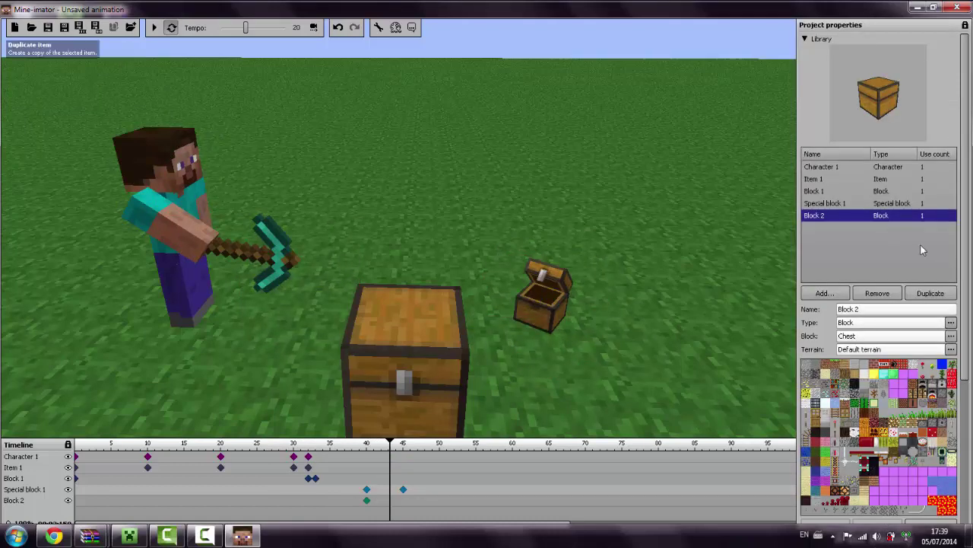
pyautogui.click(828, 295)
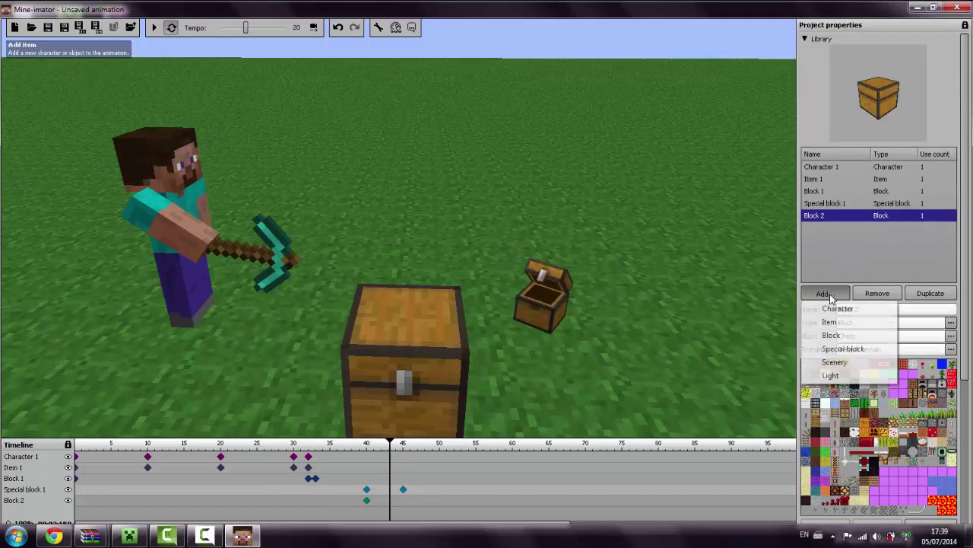
pyautogui.click(848, 362)
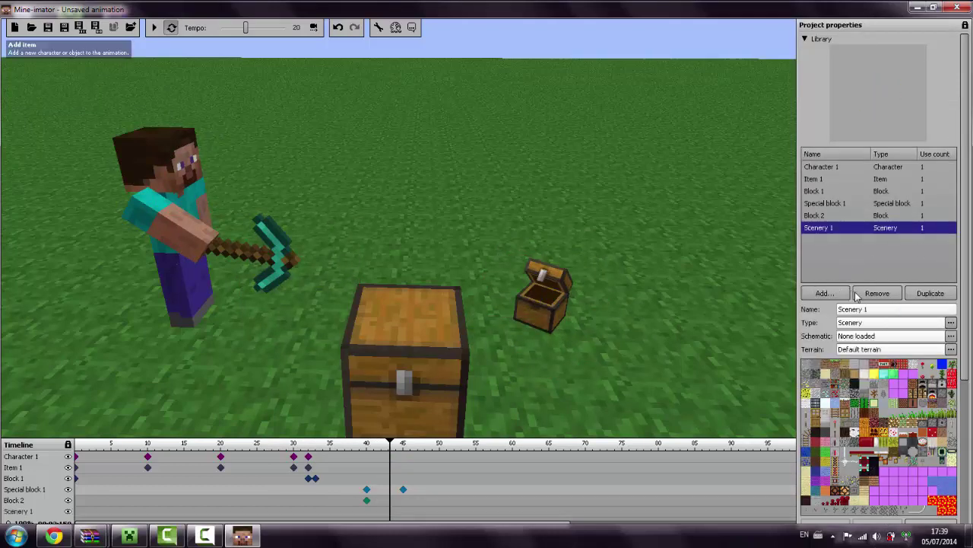
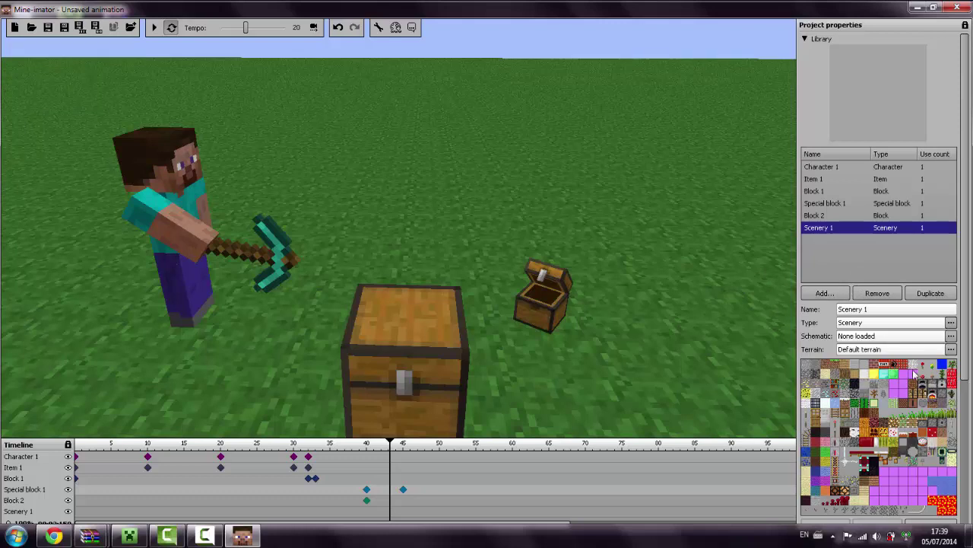
# - Load Huge tree.schematic from the Schematics folder as the schematic for Scenery 1
pyautogui.click(951, 336)
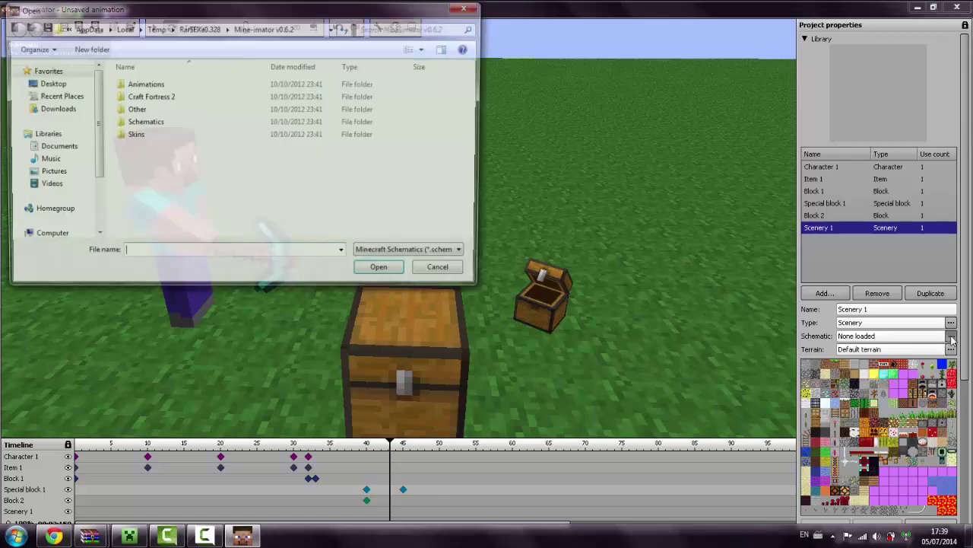
pyautogui.doubleClick(168, 125)
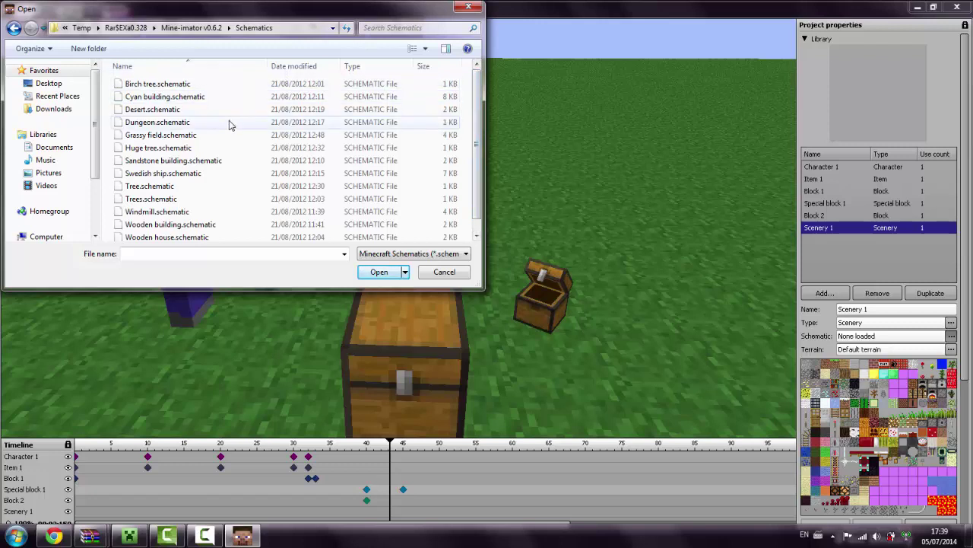
pyautogui.scroll(-1, 231, 125)
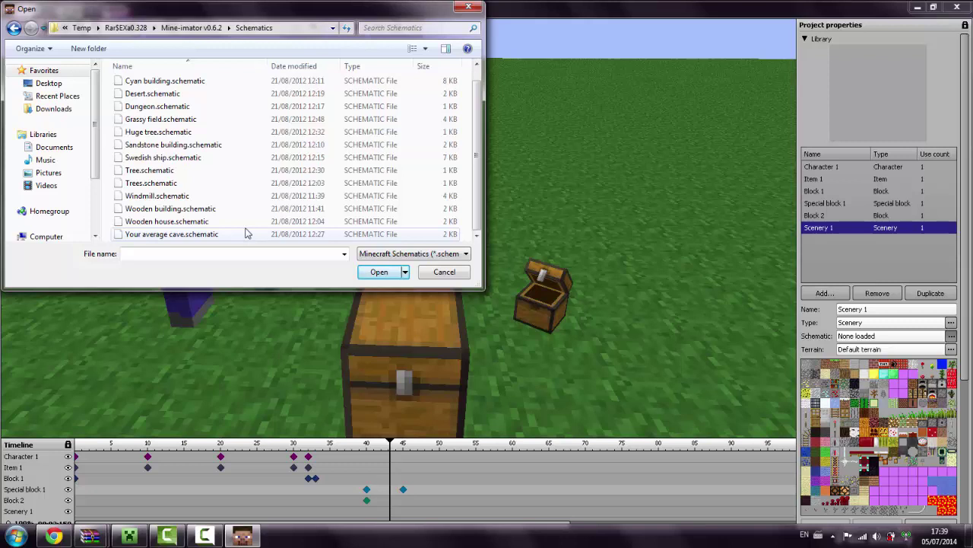
pyautogui.scroll(1, 242, 225)
pyautogui.scroll(-1, 210, 196)
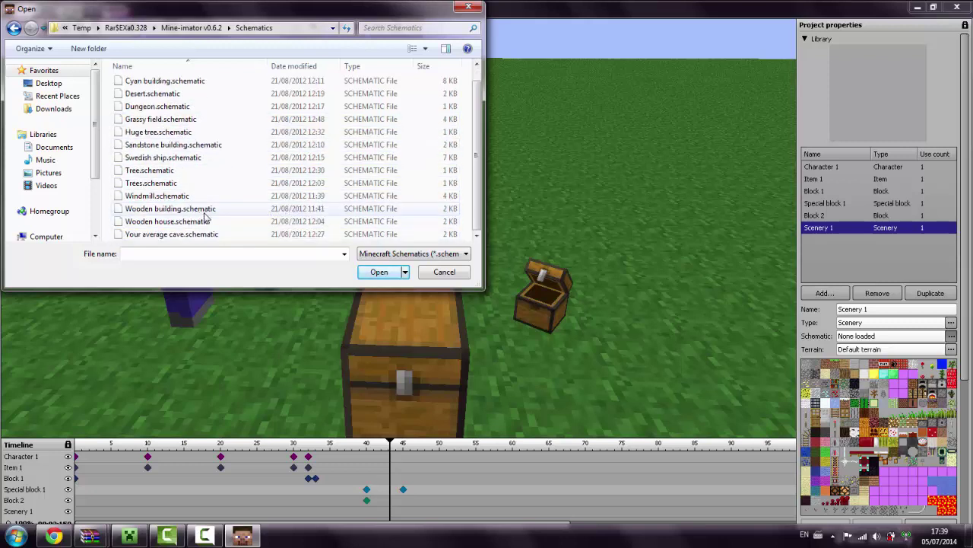
pyautogui.click(199, 133)
pyautogui.doubleClick(198, 133)
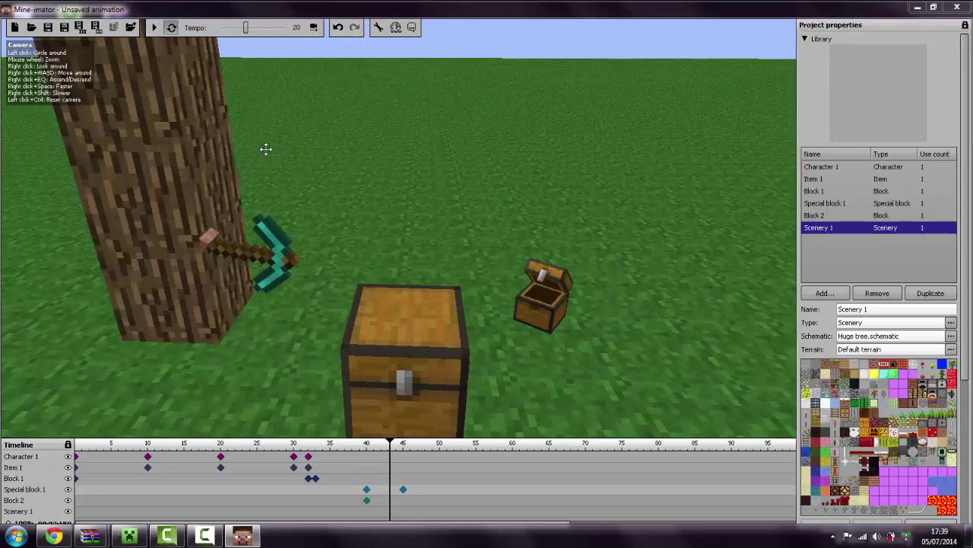
# - View the huge tree in the scene and play the animation briefly, pausing around frame 19
pyautogui.moveTo(76, 130); pyautogui.dragTo(51, 68)
pyautogui.moveTo(49, 67); pyautogui.dragTo(39, 19, button='right')
pyautogui.moveTo(447, 217); pyautogui.dragTo(99, 121, button='right')
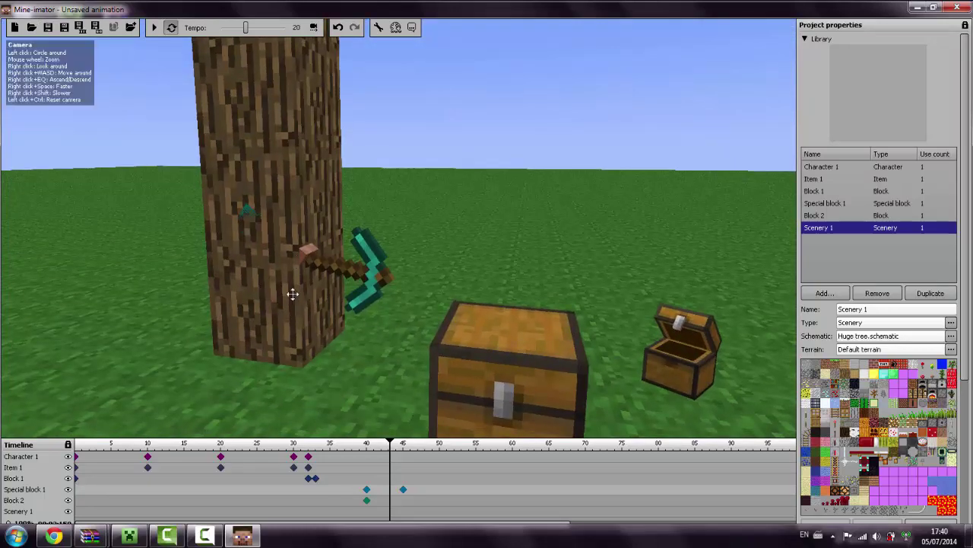
pyautogui.press('space')
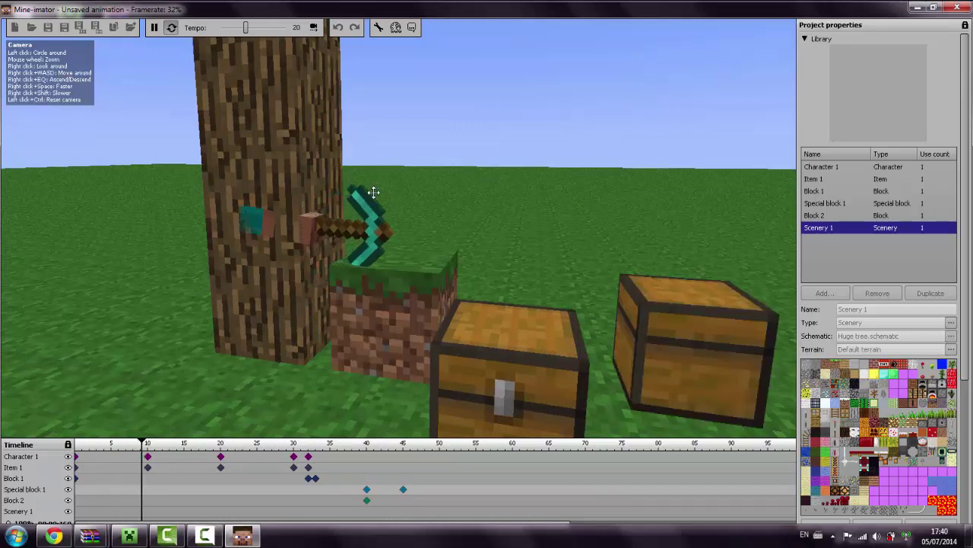
pyautogui.press('space')
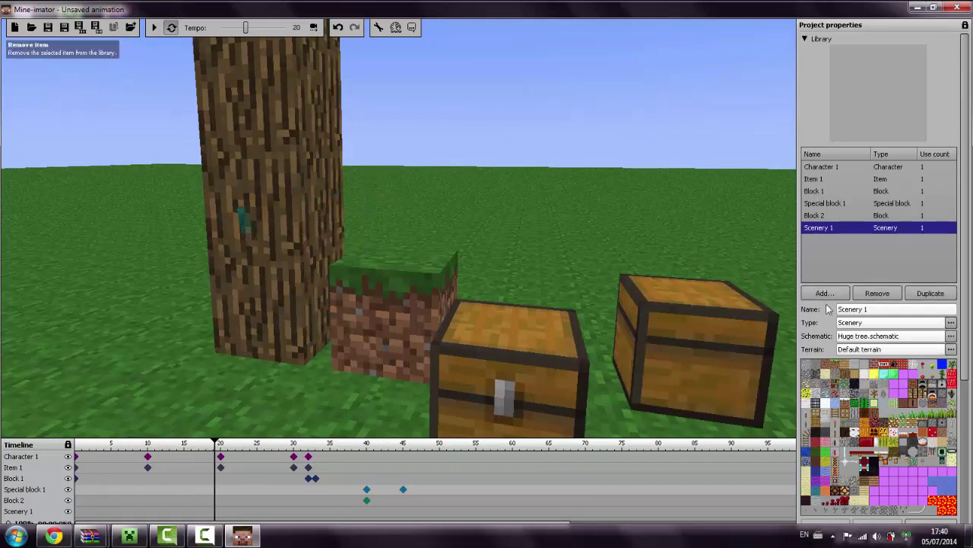
# - Add a light to the project library and create its keyframe at frame 0 on the timeline
pyautogui.click(828, 293)
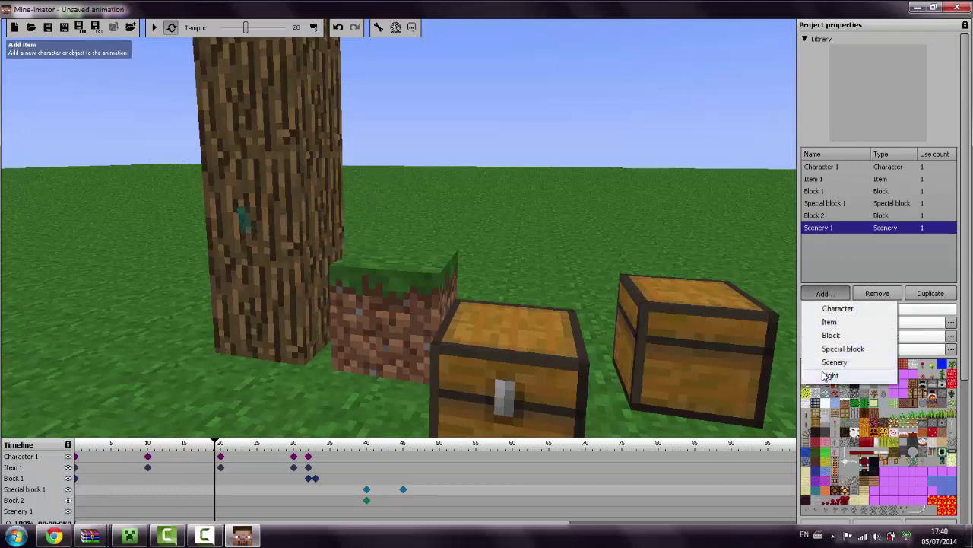
pyautogui.click(829, 376)
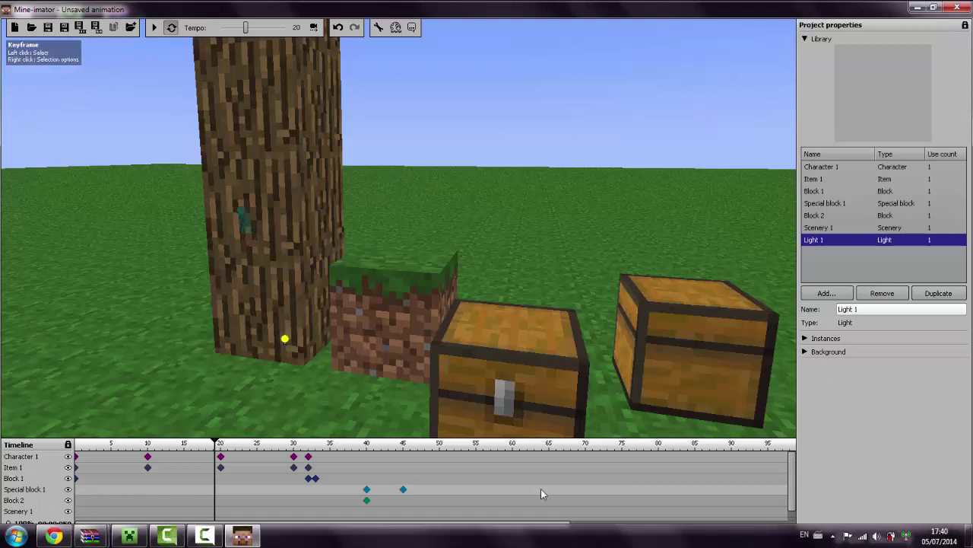
pyautogui.scroll(-1, 791, 512)
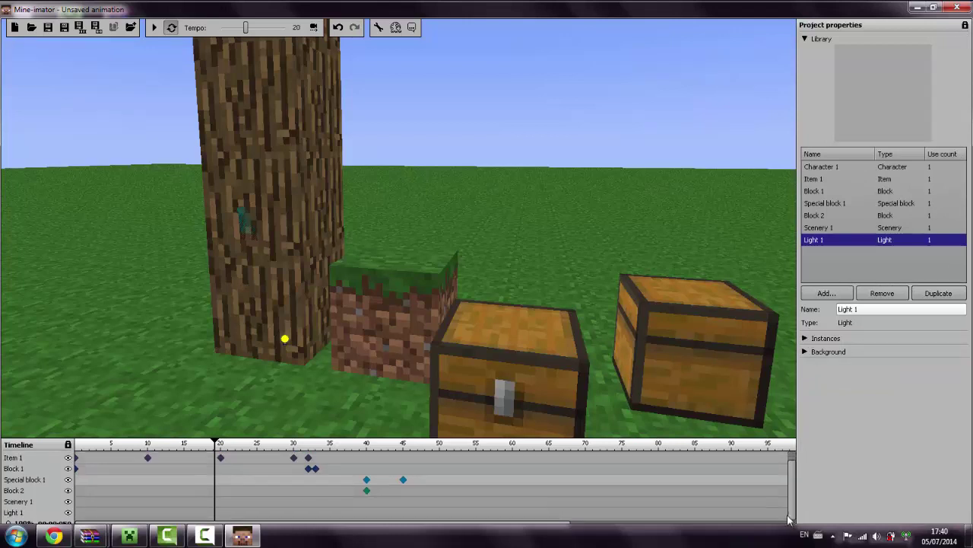
pyautogui.click(87, 513)
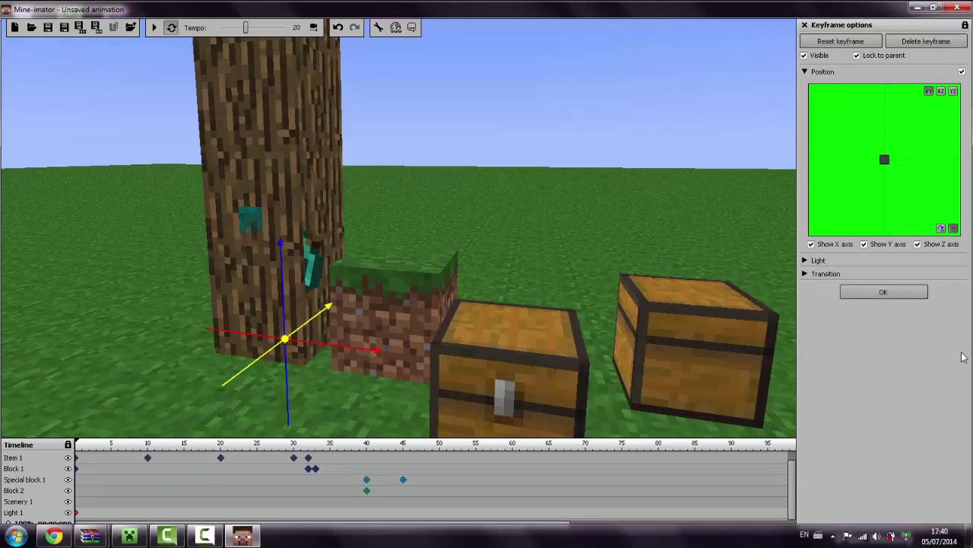
# - Close the keyframe options, set the sky to midnight, and briefly try the custom background before returning to the sky
pyautogui.click(884, 292)
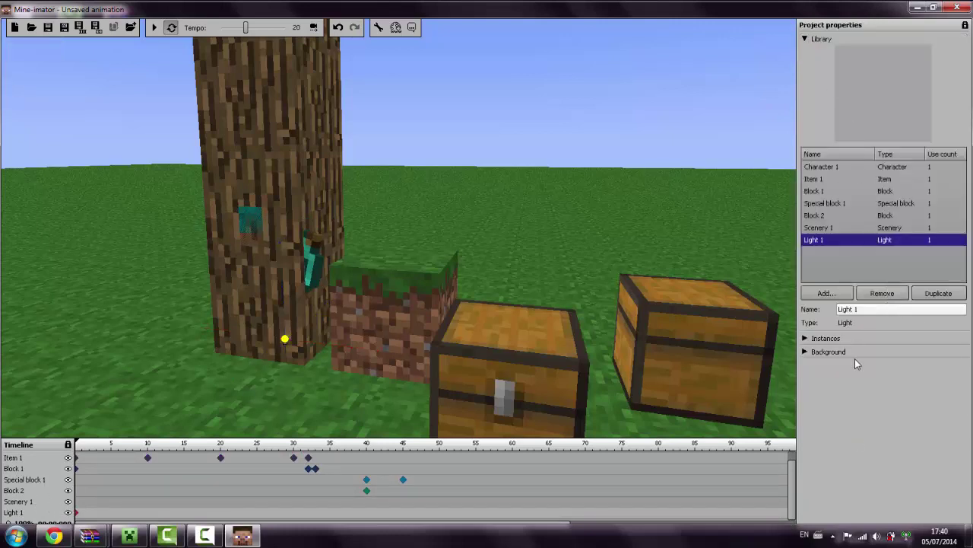
pyautogui.click(806, 351)
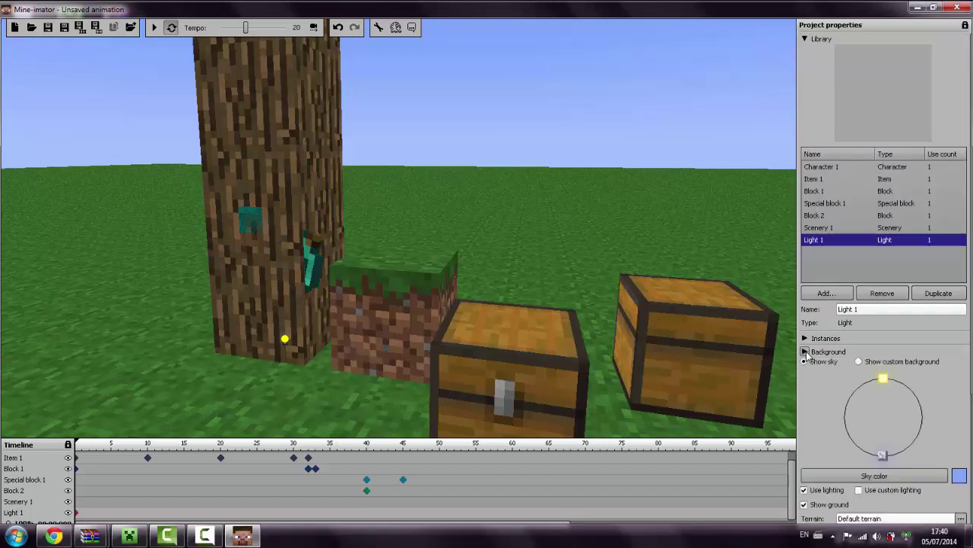
pyautogui.click(804, 40)
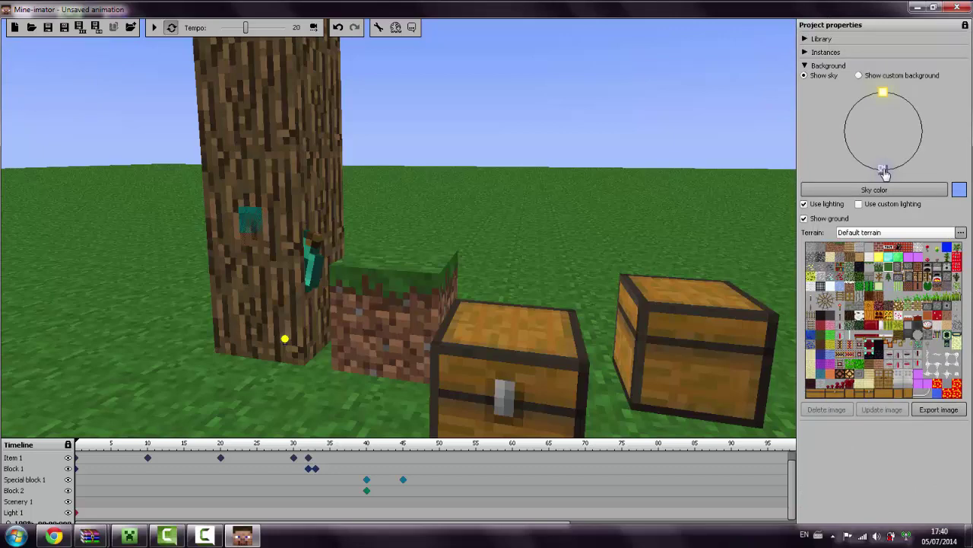
pyautogui.moveTo(885, 173); pyautogui.dragTo(882, 76)
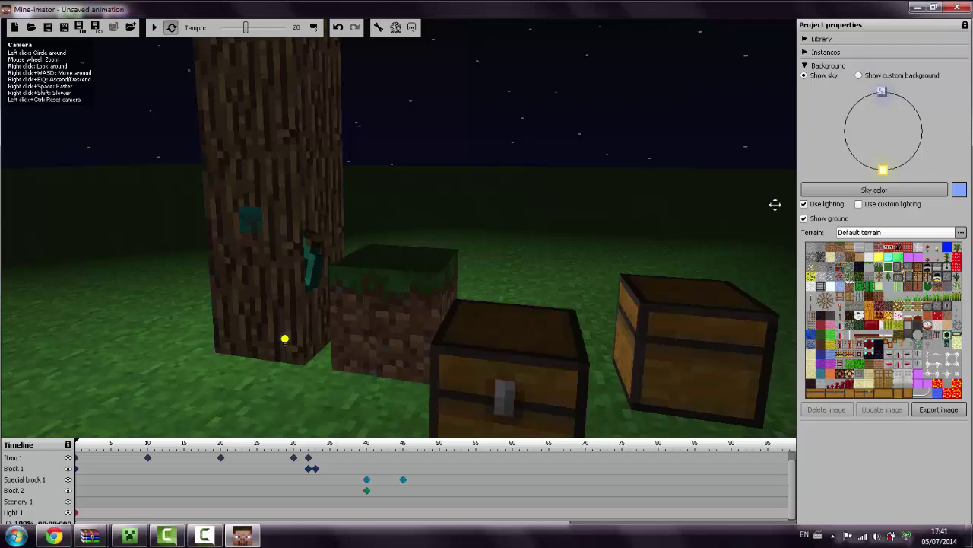
pyautogui.click(859, 75)
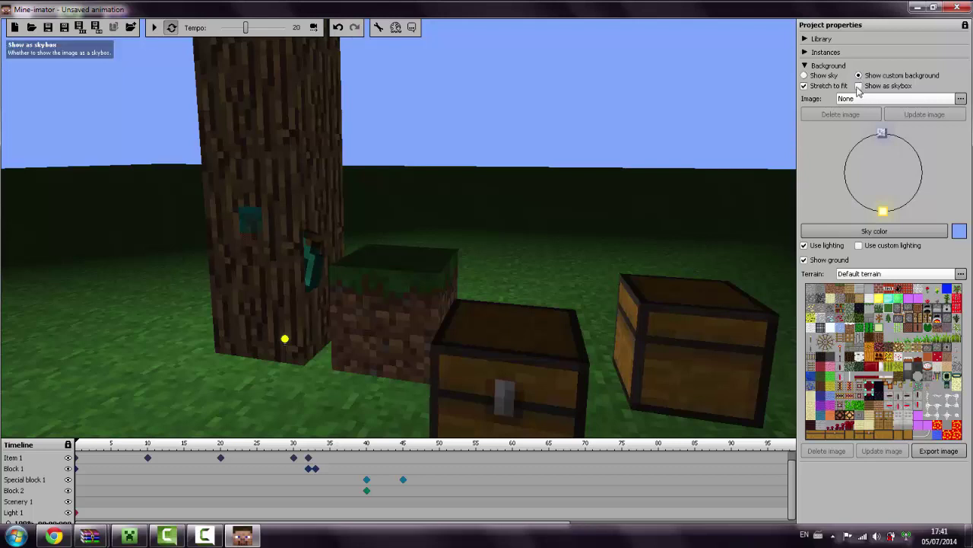
pyautogui.click(805, 76)
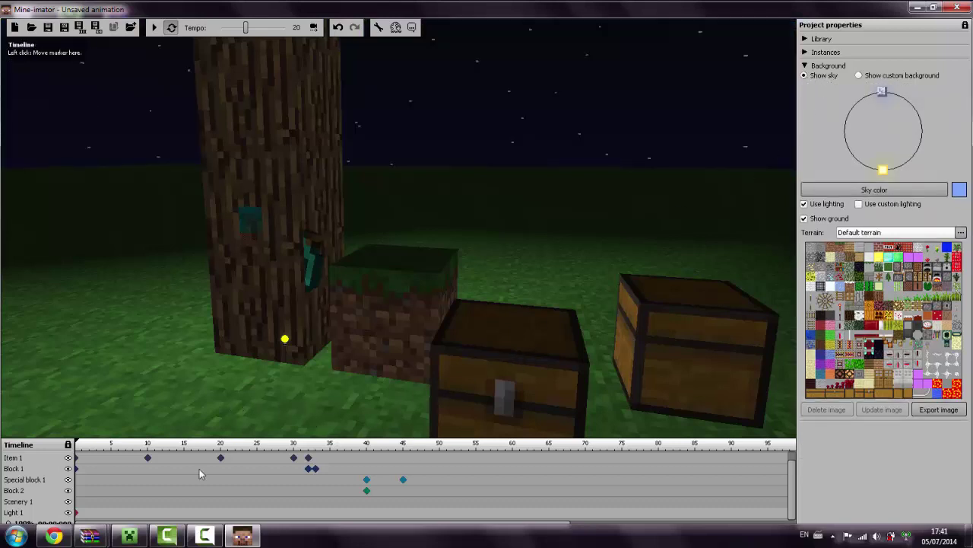
# - Set Light 1's strength to 100% in its frame 0 keyframe and move the light beside the farther chest
pyautogui.click(76, 512)
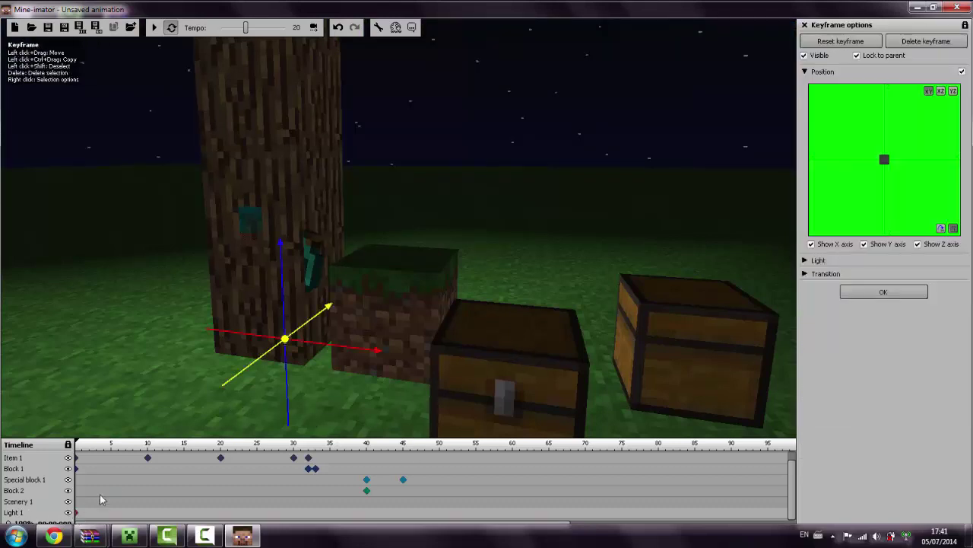
pyautogui.moveTo(345, 345)
pyautogui.mouseDown()
pyautogui.moveTo(452, 363)
pyautogui.moveTo(615, 354)
pyautogui.moveTo(277, 350)
pyautogui.moveTo(170, 337)
pyautogui.moveTo(315, 381)
pyautogui.moveTo(271, 343)
pyautogui.moveTo(308, 343)
pyautogui.moveTo(207, 343)
pyautogui.moveTo(171, 329)
pyautogui.moveTo(215, 294)
pyautogui.moveTo(258, 278)
pyautogui.mouseUp()
pyautogui.moveTo(367, 287); pyautogui.dragTo(368, 287)
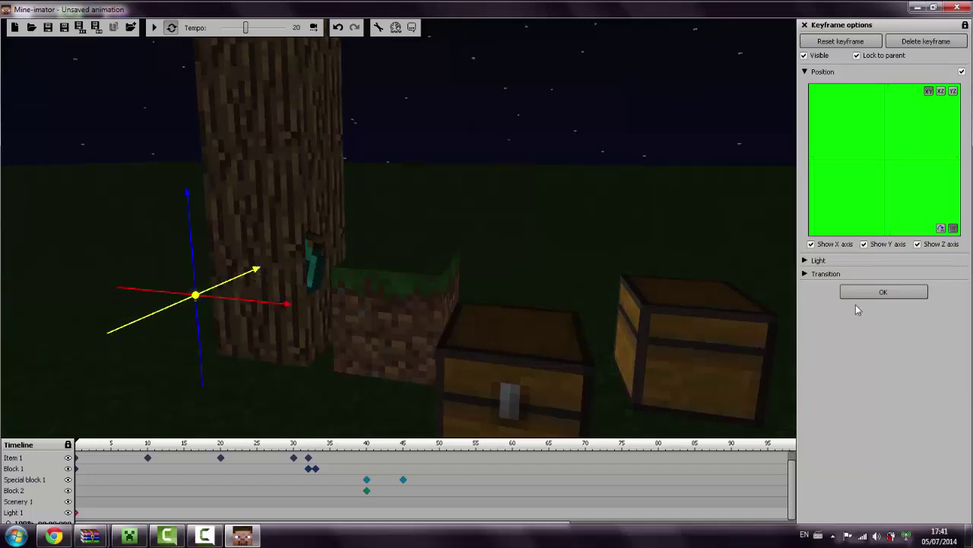
pyautogui.click(811, 261)
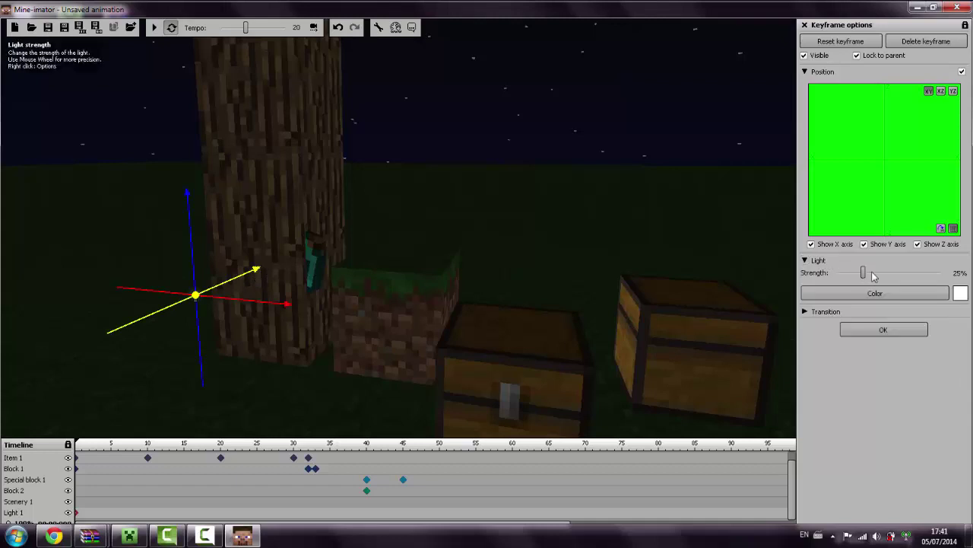
pyautogui.moveTo(873, 276); pyautogui.dragTo(960, 275)
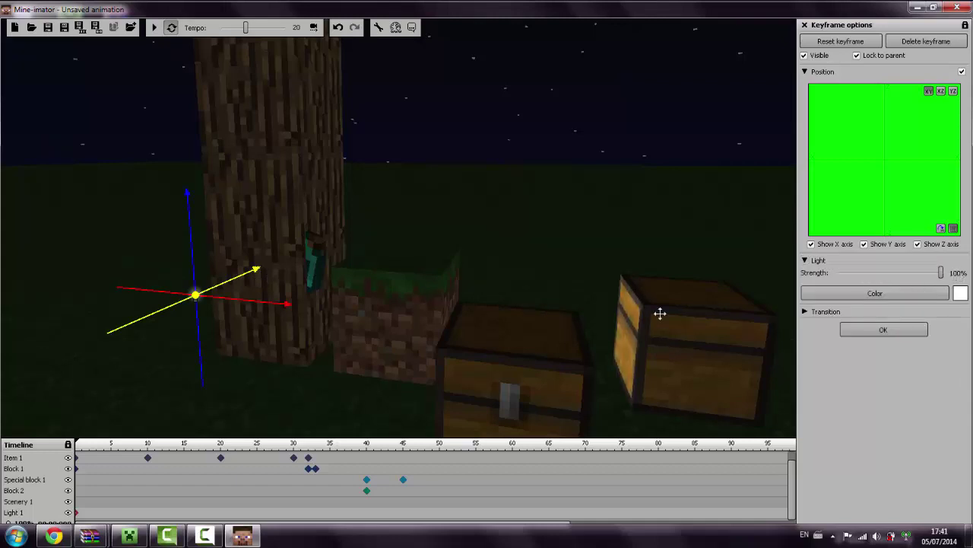
pyautogui.moveTo(282, 307); pyautogui.dragTo(645, 424)
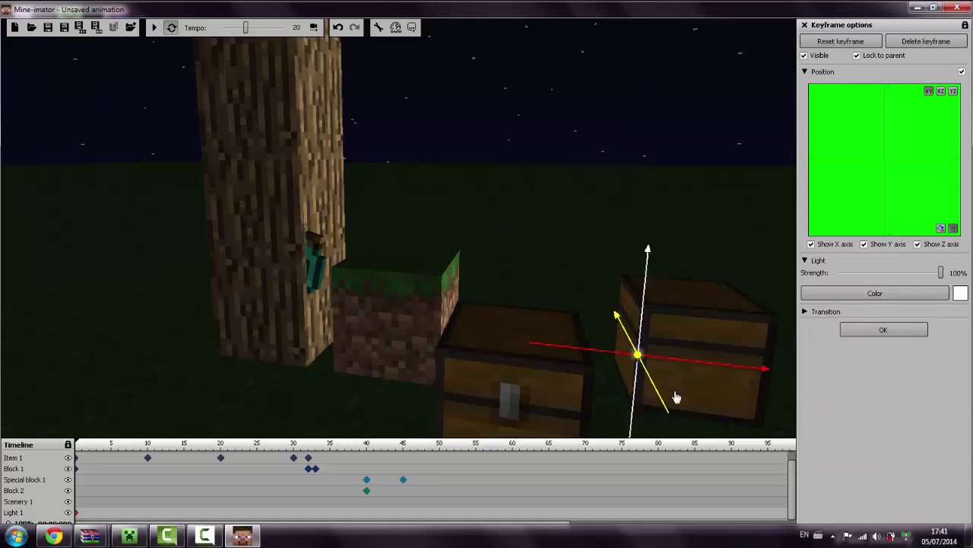
# - Change the light's color to blue in the frame 0 keyframe and move the light high above the grass block
pyautogui.click(805, 312)
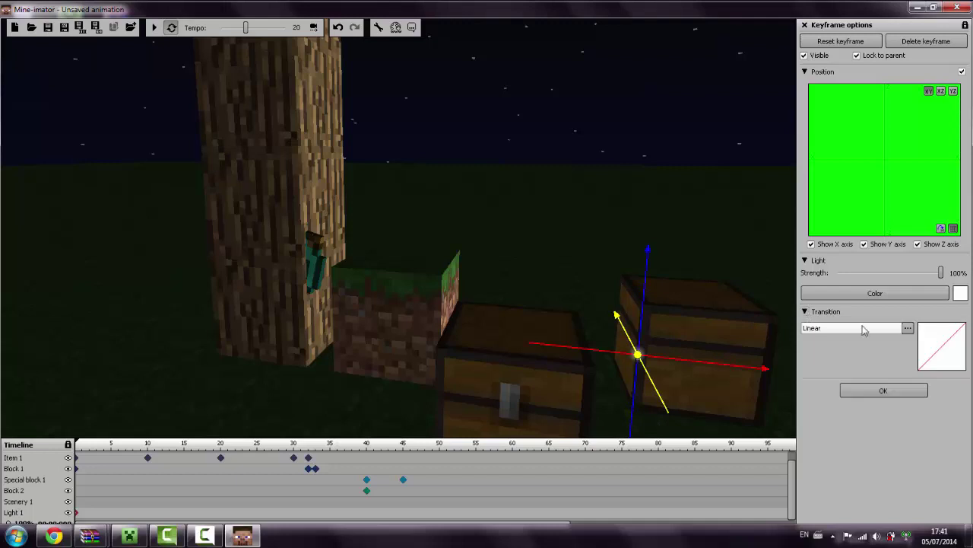
pyautogui.click(885, 294)
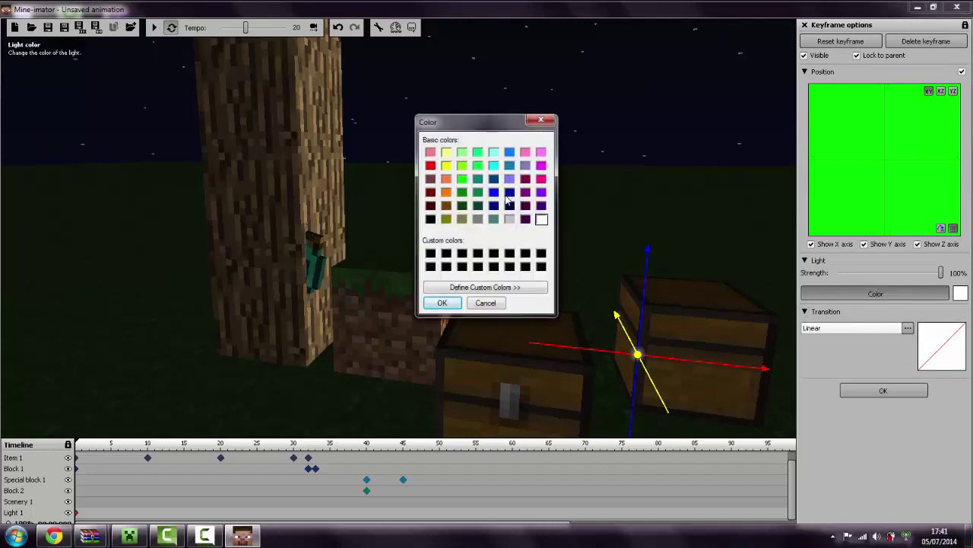
pyautogui.click(443, 302)
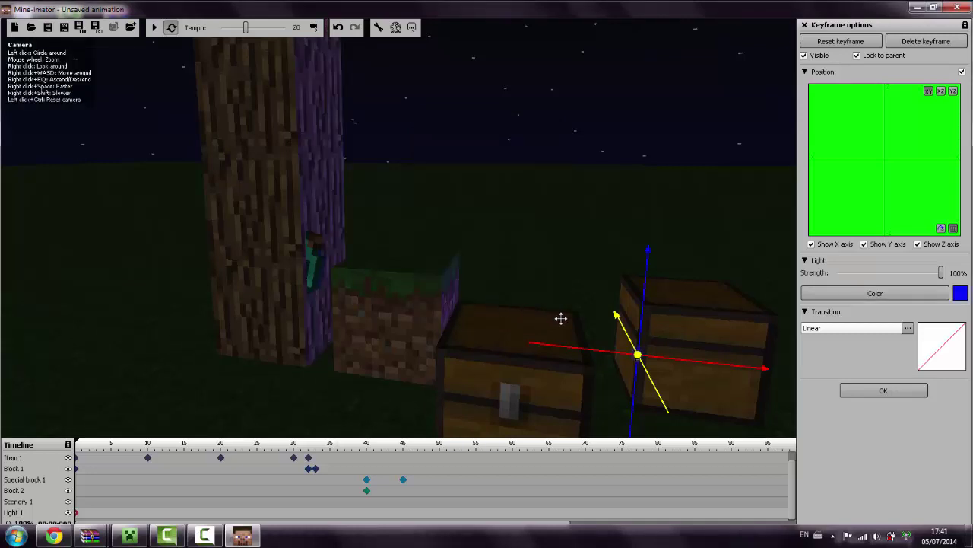
pyautogui.moveTo(591, 352); pyautogui.dragTo(388, 396)
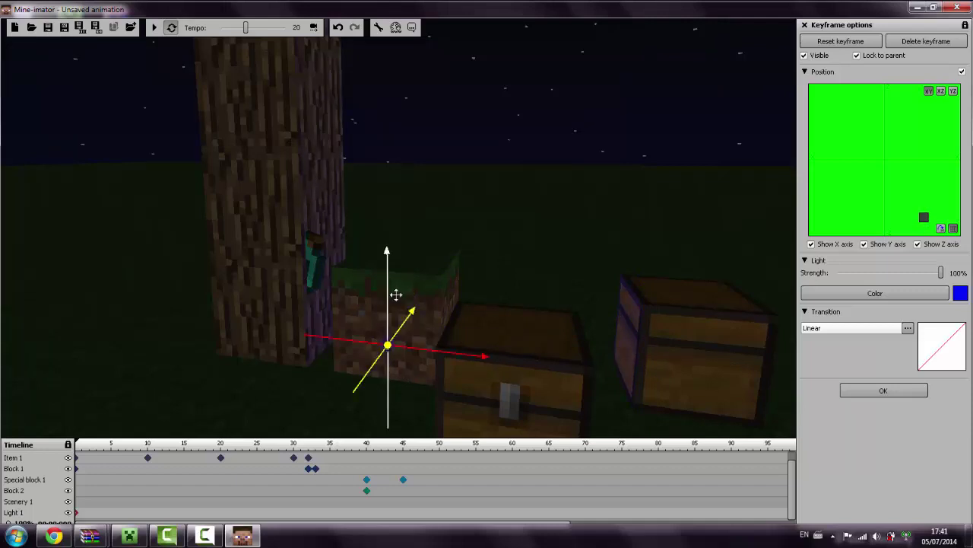
pyautogui.moveTo(390, 283); pyautogui.dragTo(394, 97)
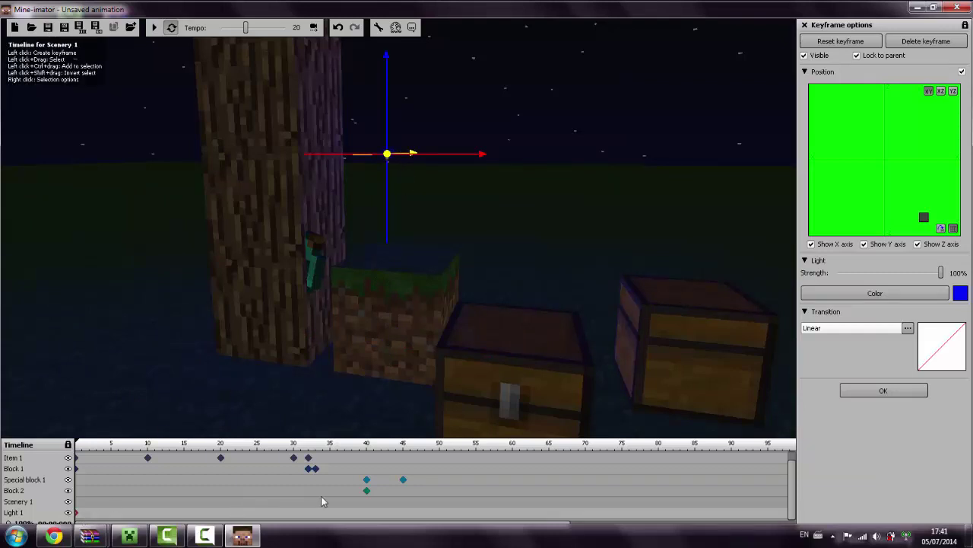
# - Create a Light 1 keyframe at frame 40, try 0% strength, and set the strength back to 100%
pyautogui.click(365, 515)
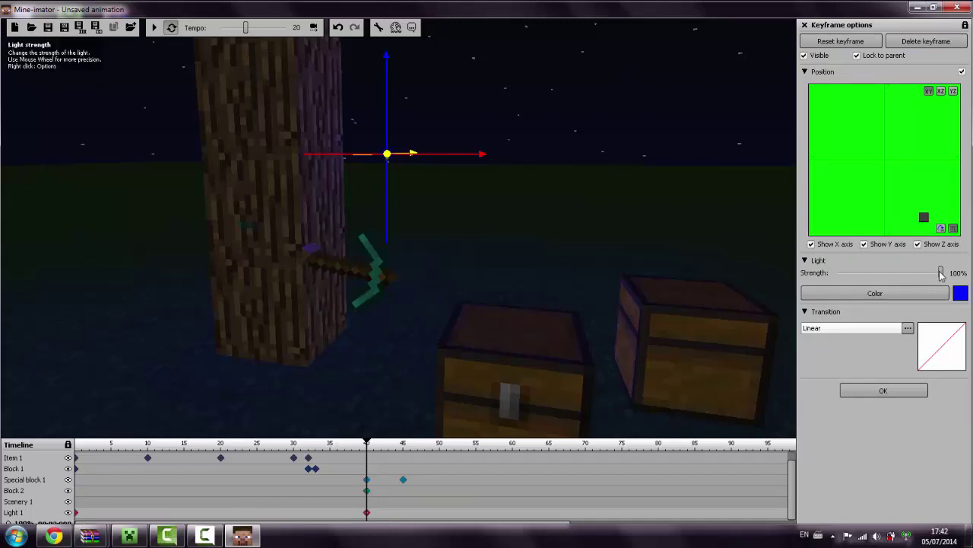
pyautogui.moveTo(864, 272); pyautogui.dragTo(775, 263)
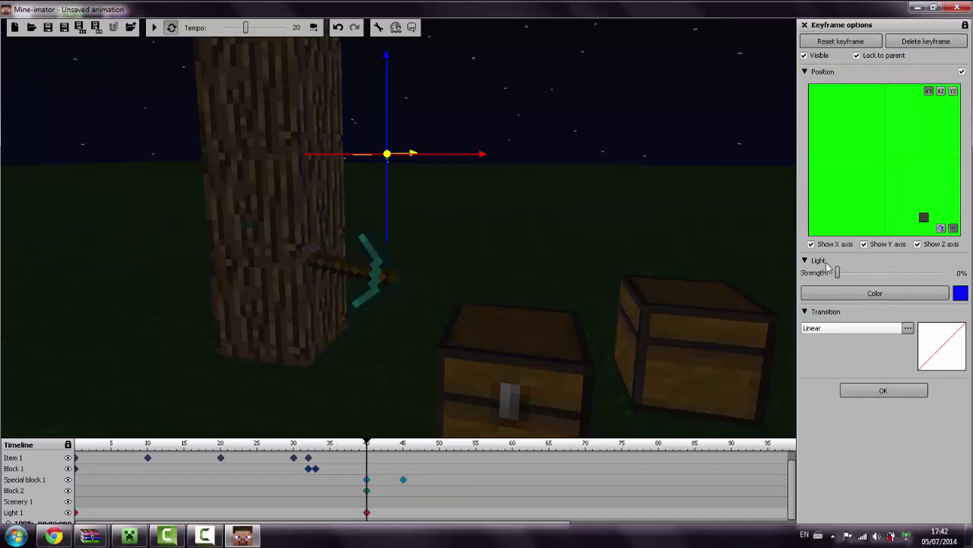
pyautogui.moveTo(906, 279); pyautogui.dragTo(949, 276)
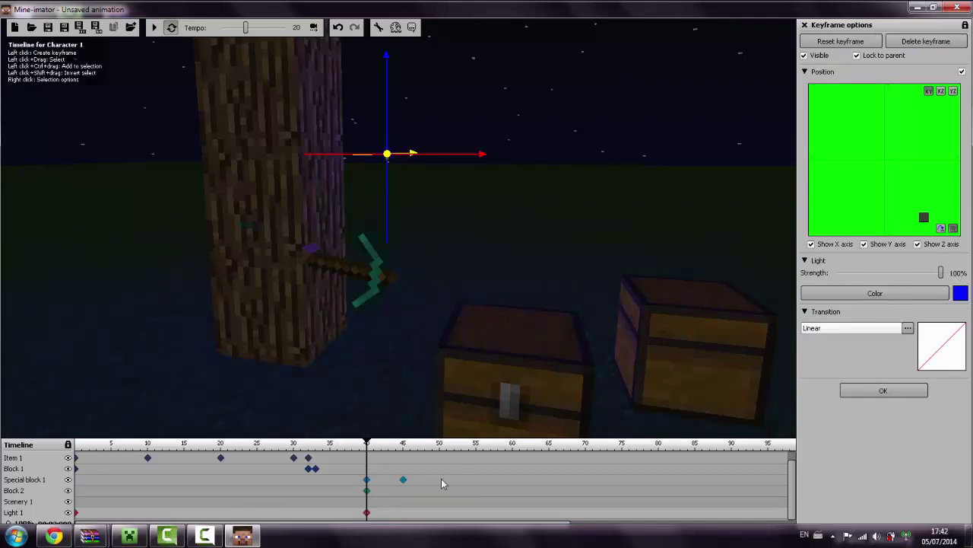
# - Create a Light 1 keyframe at frame 45 and set its light color to white
pyautogui.click(404, 513)
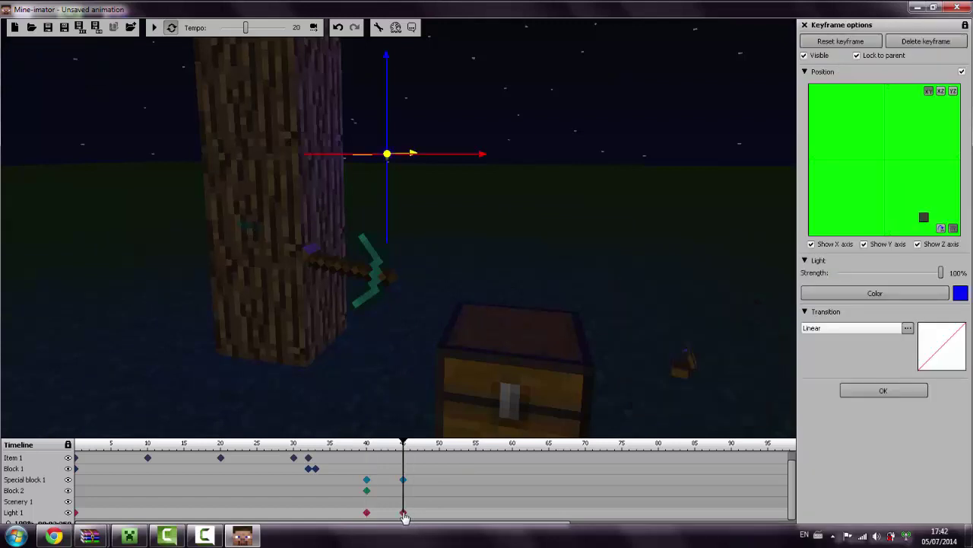
pyautogui.click(875, 293)
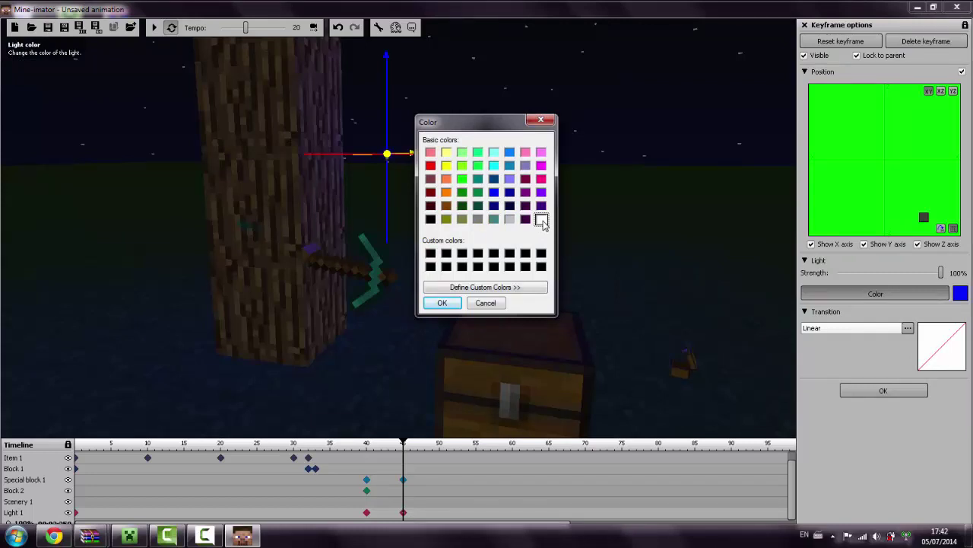
pyautogui.click(442, 303)
# - Play the animation, try a tempo of 50, and slow the tempo down to 1
pyautogui.press('space')
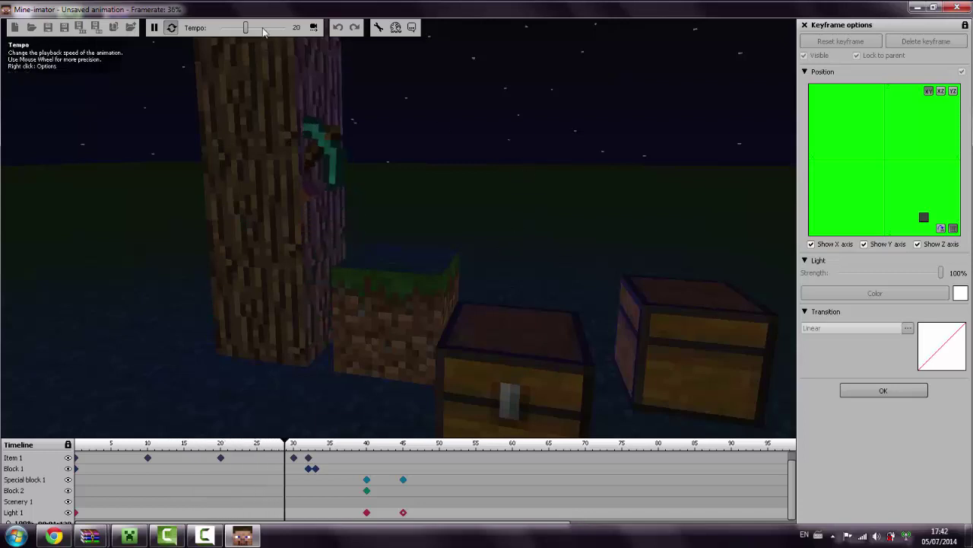
pyautogui.moveTo(245, 28); pyautogui.dragTo(298, 27)
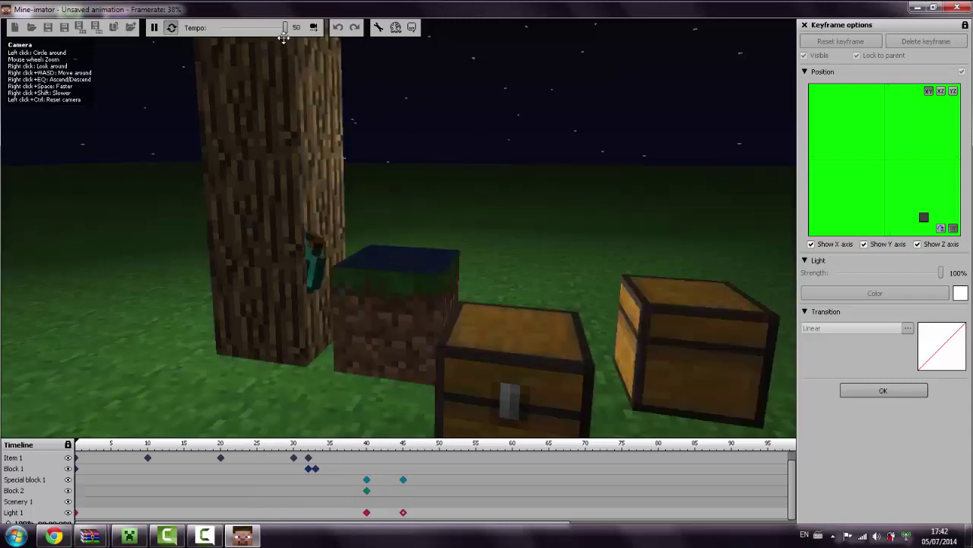
pyautogui.moveTo(285, 27); pyautogui.dragTo(148, 51)
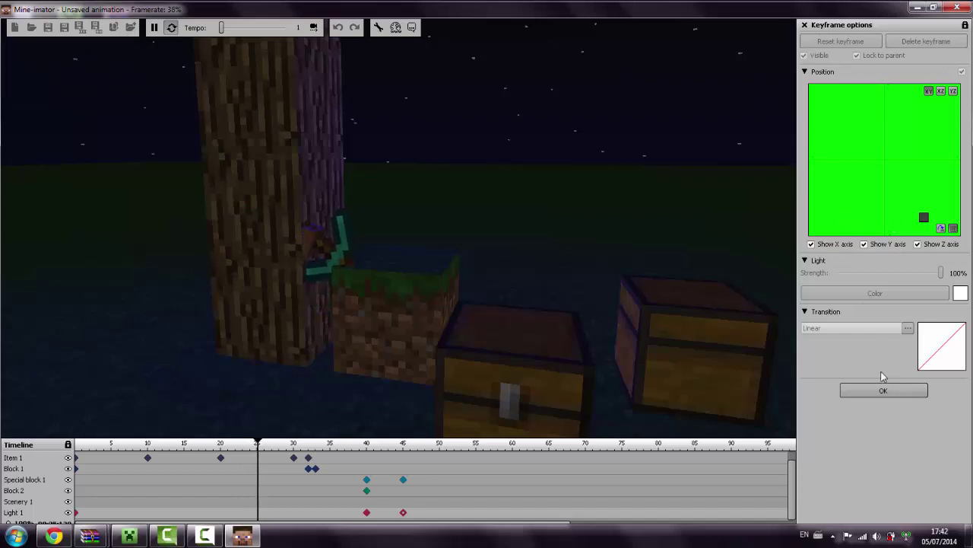
# - Close the keyframe options, rotate the sky so the moon sits just above the horizon, and pause the animation
pyautogui.click(886, 390)
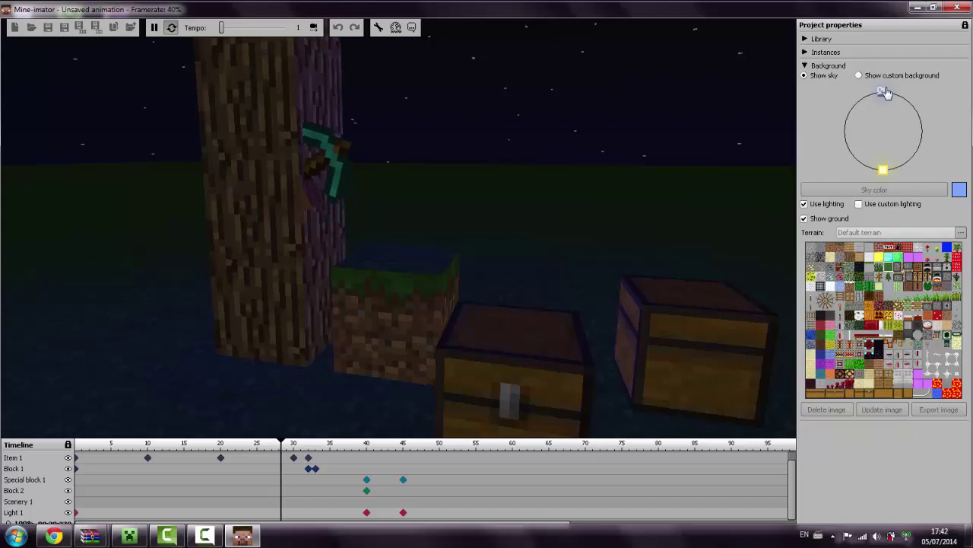
pyautogui.moveTo(882, 92); pyautogui.dragTo(841, 132)
pyautogui.moveTo(748, 21); pyautogui.dragTo(929, 173)
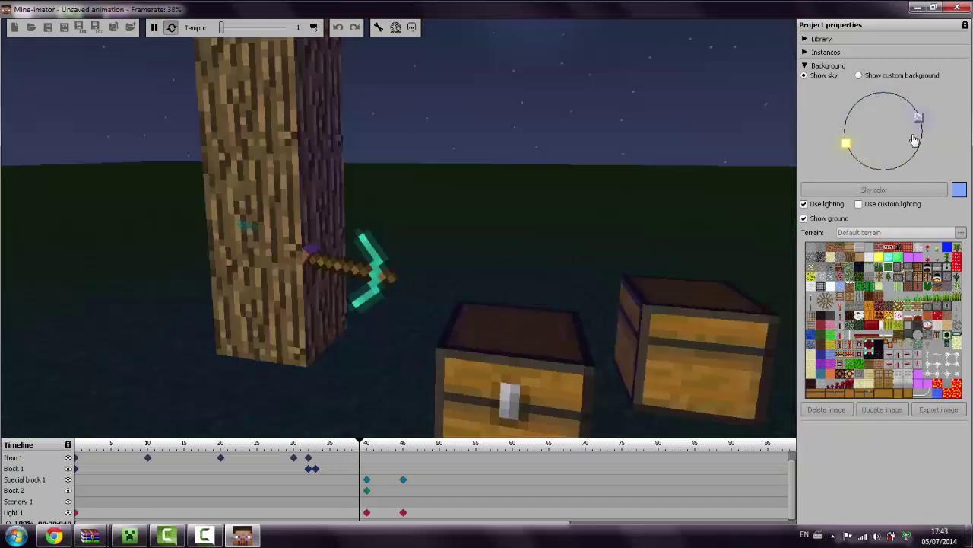
pyautogui.moveTo(915, 140)
pyautogui.mouseDown()
pyautogui.moveTo(896, 160)
pyautogui.moveTo(869, 163)
pyautogui.moveTo(862, 143)
pyautogui.moveTo(898, 93)
pyautogui.moveTo(919, 121)
pyautogui.moveTo(911, 152)
pyautogui.moveTo(878, 158)
pyautogui.moveTo(846, 128)
pyautogui.moveTo(862, 102)
pyautogui.moveTo(886, 97)
pyautogui.moveTo(859, 162)
pyautogui.moveTo(911, 160)
pyautogui.moveTo(842, 160)
pyautogui.moveTo(827, 91)
pyautogui.moveTo(910, 109)
pyautogui.moveTo(936, 169)
pyautogui.moveTo(906, 197)
pyautogui.moveTo(849, 151)
pyautogui.moveTo(851, 129)
pyautogui.moveTo(921, 111)
pyautogui.moveTo(913, 160)
pyautogui.moveTo(882, 171)
pyautogui.moveTo(831, 123)
pyautogui.moveTo(870, 120)
pyautogui.moveTo(908, 163)
pyautogui.moveTo(906, 216)
pyautogui.moveTo(815, 190)
pyautogui.moveTo(830, 152)
pyautogui.moveTo(852, 137)
pyautogui.moveTo(898, 122)
pyautogui.moveTo(926, 134)
pyautogui.mouseUp()
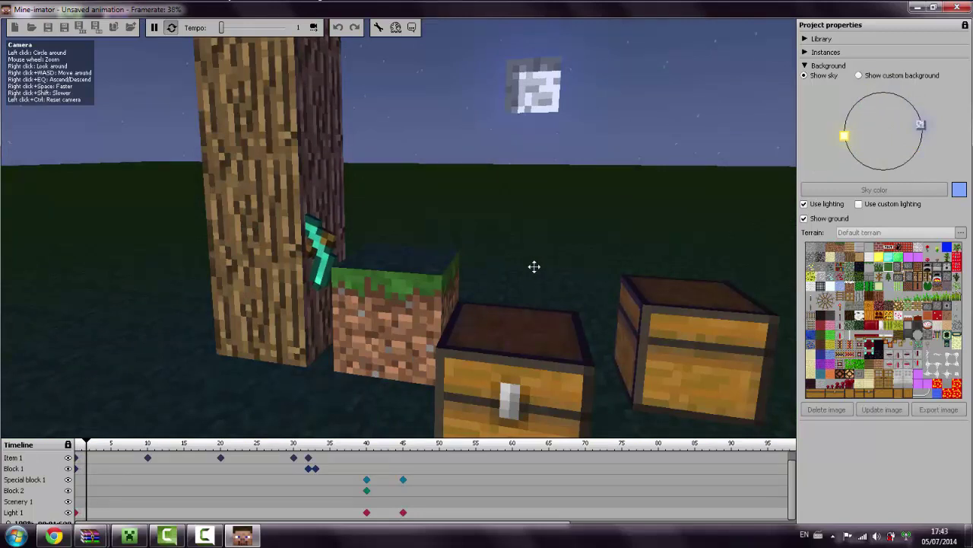
pyautogui.press('space')
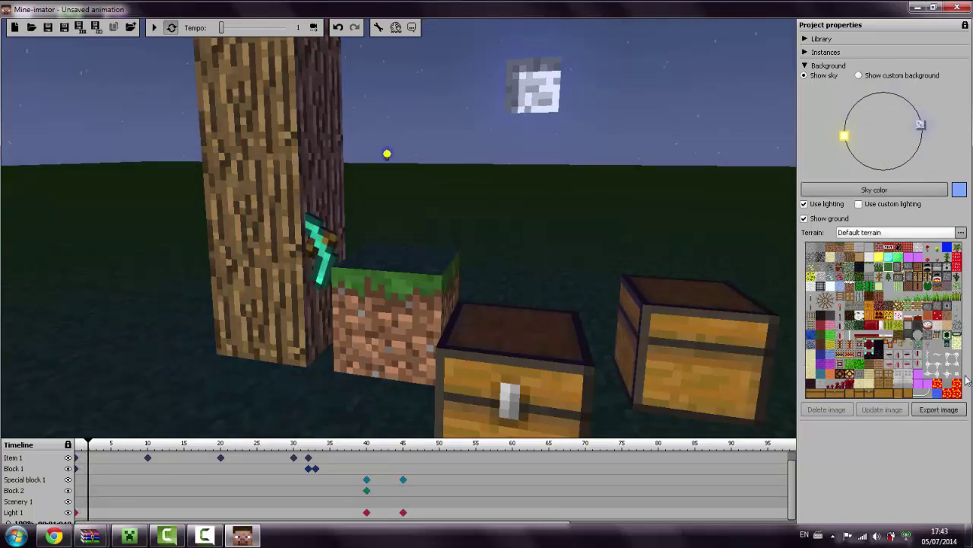
# - Close the background settings and show the project's library of items
pyautogui.click(937, 411)
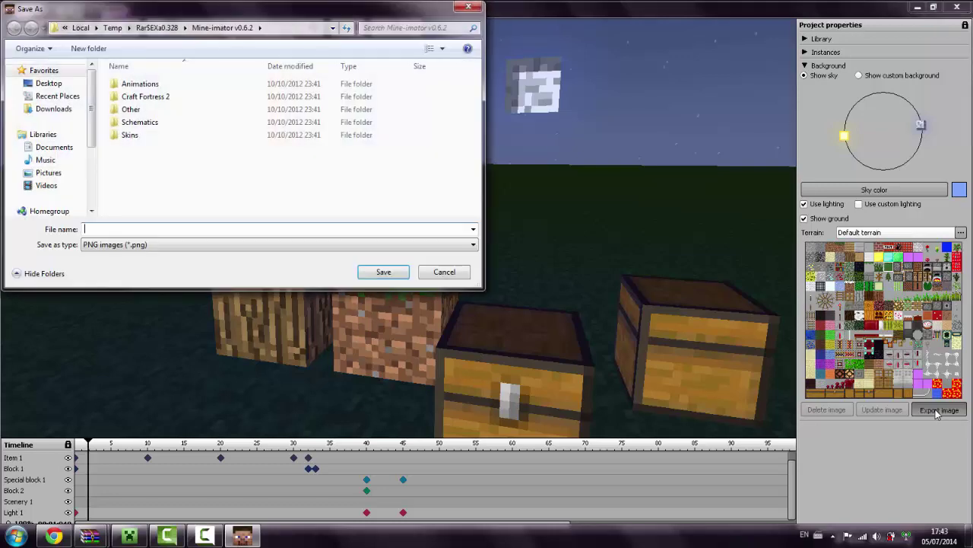
pyautogui.click(470, 8)
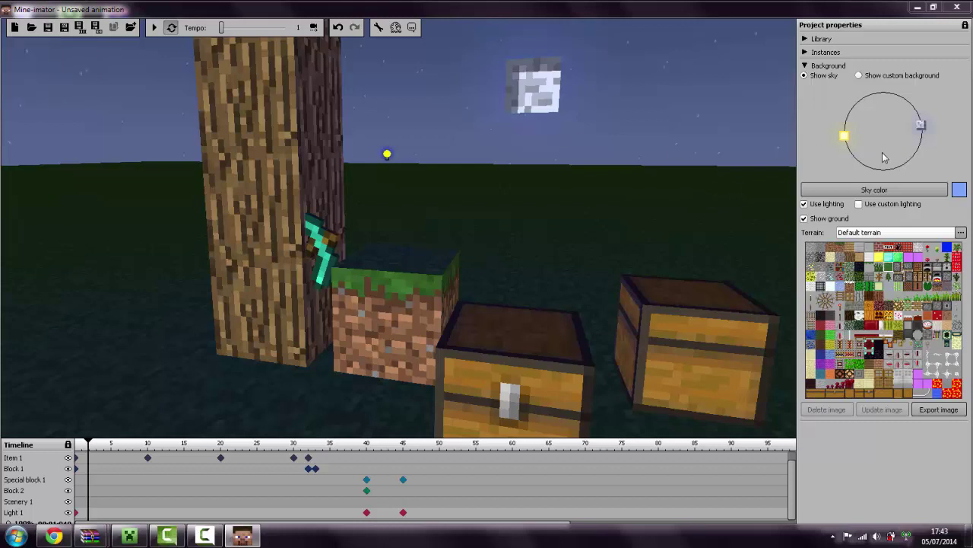
pyautogui.click(806, 67)
pyautogui.click(805, 53)
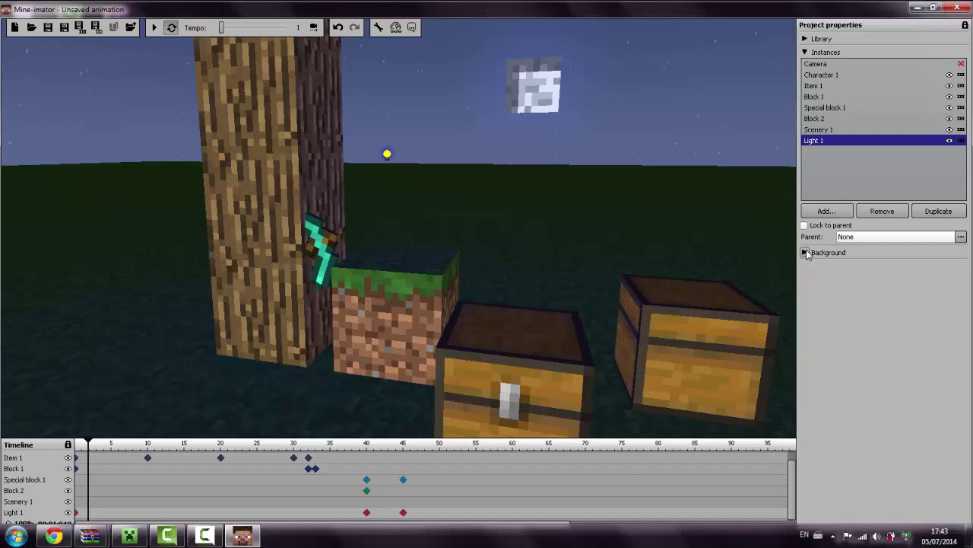
pyautogui.click(805, 52)
pyautogui.click(804, 40)
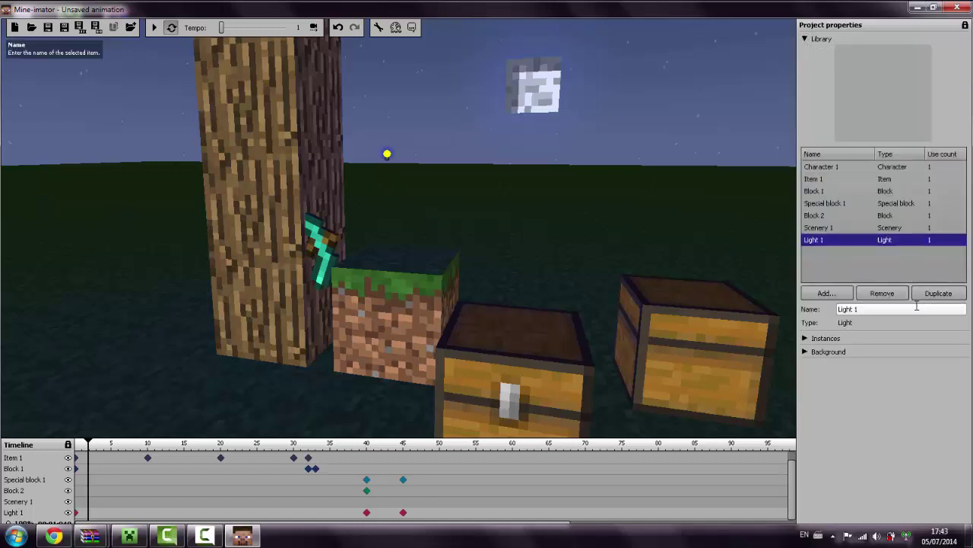
pyautogui.click(864, 310)
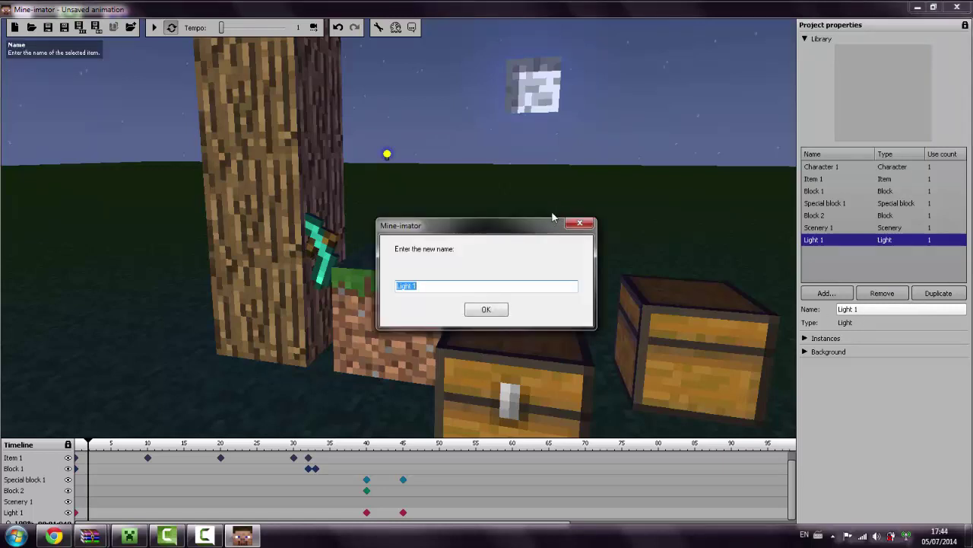
pyautogui.press('BackSpace')
pyautogui.click(578, 223)
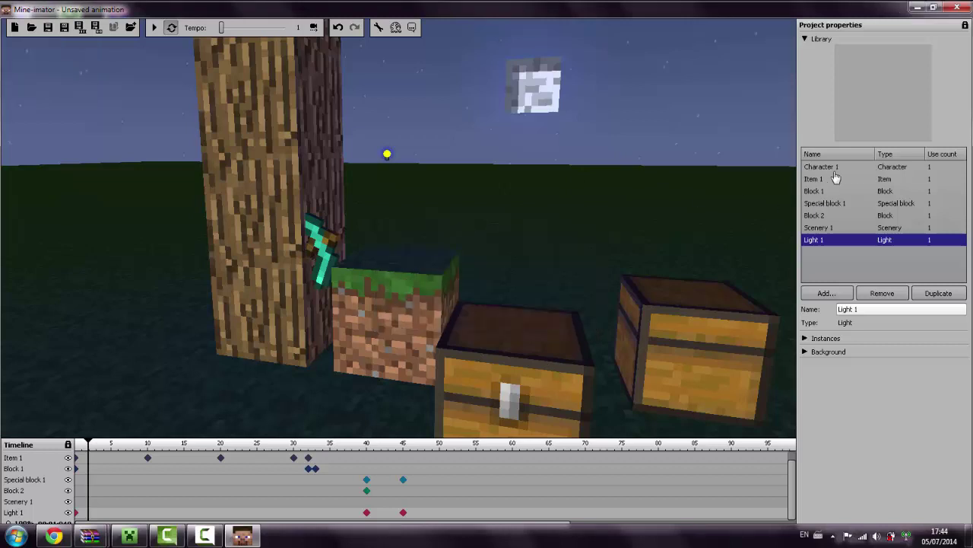
# - Rename the library item Character 1 as Steve
pyautogui.click(821, 167)
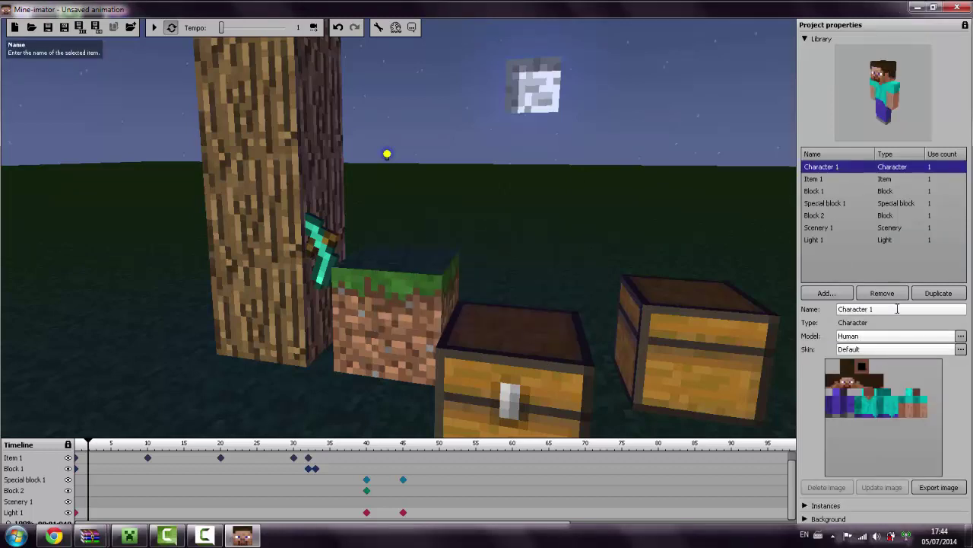
pyautogui.click(922, 310)
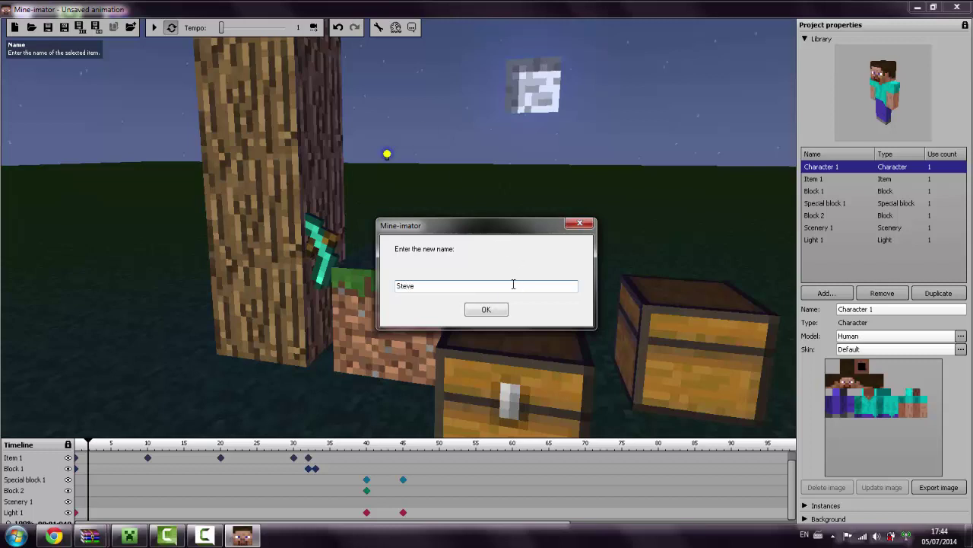
pyautogui.click(496, 311)
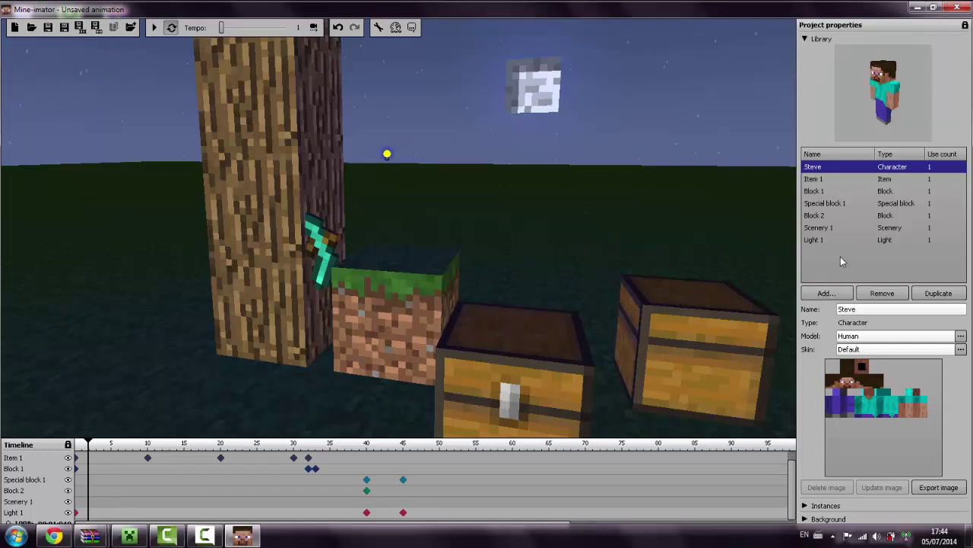
# - Compare the library properties of the two chests, Block 2 and Special block 1
pyautogui.click(833, 217)
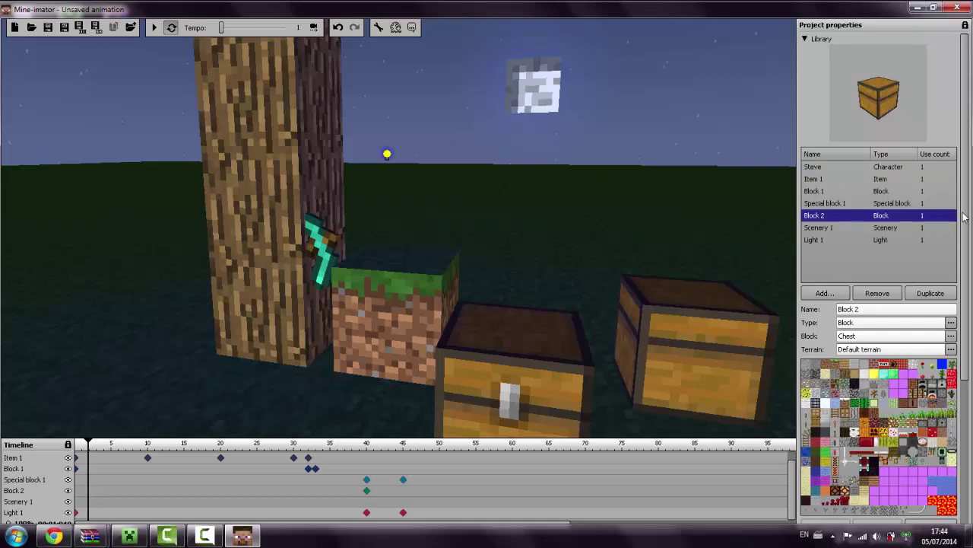
pyautogui.click(900, 204)
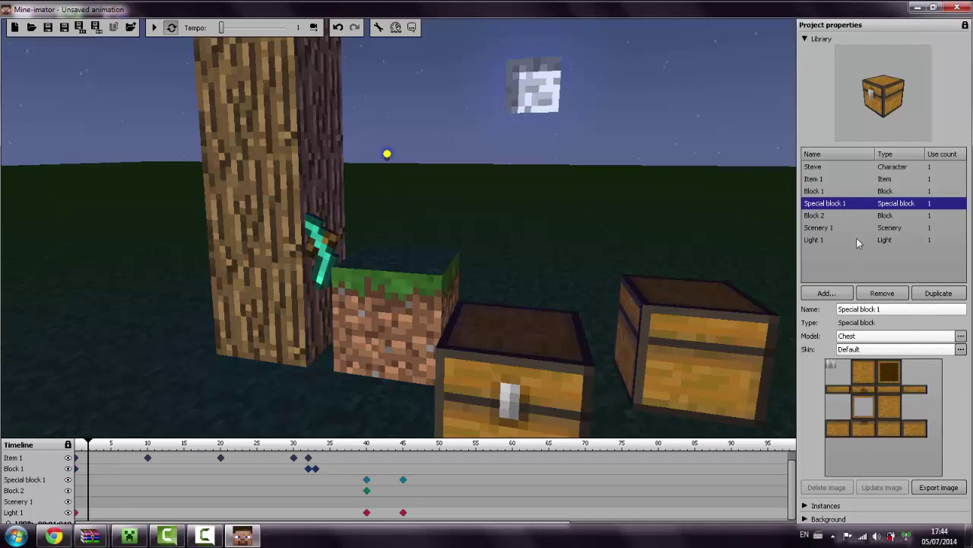
pyautogui.click(834, 217)
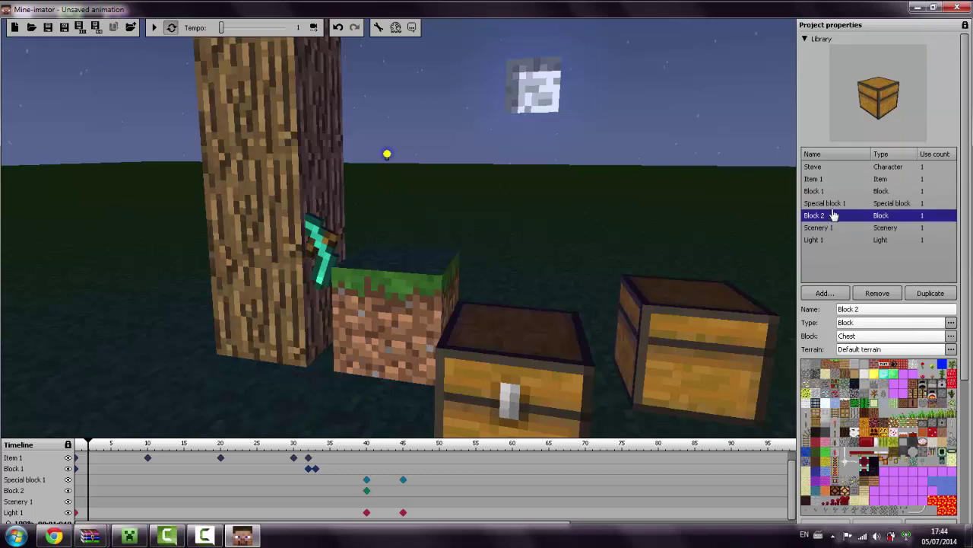
pyautogui.click(829, 204)
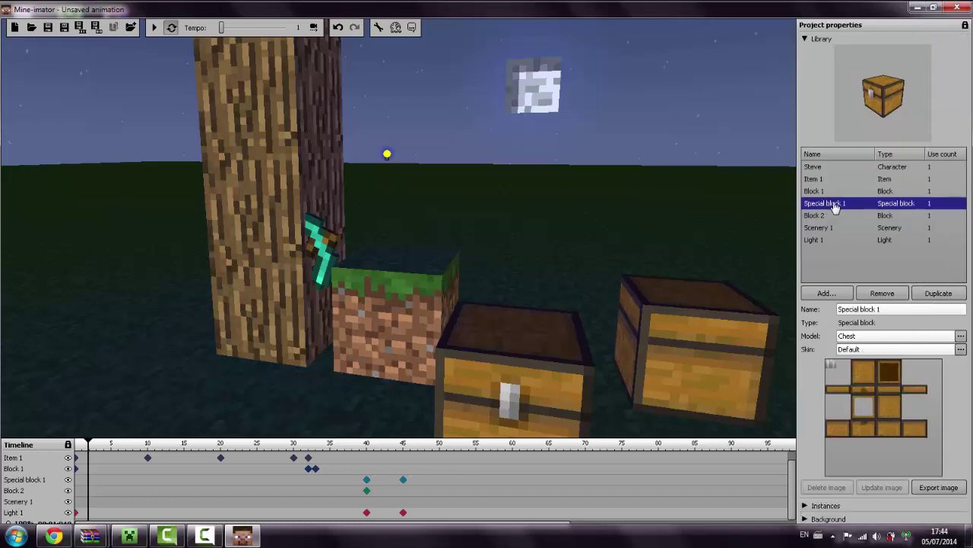
# - Lock the Special block 1 instance to a parent, choosing Steve as the parent and Right arm as the body part
pyautogui.click(807, 506)
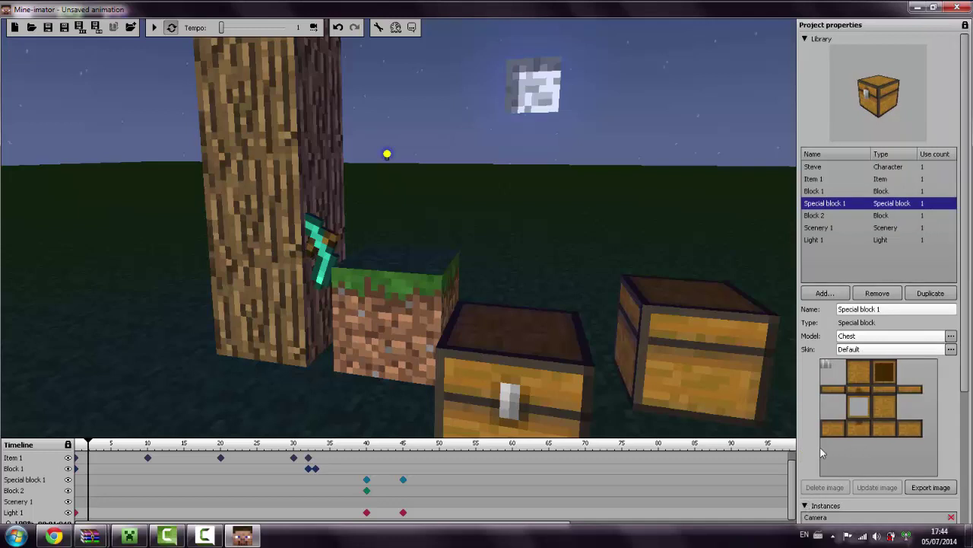
pyautogui.scroll(-1, 969, 334)
pyautogui.moveTo(971, 368); pyautogui.dragTo(972, 492)
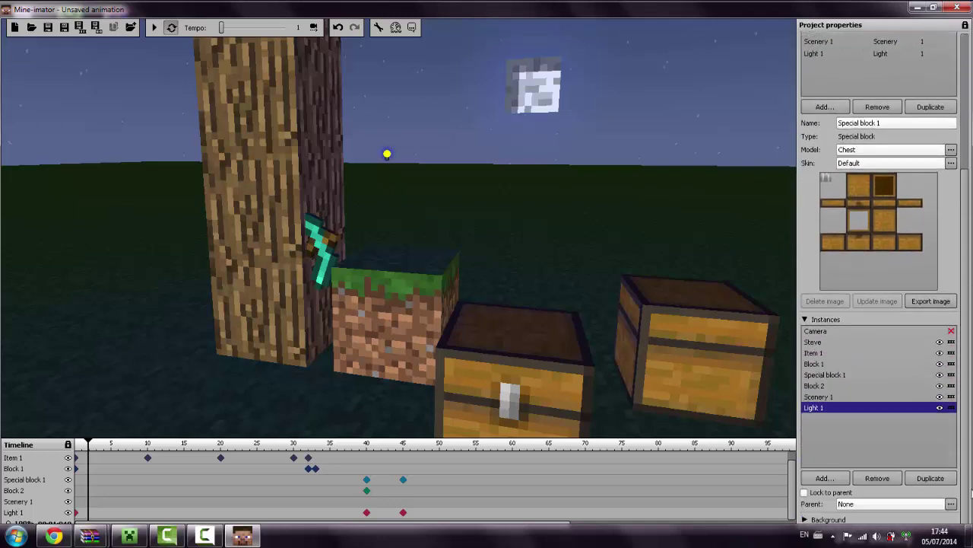
pyautogui.click(836, 374)
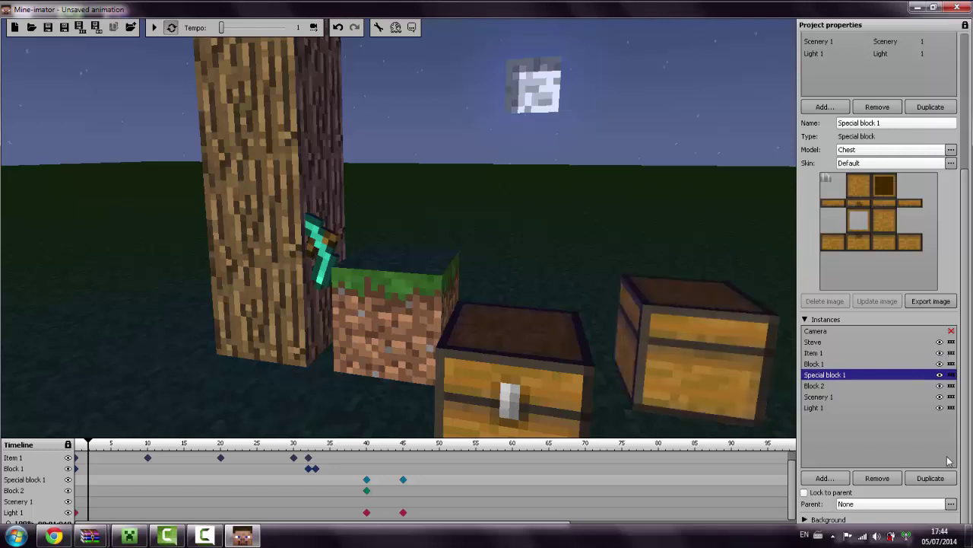
pyautogui.click(805, 493)
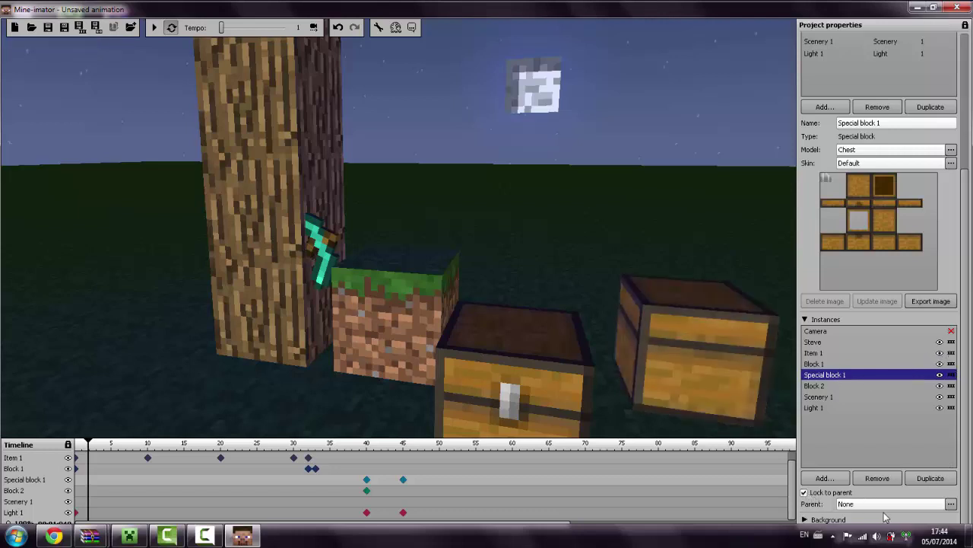
pyautogui.click(950, 505)
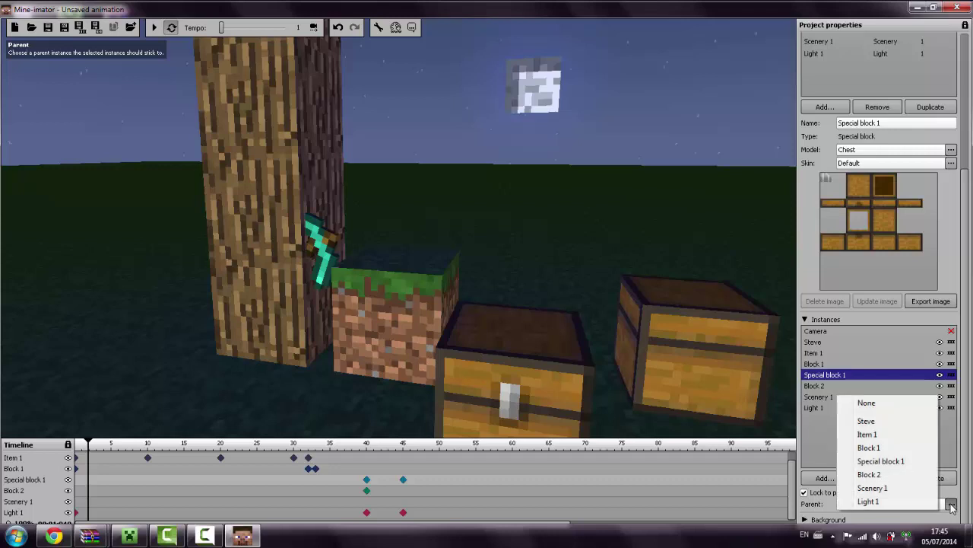
pyautogui.click(881, 426)
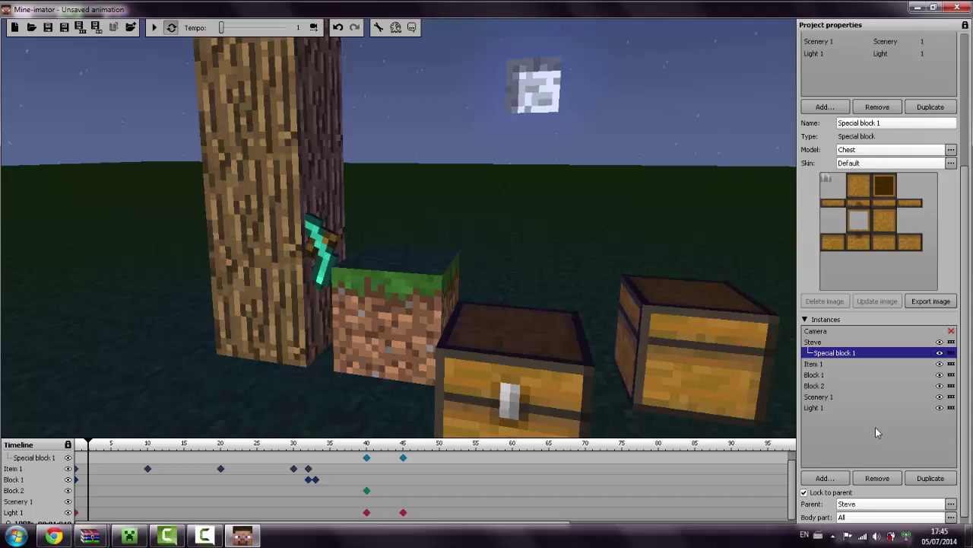
pyautogui.click(950, 518)
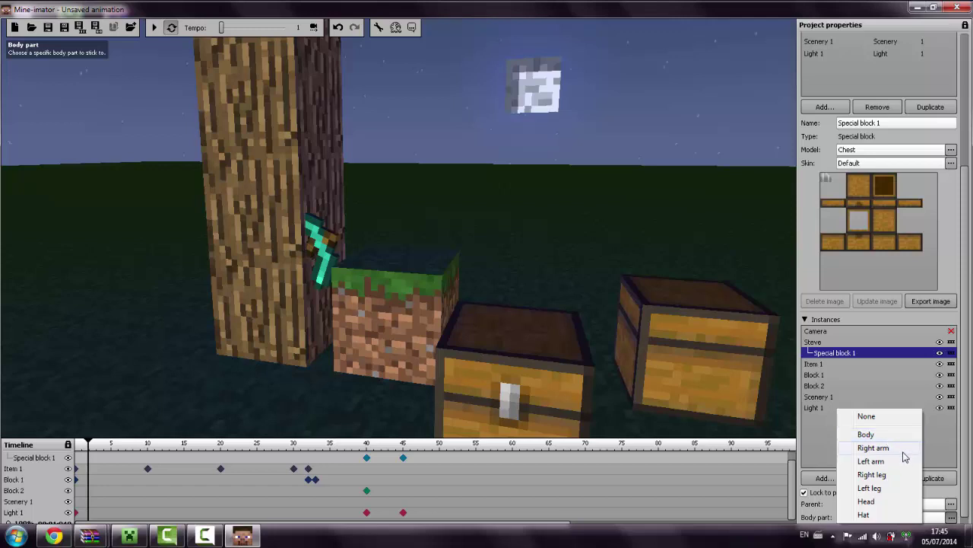
pyautogui.click(903, 451)
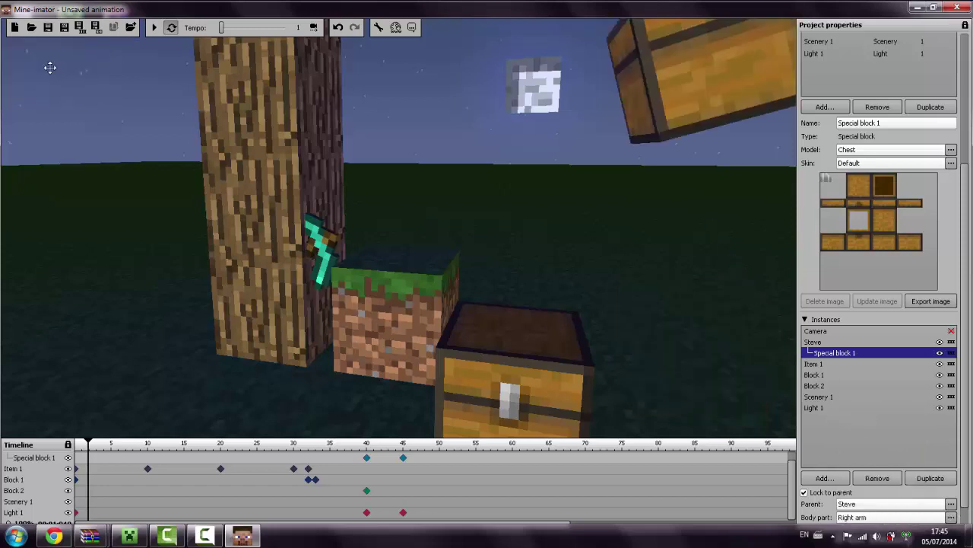
# - Play the animation with the tempo set to 15, check it from farther away and stop the playback
pyautogui.moveTo(50, 68); pyautogui.dragTo(50, 68, button='right')
pyautogui.press('space')
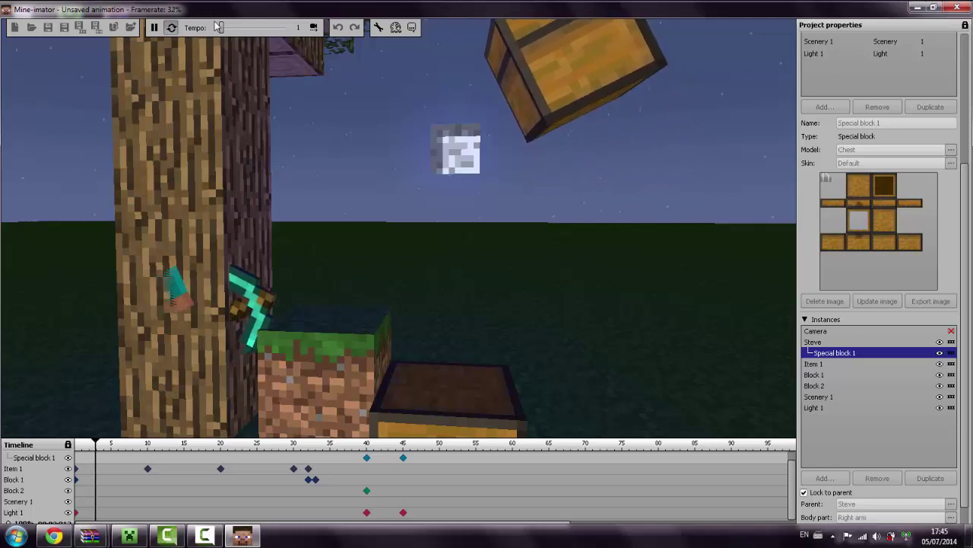
pyautogui.moveTo(219, 27); pyautogui.dragTo(240, 29)
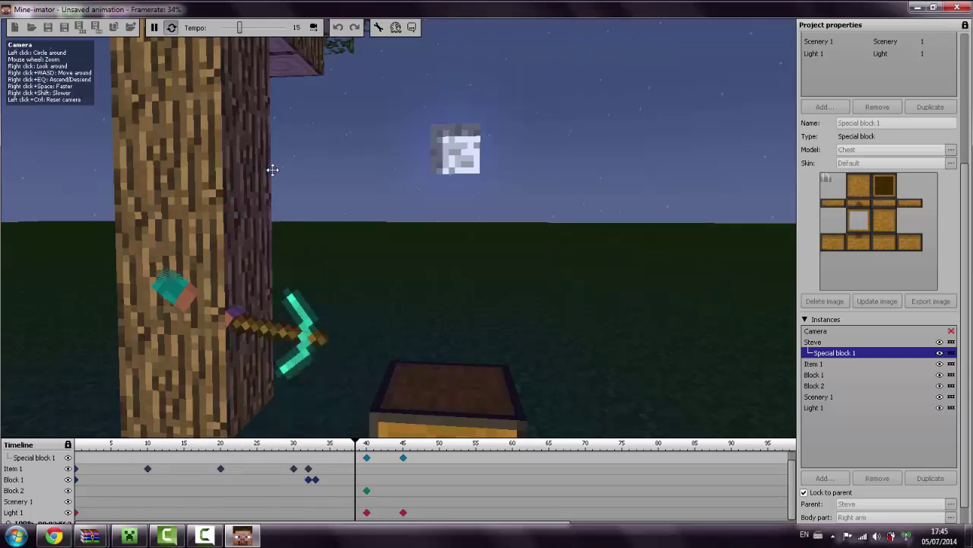
pyautogui.moveTo(398, 211); pyautogui.dragTo(50, 68)
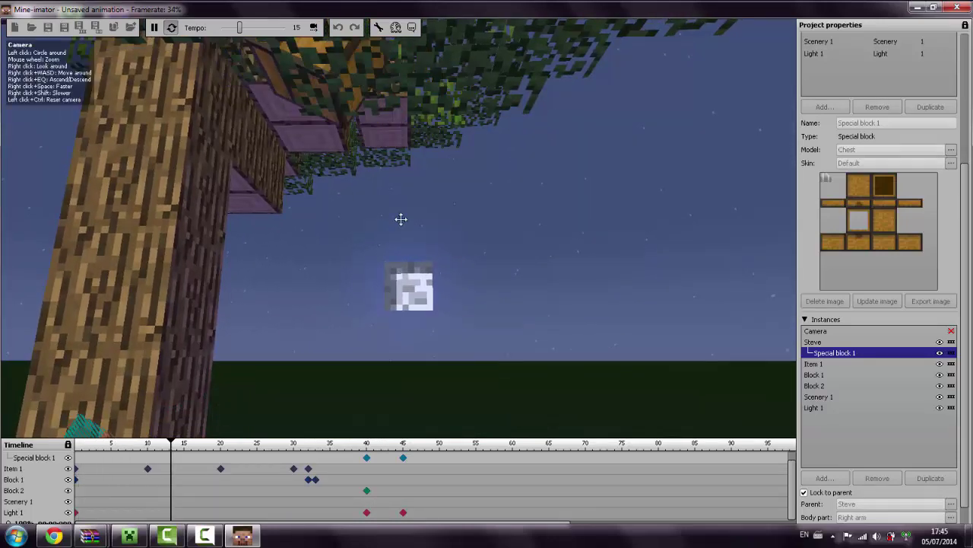
pyautogui.moveTo(401, 219); pyautogui.dragTo(50, 68, button='right')
pyautogui.press('s')
pyautogui.press('s')
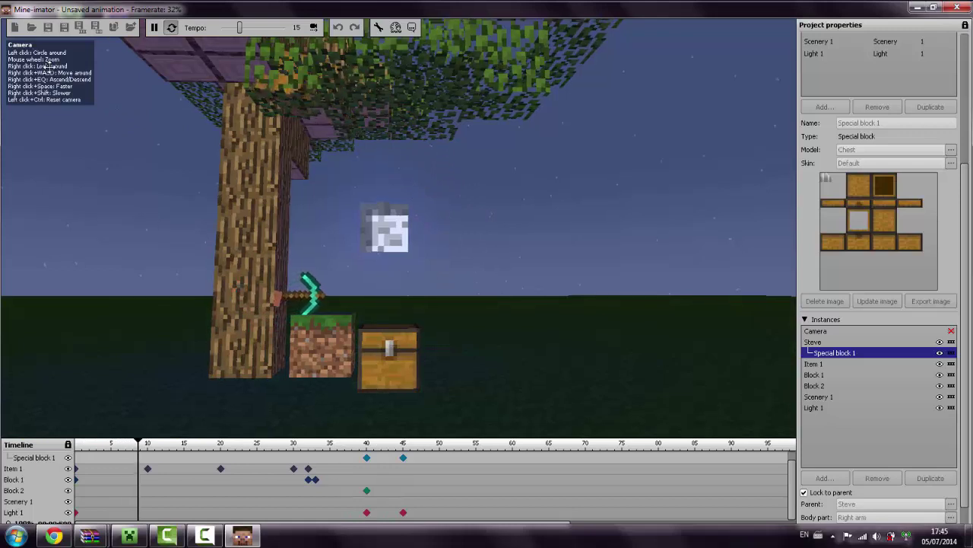
pyautogui.press('space')
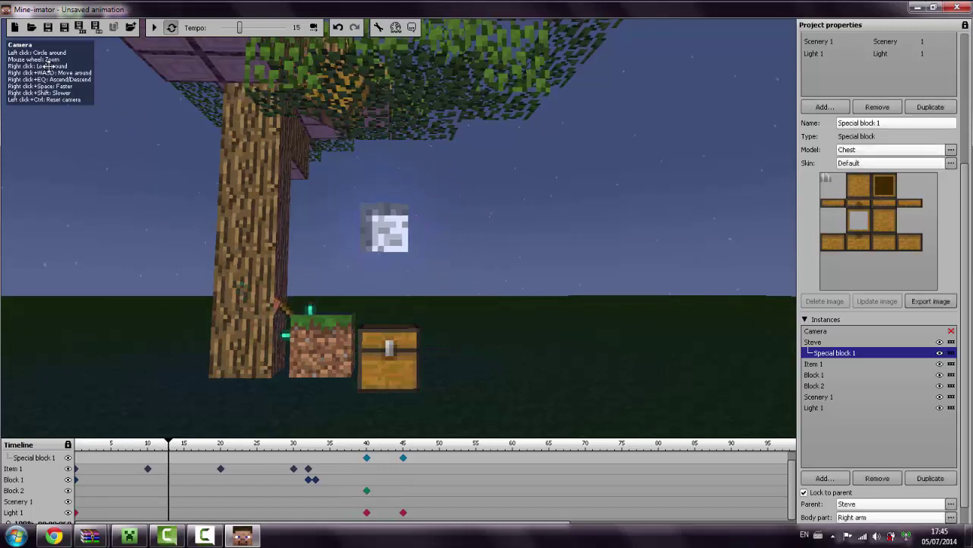
# - Save the animation as "dziwny jest minecraft"
pyautogui.click(48, 27)
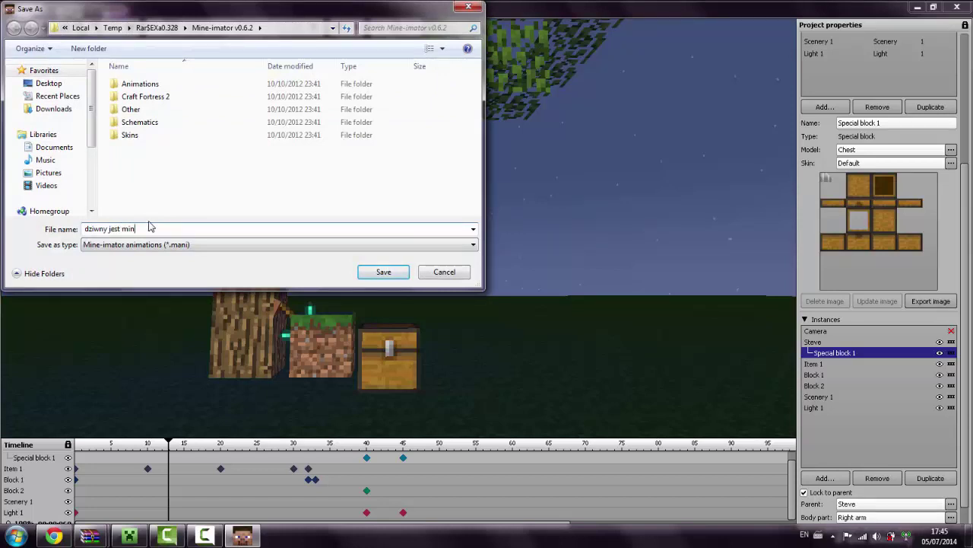
pyautogui.press('Return')
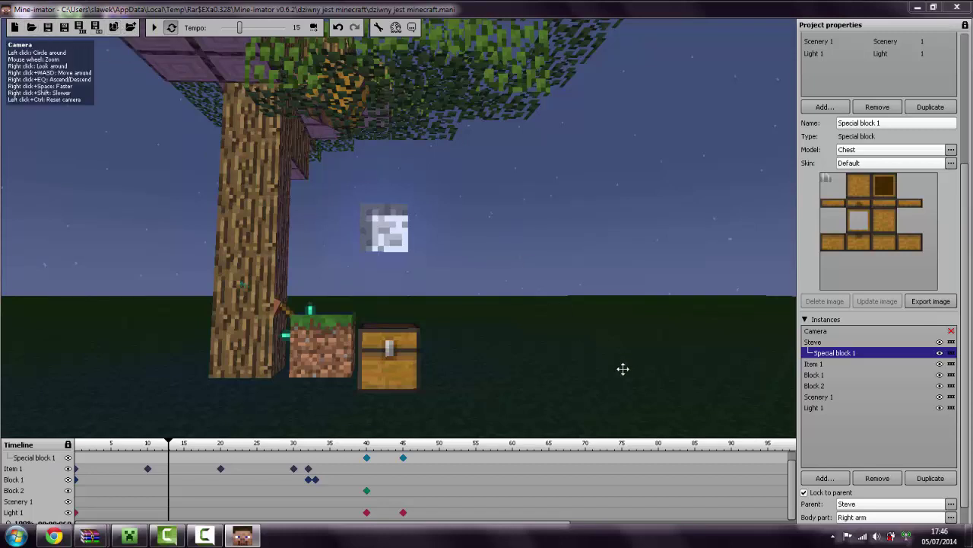
# - Create a new empty animation, and reopen the saved animation from the "dziwny jest minecraft" folder
pyautogui.click(14, 27)
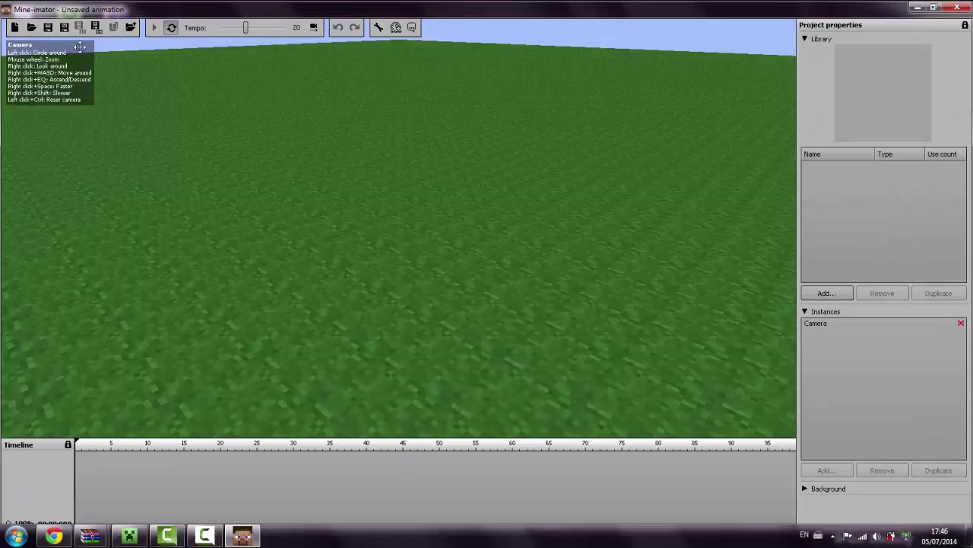
pyautogui.click(32, 28)
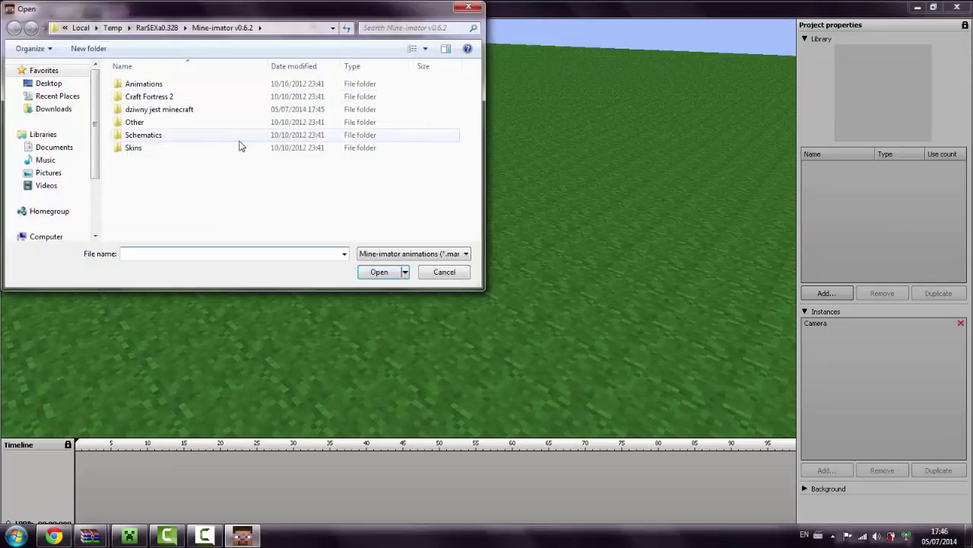
pyautogui.doubleClick(234, 150)
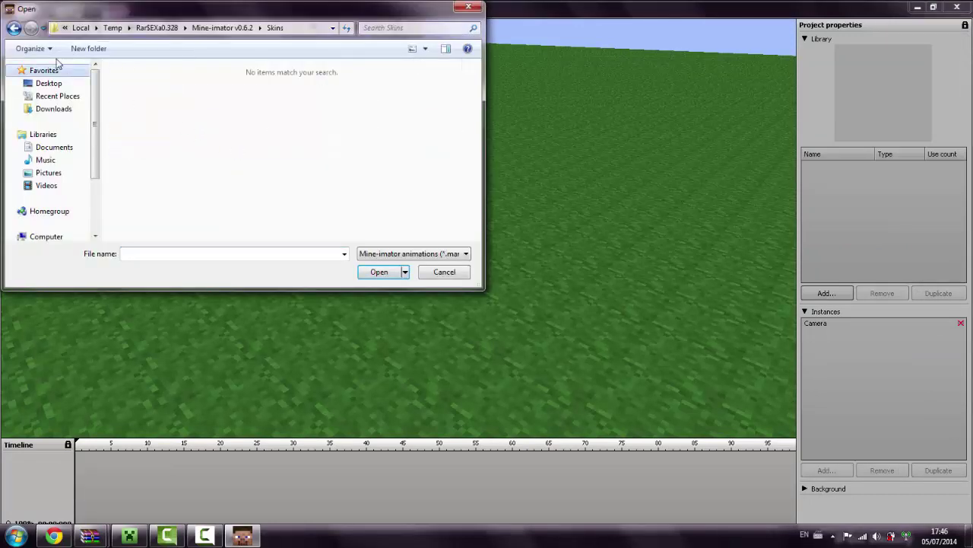
pyautogui.click(14, 28)
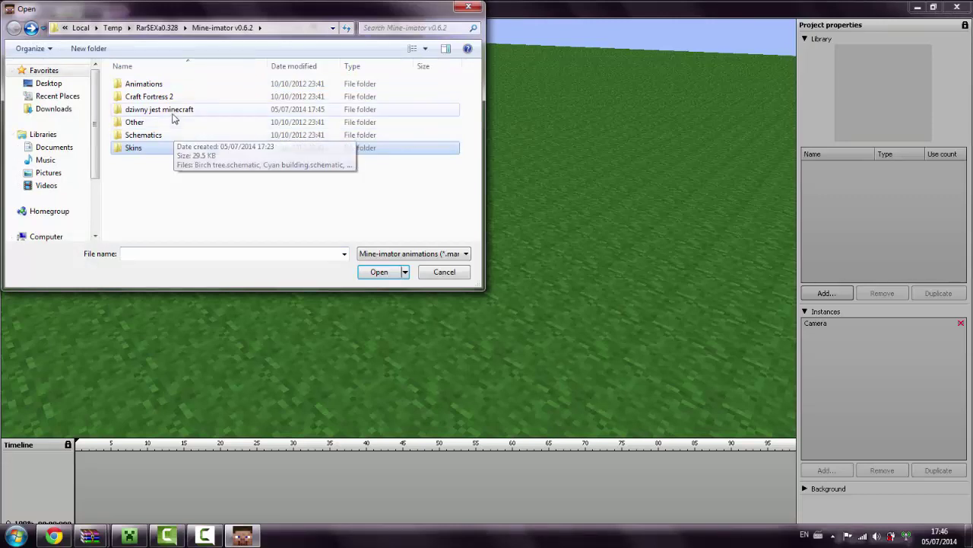
pyautogui.doubleClick(172, 110)
pyautogui.doubleClick(169, 85)
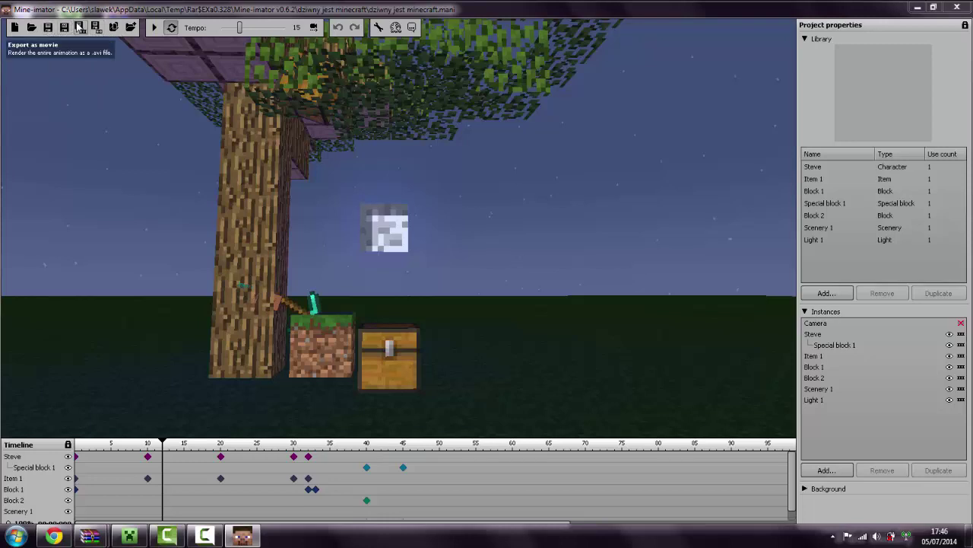
# - Export the animation as the movie ewewe.avi, using the Microsoft Video 1 compressor at quality 100
pyautogui.click(80, 27)
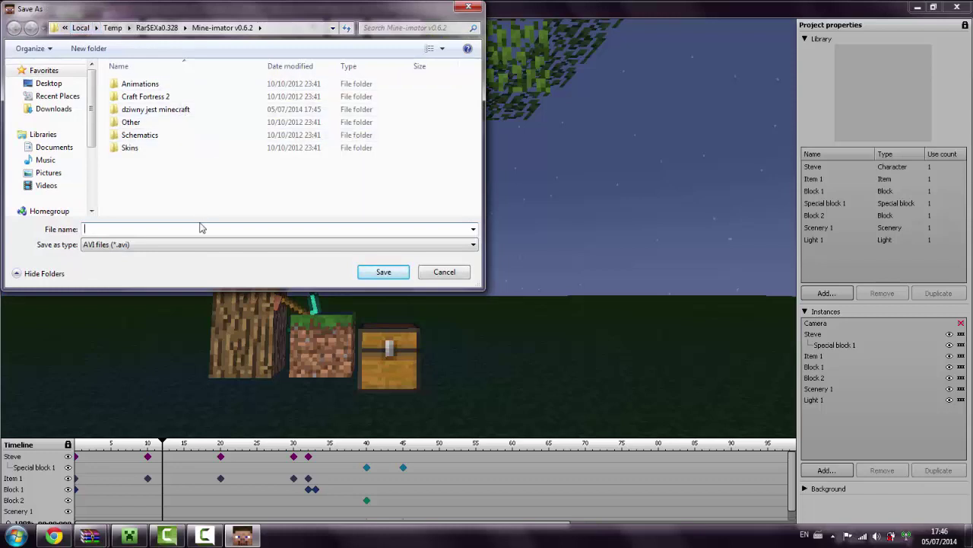
pyautogui.click(365, 271)
pyautogui.click(478, 309)
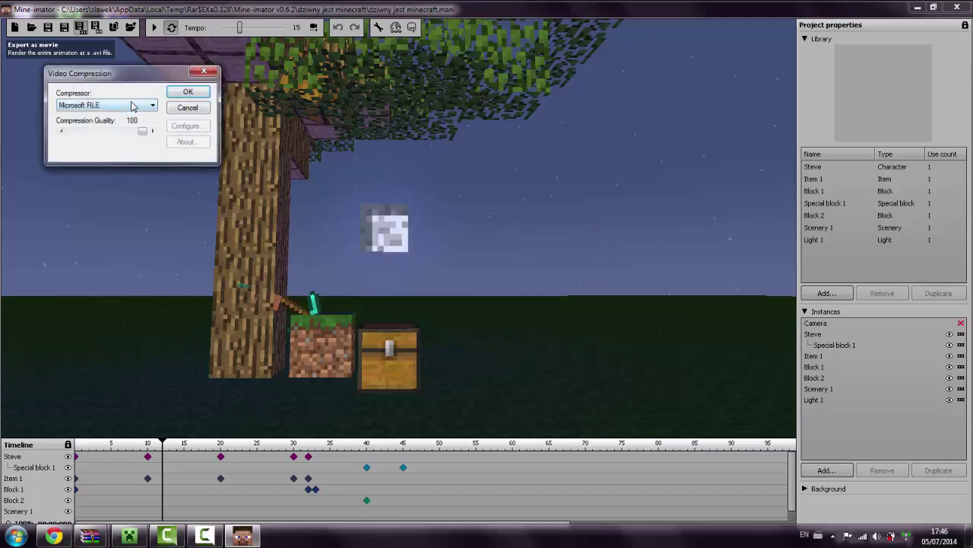
pyautogui.click(136, 108)
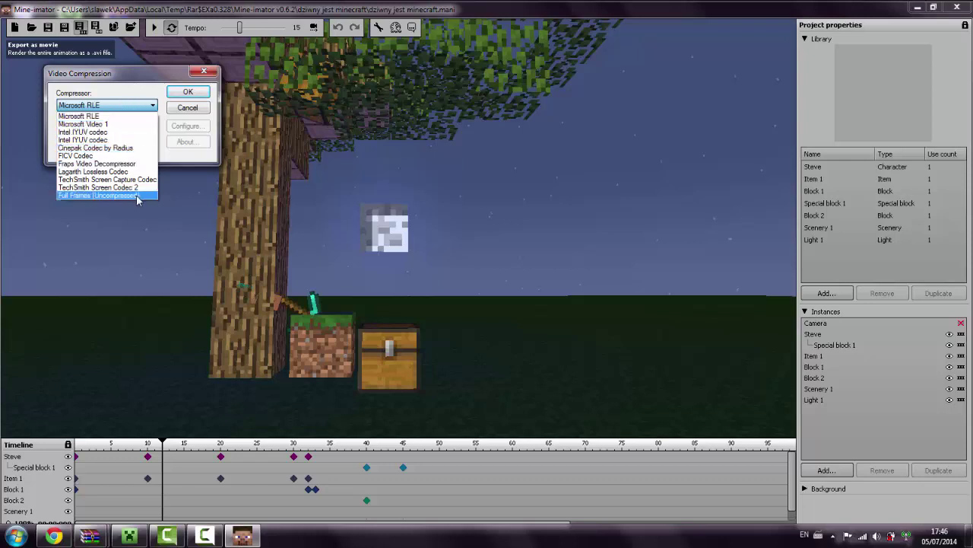
pyautogui.click(118, 124)
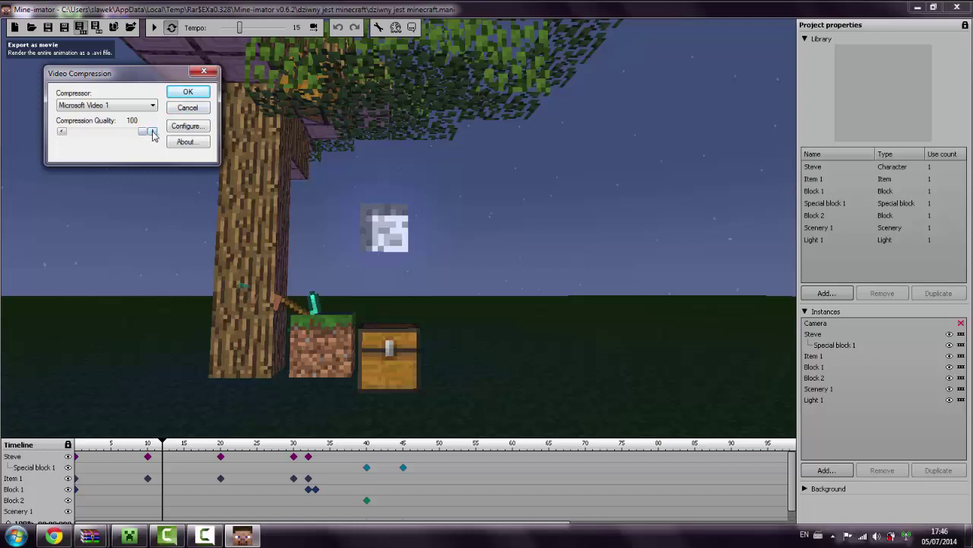
pyautogui.click(188, 93)
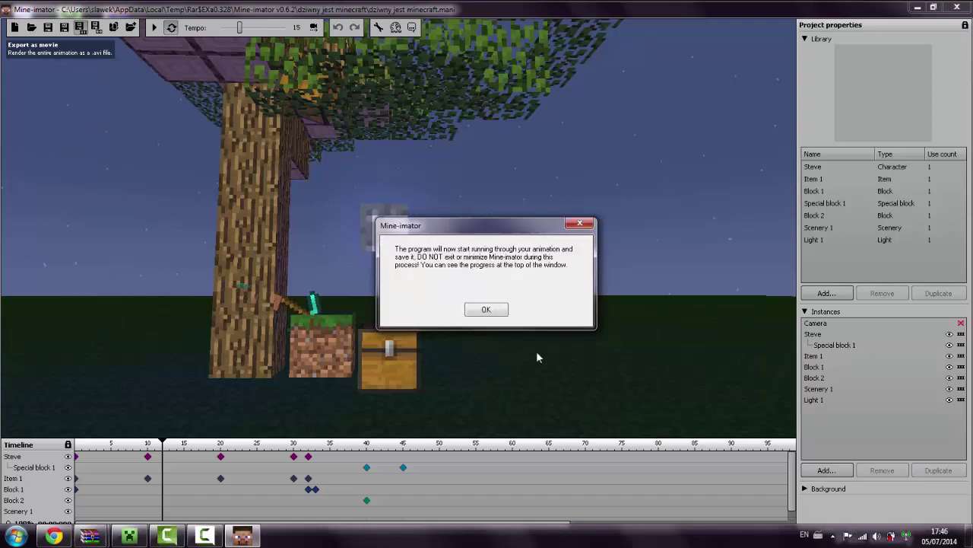
pyautogui.click(487, 312)
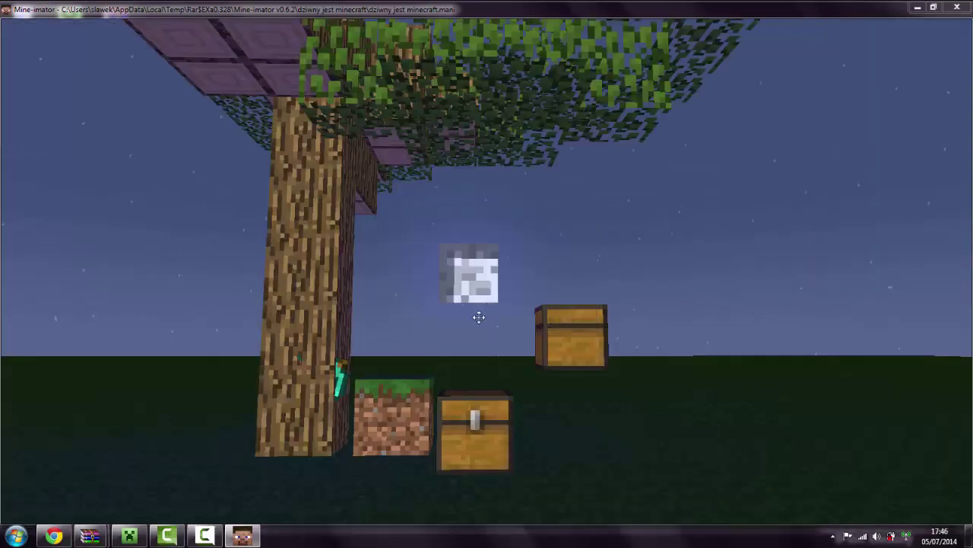
pyautogui.click(205, 537)
pyautogui.click(206, 537)
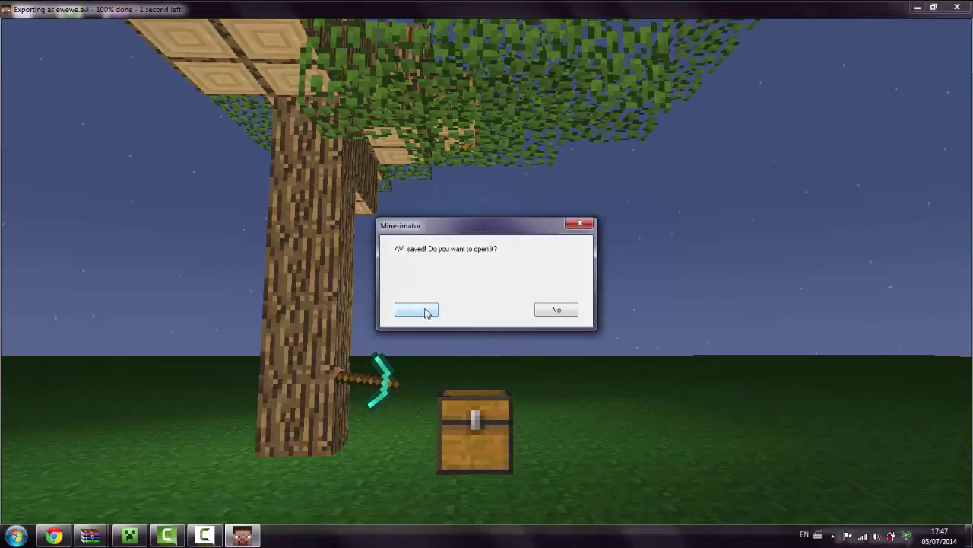
# - Open the exported AVI from the finished export, enlarge the player window and replay the movie
pyautogui.click(426, 312)
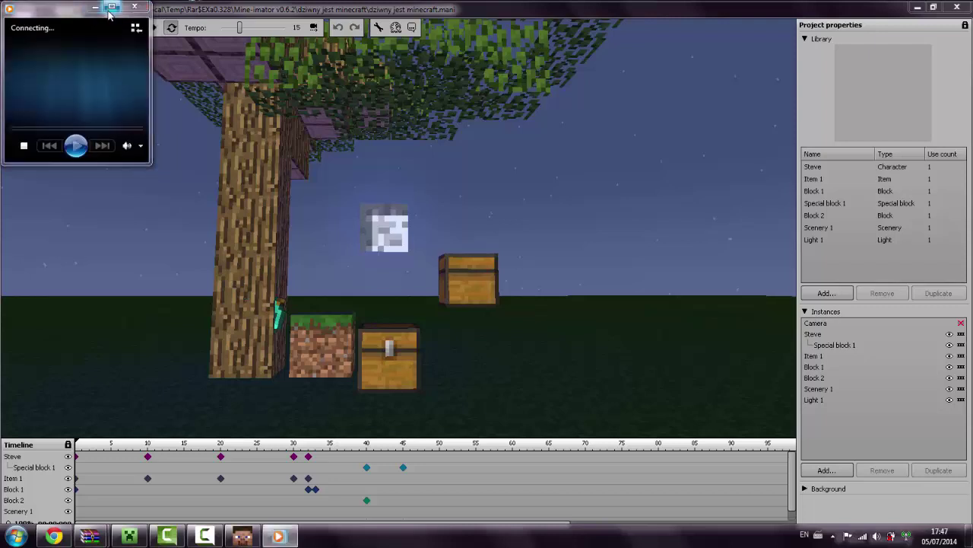
pyautogui.doubleClick(116, 118)
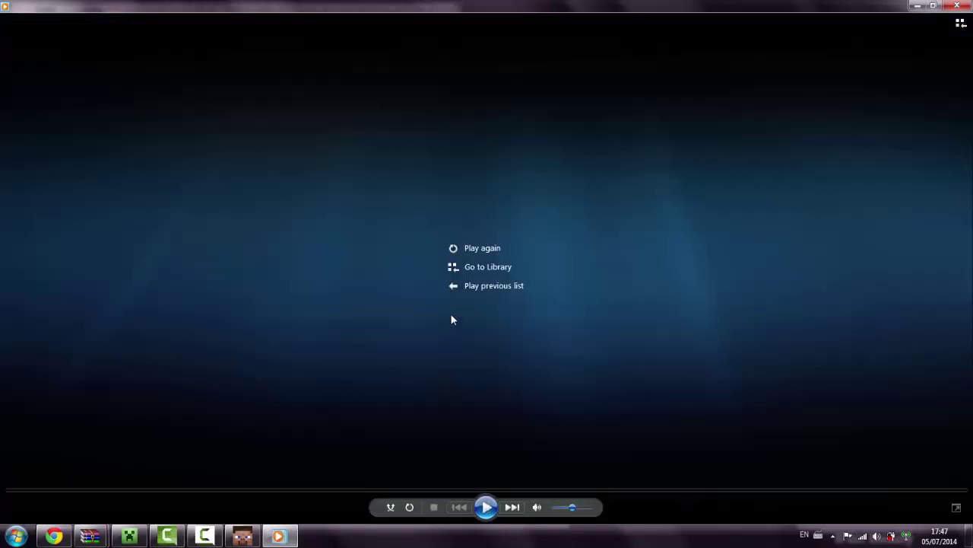
pyautogui.click(479, 248)
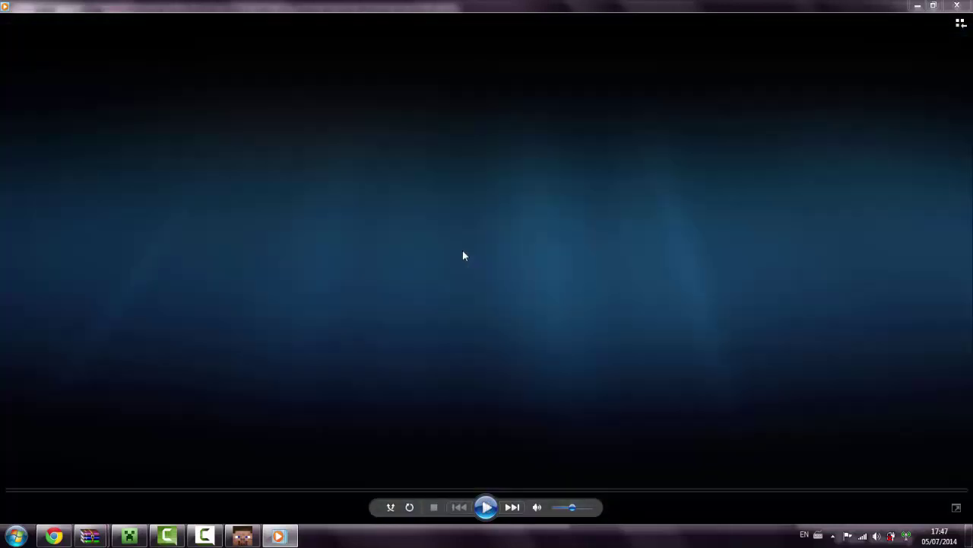
pyautogui.click(464, 251)
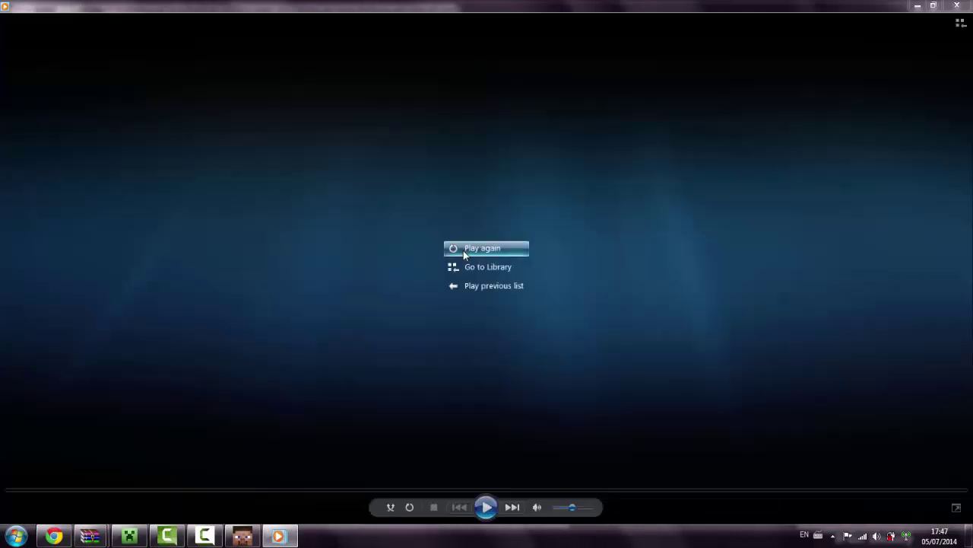
pyautogui.click(463, 250)
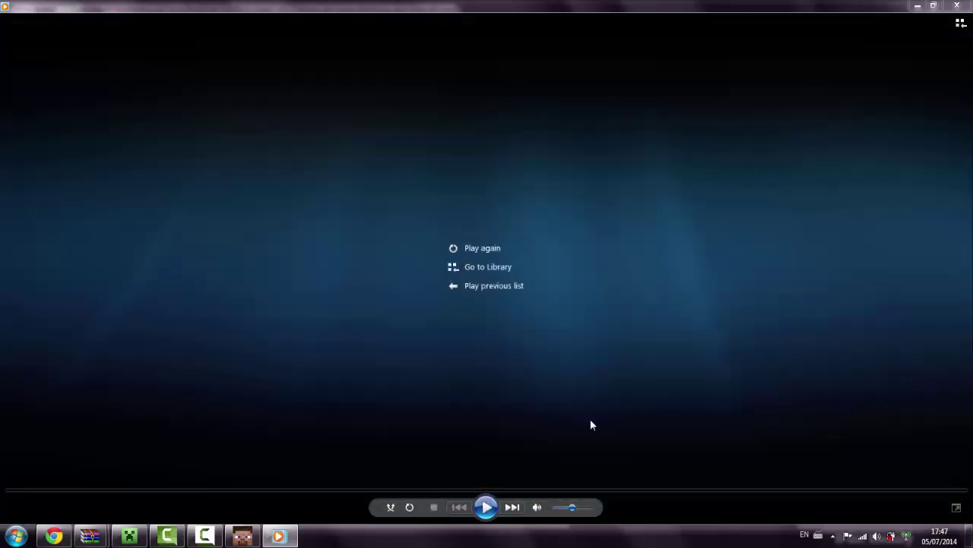
# - Raise the player's volume to maximum, play the exported movie once more and close the player
pyautogui.moveTo(572, 511); pyautogui.dragTo(610, 515)
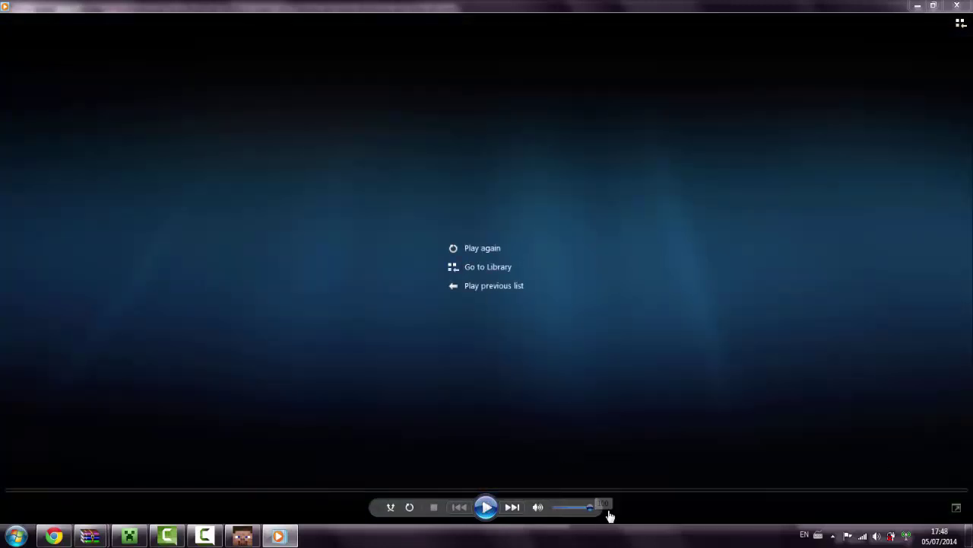
pyautogui.click(491, 508)
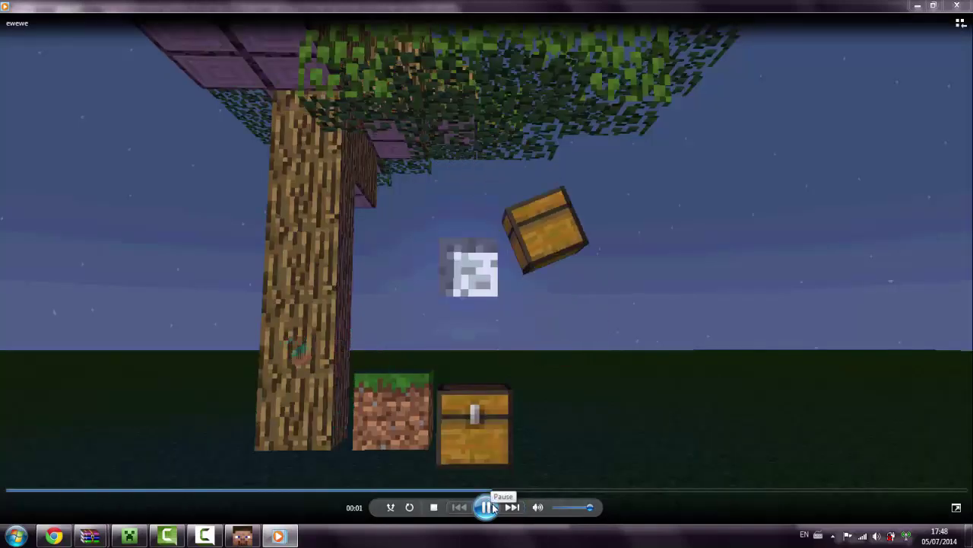
pyautogui.click(958, 6)
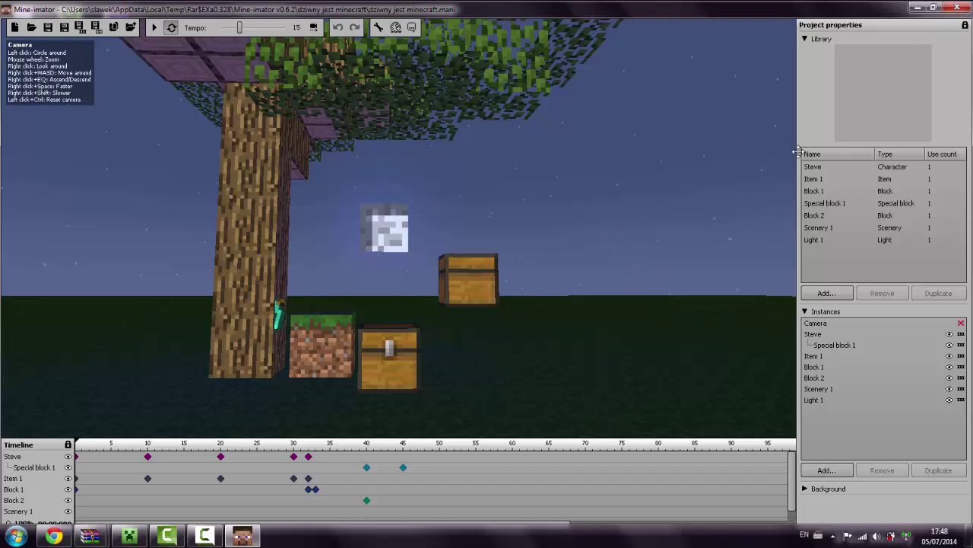
# - Switch to the Minecraft Launcher, leave the mod list and launch the game with the Minecraft 1.5.2 – Moja paczka modów pack
pyautogui.click(129, 537)
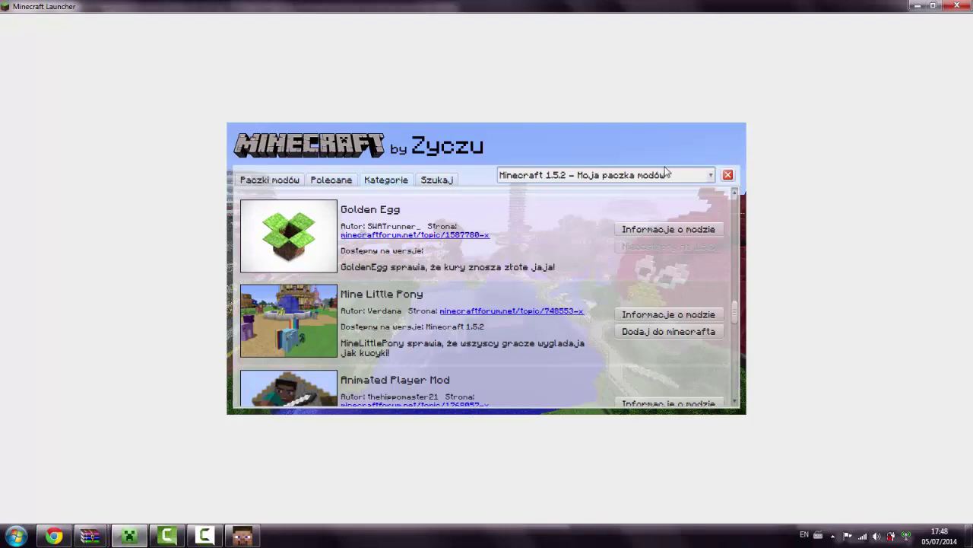
pyautogui.click(727, 175)
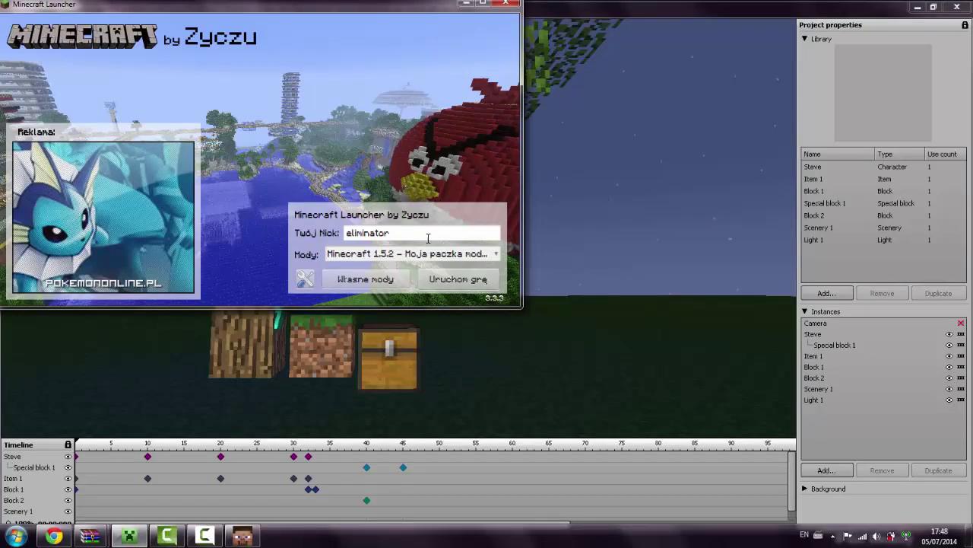
pyautogui.click(456, 278)
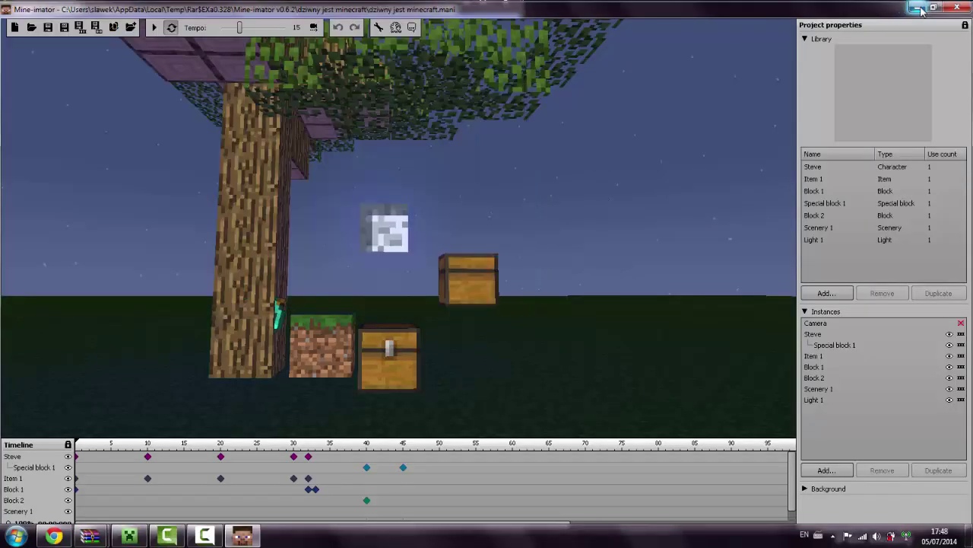
pyautogui.click(205, 537)
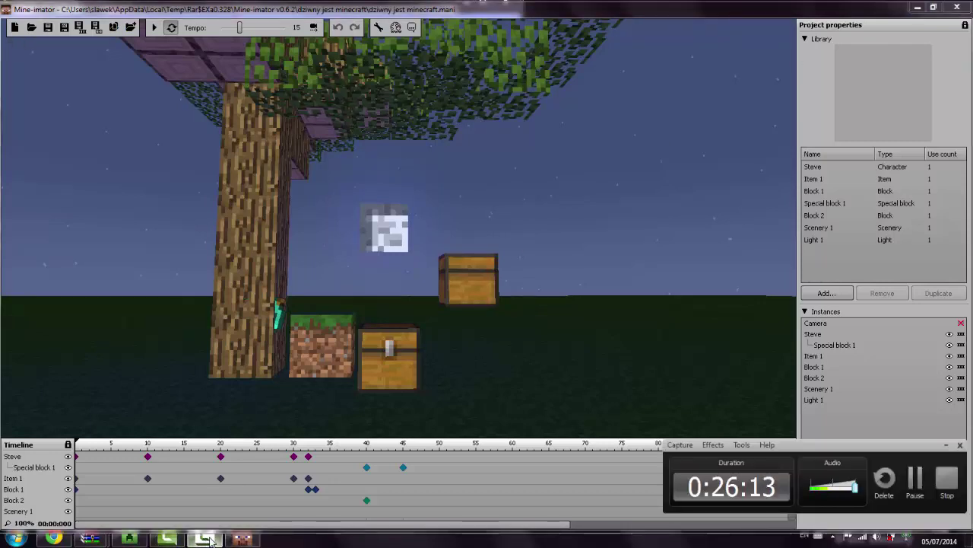
pyautogui.click(212, 539)
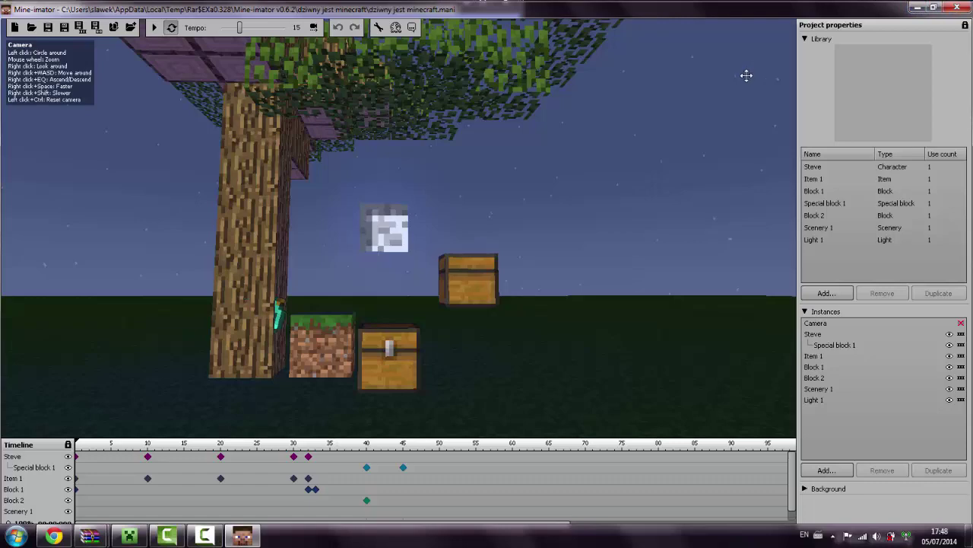
pyautogui.moveTo(747, 74); pyautogui.dragTo(730, 175)
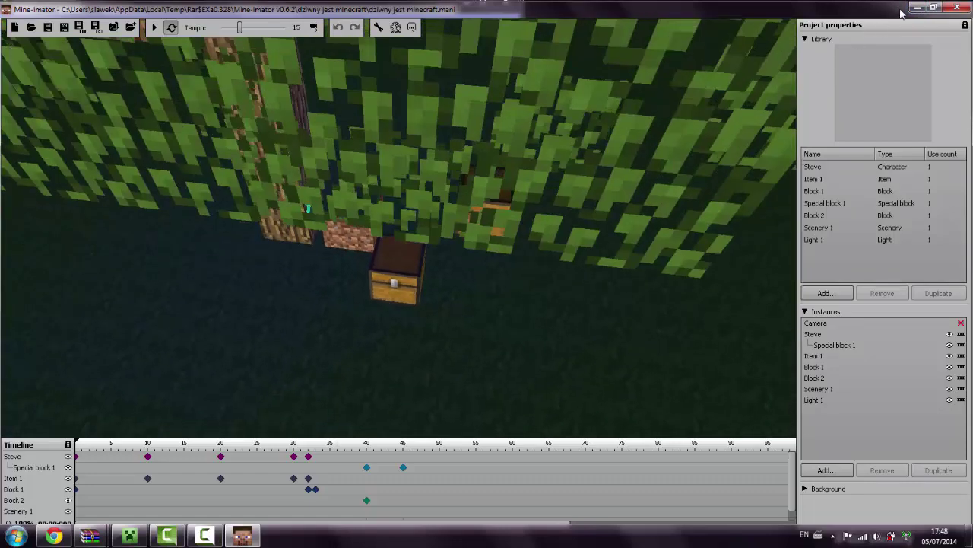
pyautogui.rightClick(304, 537)
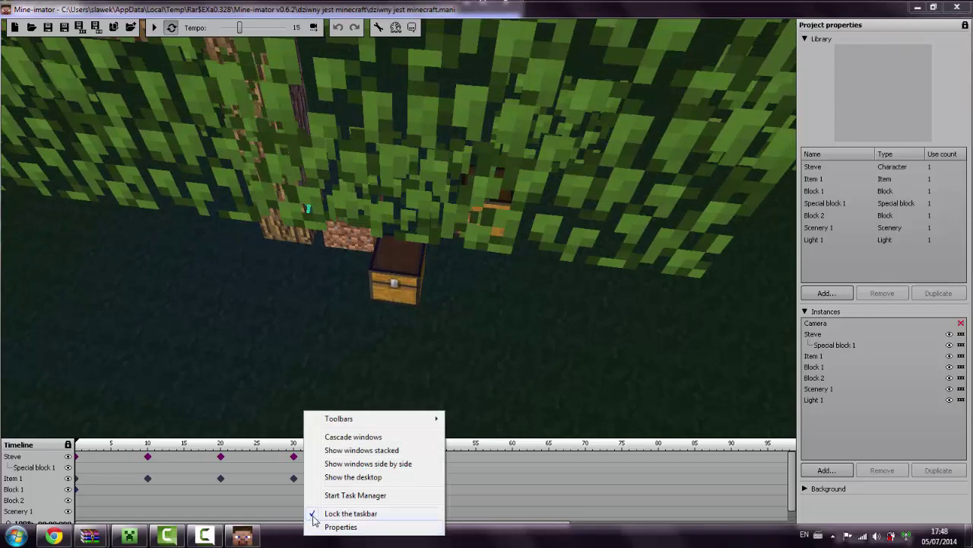
pyautogui.click(222, 356)
# - Close the maximized Mine-imator.zip archive window and Mine-imator, and minimize the Minecraft Launcher to clear the desktop
pyautogui.click(127, 537)
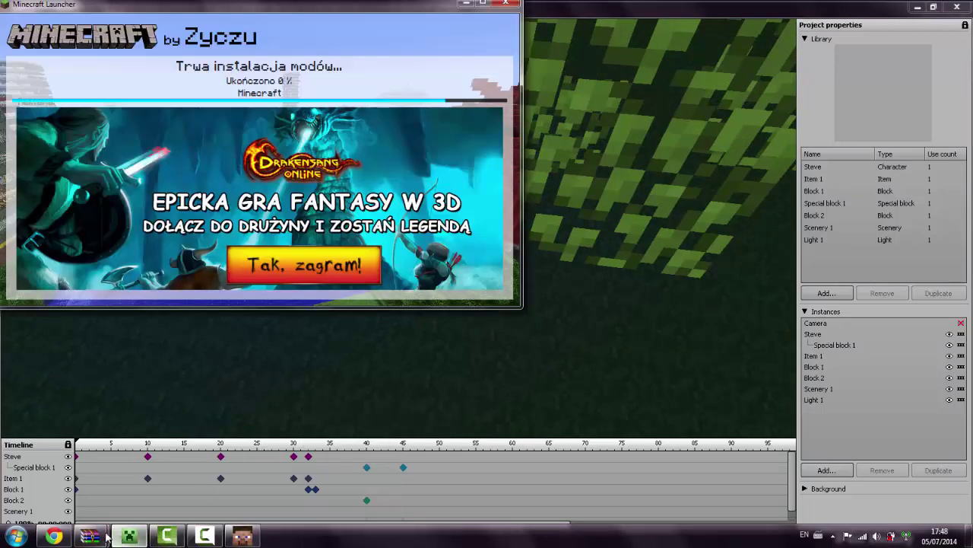
pyautogui.moveTo(104, 537)
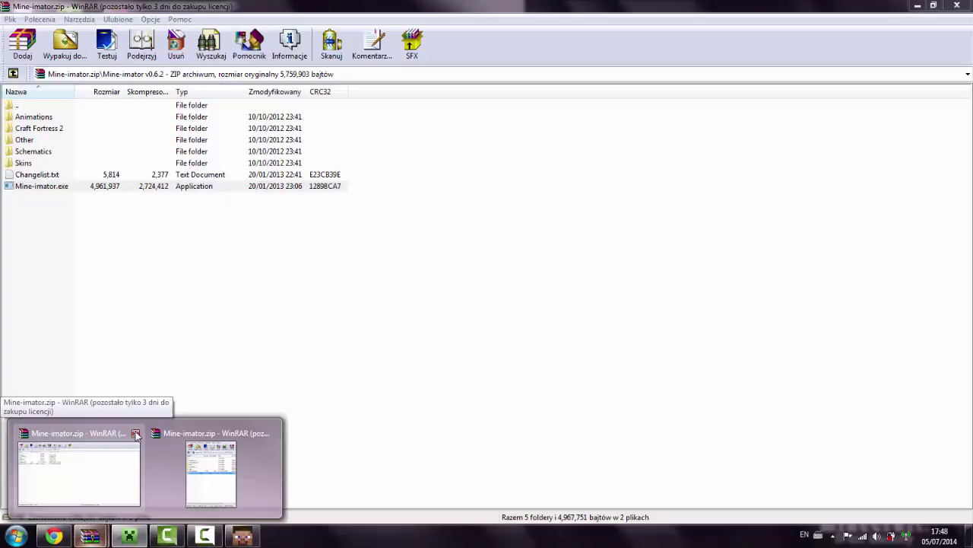
pyautogui.click(137, 434)
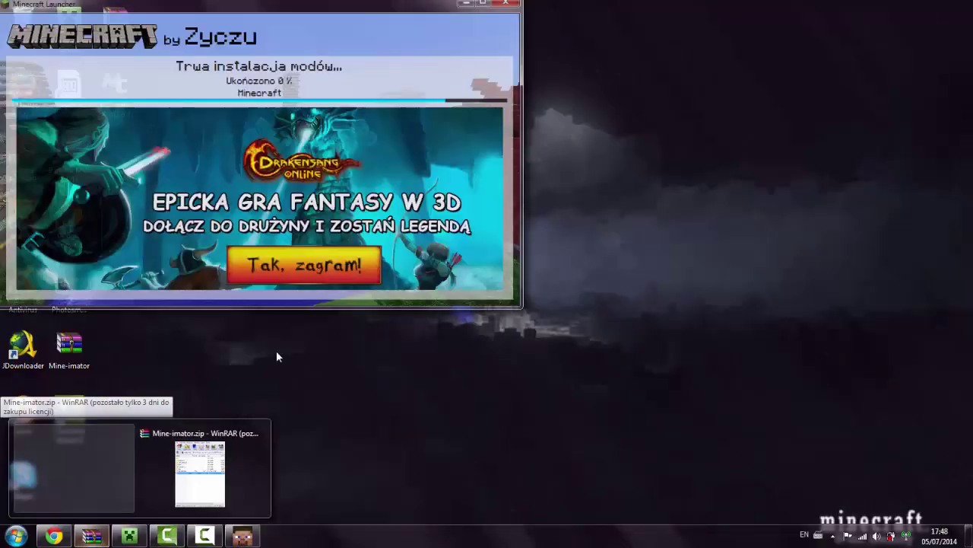
pyautogui.click(921, 8)
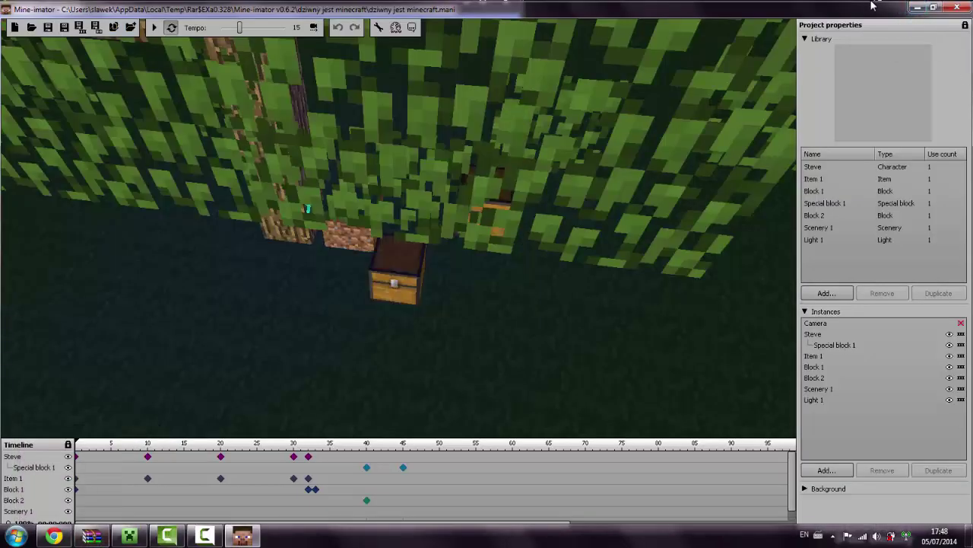
pyautogui.click(957, 7)
pyautogui.click(467, 5)
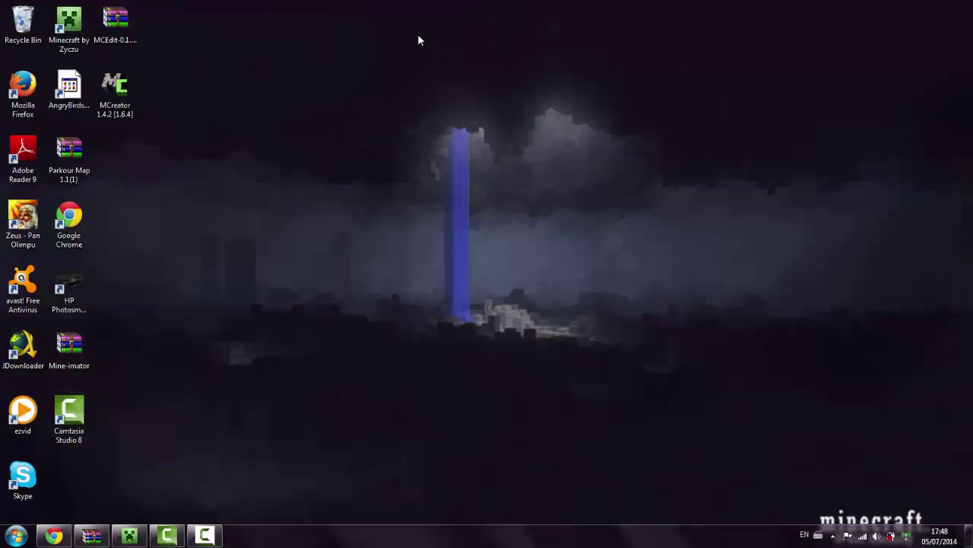
# - Decline adding the modified files to Mine-imator.zip, and close all the duplicate MCEdit archive windows opened from the desktop
pyautogui.click(121, 28)
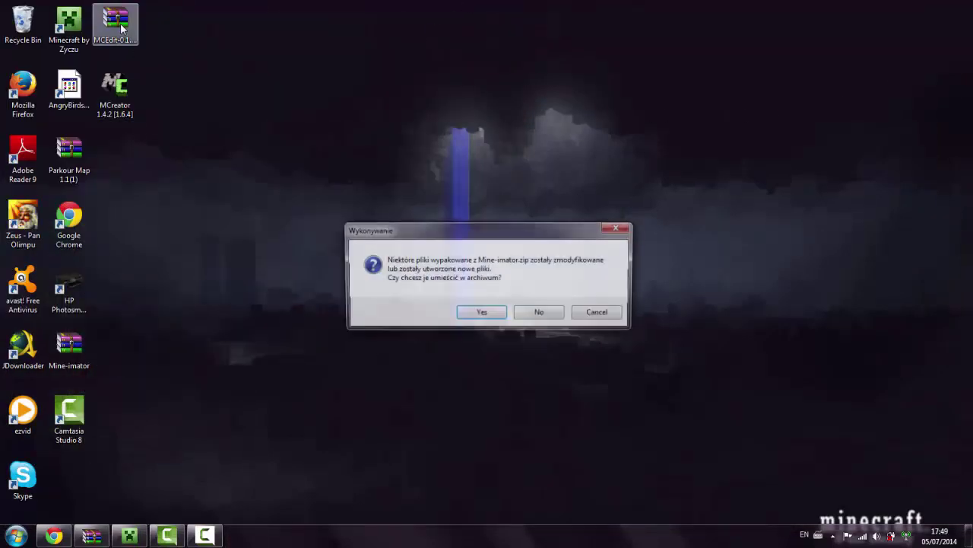
pyautogui.click(549, 314)
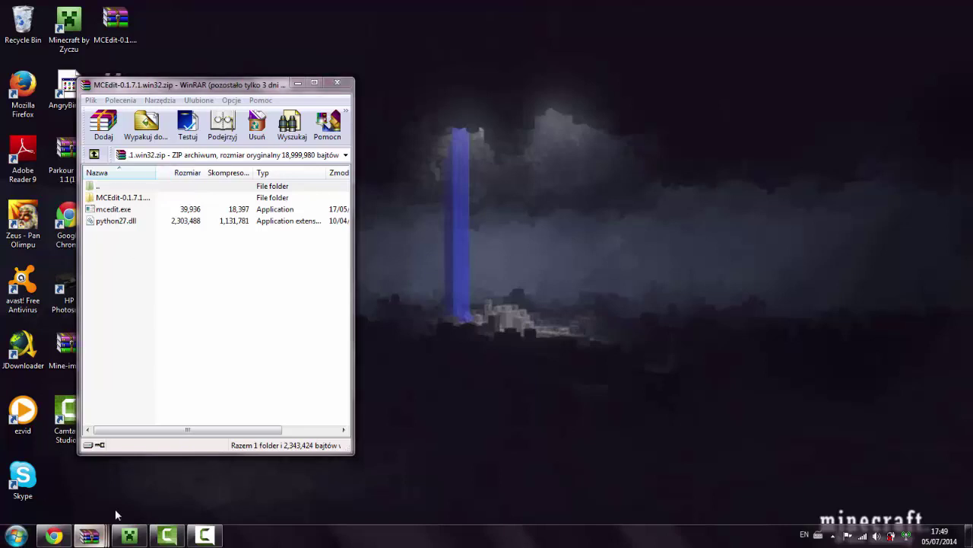
pyautogui.moveTo(89, 534)
pyautogui.click(137, 433)
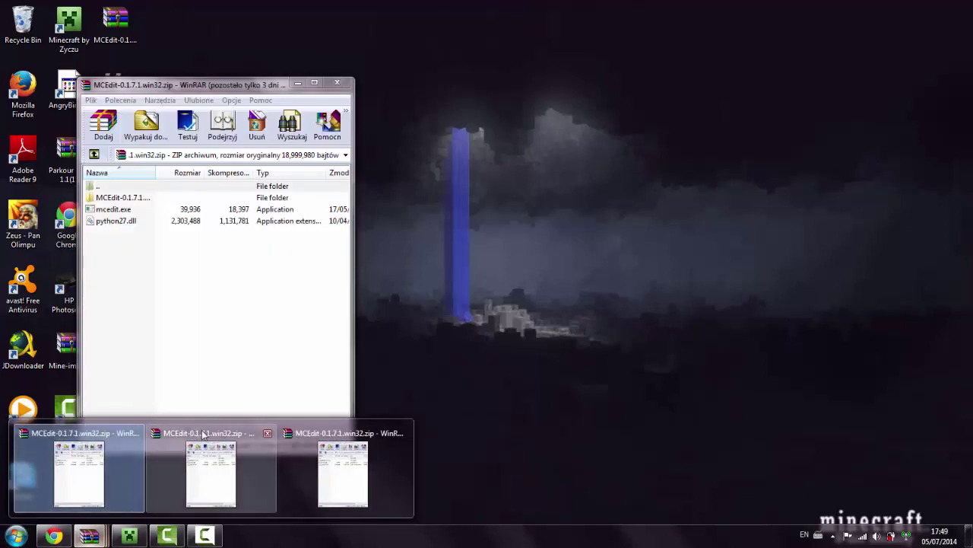
pyautogui.click(272, 433)
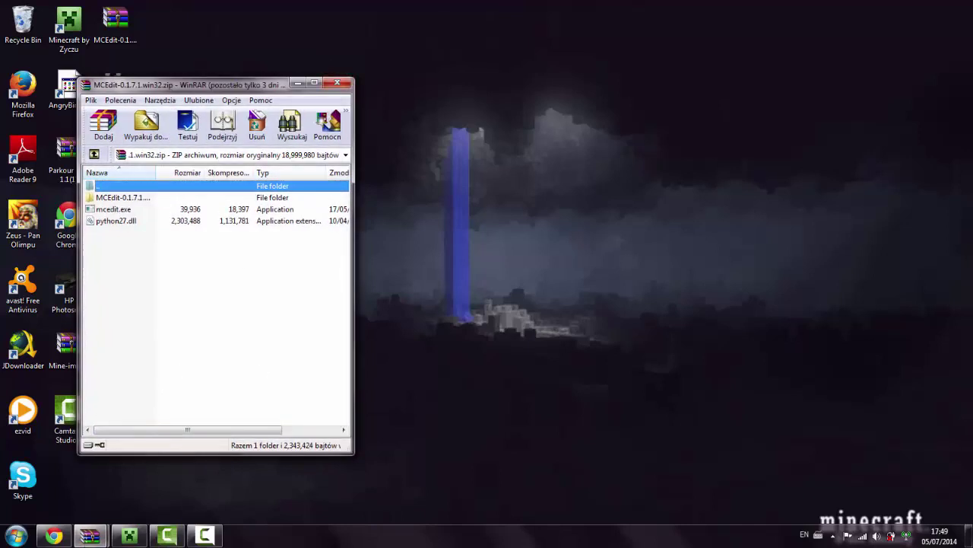
pyautogui.click(337, 83)
pyautogui.click(337, 83)
pyautogui.click(337, 83)
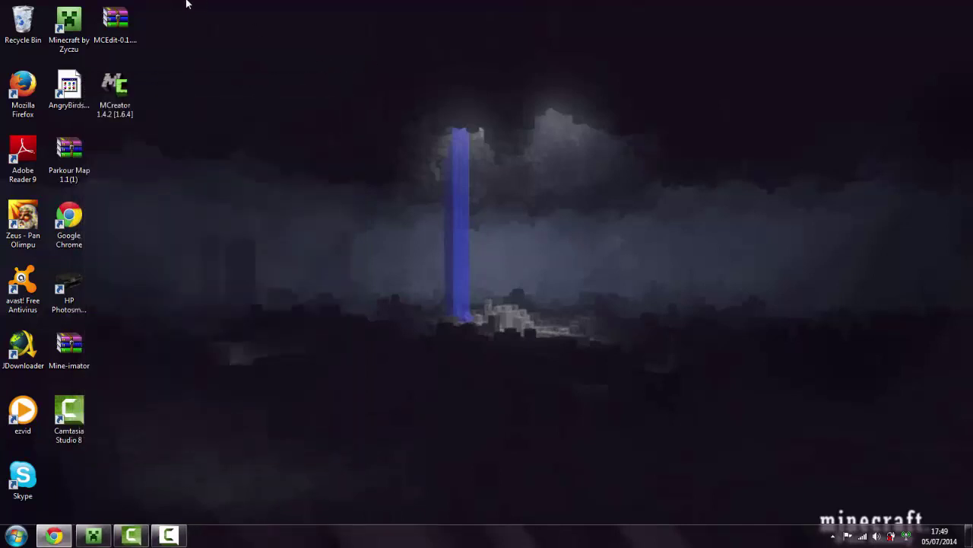
# - Open the MCEdit-0.1.7.1.win32.zip archive from the desktop, and briefly check the Minecraft Launcher before minimizing it again
pyautogui.doubleClick(130, 21)
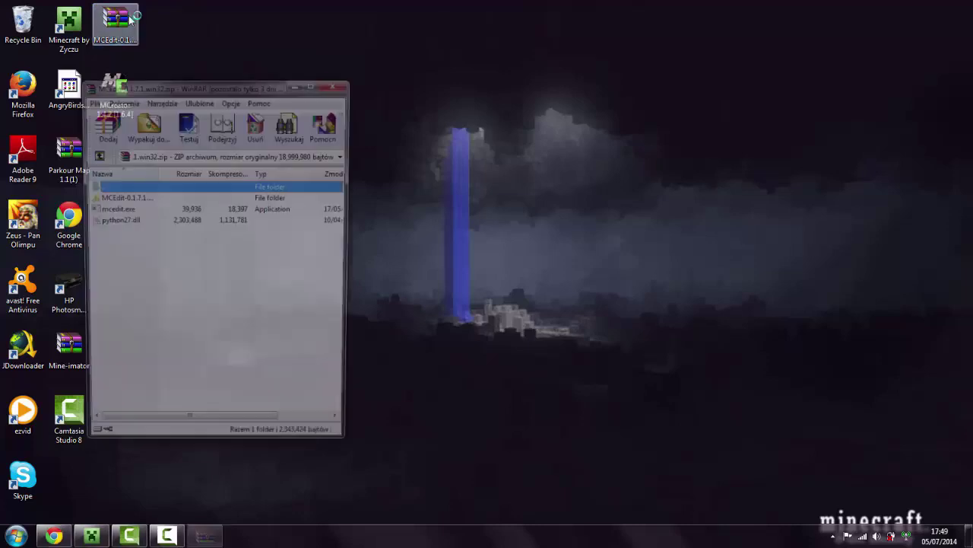
pyautogui.click(91, 536)
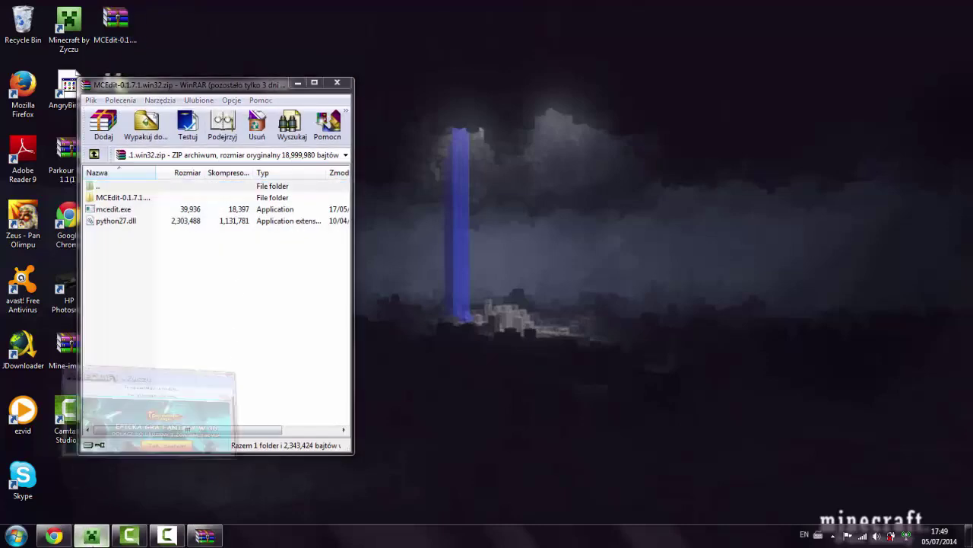
pyautogui.click(91, 536)
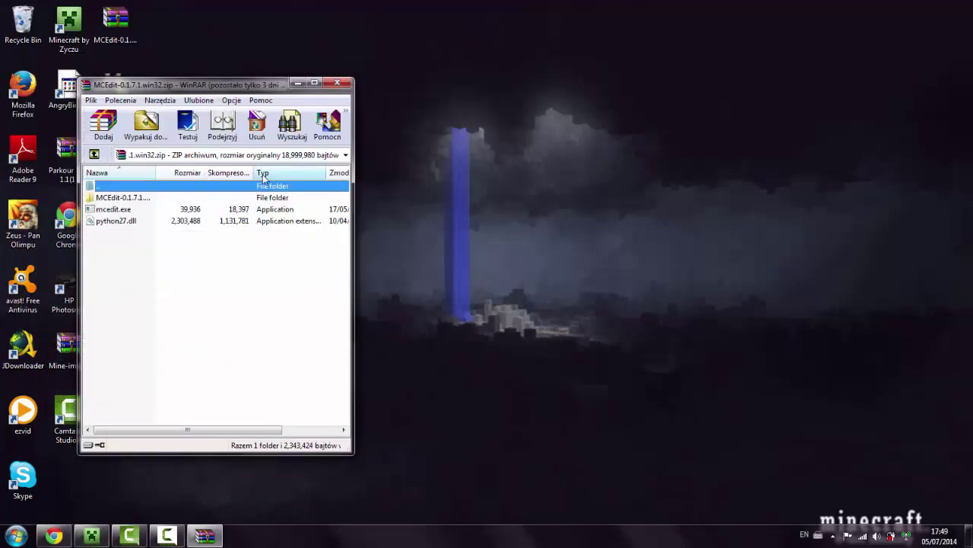
# - Run mcedit.exe from the MCEdit archive, maximize the MCEdit window and get past the world warning and error-reporting prompts
pyautogui.click(256, 211)
pyautogui.click(255, 209)
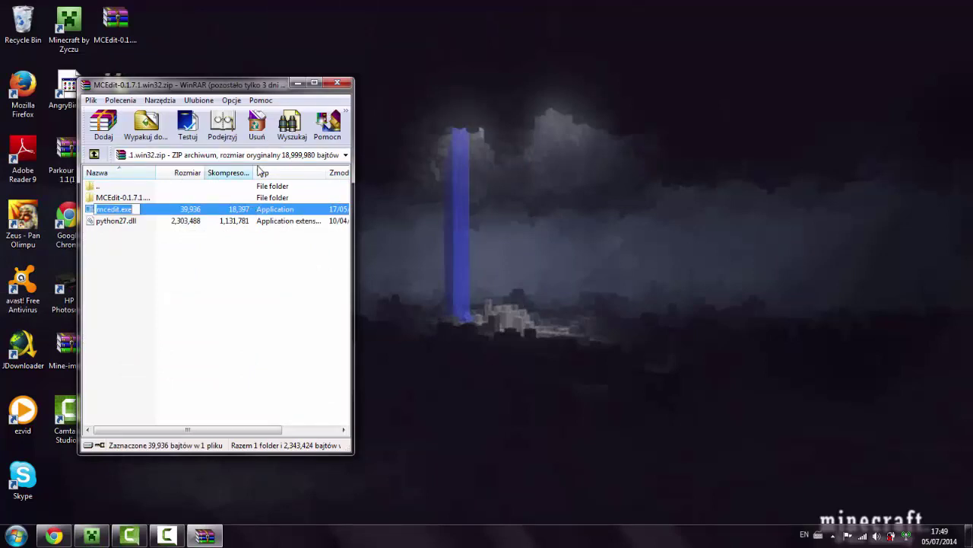
pyautogui.doubleClick(202, 209)
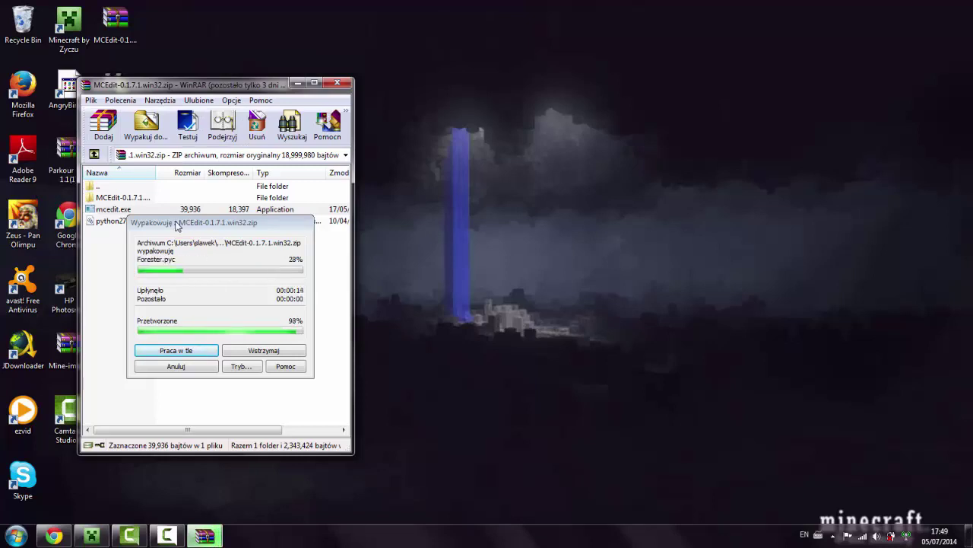
pyautogui.click(521, 282)
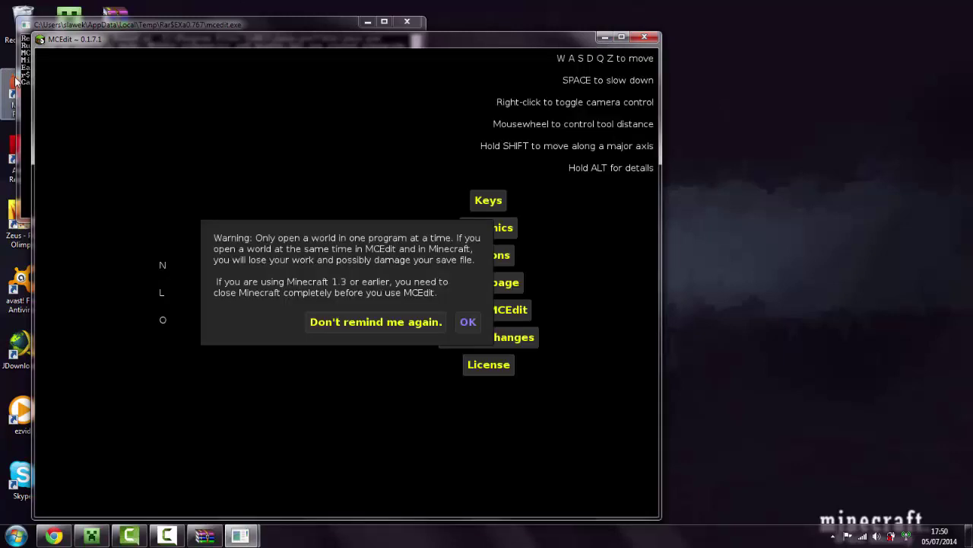
pyautogui.click(622, 37)
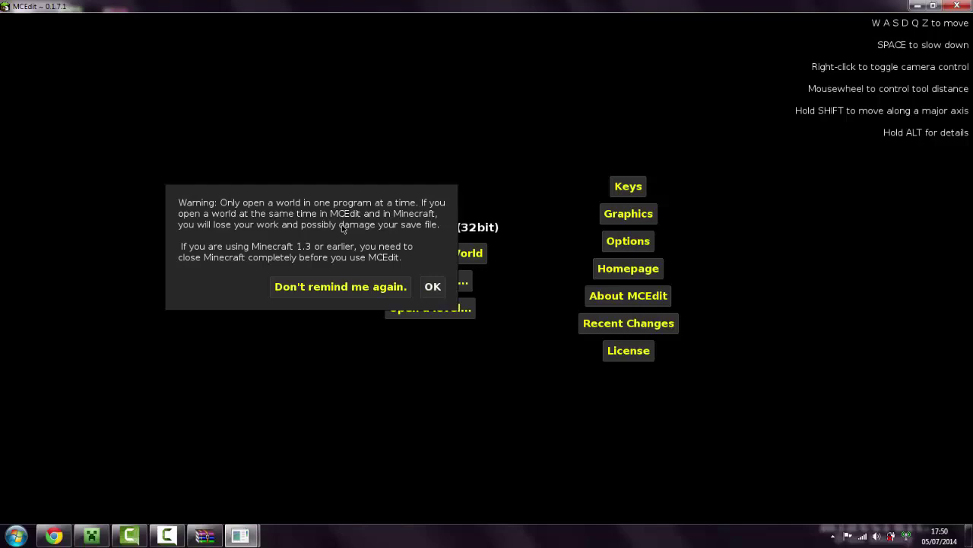
pyautogui.press('Return')
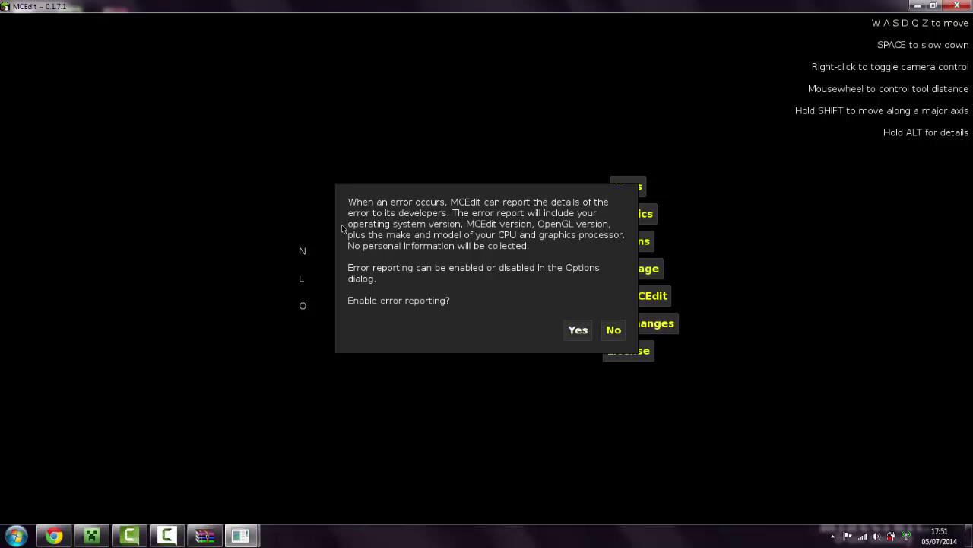
pyautogui.press('Return')
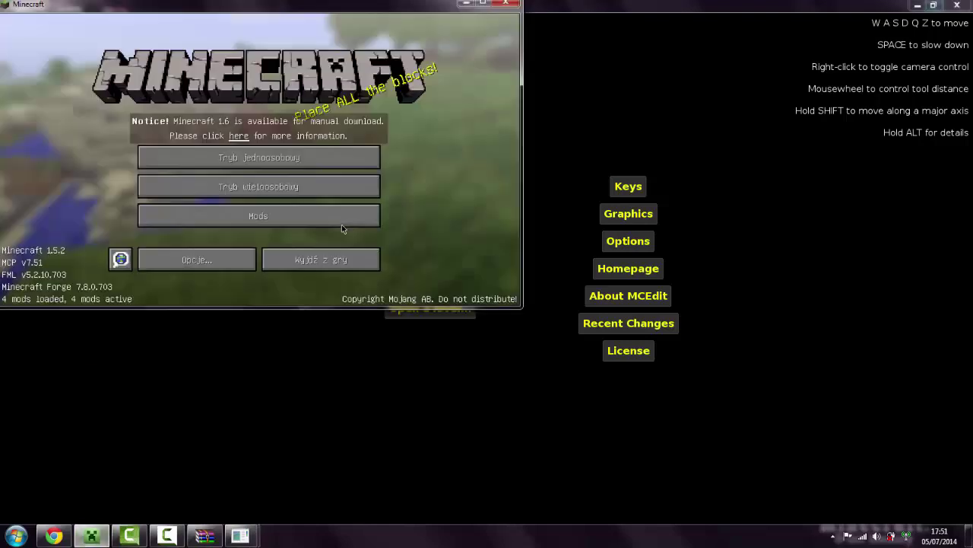
# - Switch to Minecraft, maximize its window and begin a new single-player world with the game mode set to Kreatywny
pyautogui.press('super+Up')
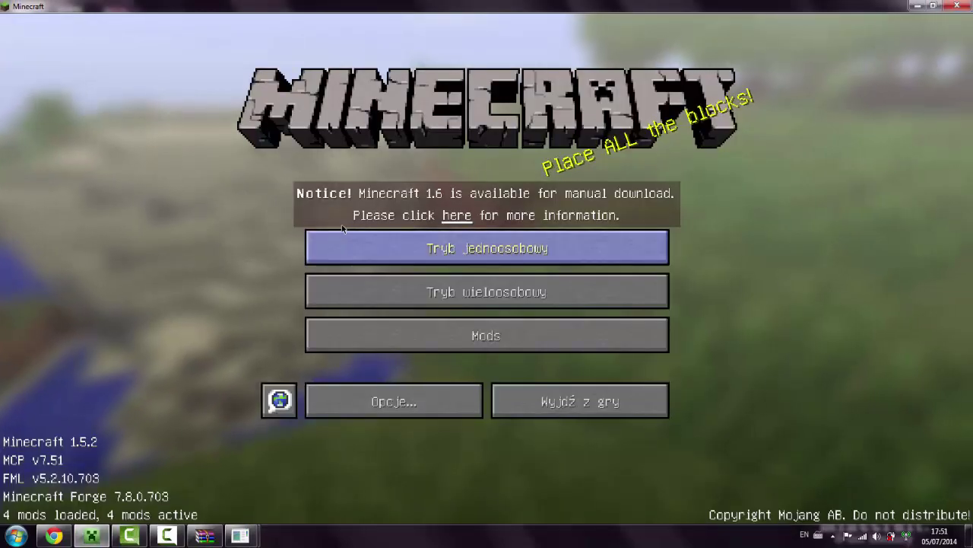
pyautogui.click(341, 225)
pyautogui.click(631, 448)
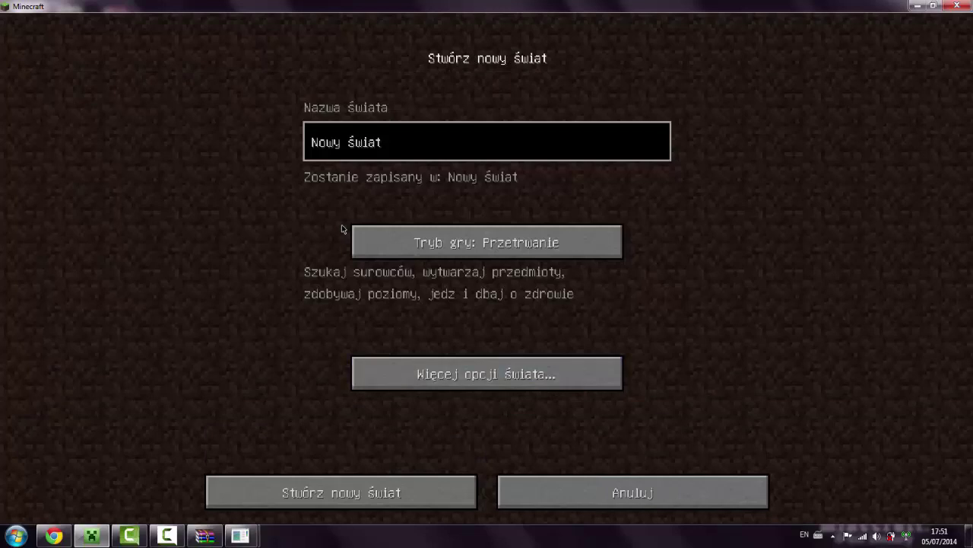
pyautogui.click(341, 229)
pyautogui.click(341, 228)
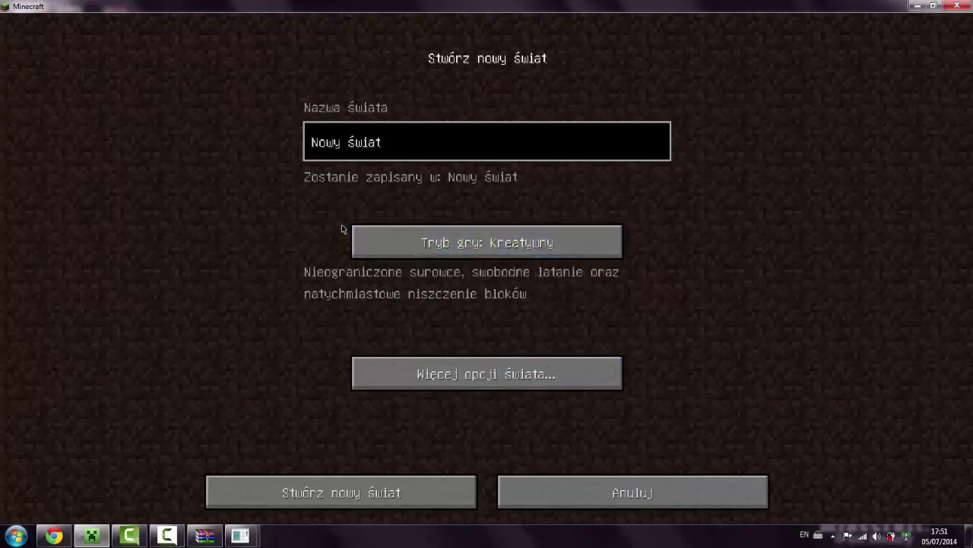
# - Replace the default name of the new world with Byle jak
pyautogui.press('BackSpace')
pyautogui.press('BackSpace')
pyautogui.press('BackSpace')
pyautogui.press('BackSpace')
pyautogui.press('BackSpace')
pyautogui.press('BackSpace')
pyautogui.press('BackSpace')
pyautogui.press('BackSpace')
pyautogui.press('BackSpace')
pyautogui.press('BackSpace')
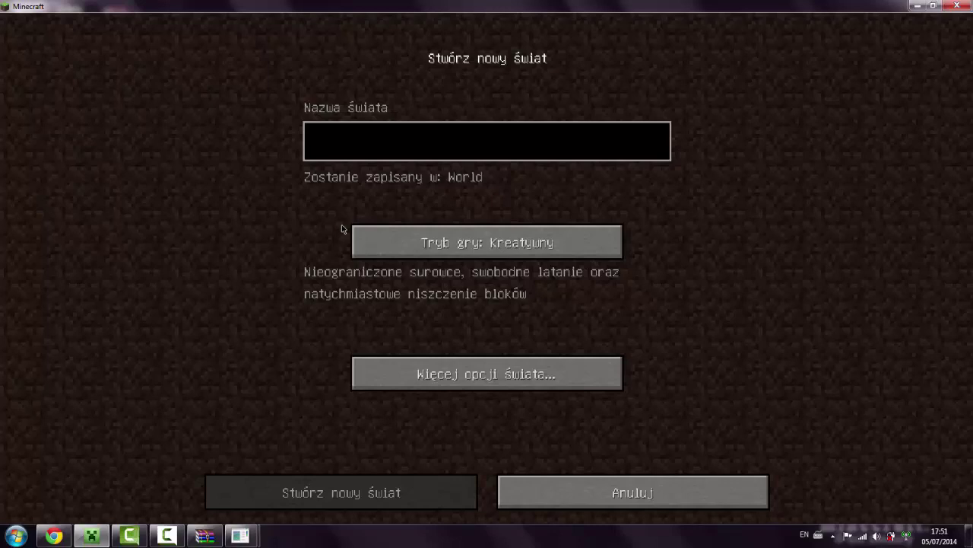
pyautogui.write('By')
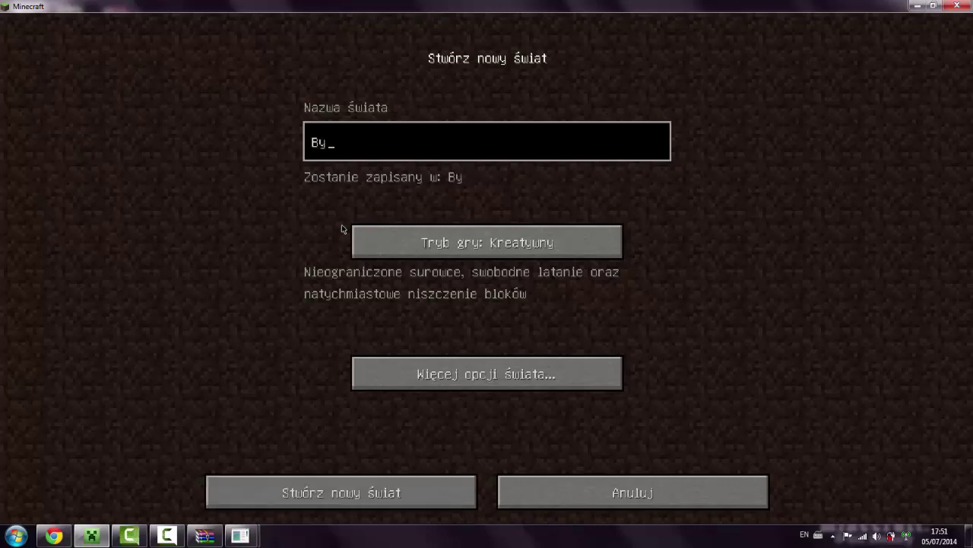
pyautogui.write('le jak')
# - Set the world type to Super płaski, toggle structure generation, and create the world
pyautogui.click(487, 373)
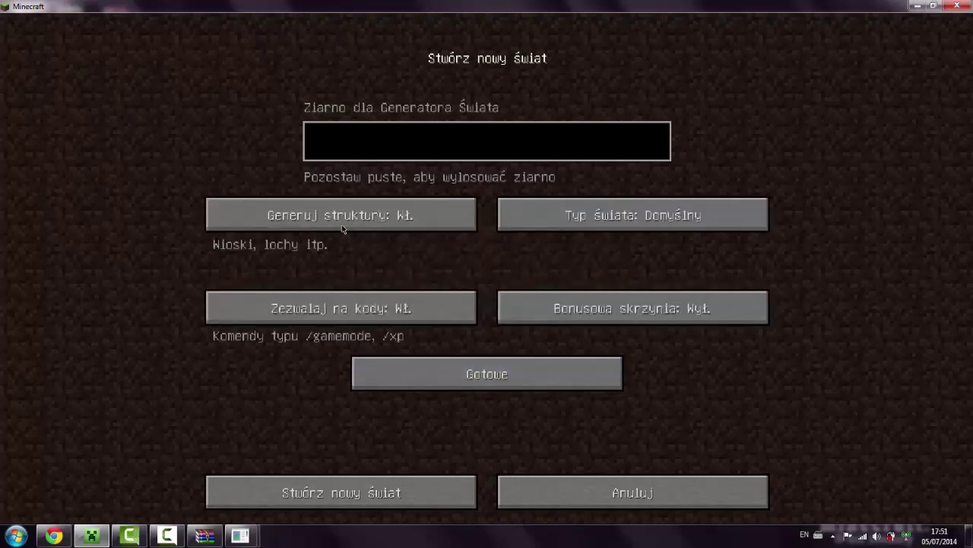
pyautogui.click(633, 215)
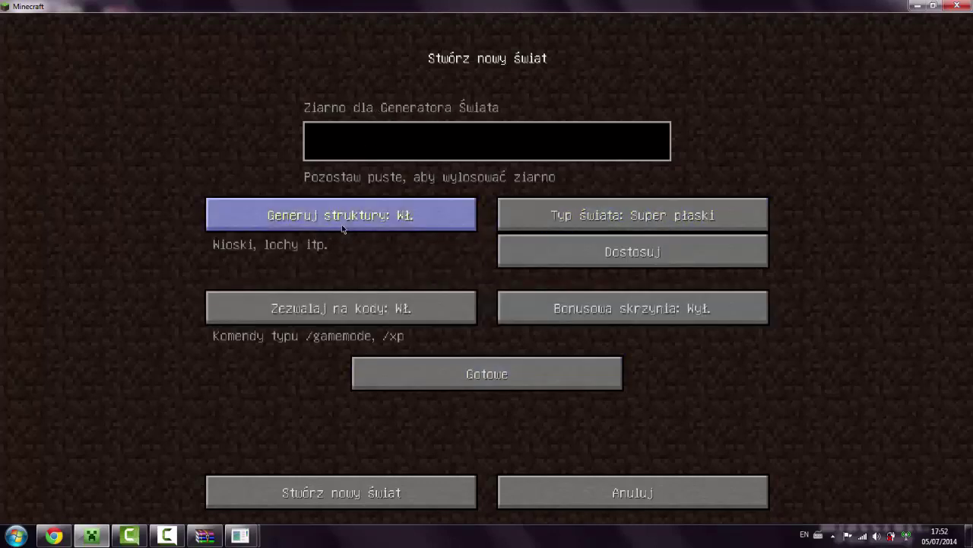
pyautogui.click(342, 215)
pyautogui.click(341, 492)
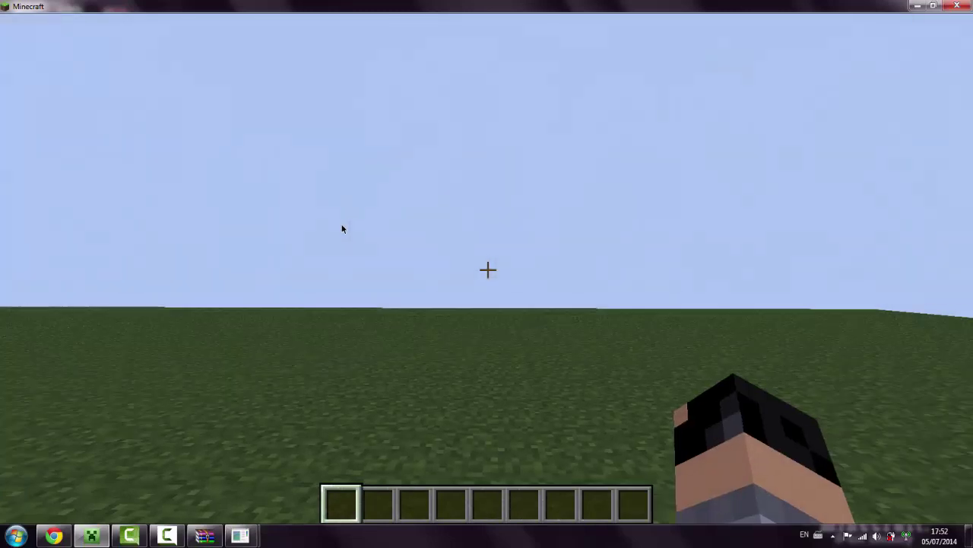
# - From the Mechanizmy items of the creative inventory, put a core block in the first hotbar slot
pyautogui.press('e')
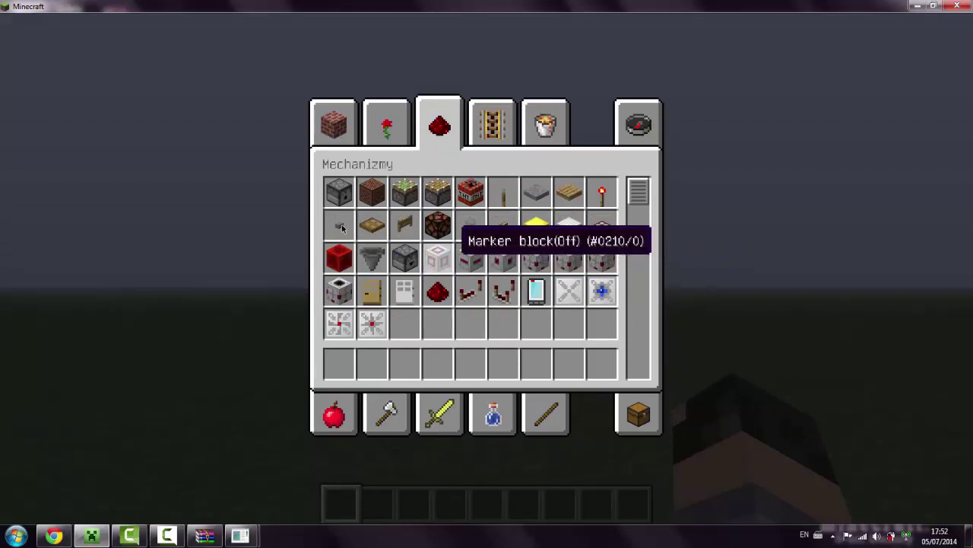
pyautogui.click(470, 259)
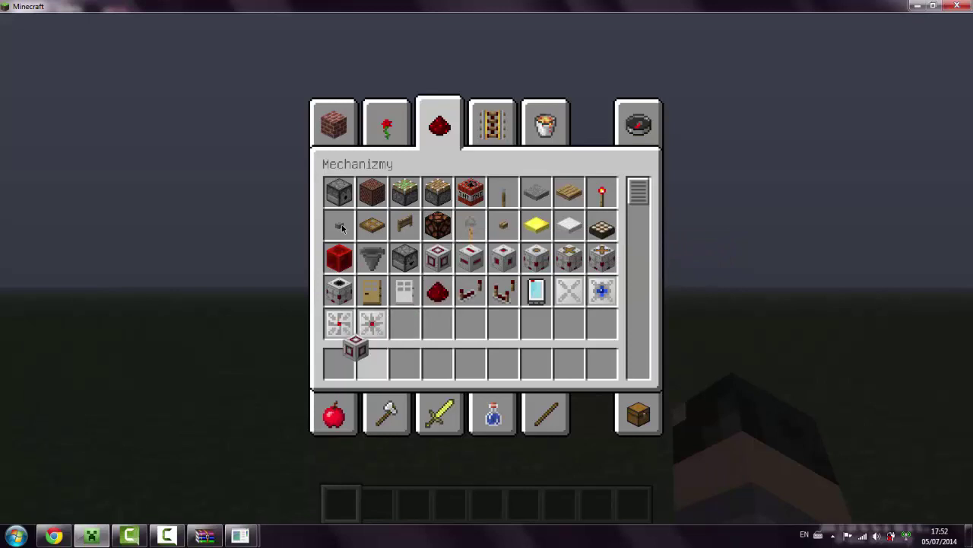
pyautogui.click(338, 363)
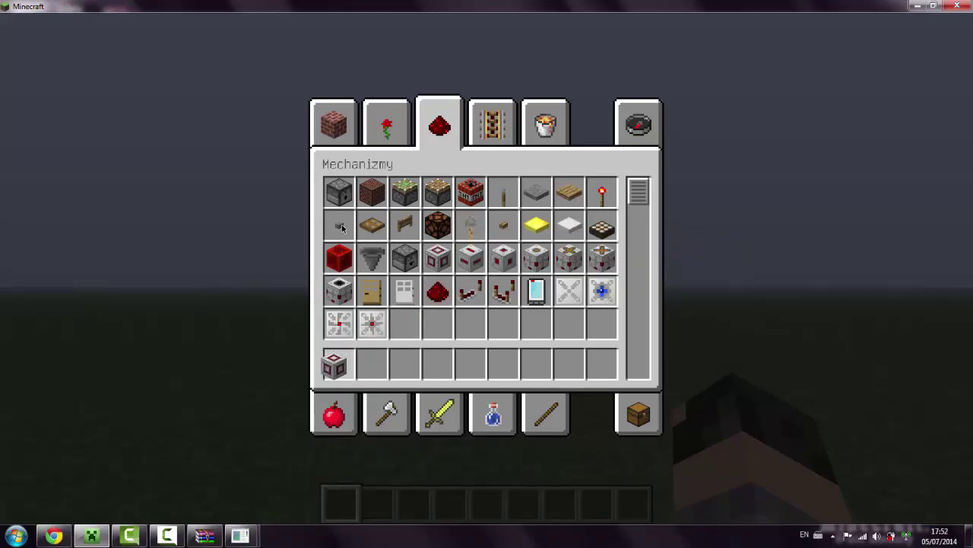
pyautogui.click(338, 363)
pyautogui.click(536, 324)
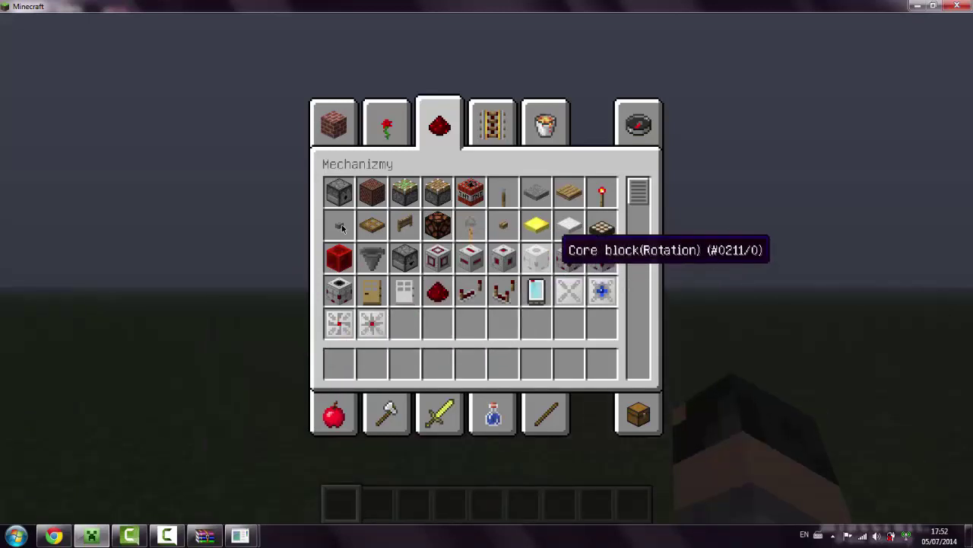
pyautogui.click(547, 257)
pyautogui.click(339, 363)
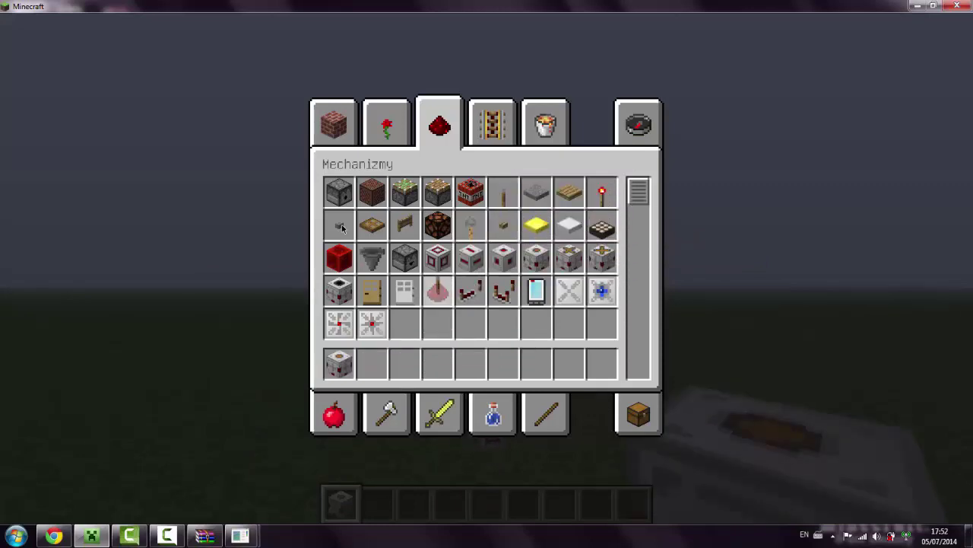
# - Add a lever to the second hotbar slot and a stone block to the third, and leave the inventory
pyautogui.click(371, 364)
pyautogui.click(337, 103)
pyautogui.click(336, 187)
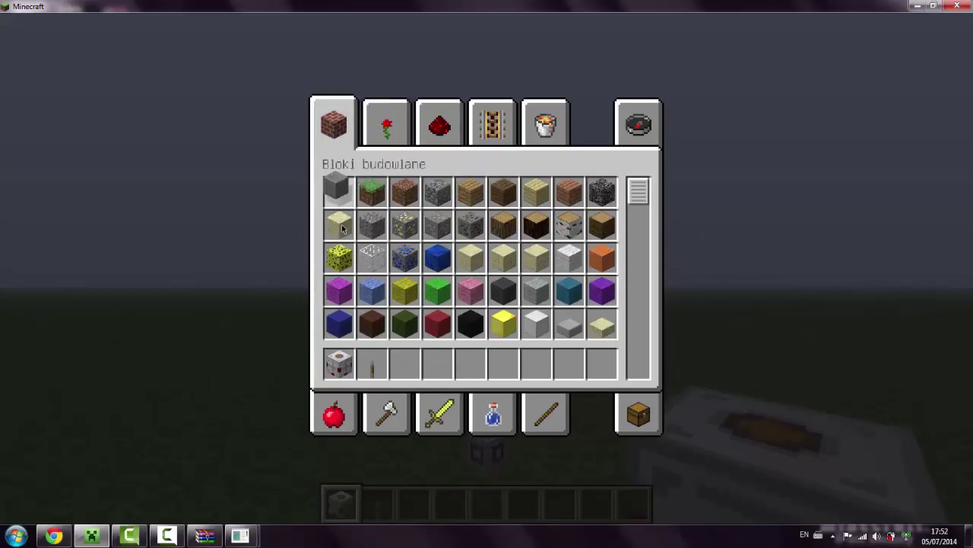
pyautogui.click(338, 190)
pyautogui.click(405, 363)
pyautogui.press('e')
pyautogui.press('e')
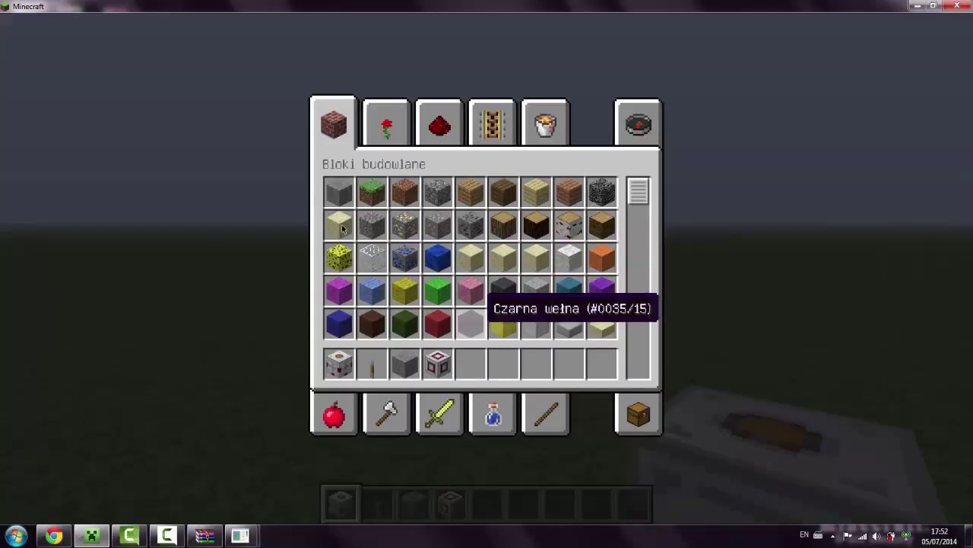
pyautogui.press('e')
# - Place the core block on the grass with a row of stone on top and a lever in front, and try the lever
pyautogui.rightClick(342, 227)
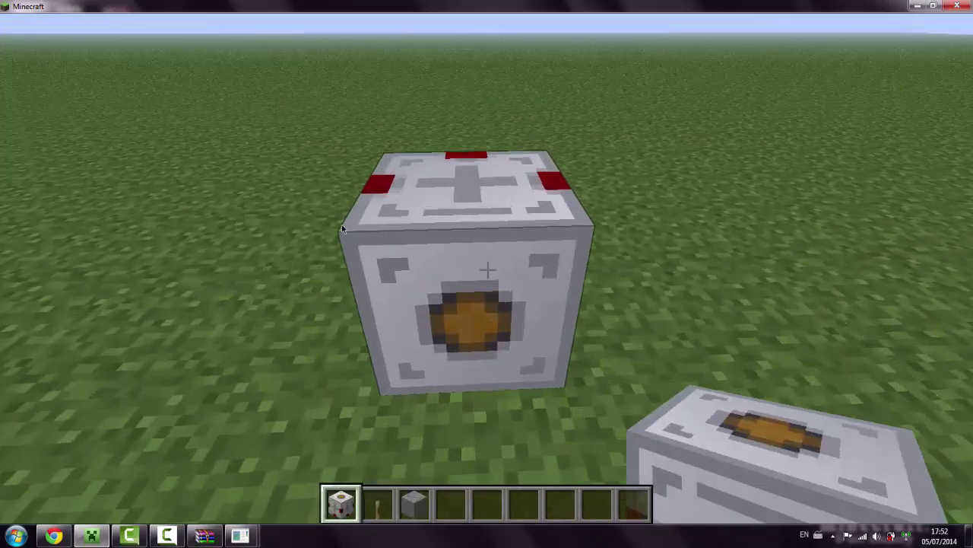
pyautogui.scroll(-2, 342, 228)
pyautogui.rightClick(342, 228)
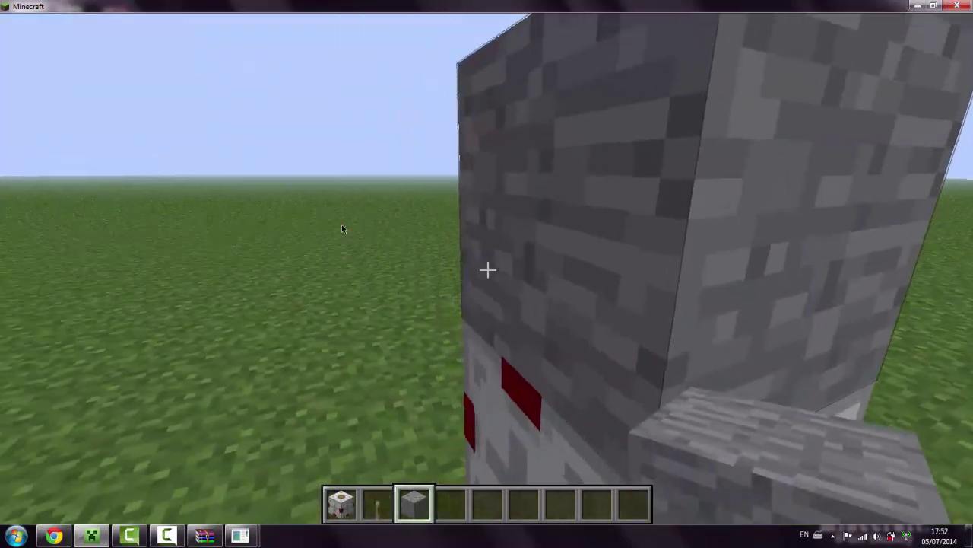
pyautogui.scroll(1, 343, 228)
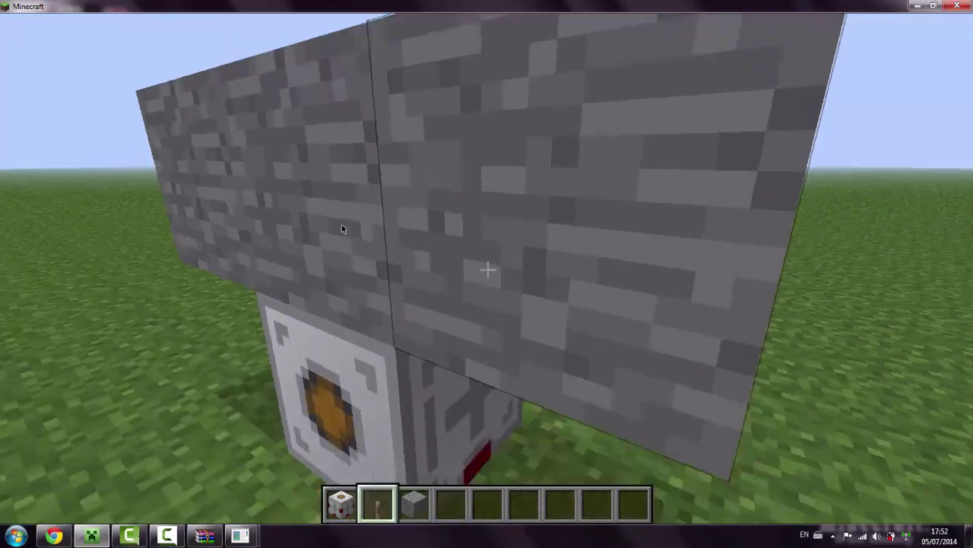
pyautogui.rightClick(343, 228)
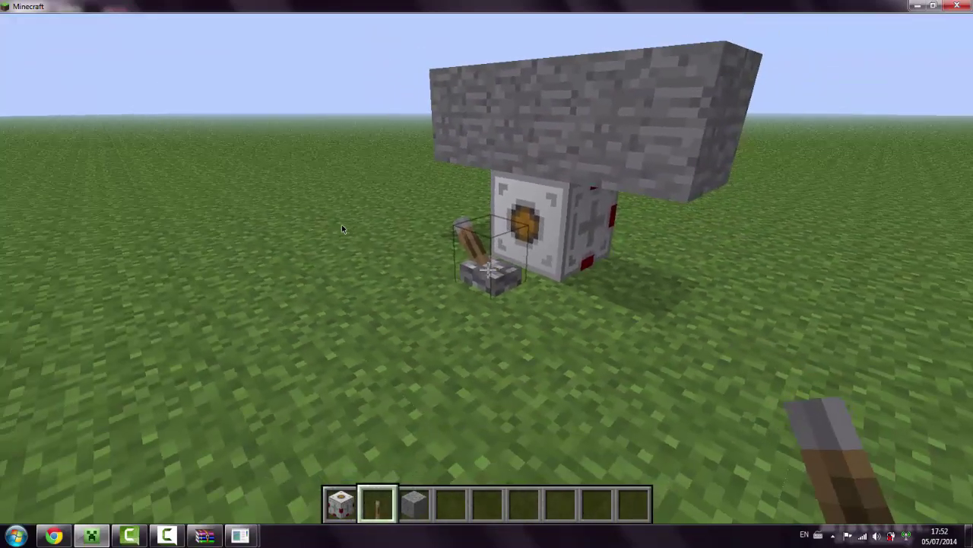
pyautogui.rightClick(342, 228)
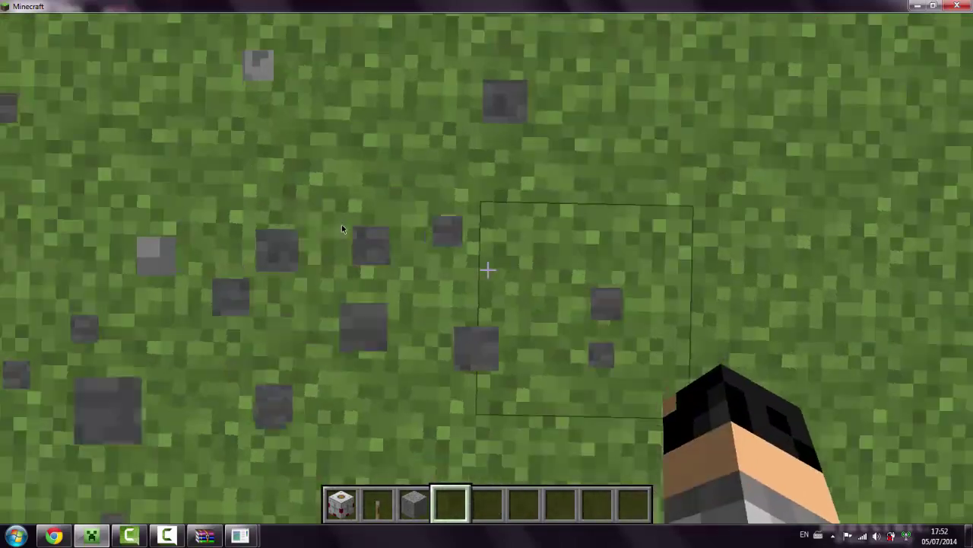
# - Rebuild the contraption with a row of stone blocks across the upward-facing core block and a lever on the grass beside it
pyautogui.press('3')
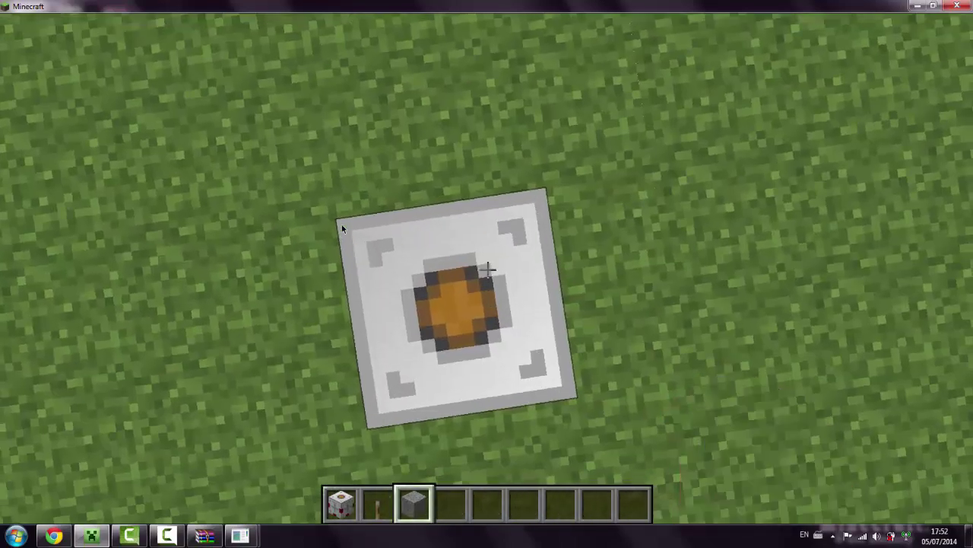
pyautogui.rightClick(342, 228)
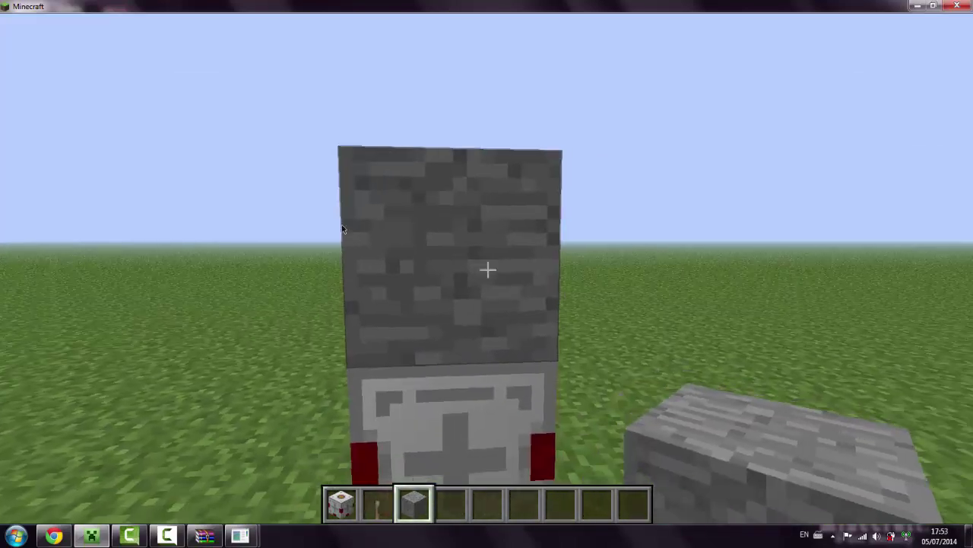
pyautogui.rightClick(343, 228)
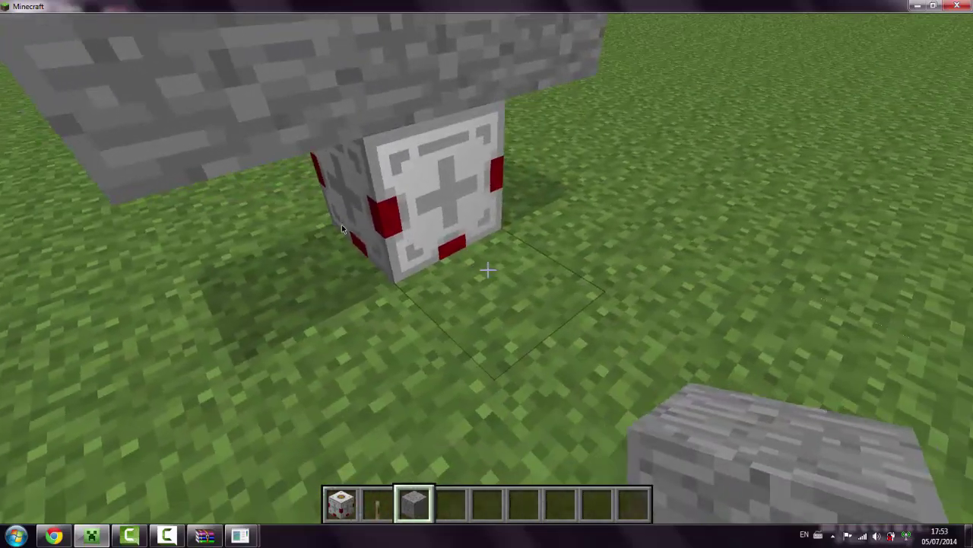
pyautogui.press('1')
pyautogui.rightClick(342, 228)
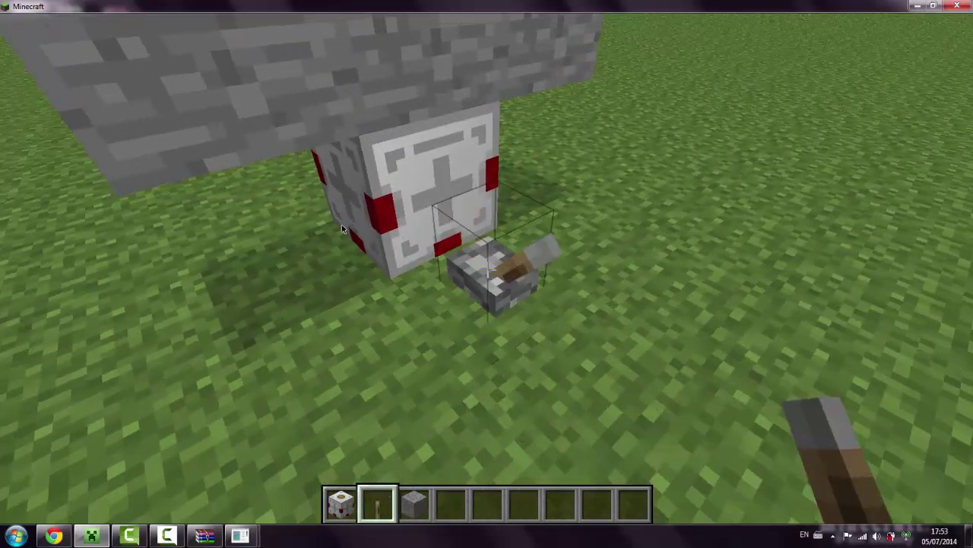
# - Operate the lever with an empty hand, and break the core block beneath the stone row
pyautogui.press('3')
pyautogui.press('4')
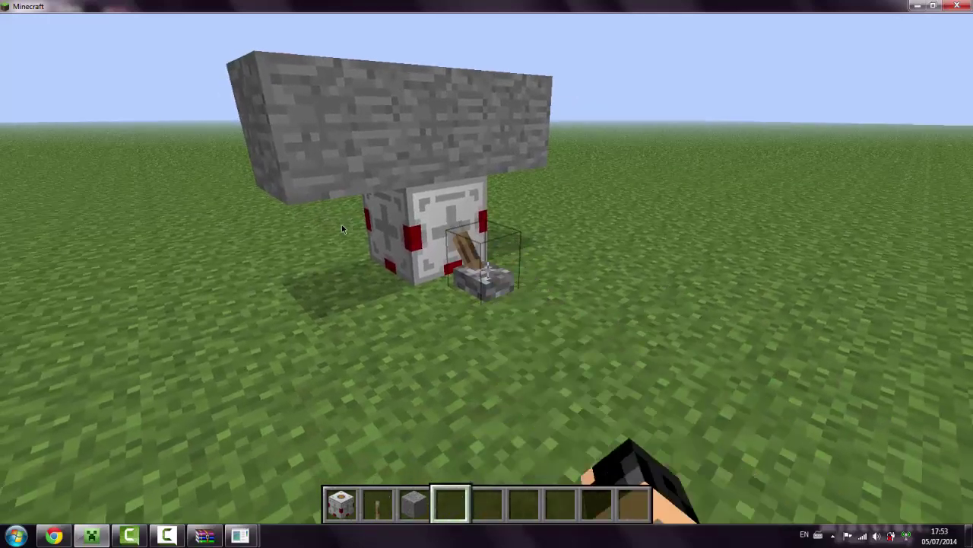
pyautogui.rightClick(342, 228)
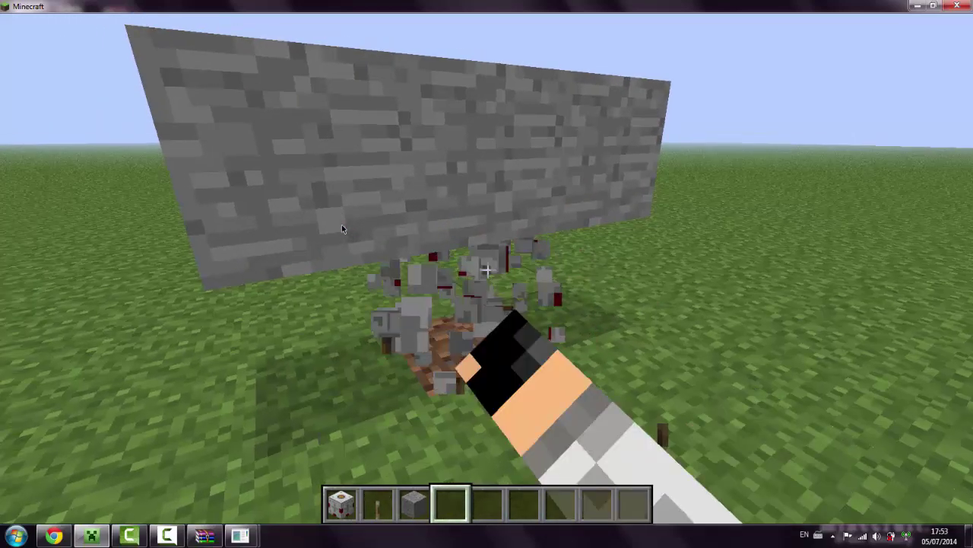
# - Look over the mod's marker blocks and plates in the Mechanizmy inventory, and leave the current world for the title screen
pyautogui.press('e')
pyautogui.press('e')
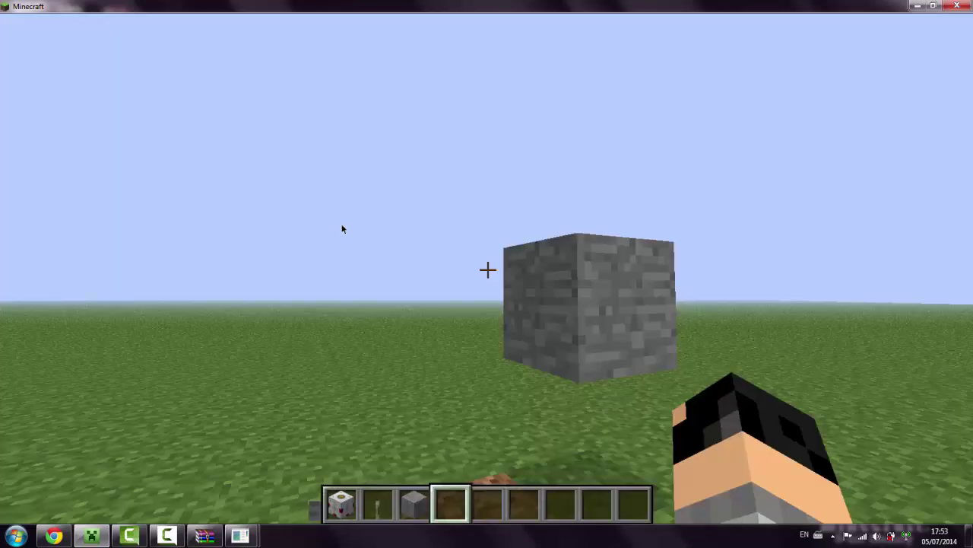
pyautogui.press('e')
pyautogui.click(440, 124)
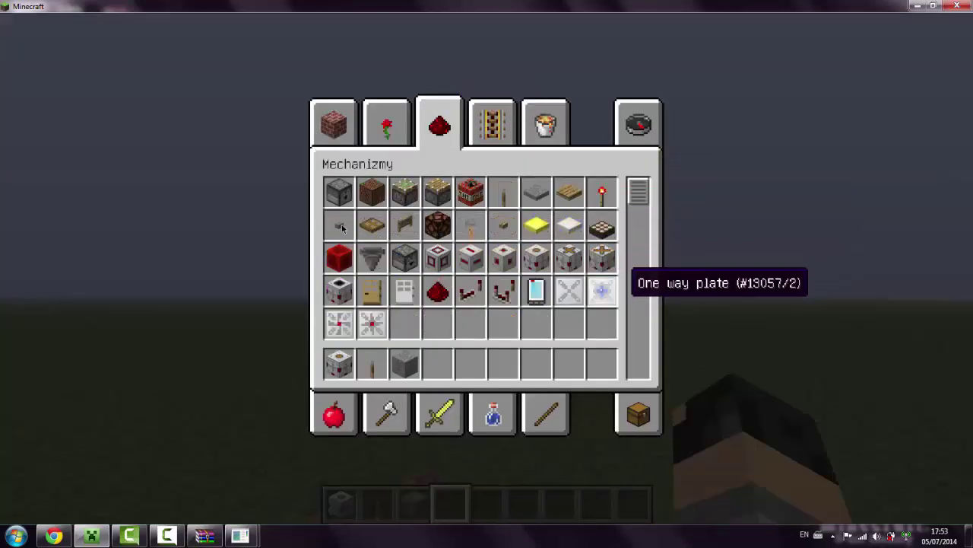
pyautogui.press('e')
pyautogui.press('e')
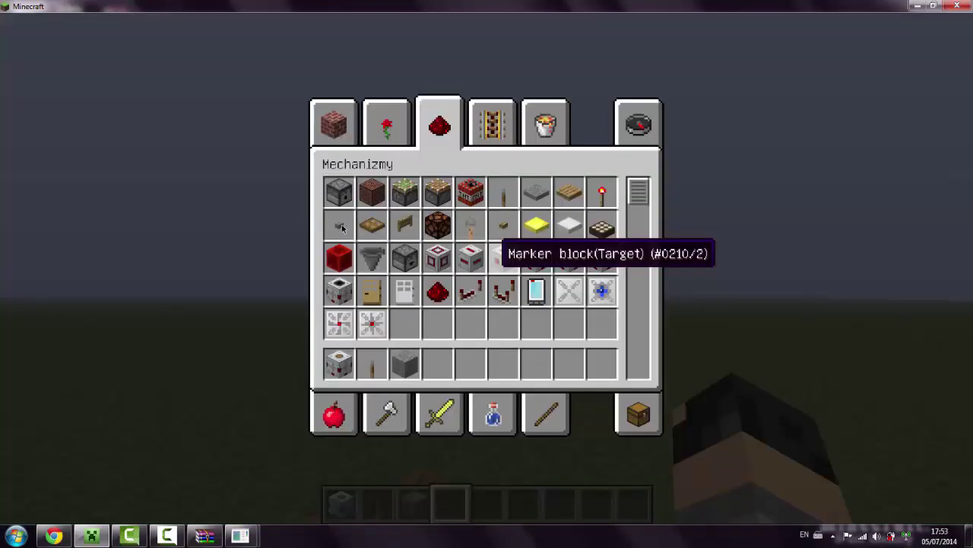
pyautogui.press('e')
pyautogui.press('Escape')
pyautogui.click(487, 349)
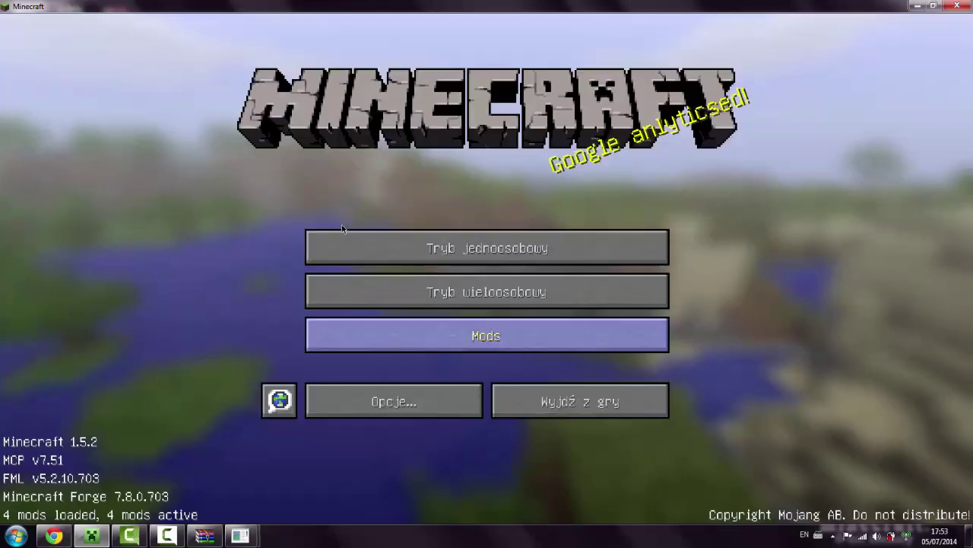
# - Create a new creative world named Nowy świat with the default world type, structures on and cheats allowed
pyautogui.click(343, 233)
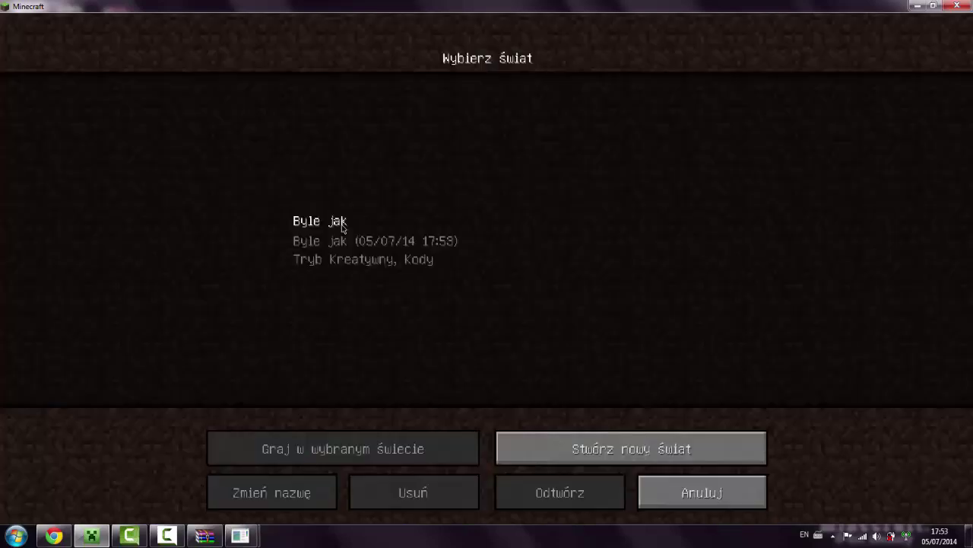
pyautogui.click(631, 449)
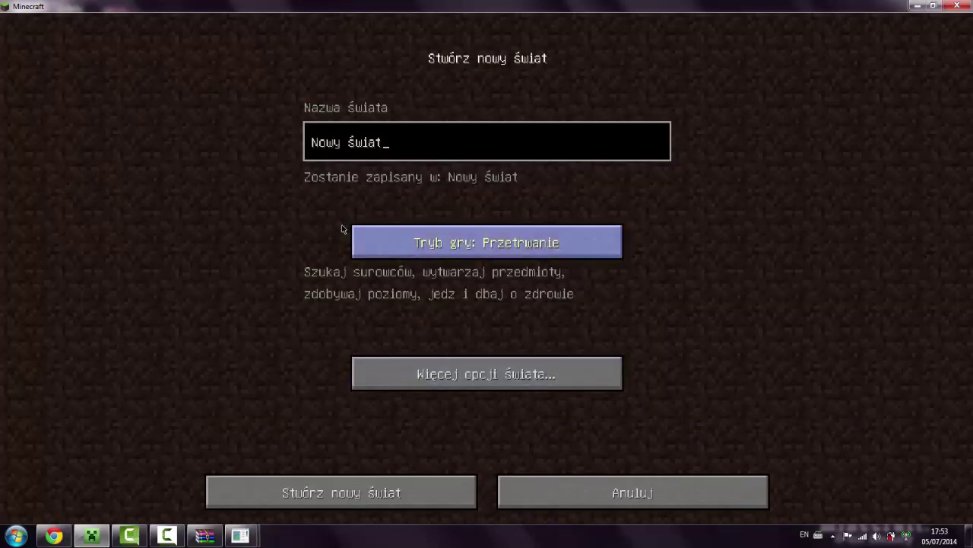
pyautogui.click(353, 233)
pyautogui.click(487, 373)
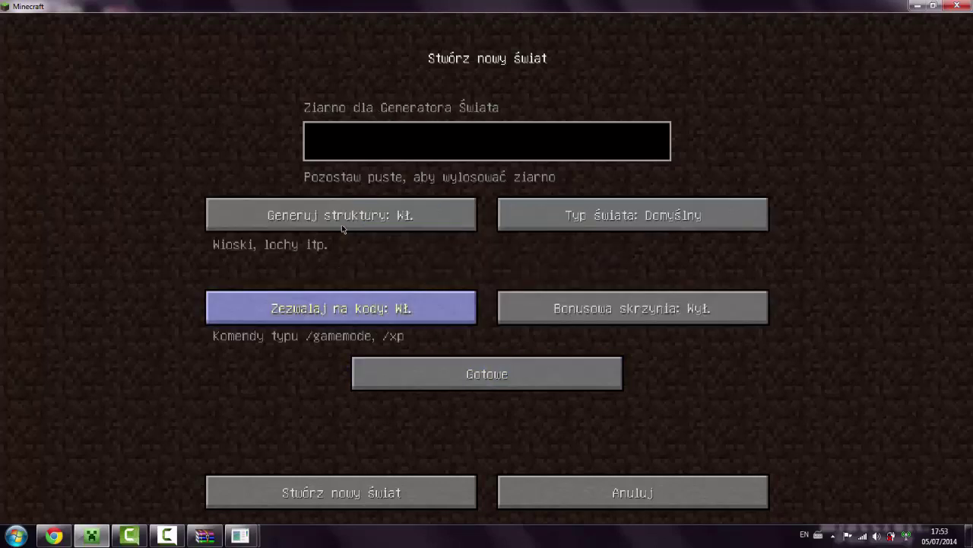
pyautogui.press('Return')
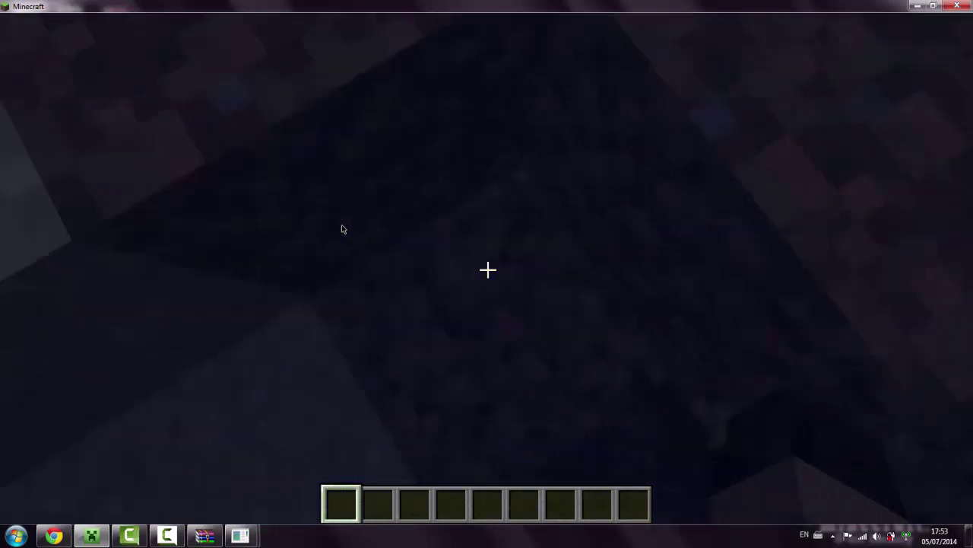
# - Explore the shore beneath the vine-covered tree, and add the Core block(Rotation) to the first hotbar slot
pyautogui.press('space')
pyautogui.press('w')
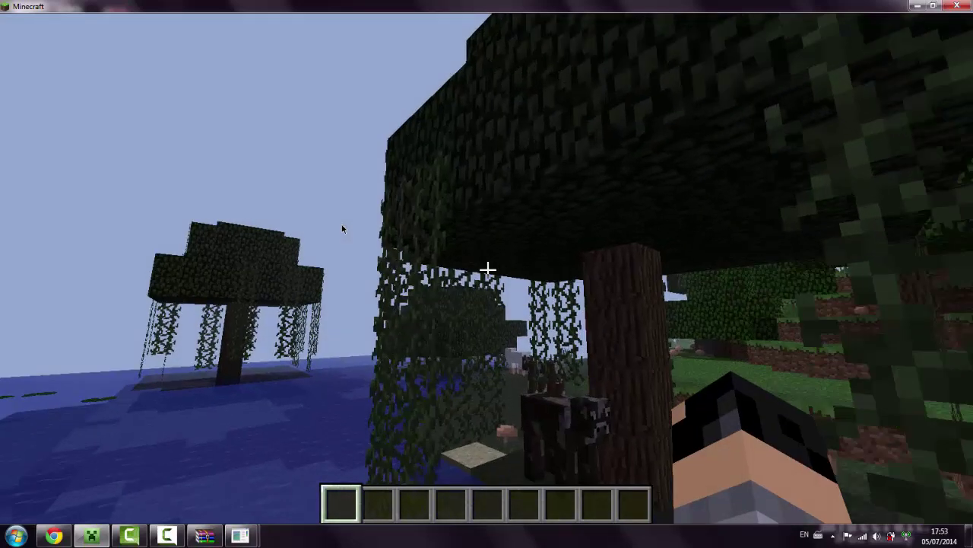
pyautogui.press('w')
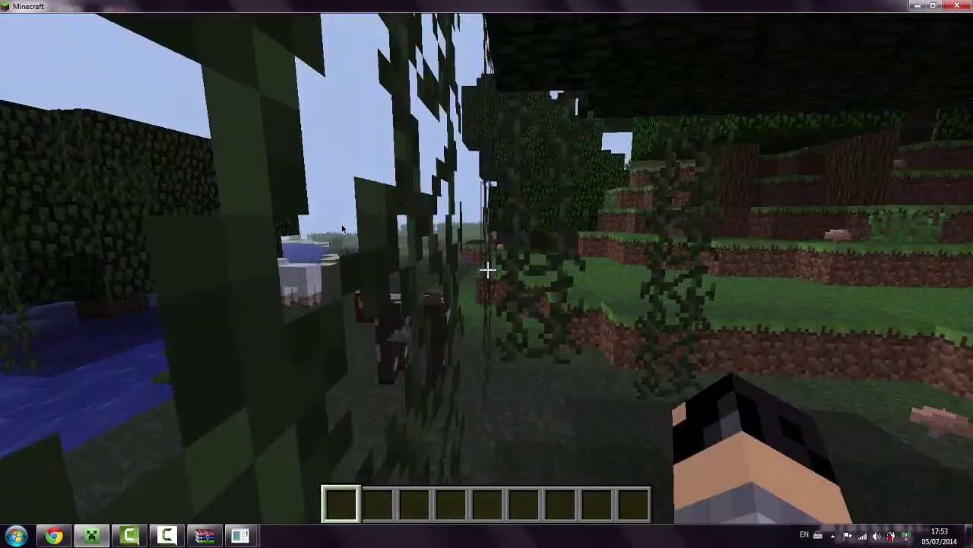
pyautogui.press('e')
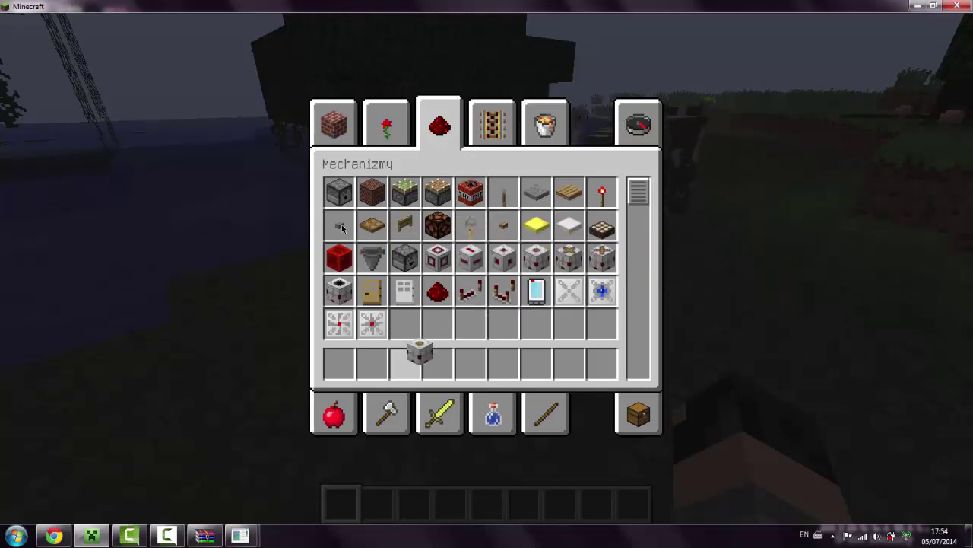
pyautogui.press('e')
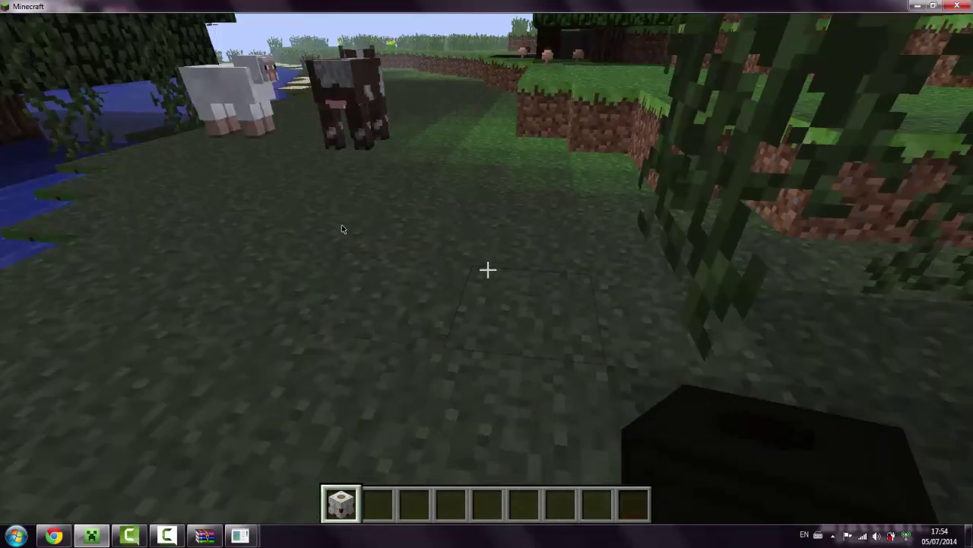
# - Place one core block facing sideways and one facing upward on the ground, and lay grass blocks on top of both
pyautogui.rightClick(341, 229)
pyautogui.press('2')
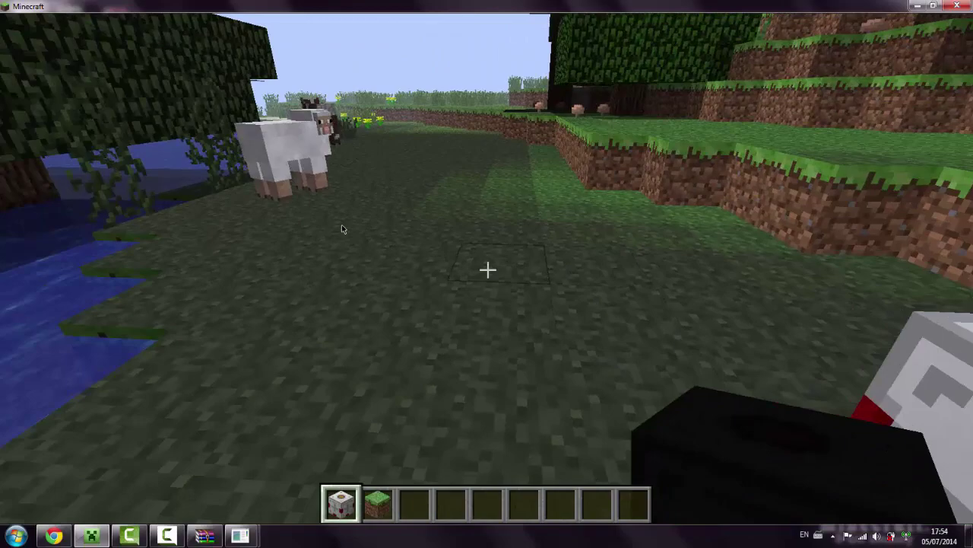
pyautogui.rightClick(342, 228)
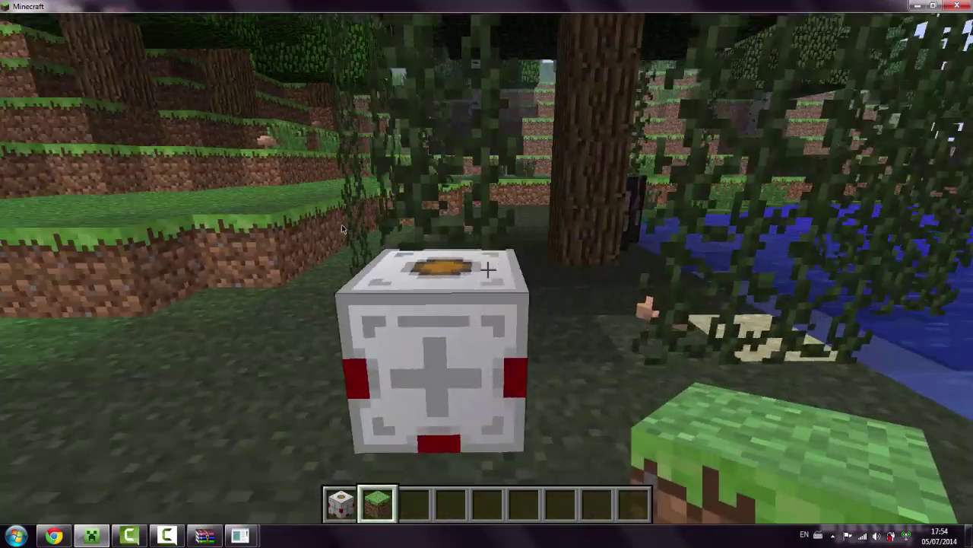
pyautogui.rightClick(341, 229)
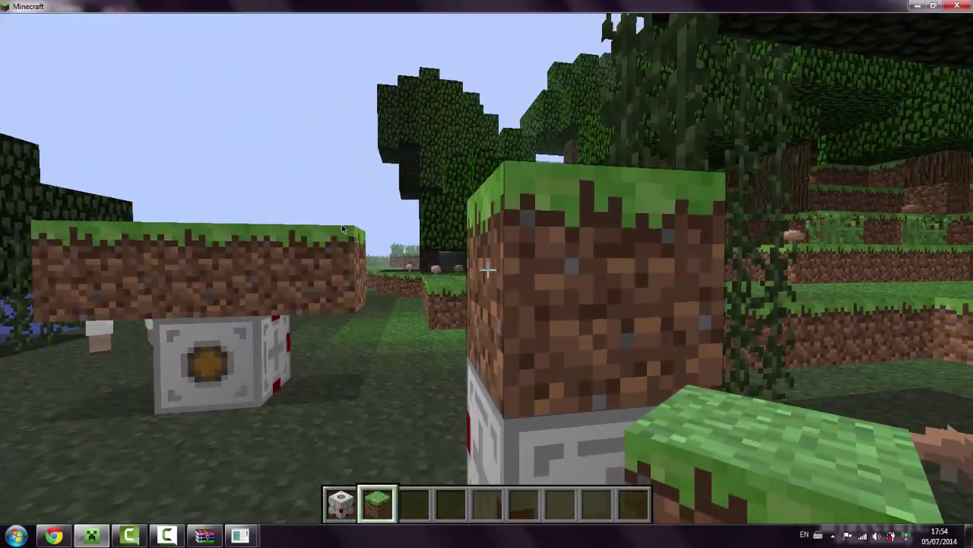
pyautogui.rightClick(343, 229)
pyautogui.press('d')
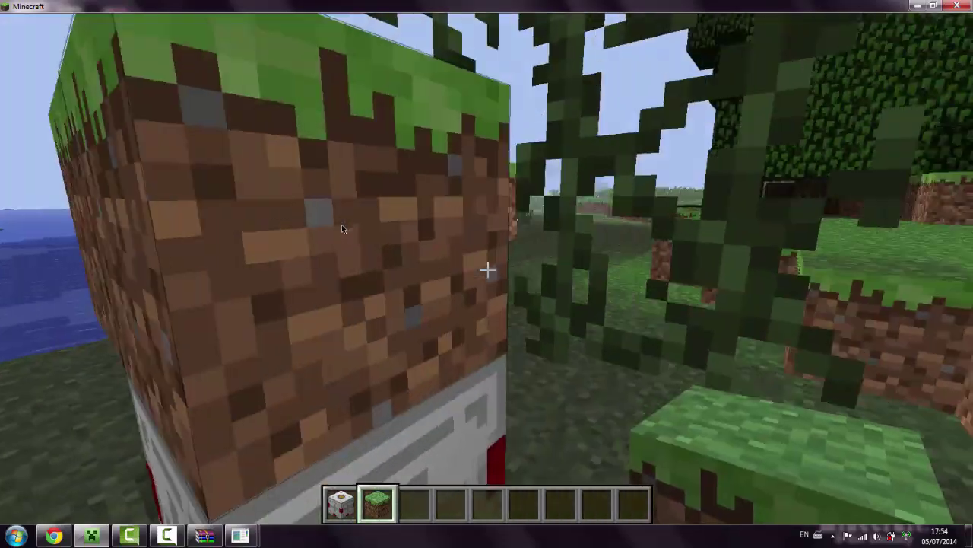
# - Add a lever to the third hotbar slot, and place a lever on the ground beside each core block
pyautogui.press('e')
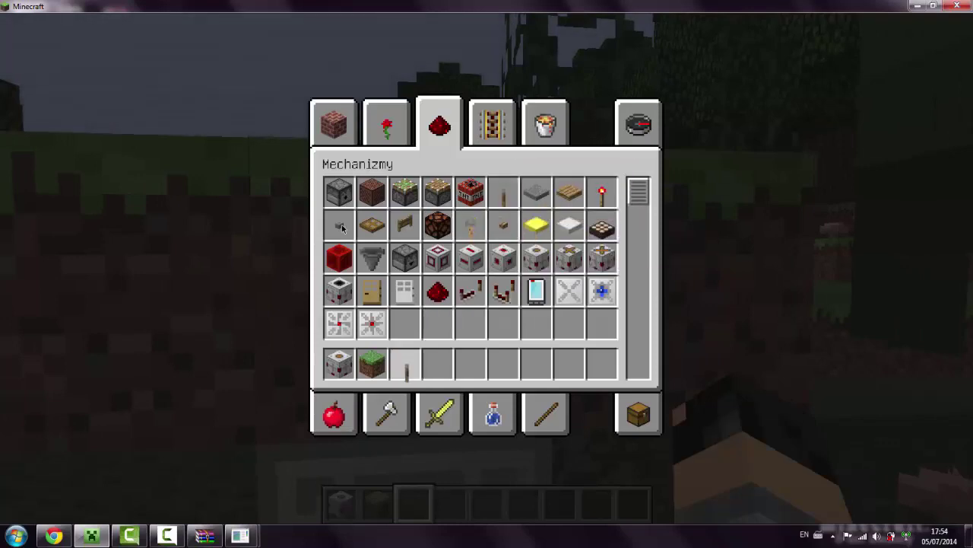
pyautogui.press('e')
pyautogui.rightClick(341, 229)
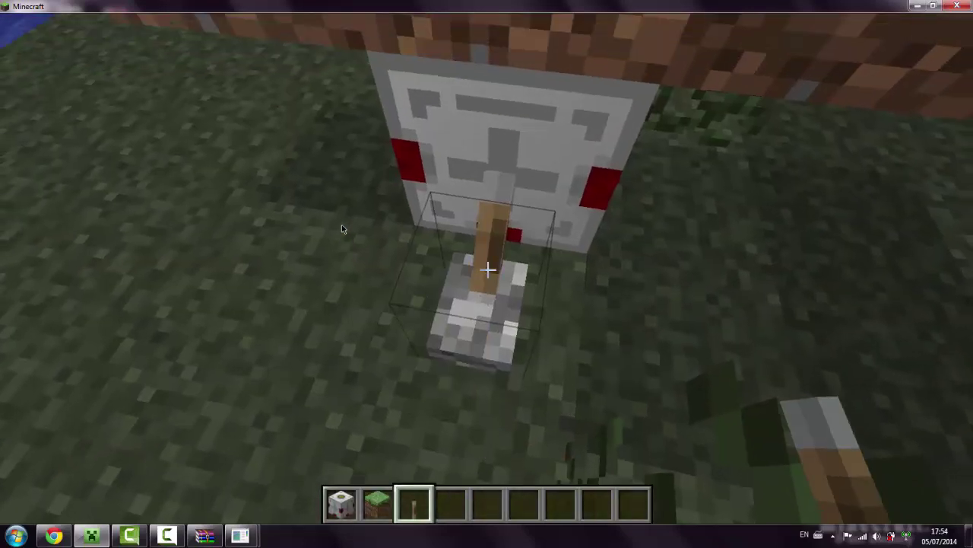
pyautogui.press('a')
pyautogui.press('w')
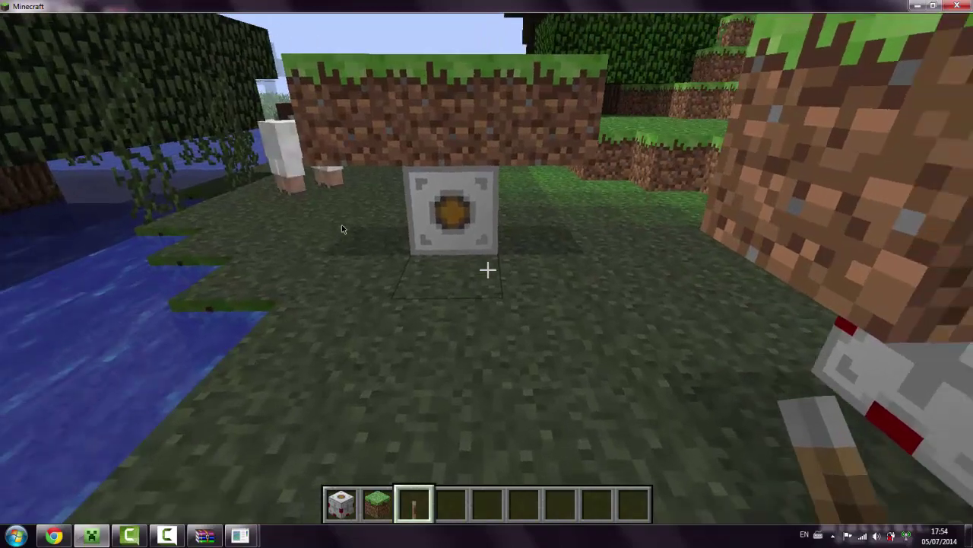
pyautogui.press('w')
pyautogui.rightClick(341, 229)
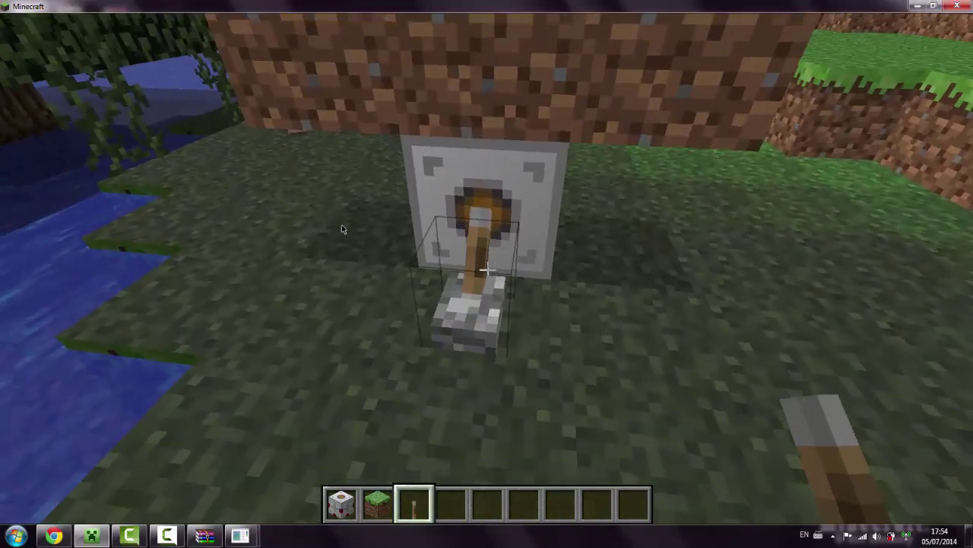
# - Break both core block contraptions, including their grass blocks and levers
pyautogui.click(342, 229)
pyautogui.click(342, 229)
pyautogui.click(342, 229)
pyautogui.click(343, 229)
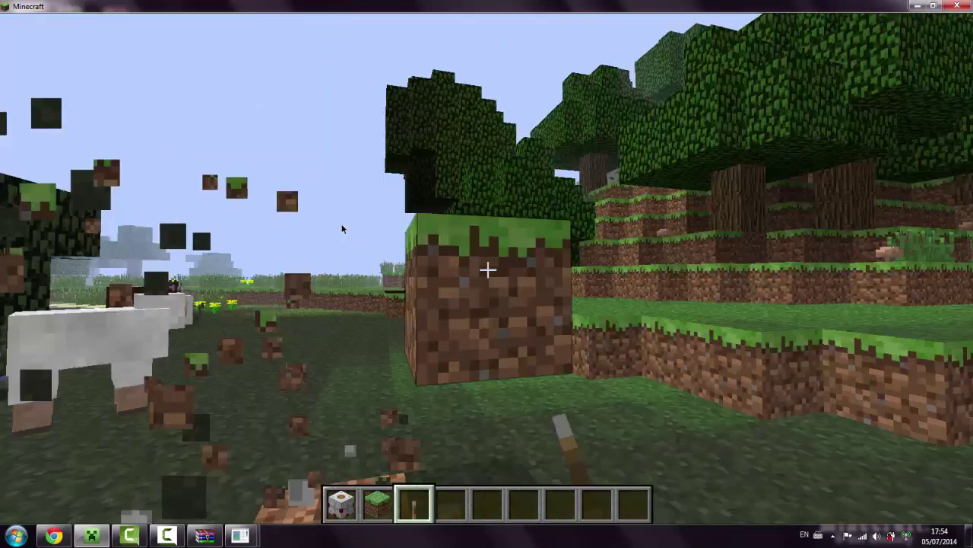
pyautogui.click(342, 229)
pyautogui.click(342, 229)
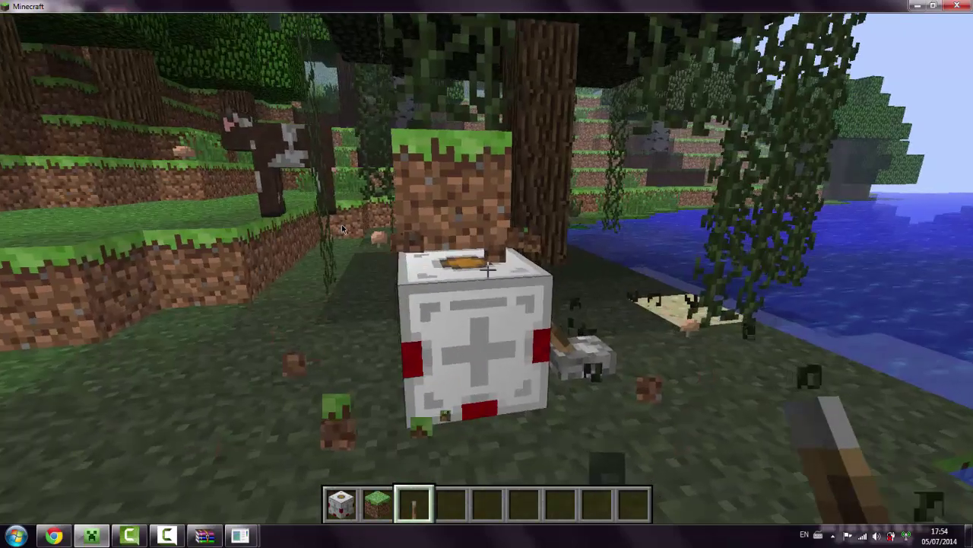
# - Empty the whole creative inventory, including the hotbar
pyautogui.press('e')
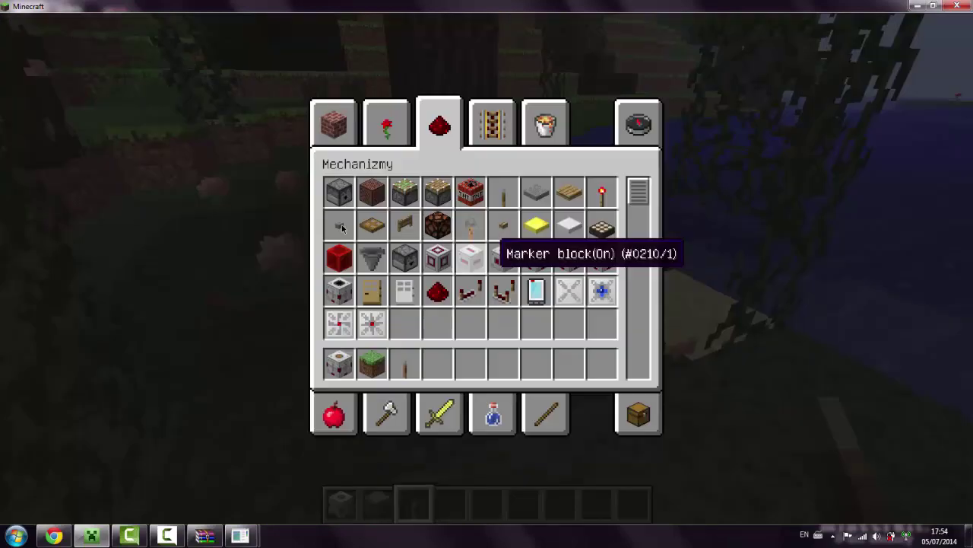
pyautogui.click(638, 413)
pyautogui.keyDown('shift'); pyautogui.click(632, 359); pyautogui.keyUp('shift')
pyautogui.press('e')
pyautogui.scroll(2, 487, 269)
pyautogui.press('e')
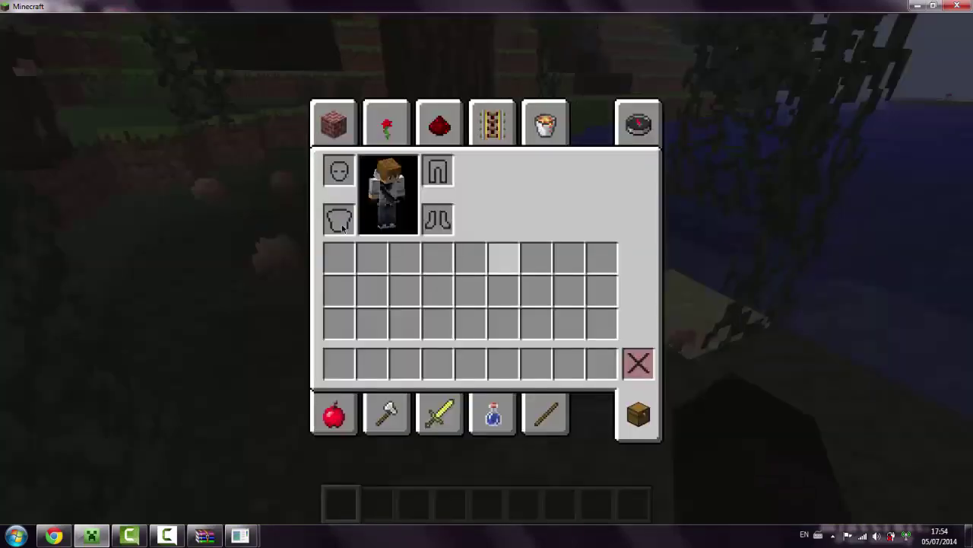
# - Fill the first five hotbar slots with the orange-cross core block, Marker block(On), square-frame marker block, lever and stone
pyautogui.click(440, 122)
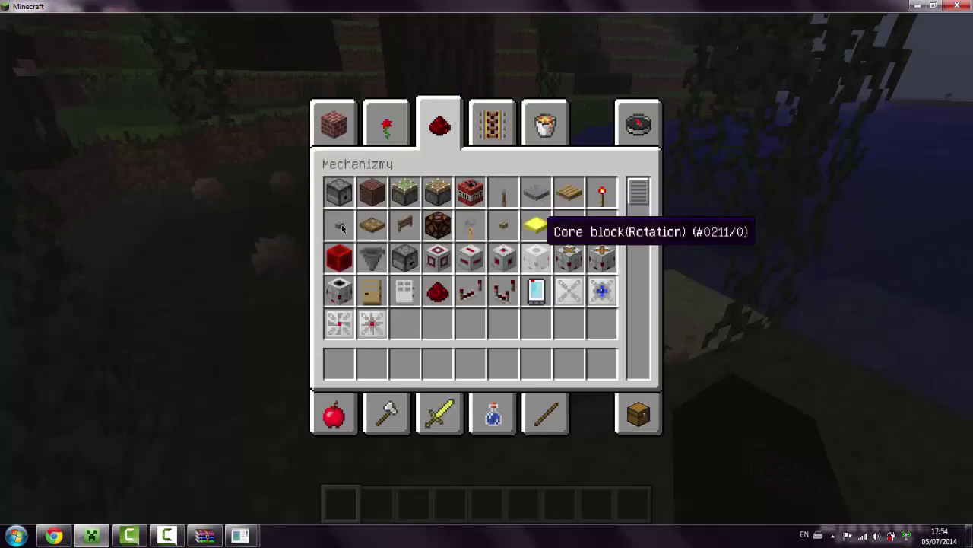
pyautogui.click(568, 256)
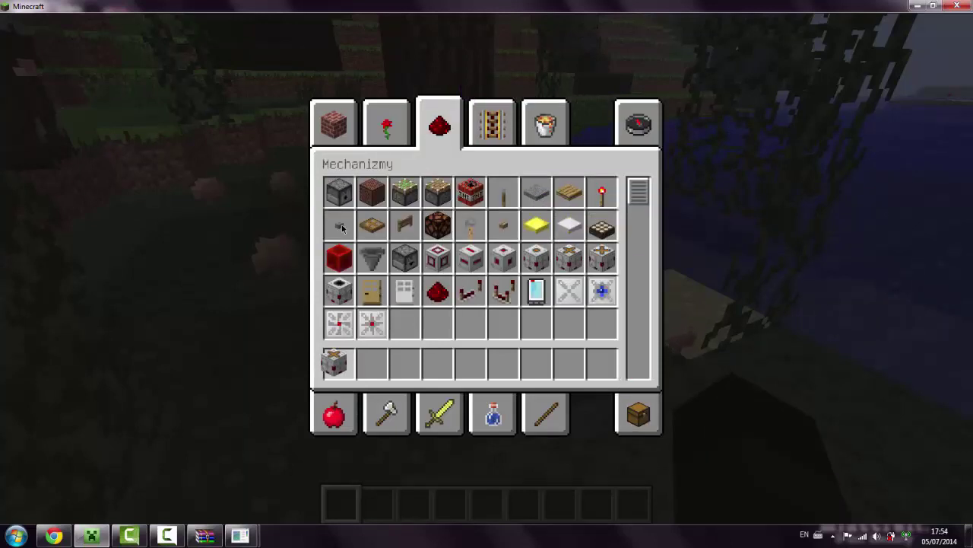
pyautogui.click(338, 363)
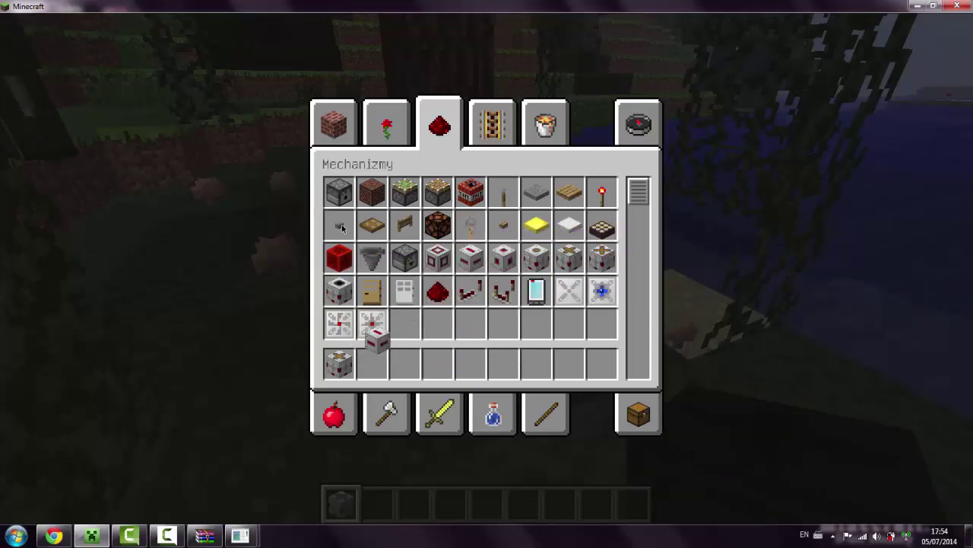
pyautogui.click(372, 362)
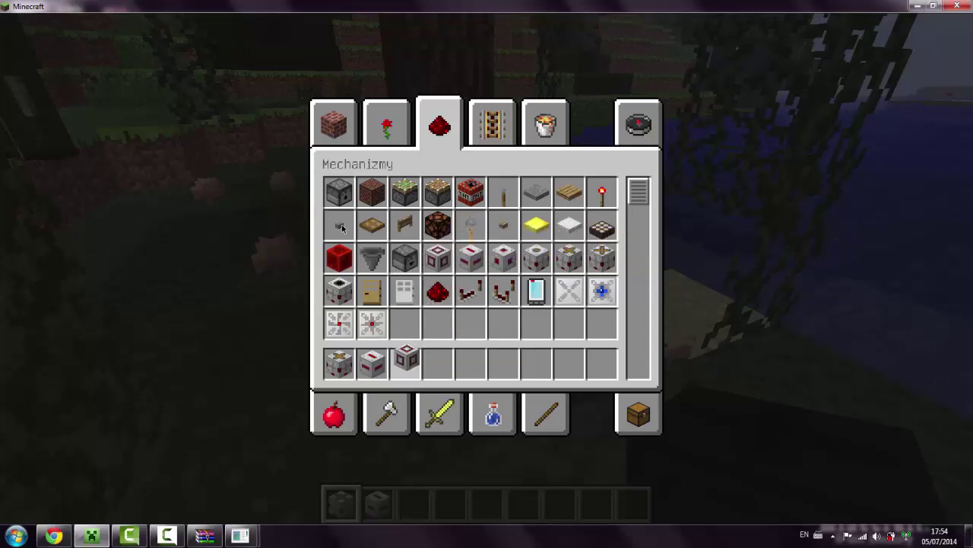
pyautogui.click(407, 359)
pyautogui.click(504, 192)
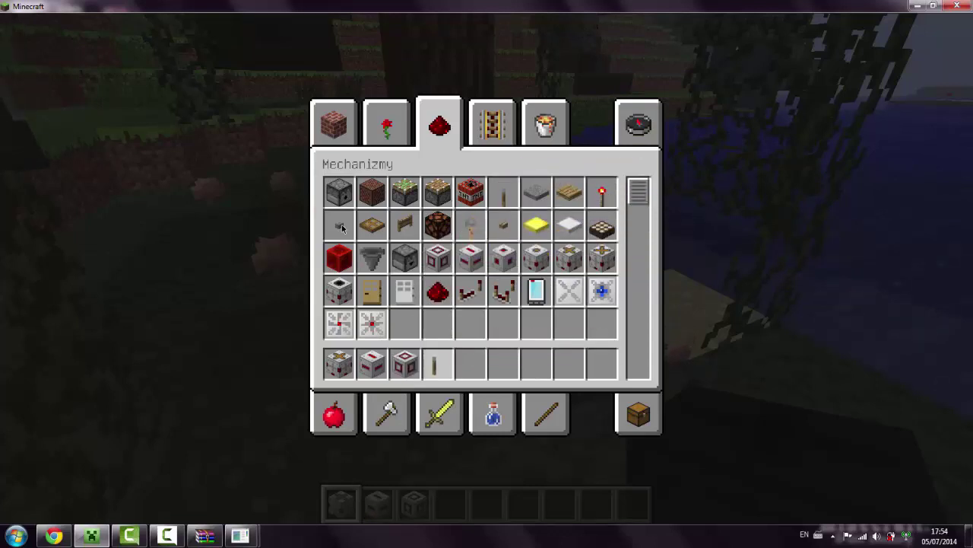
pyautogui.click(333, 124)
pyautogui.click(339, 191)
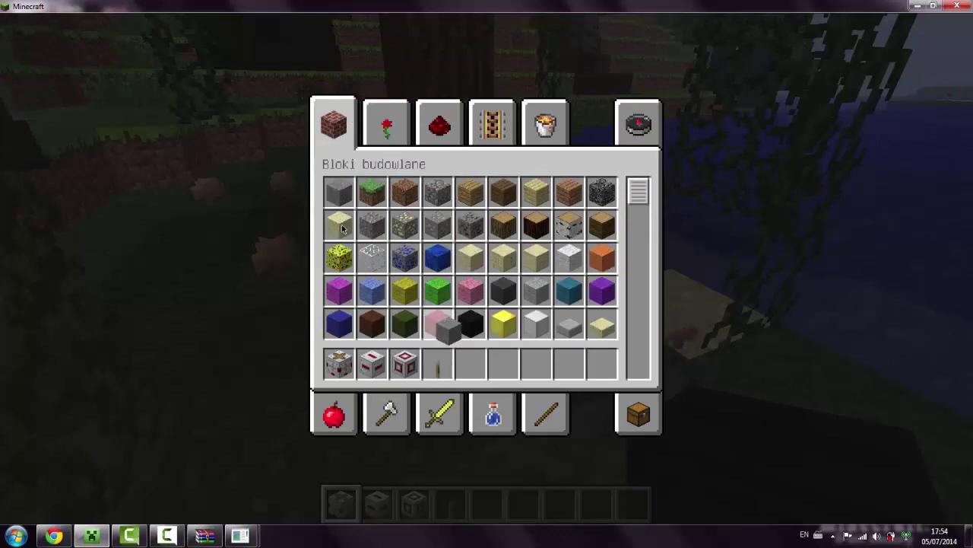
pyautogui.press('e')
# - Lay a continuous row of stone blocks on the ground across the bare dirt patch
pyautogui.scroll(-3, 342, 229)
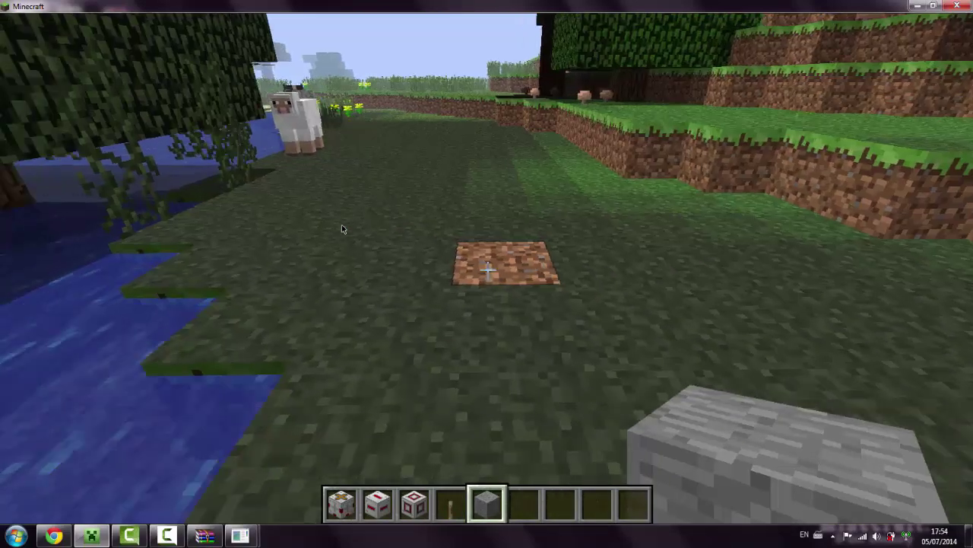
pyautogui.rightClick(342, 229)
pyautogui.rightClick(343, 229)
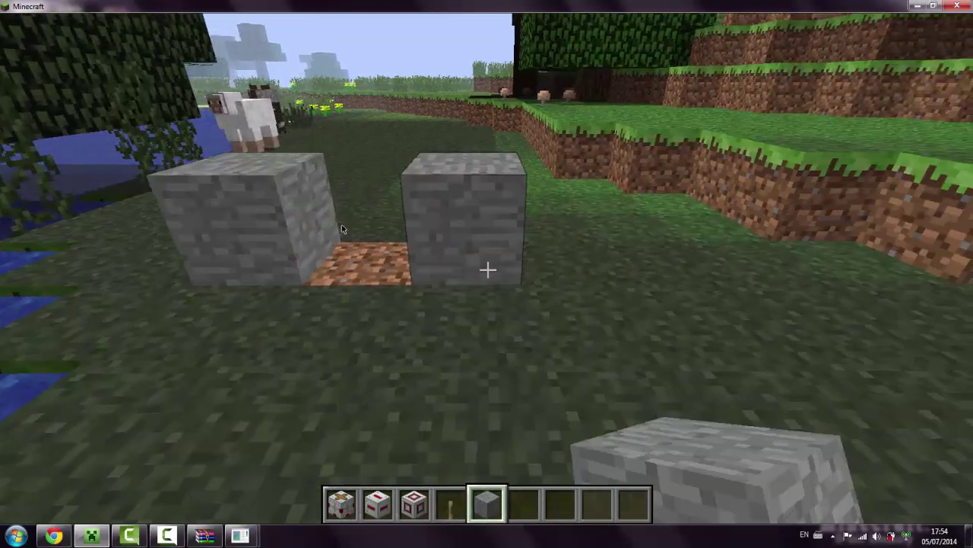
pyautogui.rightClick(343, 229)
pyautogui.click(342, 229)
pyautogui.press('w')
pyautogui.rightClick(343, 229)
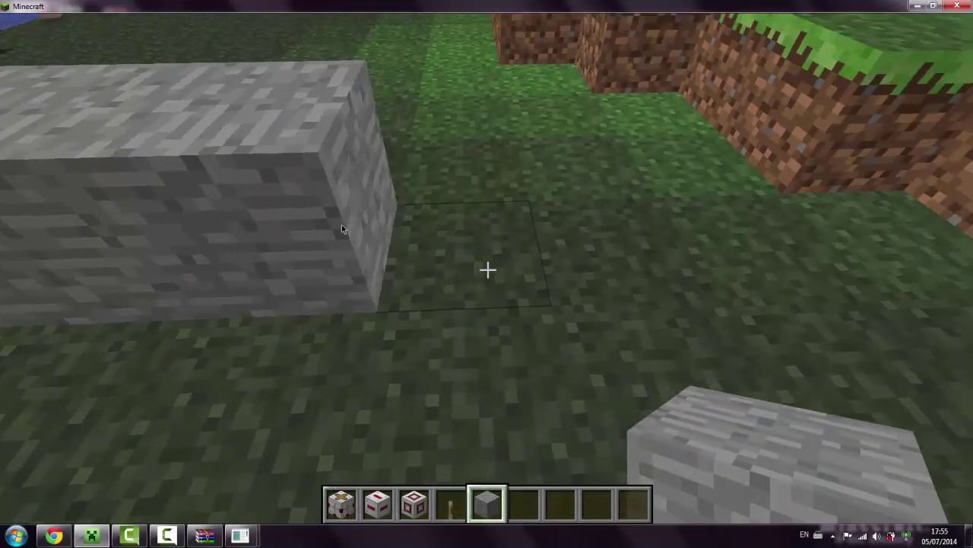
# - Attach a square-frame marker block and an orange-cross core block to the end of the stone row on the ground
pyautogui.scroll(2, 342, 229)
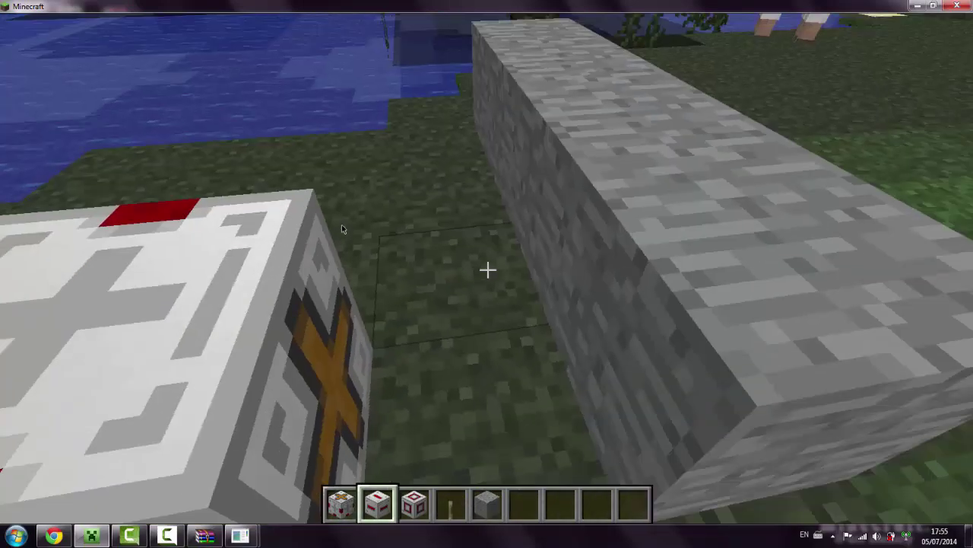
pyautogui.scroll(1, 342, 228)
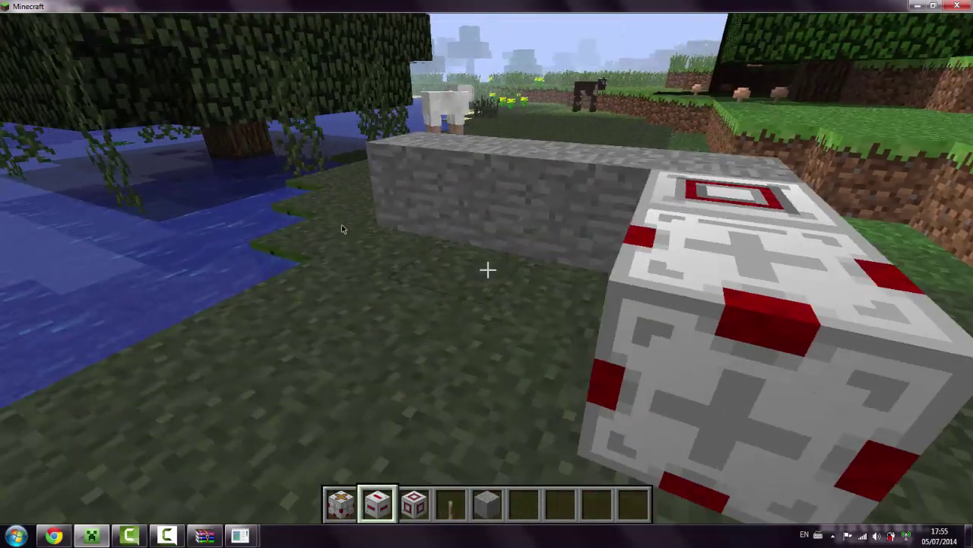
pyautogui.scroll(-2, 342, 229)
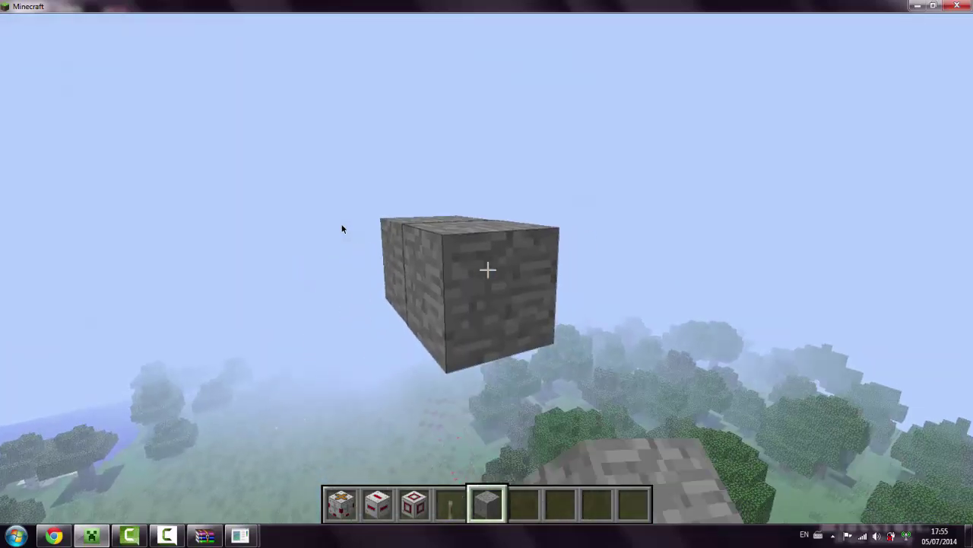
# - Place an orange-cross core block on the stones floating in the sky and attach a square-frame marker block to its side
pyautogui.scroll(1, 342, 229)
pyautogui.press('w')
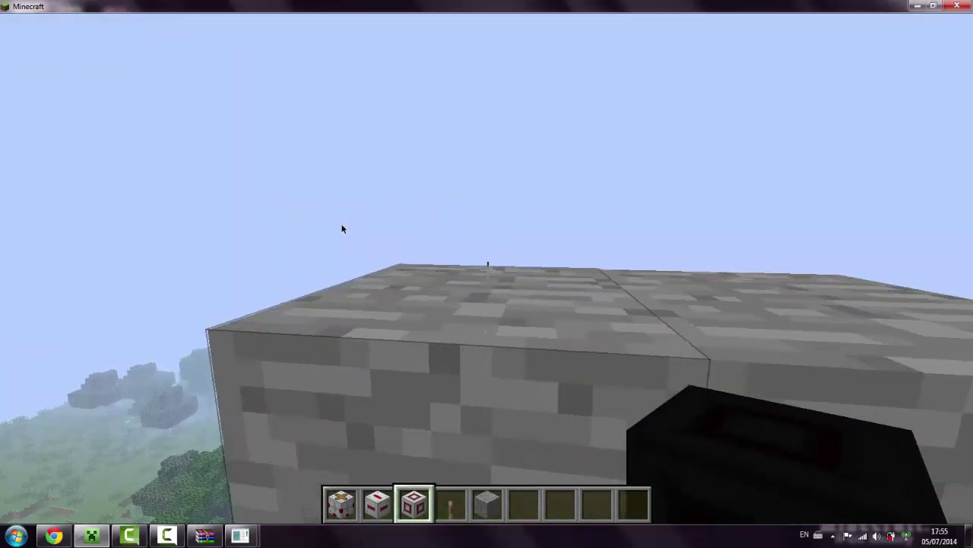
pyautogui.rightClick(343, 229)
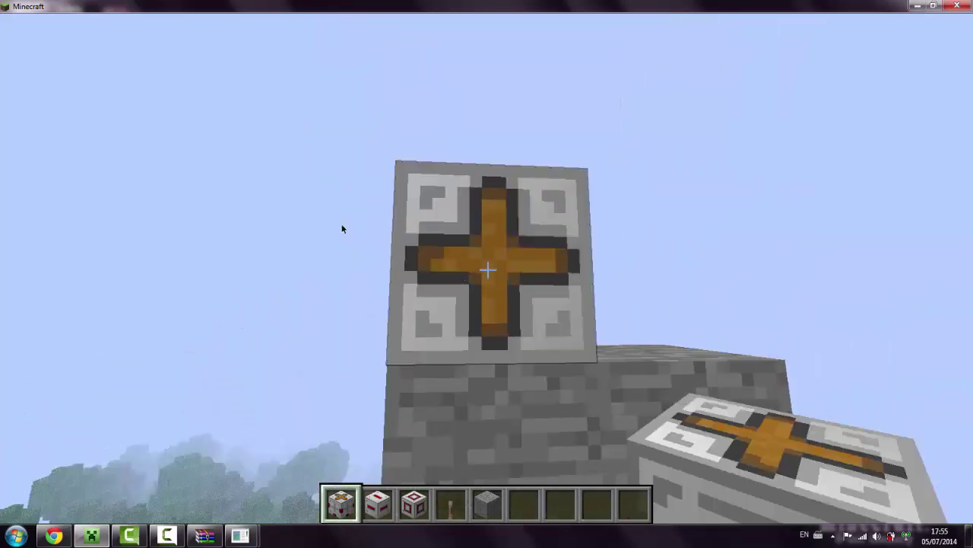
pyautogui.rightClick(342, 228)
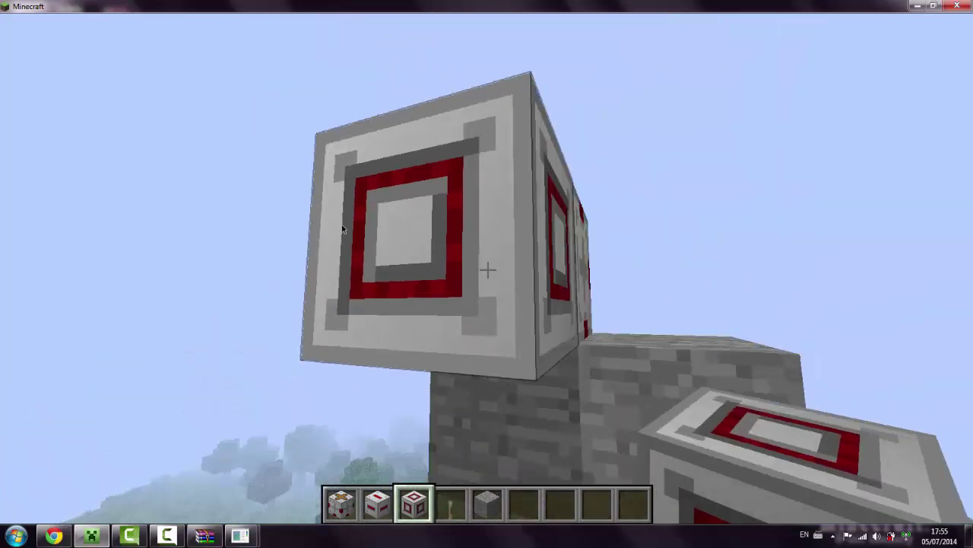
pyautogui.scroll(-2, 343, 229)
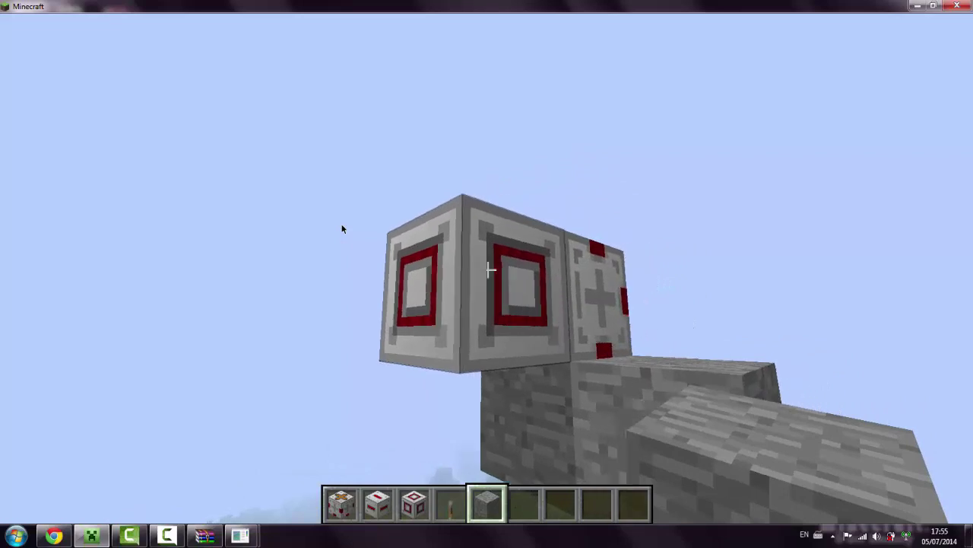
pyautogui.rightClick(487, 269)
pyautogui.press('d')
pyautogui.rightClick(487, 269)
pyautogui.press('s')
pyautogui.rightClick(487, 270)
pyautogui.rightClick(487, 270)
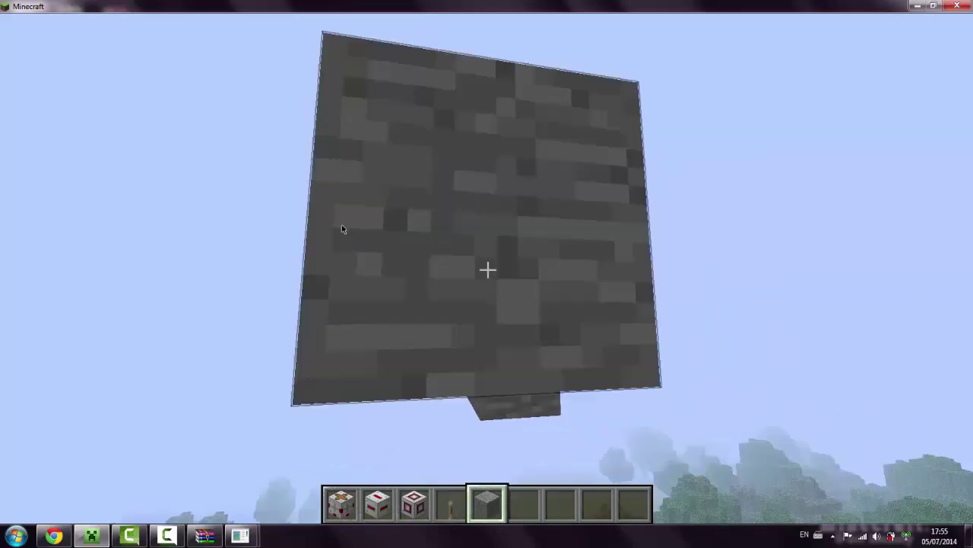
pyautogui.press('s')
pyautogui.press('2')
pyautogui.press('d')
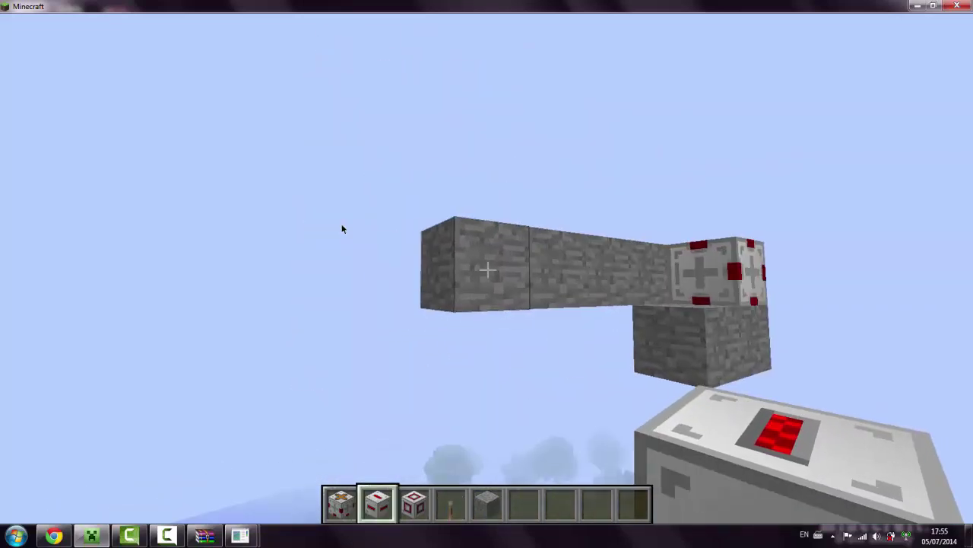
pyautogui.press('w')
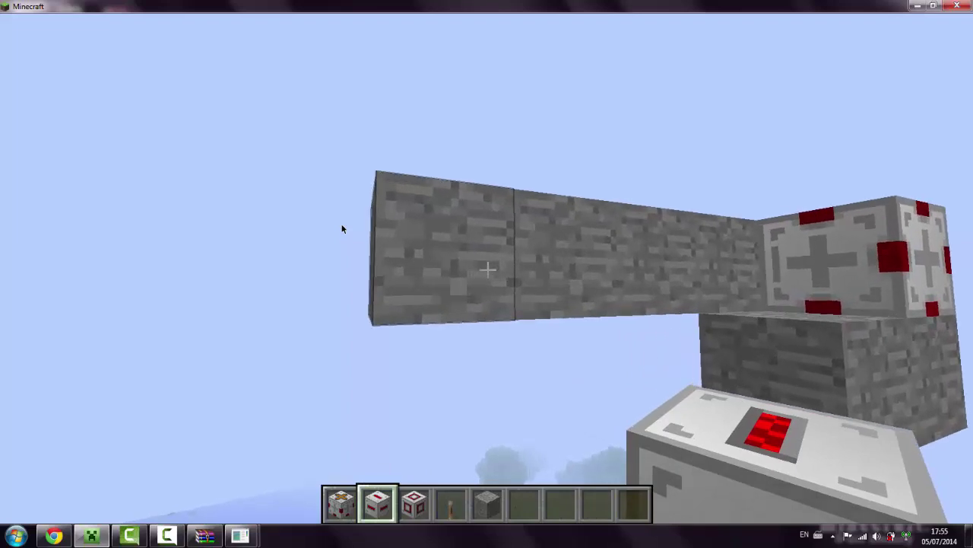
pyautogui.press('w')
pyautogui.click(487, 269)
pyautogui.click(488, 269)
pyautogui.click(487, 269)
pyautogui.click(488, 269)
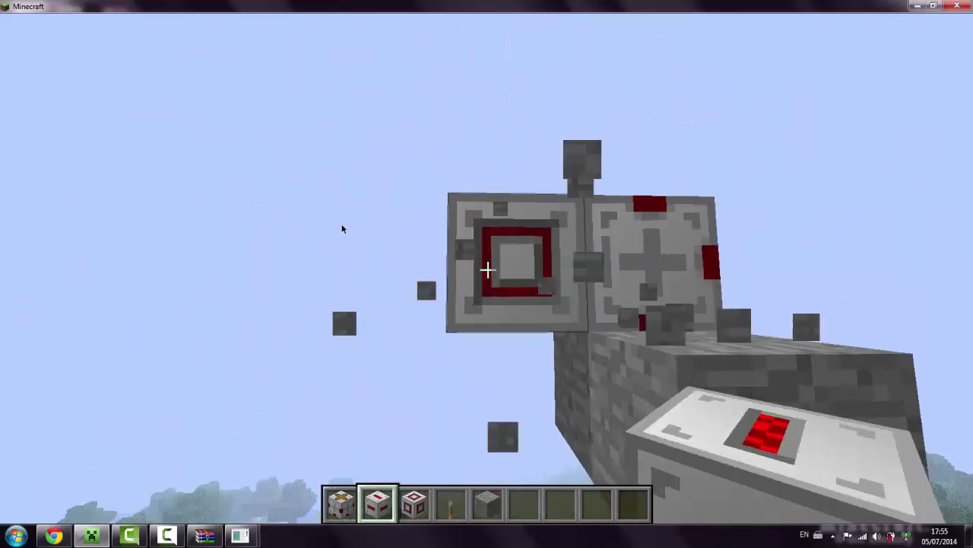
# - Extend a straight row of stone blocks outward from the square-frame marker block in the sky
pyautogui.scroll(-3, 487, 269)
pyautogui.rightClick(488, 269)
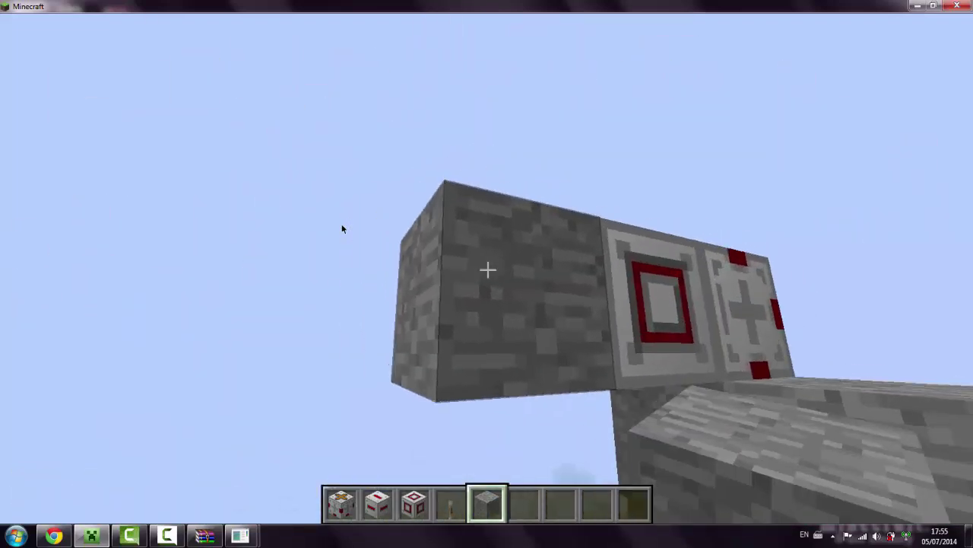
pyautogui.press('s')
pyautogui.rightClick(488, 269)
pyautogui.rightClick(488, 269)
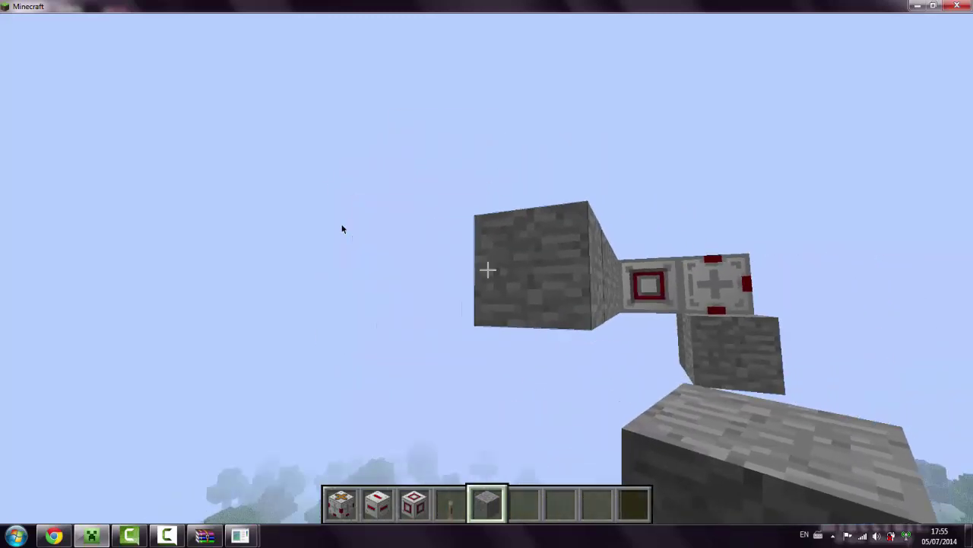
pyautogui.rightClick(487, 269)
# - Place Marker block(On) against the side of the last stone at the far end of the floating row
pyautogui.scroll(4, 487, 269)
pyautogui.scroll(-2, 488, 269)
pyautogui.scroll(1, 488, 270)
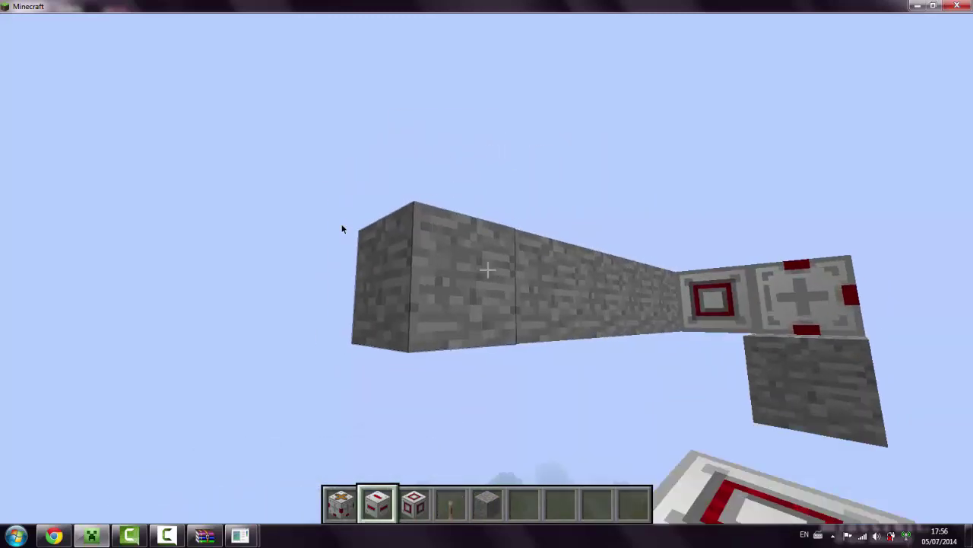
pyautogui.rightClick(487, 269)
# - Place a lever on top of the stone base beside the floating core block and flip it
pyautogui.scroll(-1, 487, 269)
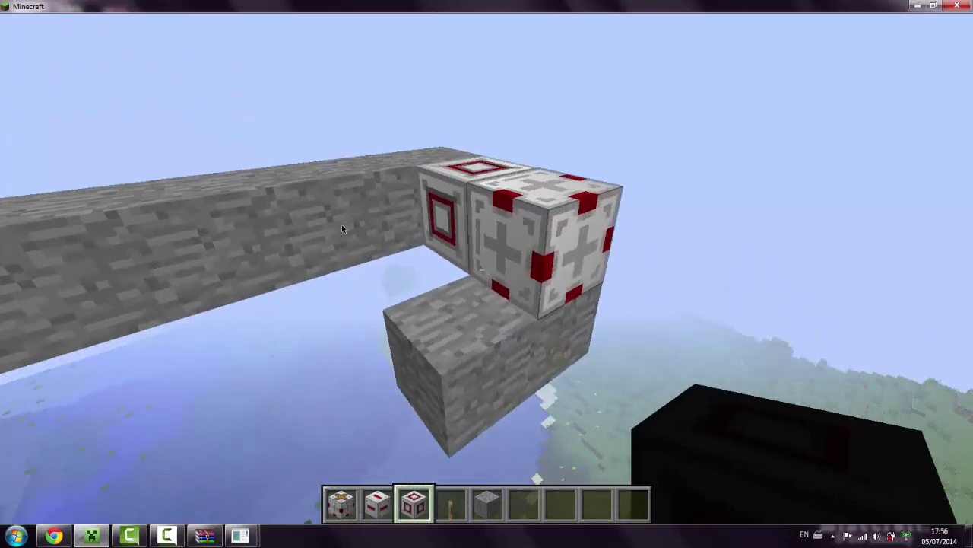
pyautogui.scroll(-1, 486, 270)
pyautogui.rightClick(486, 270)
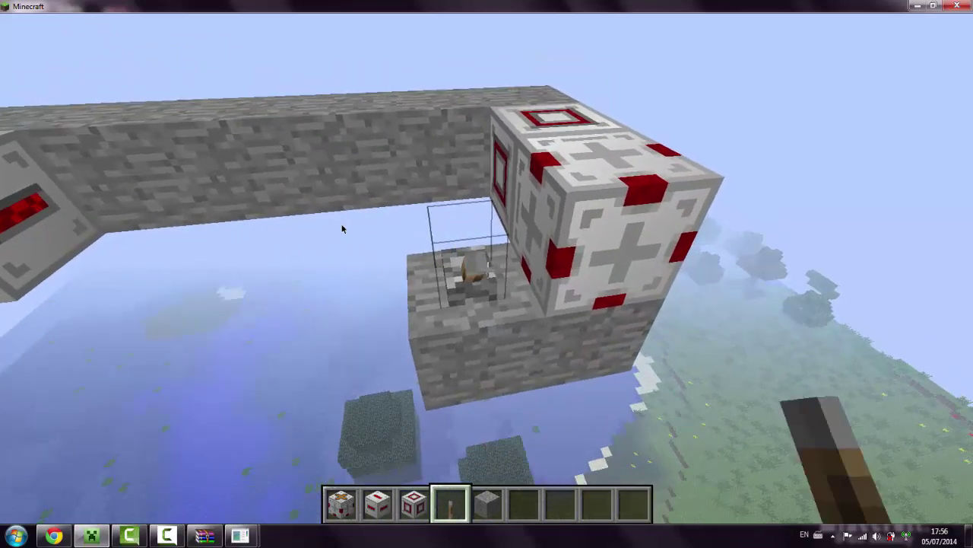
pyautogui.rightClick(487, 269)
pyautogui.rightClick(487, 274)
# - Toggle the lever beside the core block again and break it
pyautogui.scroll(-1, 487, 274)
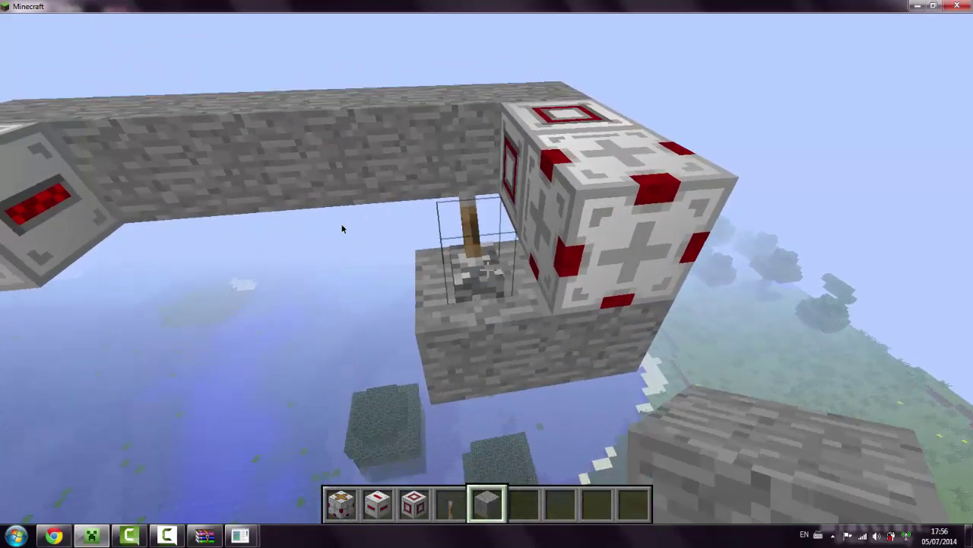
pyautogui.scroll(-1, 487, 274)
pyautogui.click(487, 271)
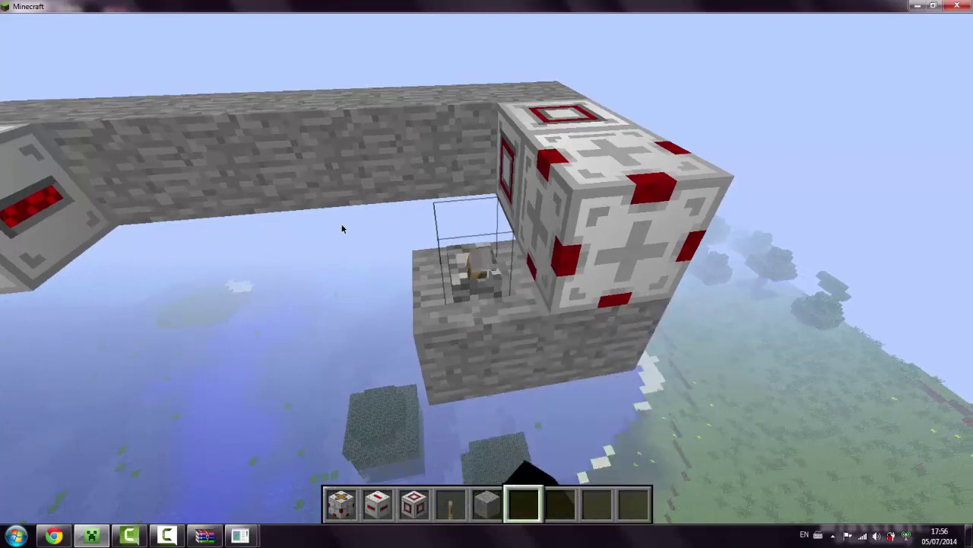
pyautogui.rightClick(487, 268)
pyautogui.click(487, 268)
# - Attach a lever to the side of the stone directly beneath the floating core block and flip it
pyautogui.scroll(1, 488, 268)
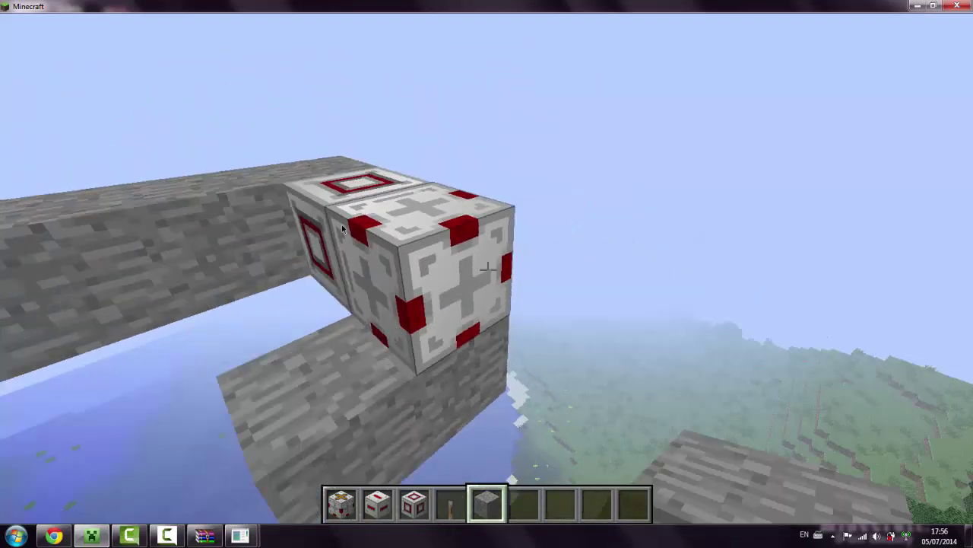
pyautogui.scroll(1, 487, 274)
pyautogui.rightClick(486, 274)
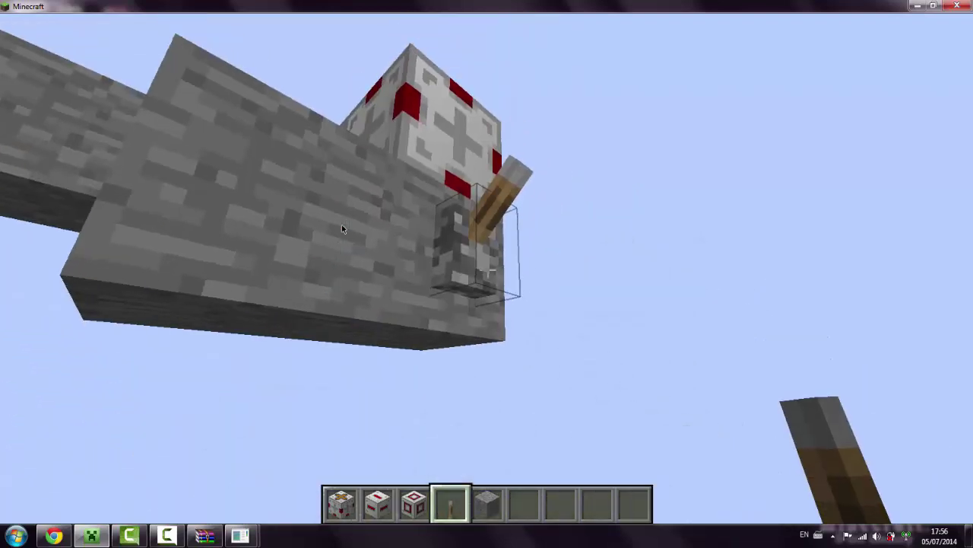
pyautogui.scroll(-1, 487, 274)
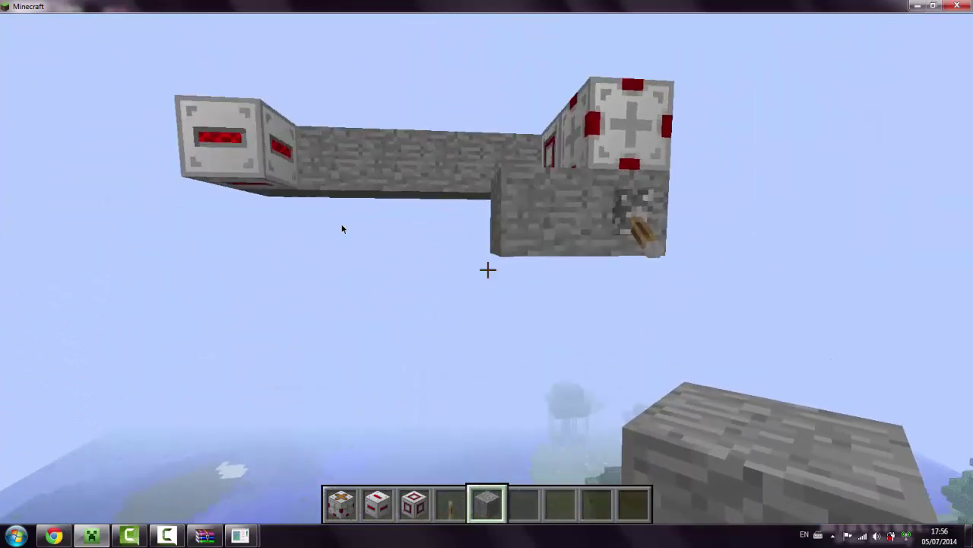
pyautogui.click(486, 270)
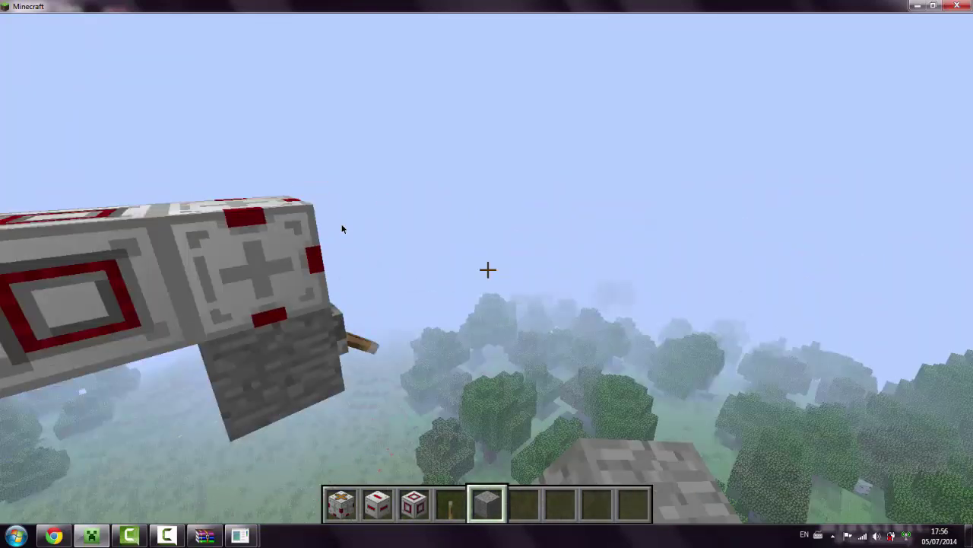
# - Save and quit the current world, and open the list of single-player worlds
pyautogui.press('Escape')
pyautogui.click(487, 347)
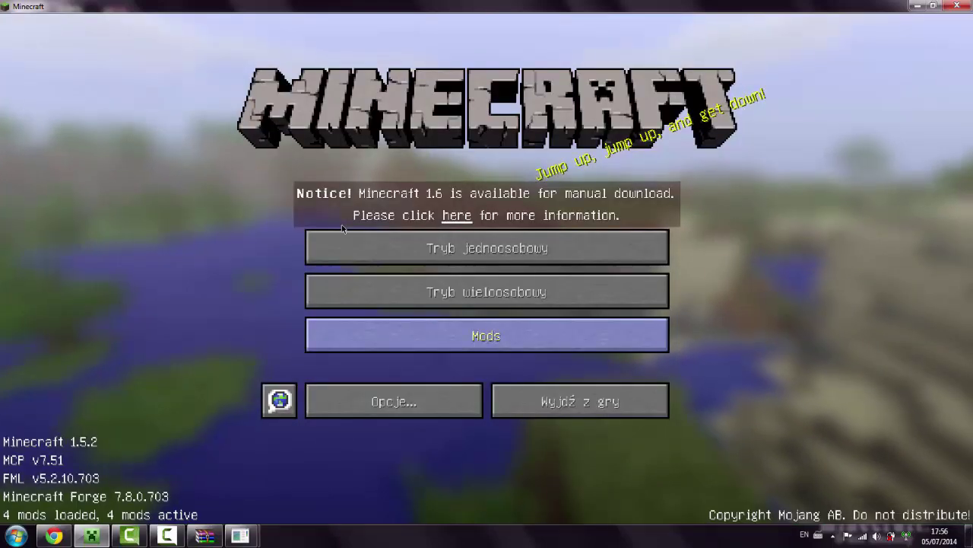
pyautogui.click(342, 228)
pyautogui.click(343, 229)
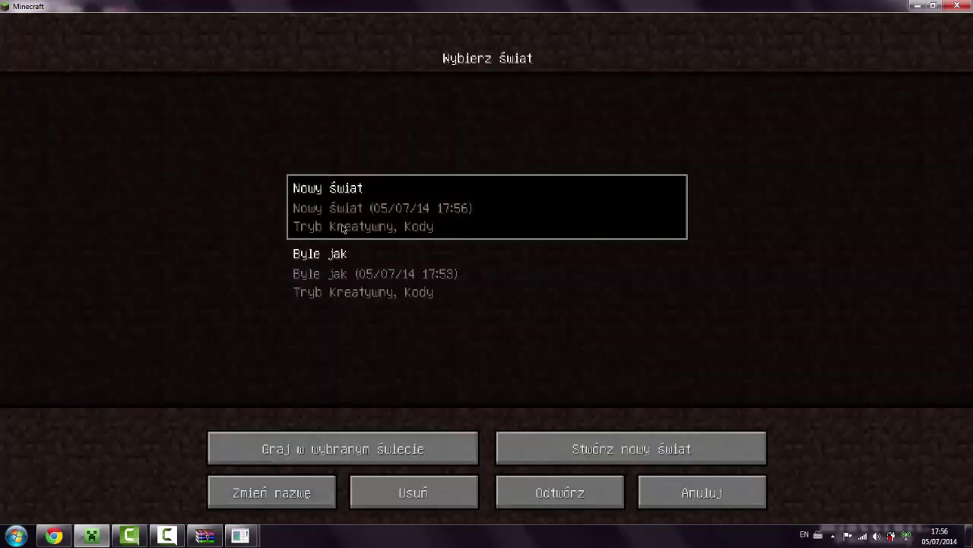
# - Delete the world Nowy świat and load the world Byle jak
pyautogui.click(415, 490)
pyautogui.click(340, 291)
pyautogui.doubleClick(342, 228)
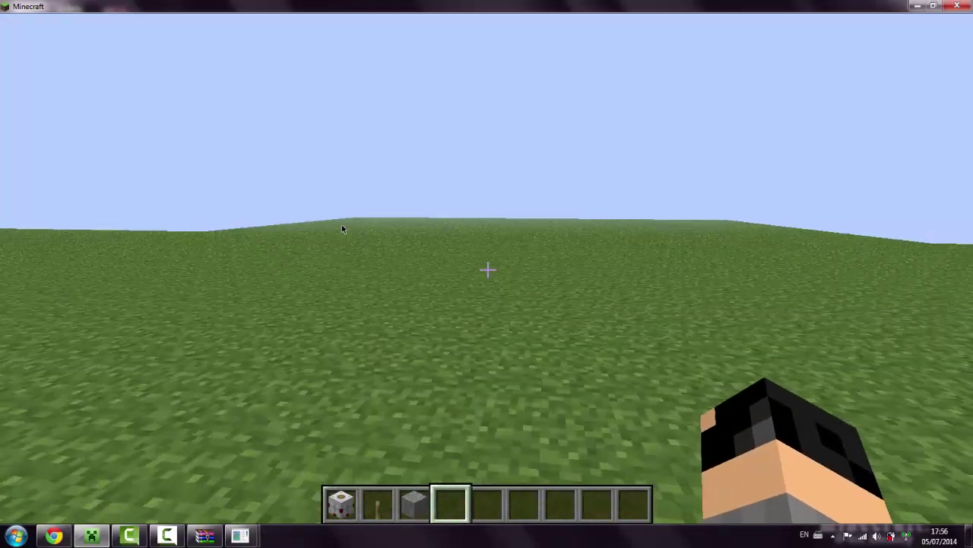
# - Clear every item from the creative inventory of the Byle jak world, hotbar included
pyautogui.press('e')
pyautogui.press('e')
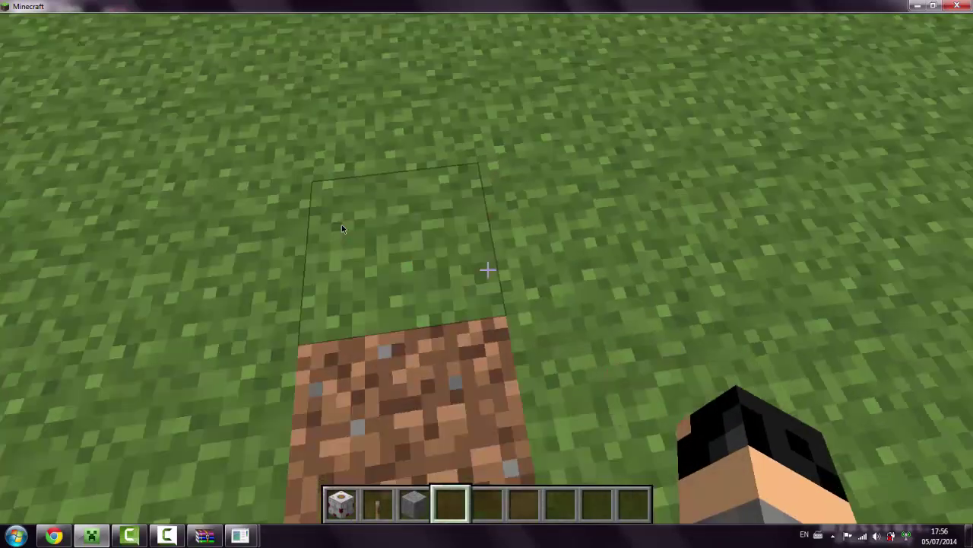
pyautogui.press('e')
pyautogui.click(639, 415)
pyautogui.keyDown('shift'); pyautogui.click(639, 363); pyautogui.keyUp('shift')
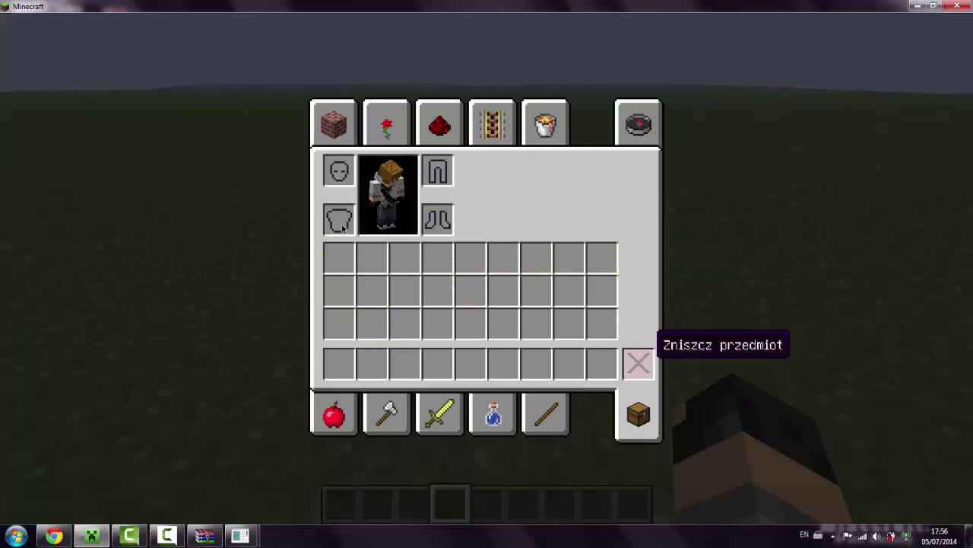
# - Put stone (Kamień) in the first hotbar slot and close the inventory
pyautogui.press('e')
pyautogui.press('e')
pyautogui.click(333, 123)
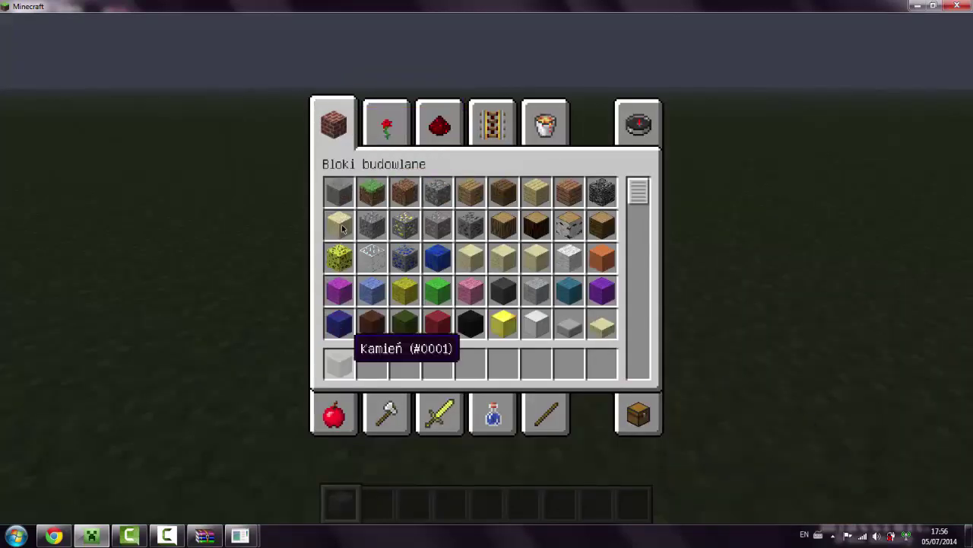
pyautogui.press('e')
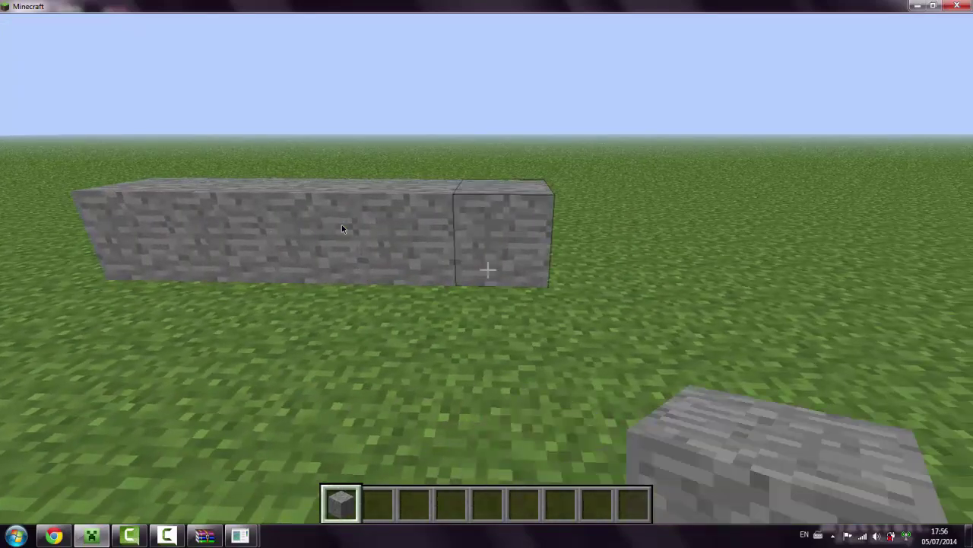
# - Build a small two-level stone hut with an open doorway around the existing row of stone blocks
pyautogui.press('w')
pyautogui.press('space')
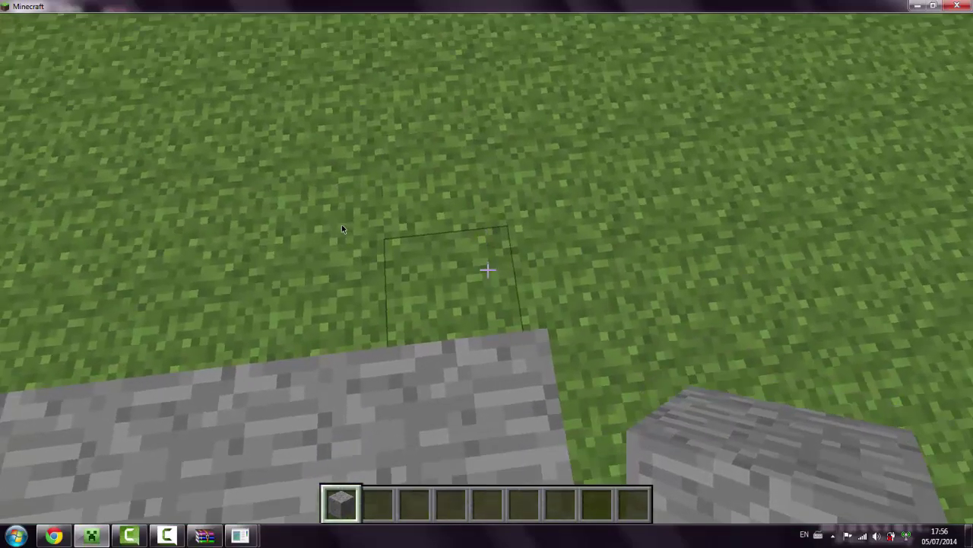
pyautogui.rightClick(342, 229)
pyautogui.click(342, 228)
pyautogui.press('s')
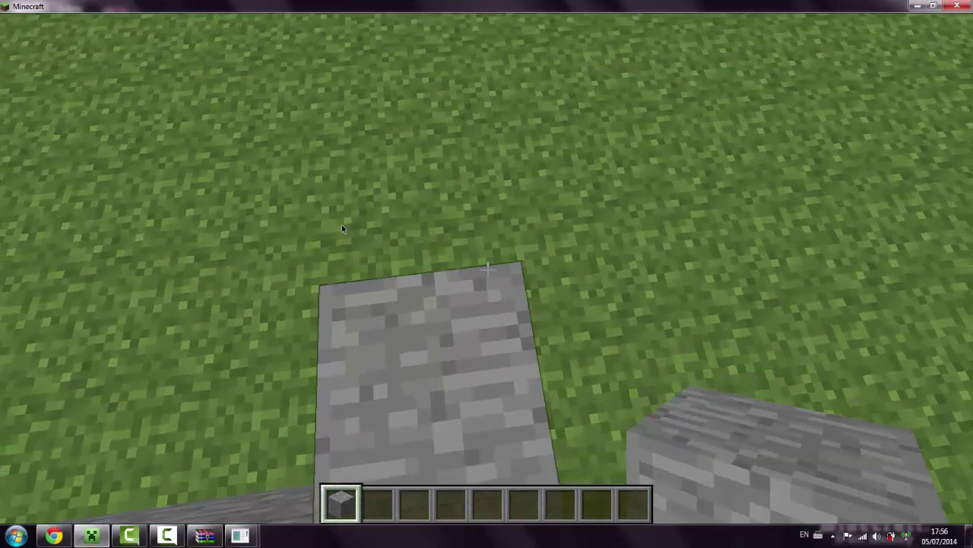
pyautogui.press('a')
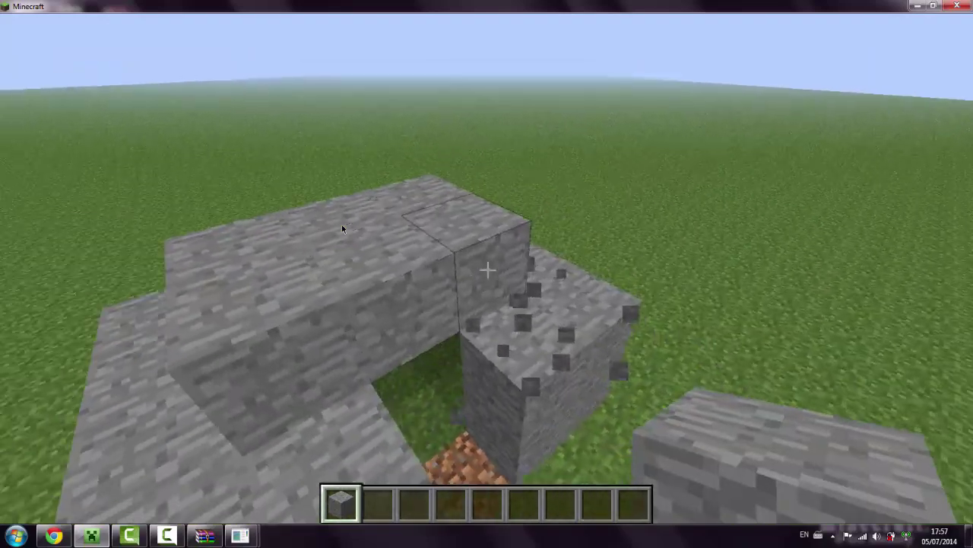
# - Save and quit the Minecraft world, and switch to MCEdit to load the world Byle jak
pyautogui.press('Escape')
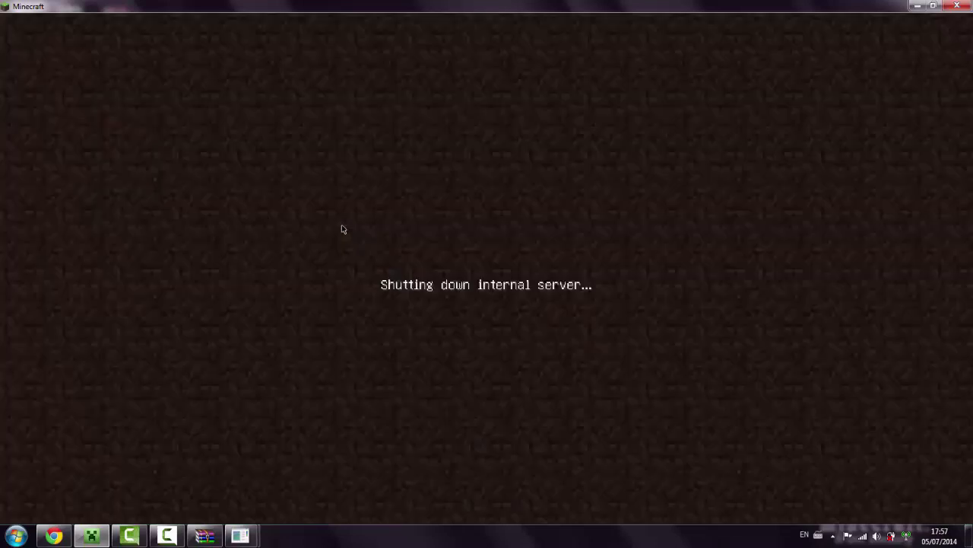
pyautogui.hotkey('alt', 'Tab')
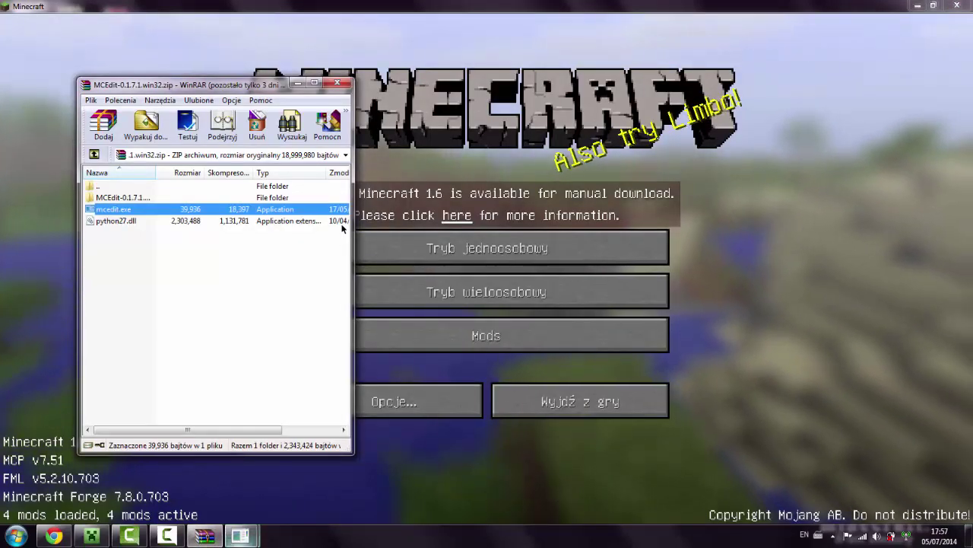
pyautogui.press('super+6')
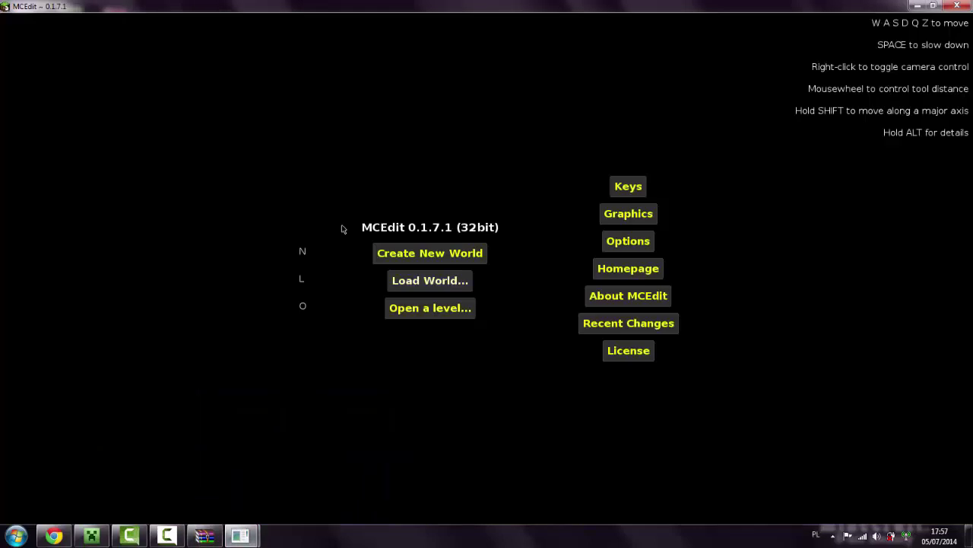
pyautogui.press('l')
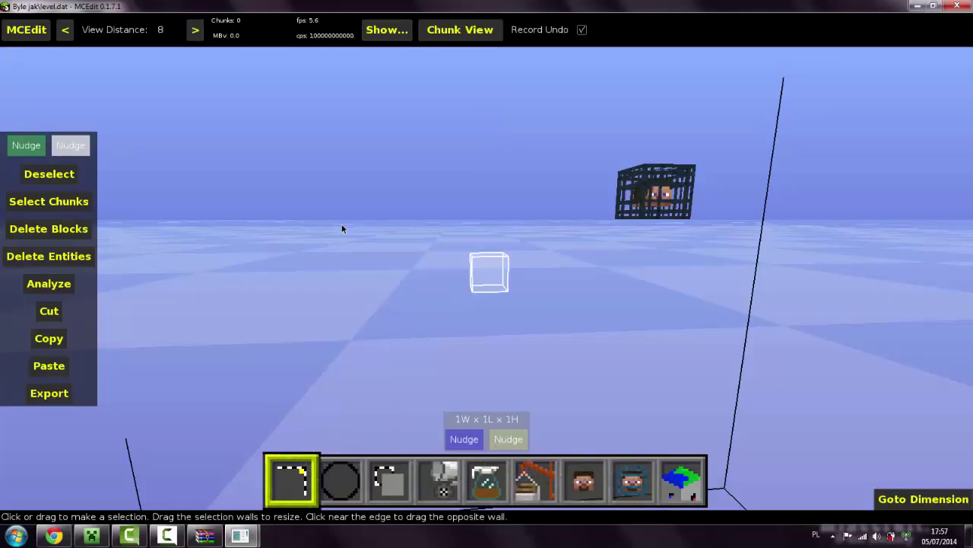
# - Fly around the loaded world and examine the stone hut and its surroundings from above, below and the doorway side
pyautogui.press('i')
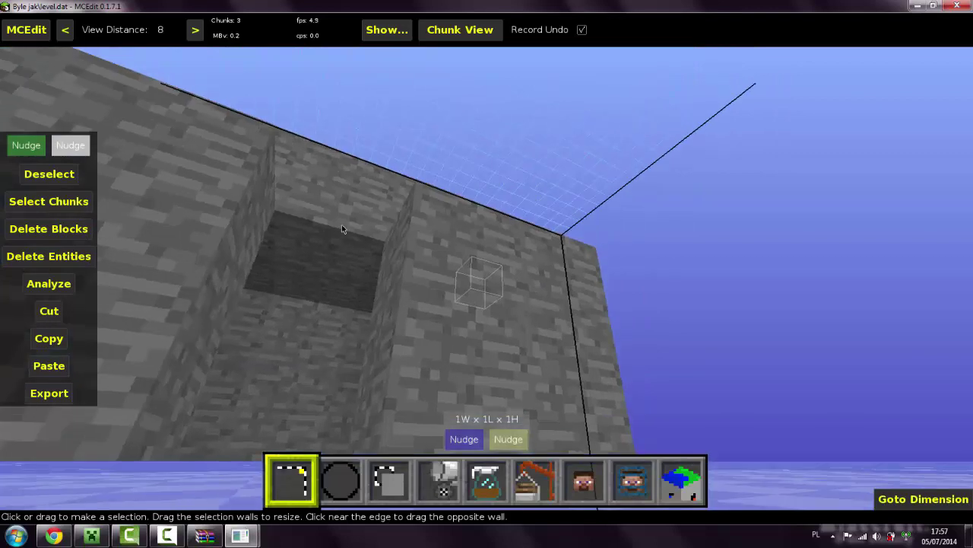
pyautogui.press('s')
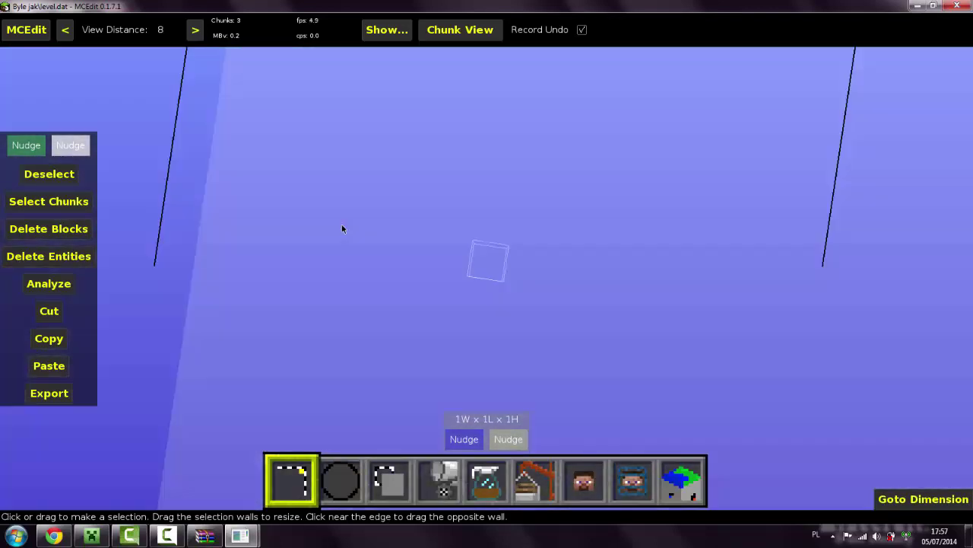
pyautogui.press('s')
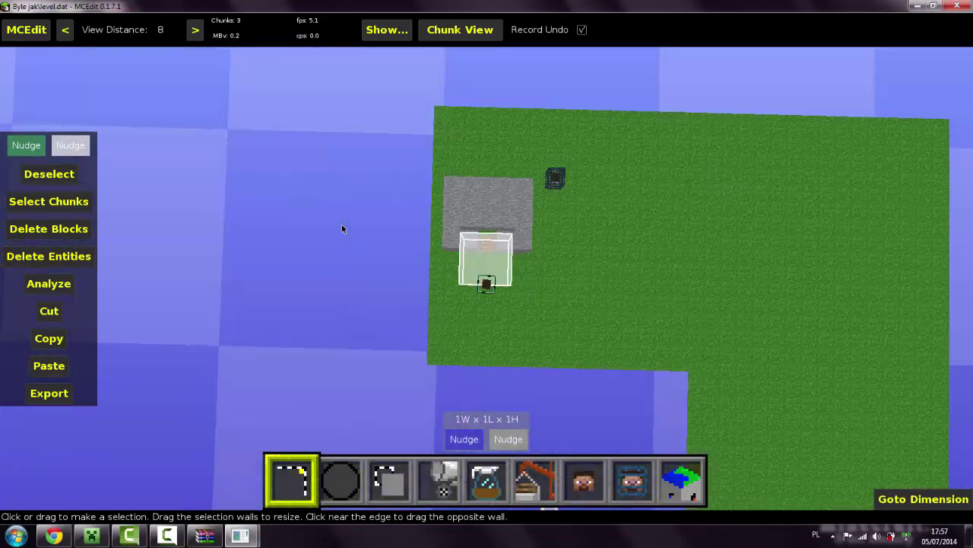
pyautogui.press('i')
pyautogui.press('i')
pyautogui.press('s')
pyautogui.press('shift')
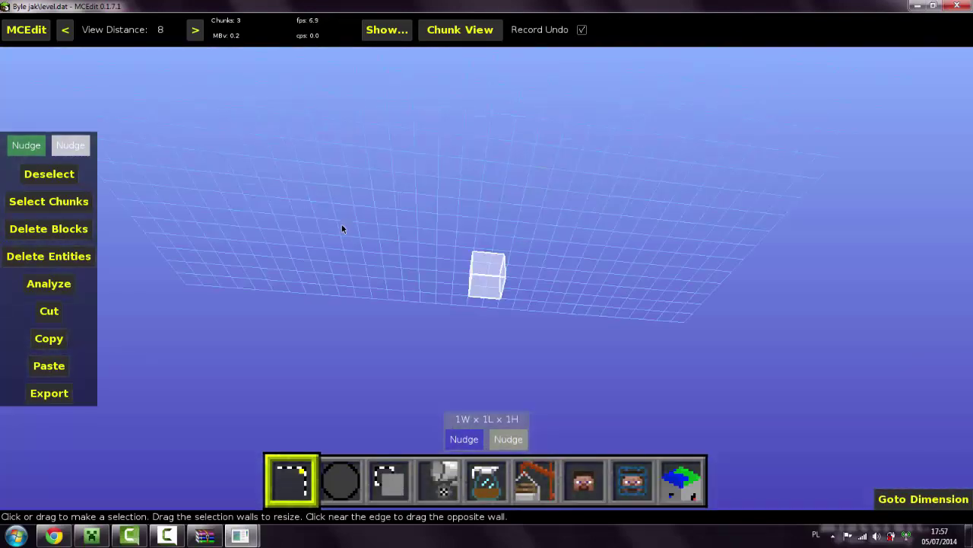
pyautogui.press('k')
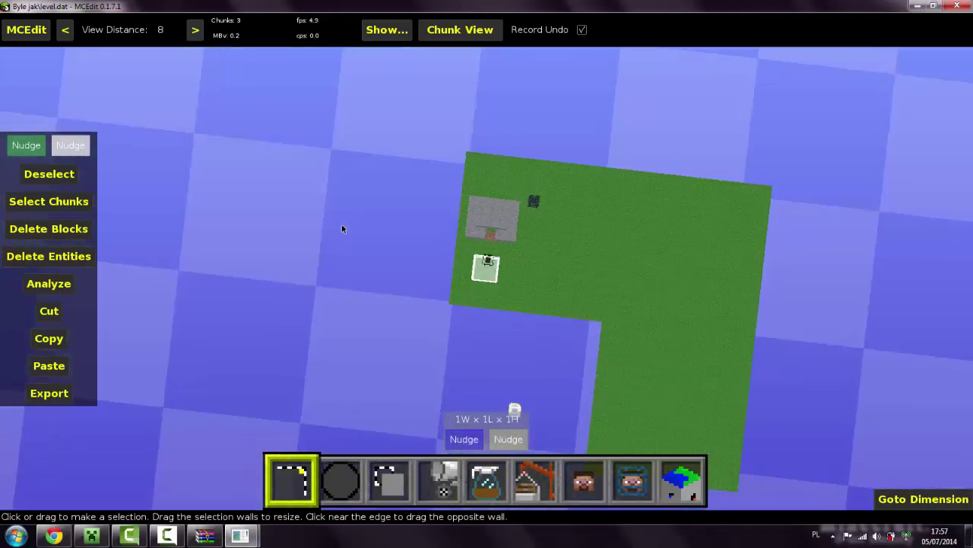
pyautogui.press('w')
pyautogui.press('w')
pyautogui.press('i')
pyautogui.press('space')
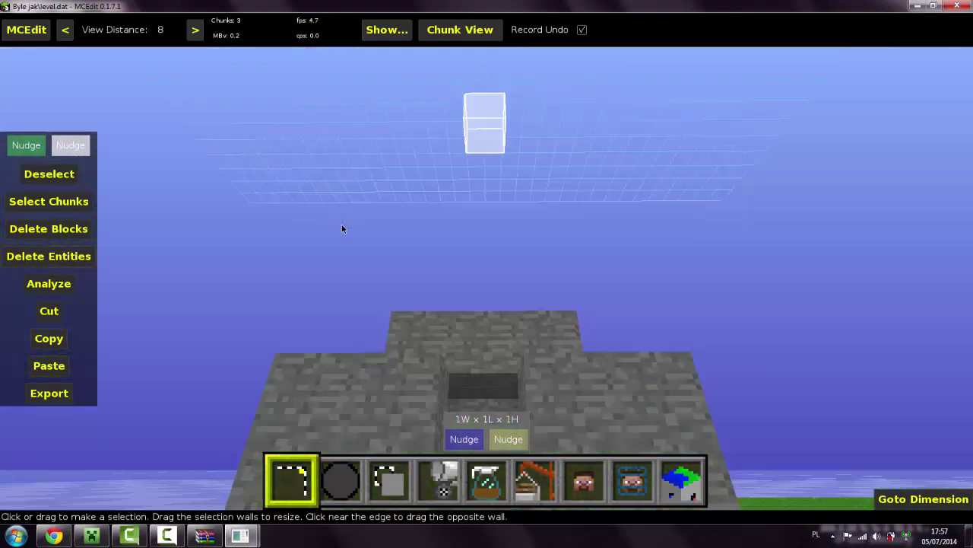
pyautogui.press('k')
pyautogui.press('w')
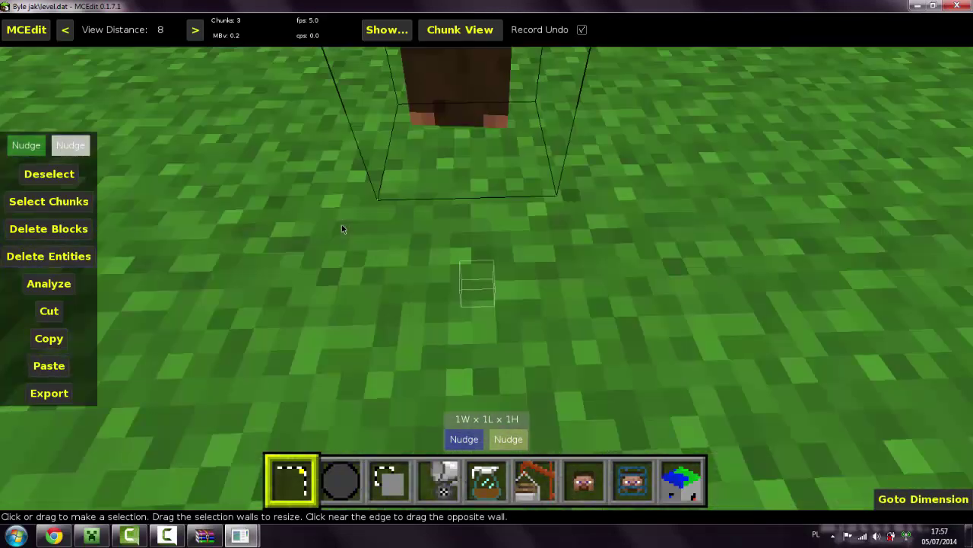
pyautogui.press('i')
pyautogui.press('w')
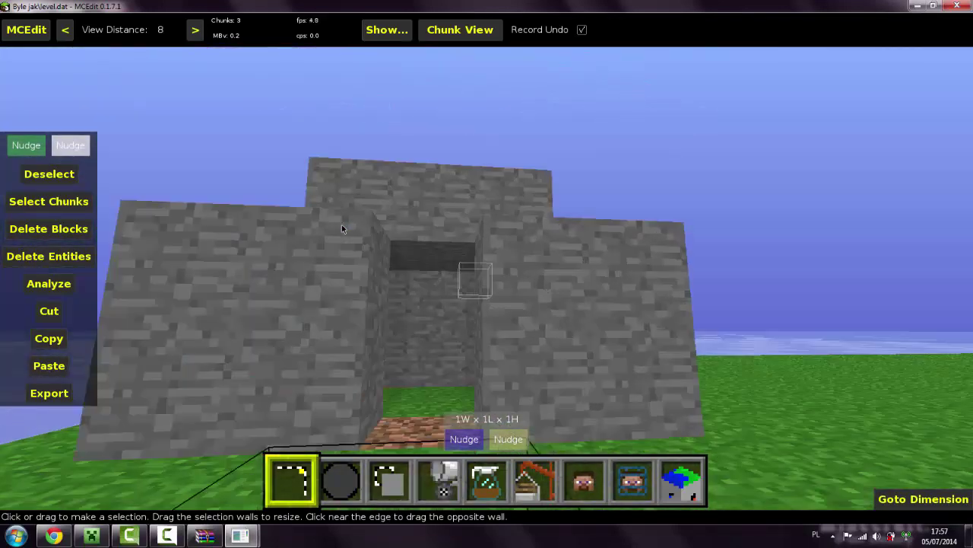
pyautogui.press('s')
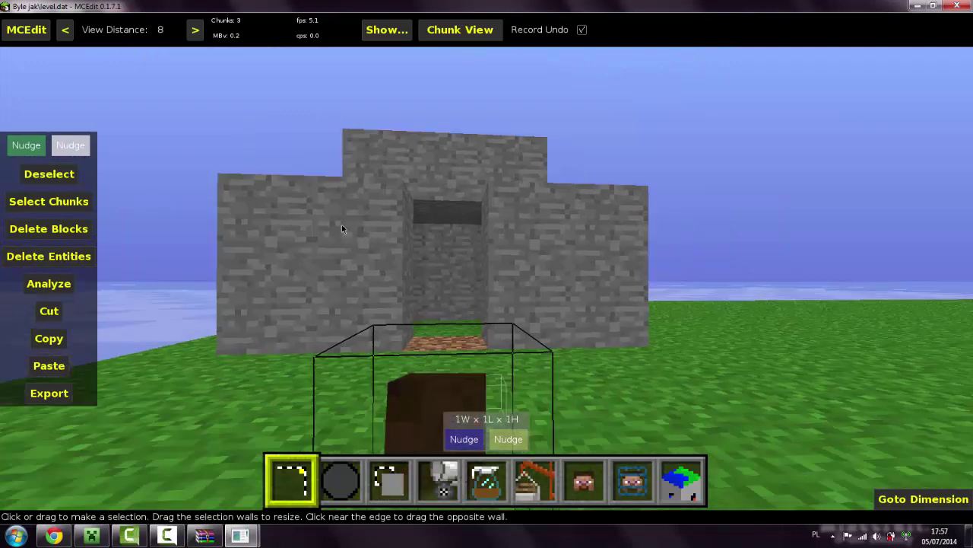
pyautogui.press('k')
pyautogui.press('i')
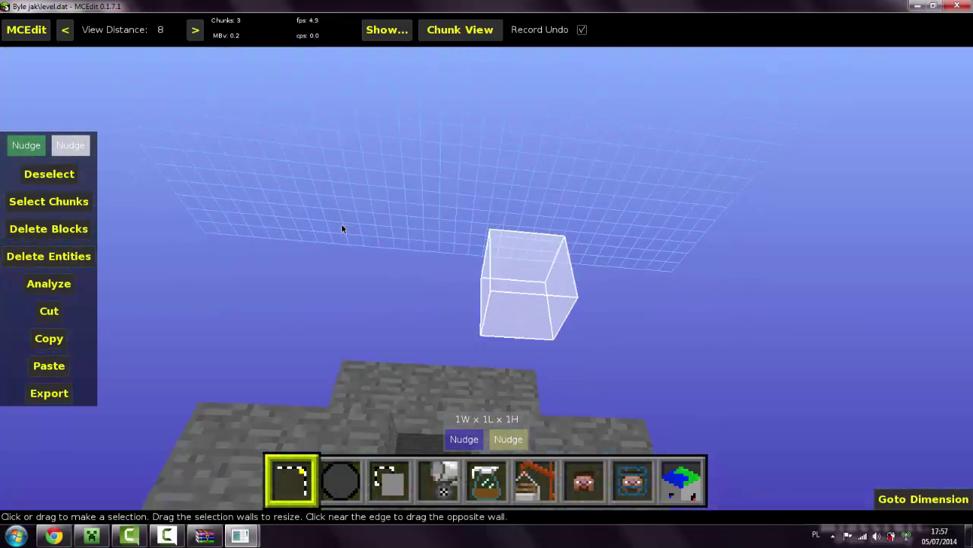
pyautogui.press('w')
pyautogui.press('k')
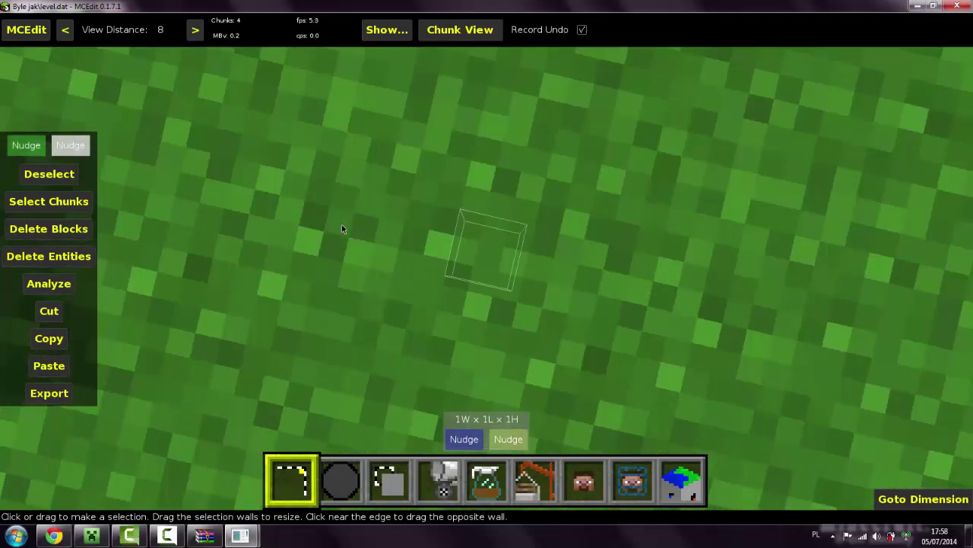
pyautogui.press('i')
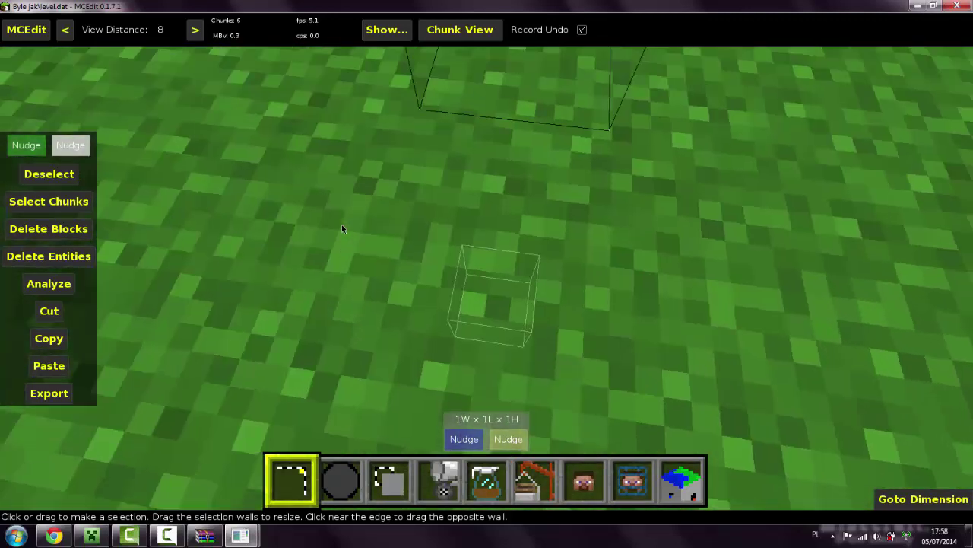
pyautogui.press('shift')
pyautogui.press('i')
pyautogui.press('i')
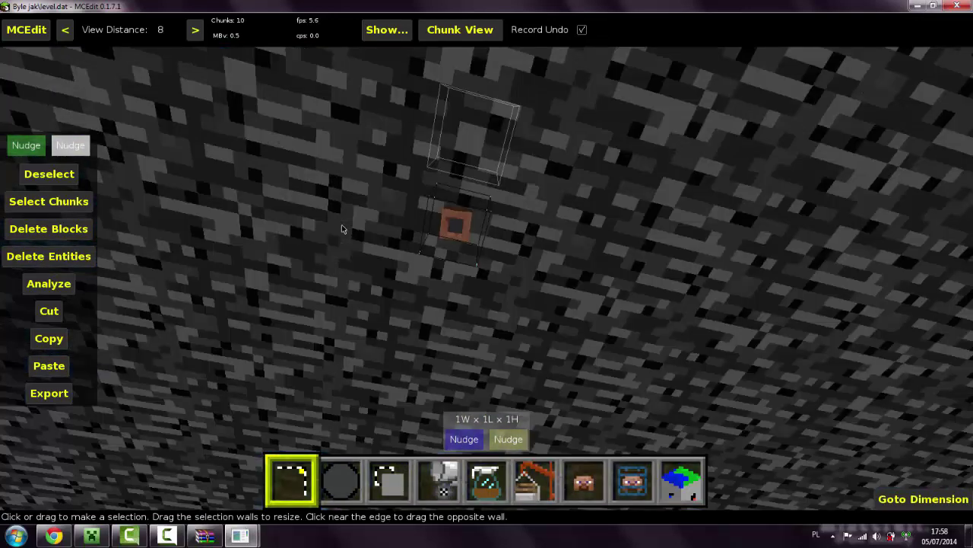
pyautogui.press('space')
pyautogui.press('k')
pyautogui.press('space')
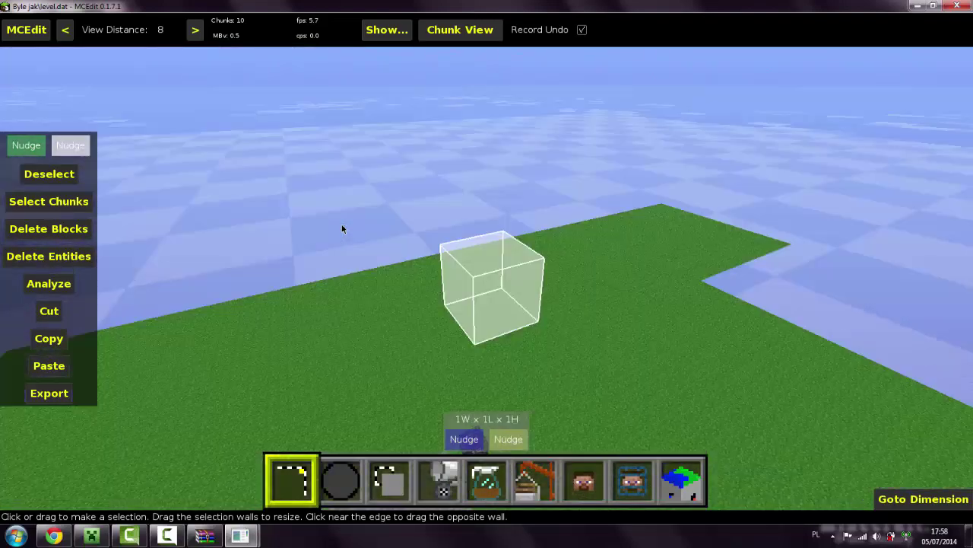
pyautogui.press('k')
pyautogui.press('j')
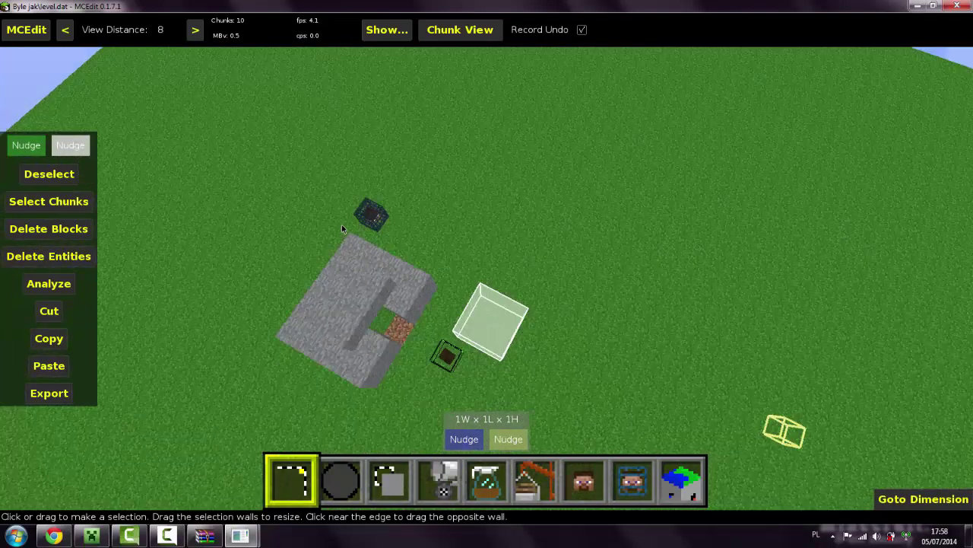
pyautogui.press('shift')
pyautogui.press('j')
pyautogui.press('j')
pyautogui.press('i')
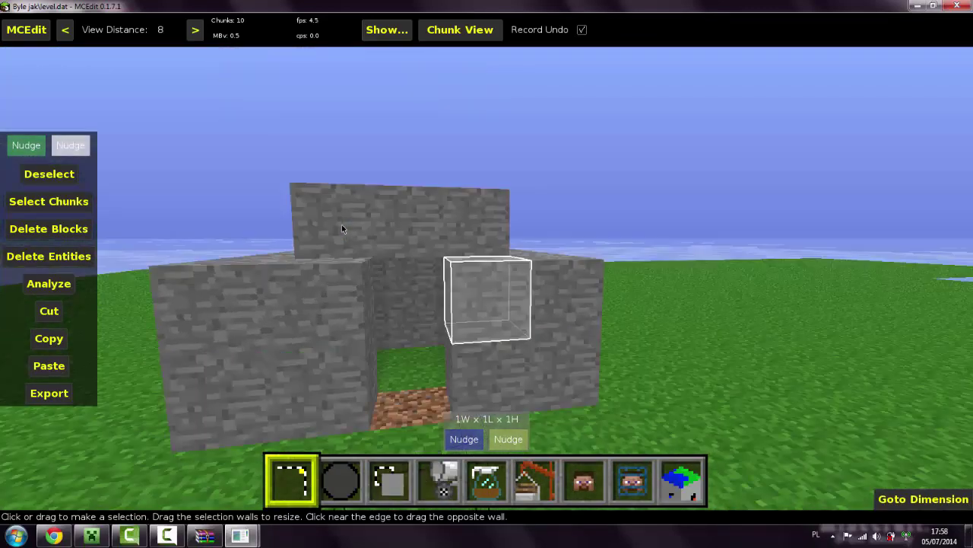
# - Place the first selection corner on the lower front corner block of the stone hut, beside the doorway wall
pyautogui.press('l')
pyautogui.press('k')
pyautogui.press('i')
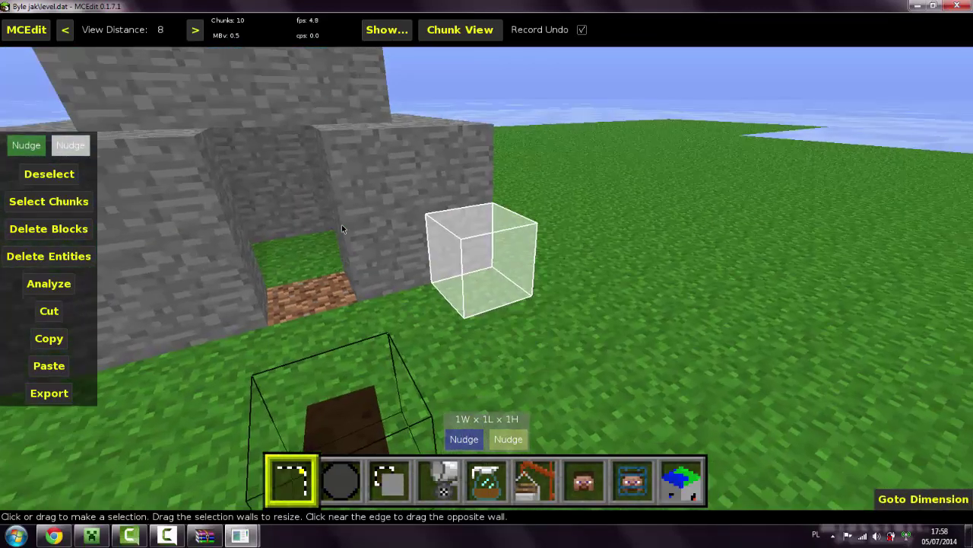
pyautogui.press('w')
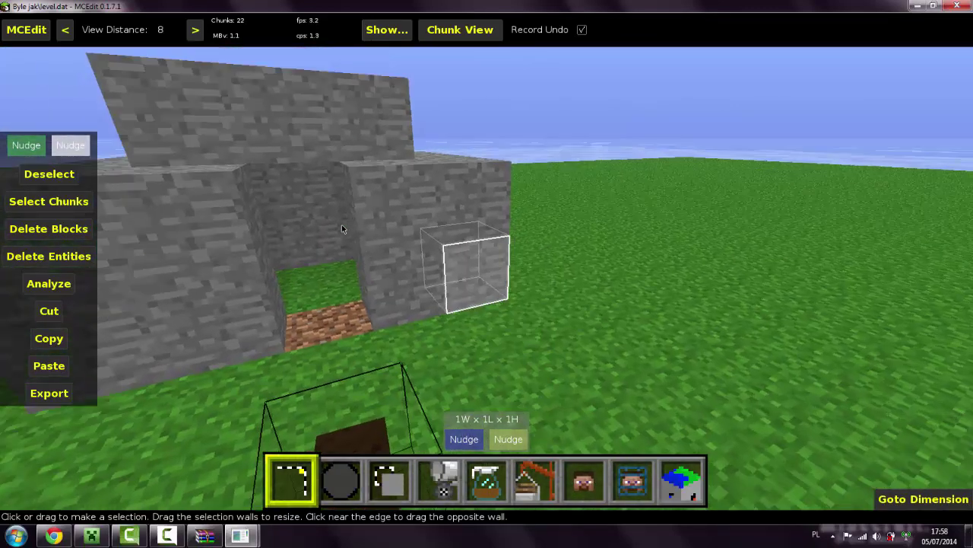
pyautogui.press('j')
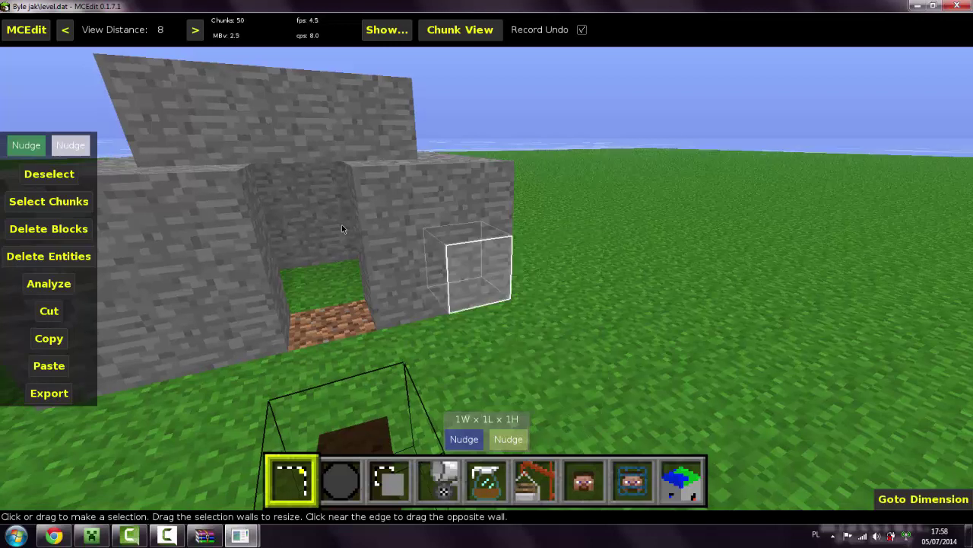
pyautogui.press('d')
pyautogui.click(342, 228)
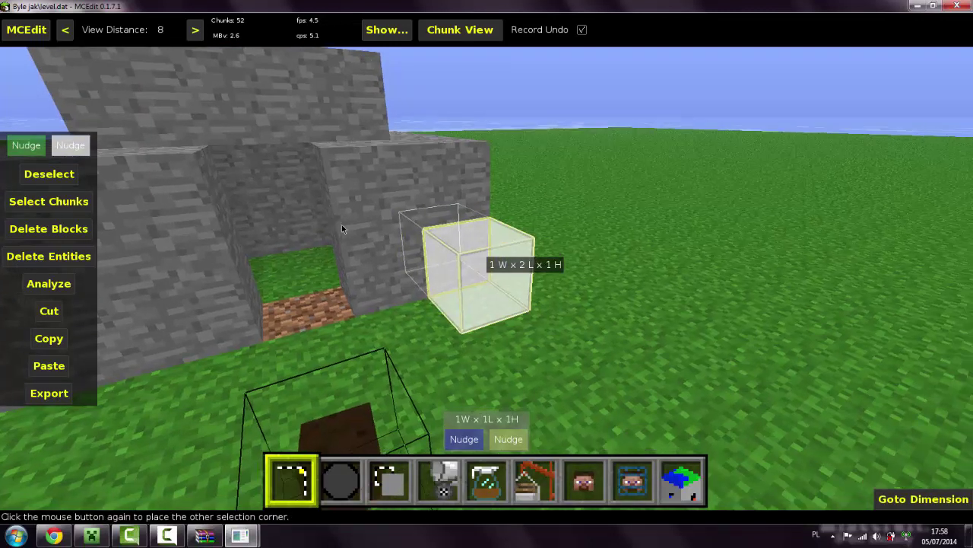
# - Place the opposite selection corner at the hut's upper back corner, enclosing the whole hut in a 5W x 4L x 3H box
pyautogui.press('i')
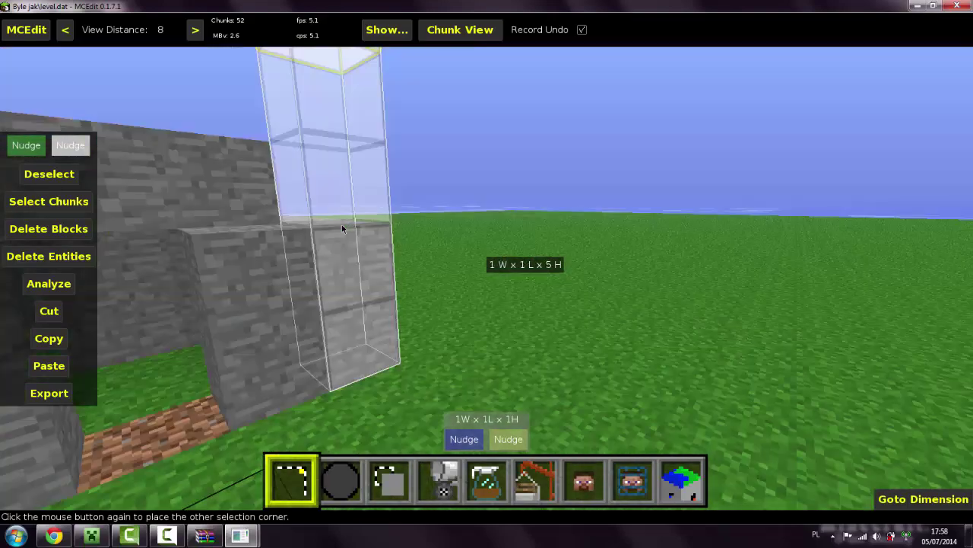
pyautogui.press('k')
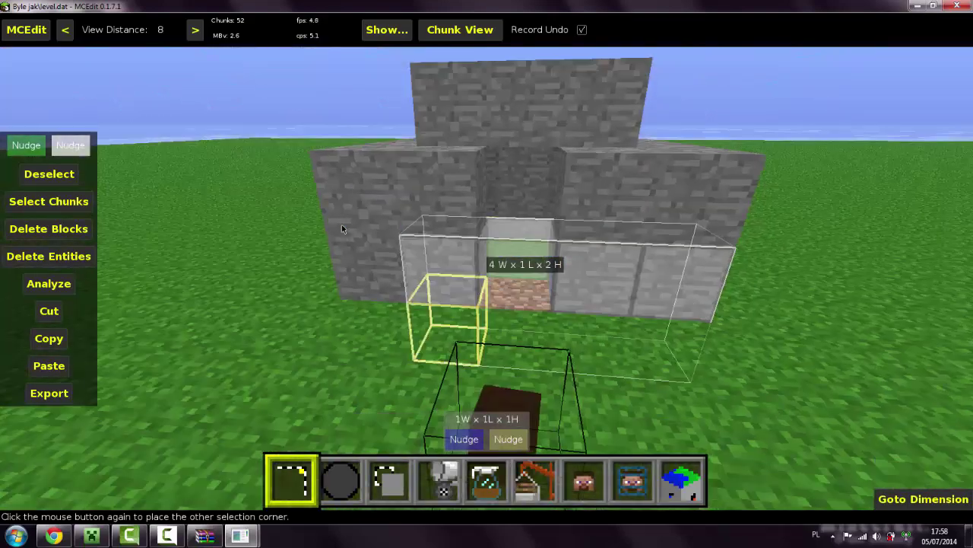
pyautogui.press('space')
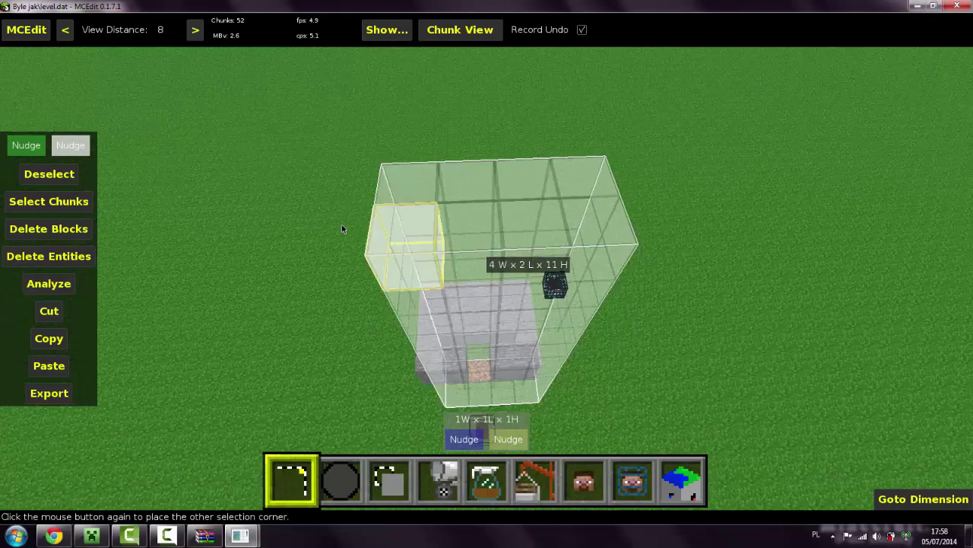
pyautogui.press('a')
pyautogui.press('w')
pyautogui.press('i')
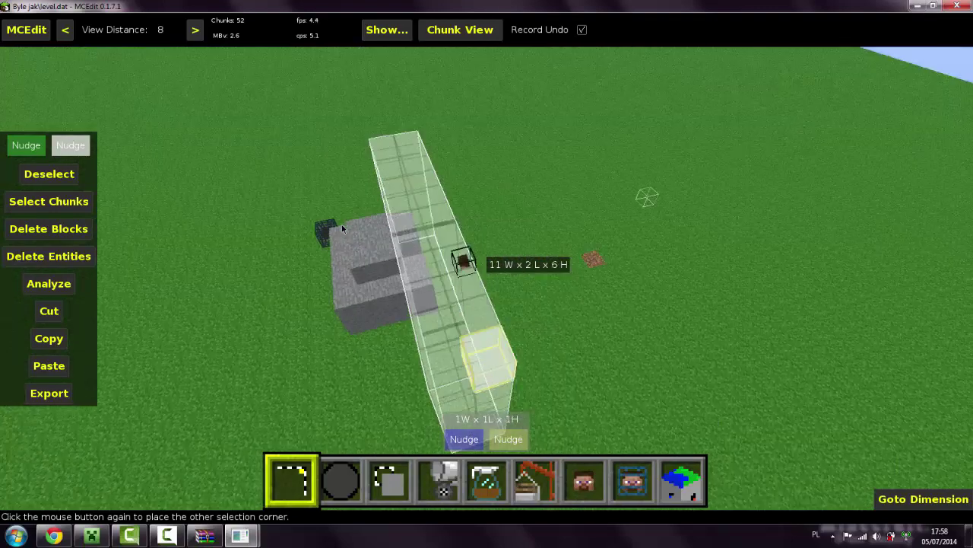
pyautogui.press('d')
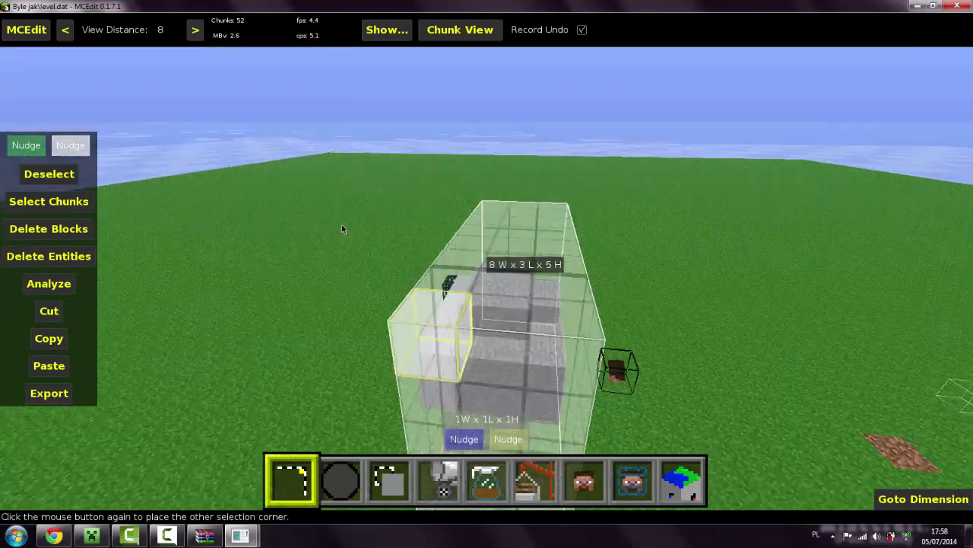
pyautogui.press('w')
pyautogui.press('i')
pyautogui.press('l')
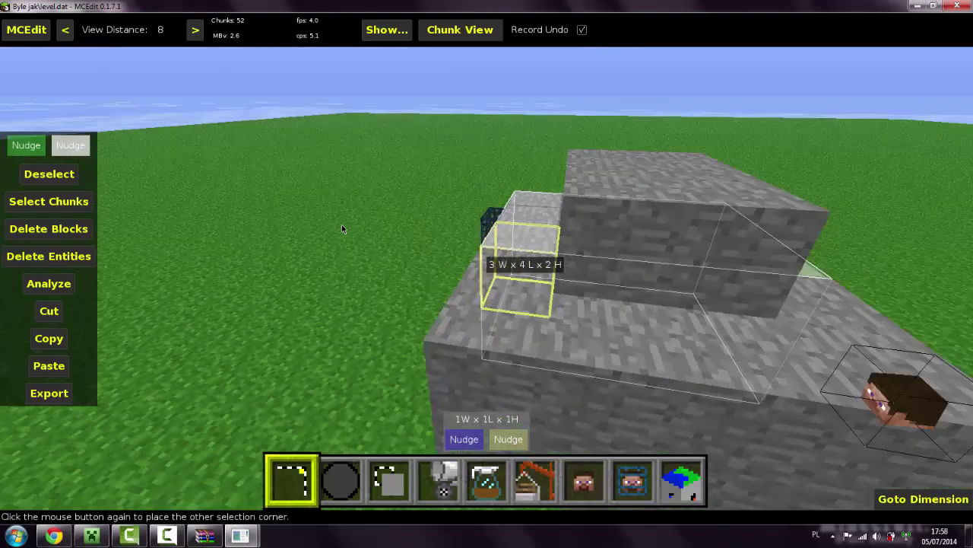
pyautogui.press('s')
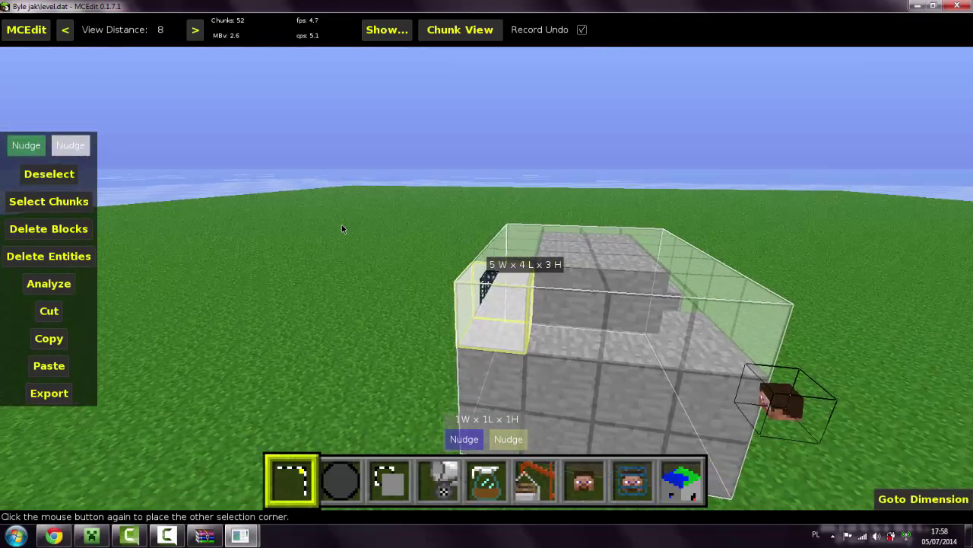
pyautogui.click(342, 229)
pyautogui.press('i')
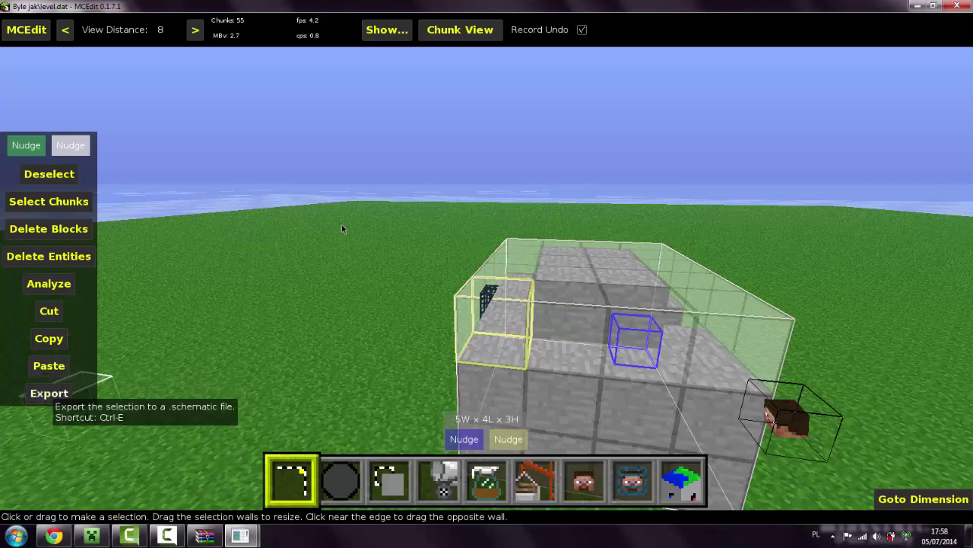
# - Start exporting the selected hut as a Minecraft schematic, with the Desktop as the save location
pyautogui.click(47, 394)
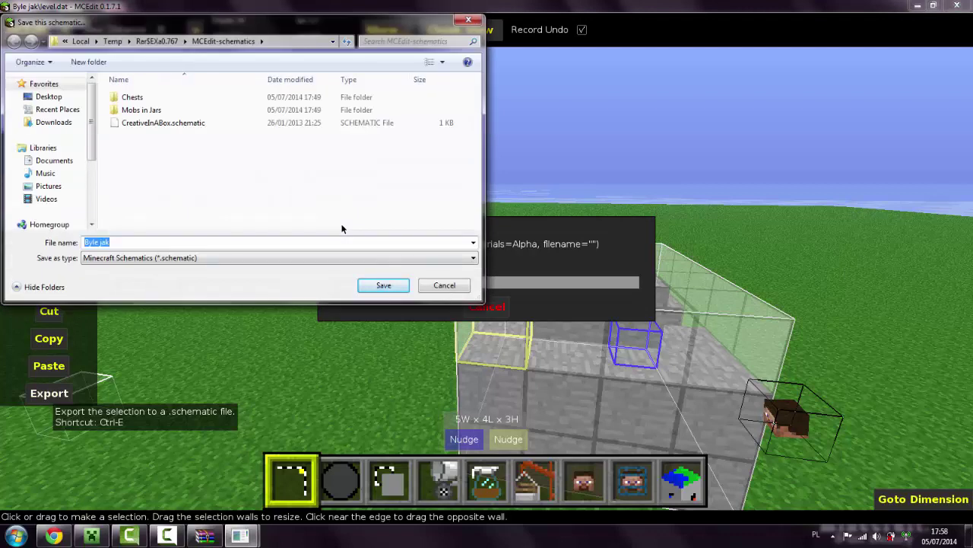
pyautogui.click(48, 97)
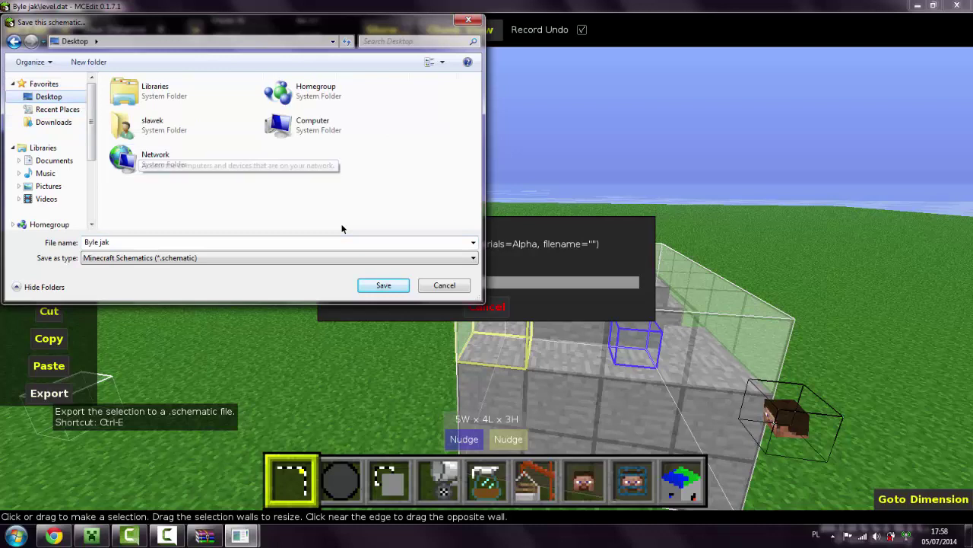
# - Browse Recent Places, Favorites and Downloads for possible locations to save the schematic
pyautogui.press('Down')
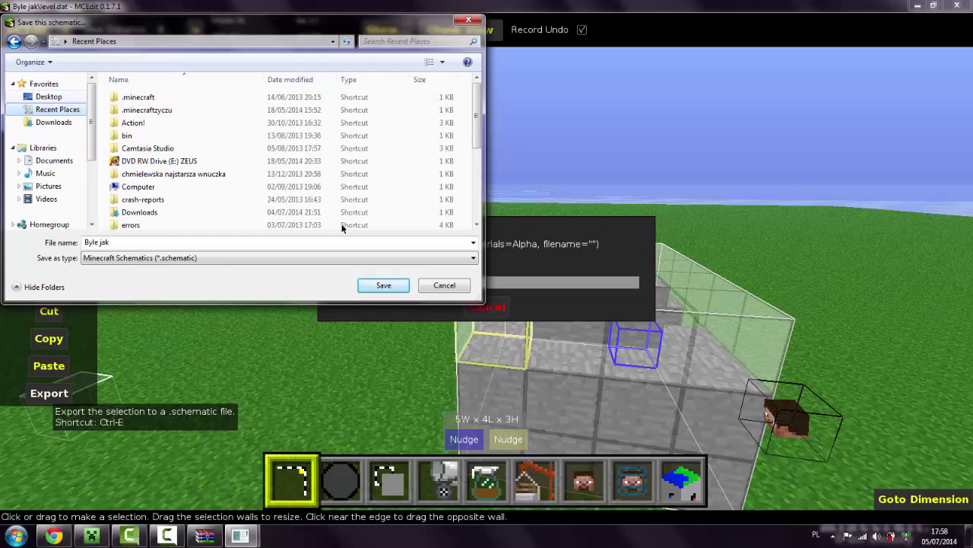
pyautogui.press('Up')
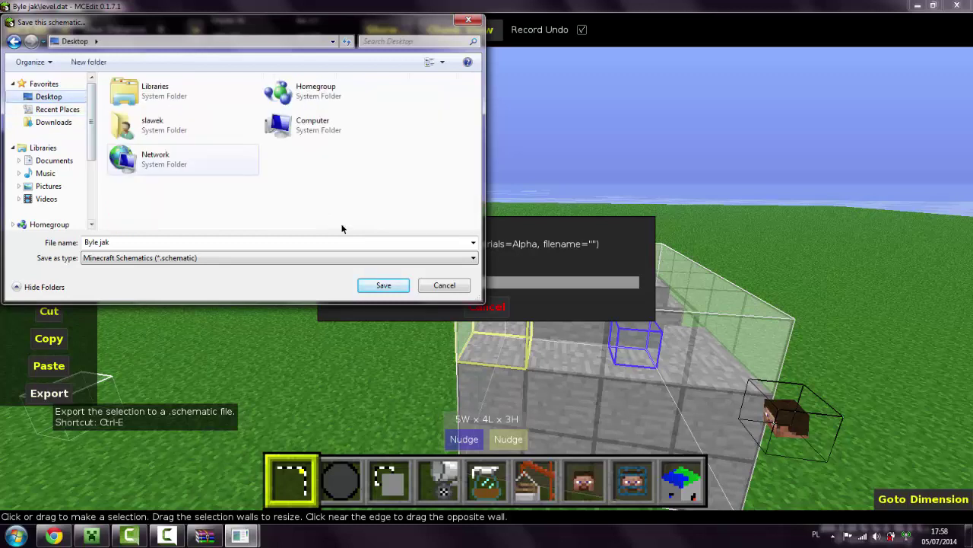
pyautogui.press('Up')
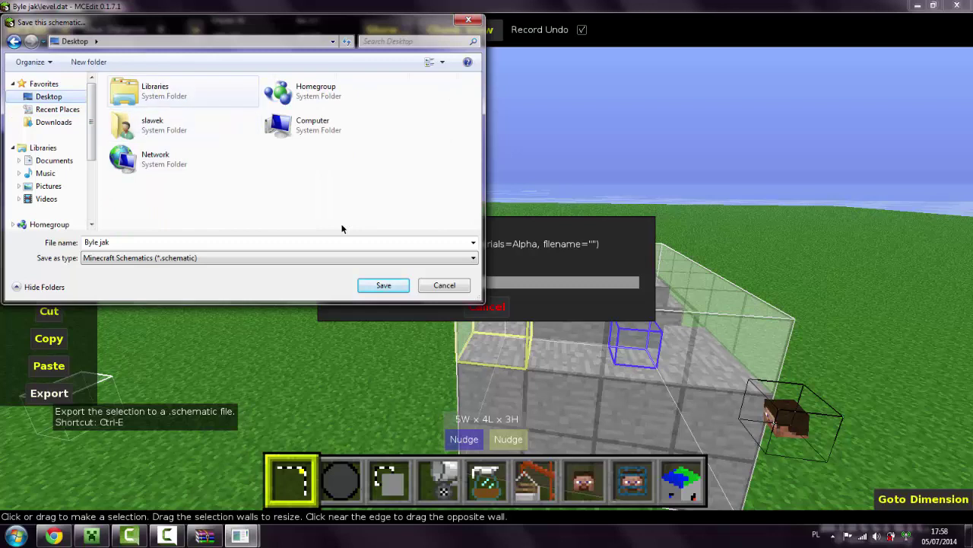
pyautogui.press('Down')
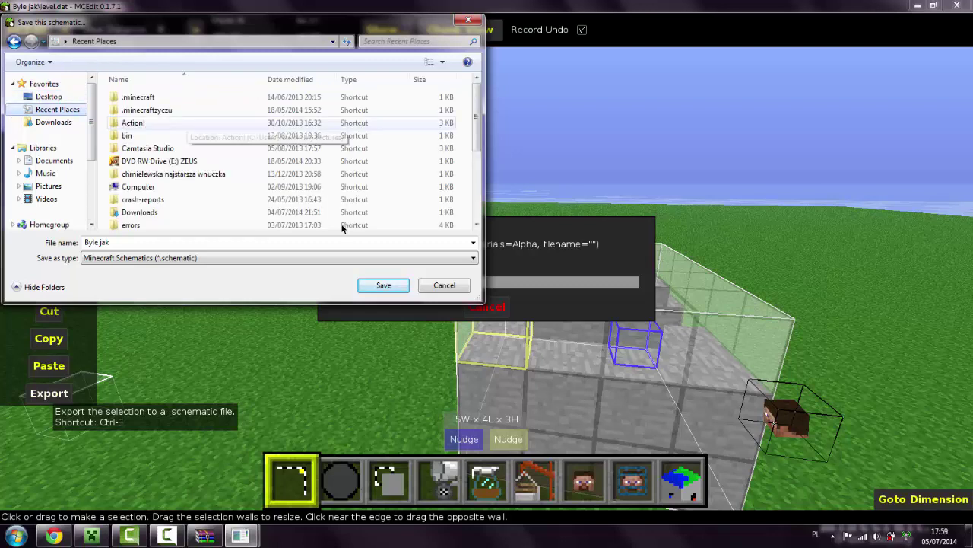
pyautogui.scroll(-3, 342, 229)
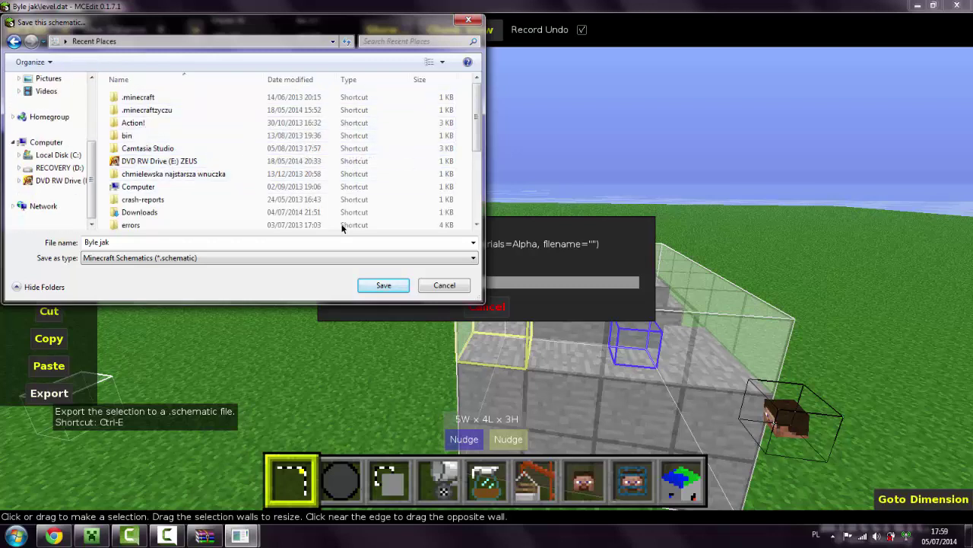
pyautogui.scroll(-2, 342, 228)
pyautogui.scroll(-2, 342, 228)
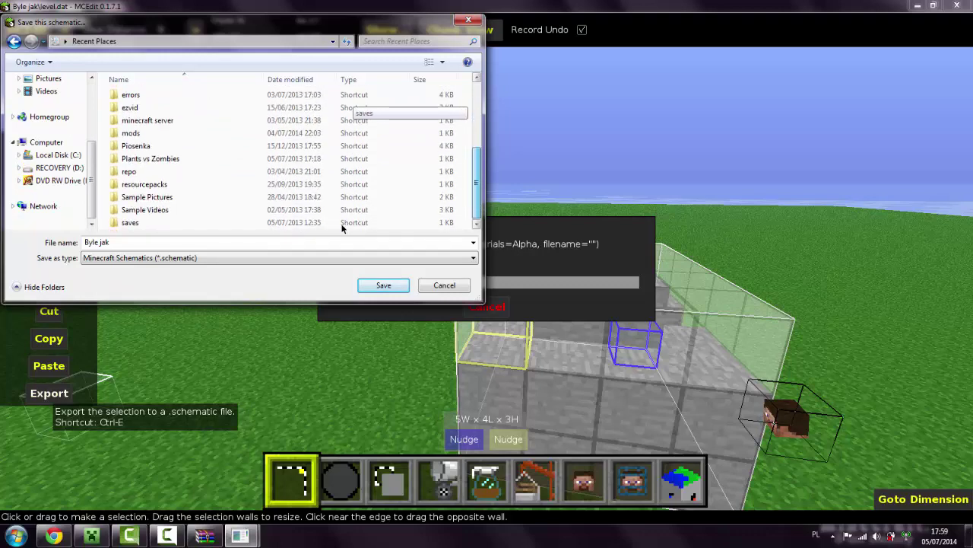
pyautogui.scroll(3, 341, 228)
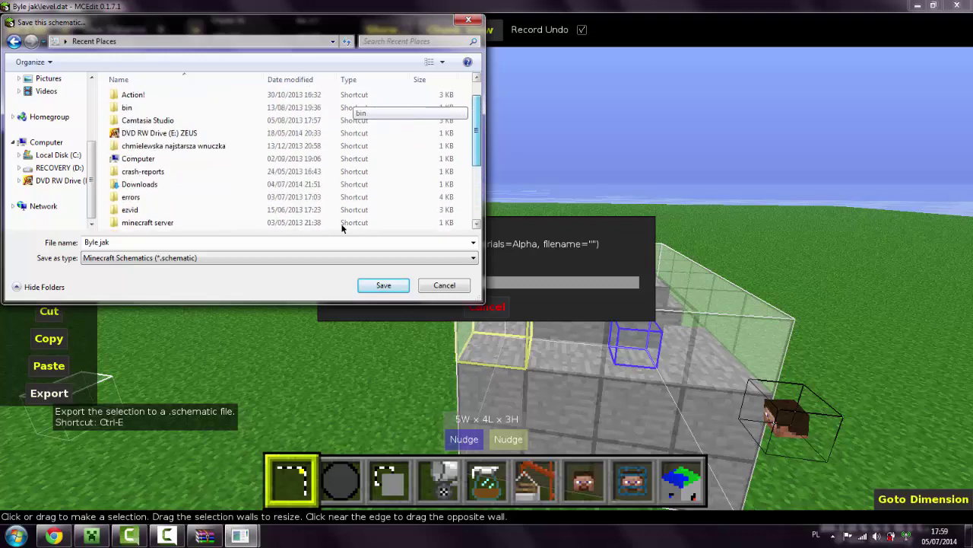
pyautogui.scroll(1, 341, 227)
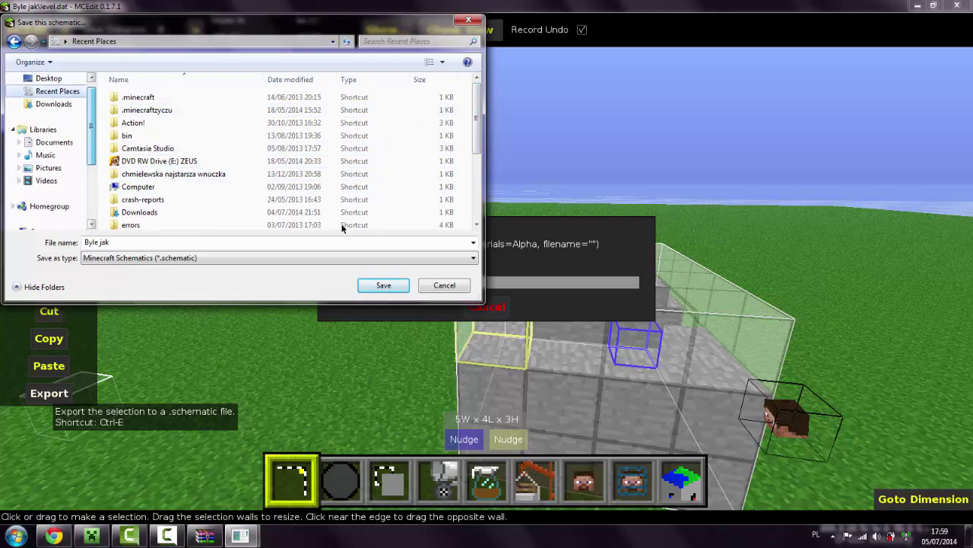
pyautogui.press('Down')
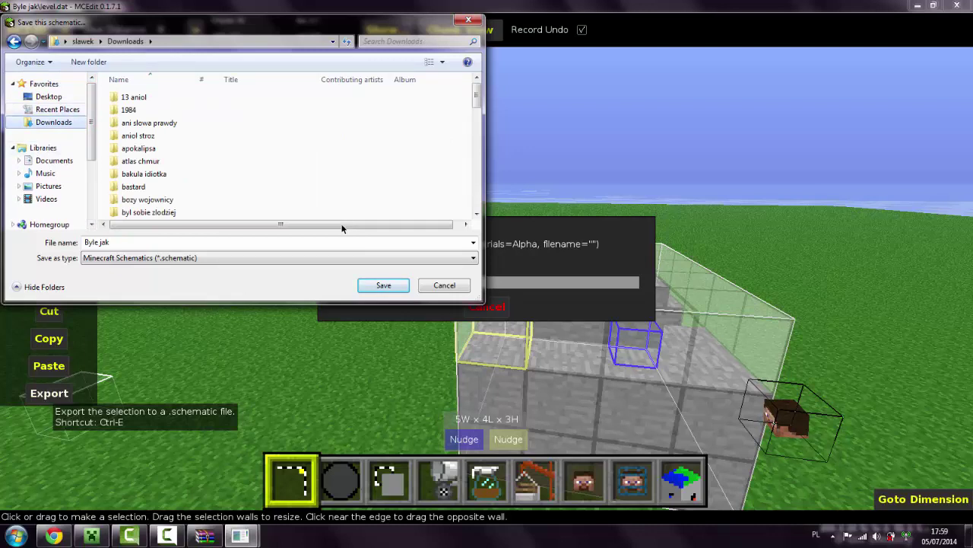
pyautogui.press('Left')
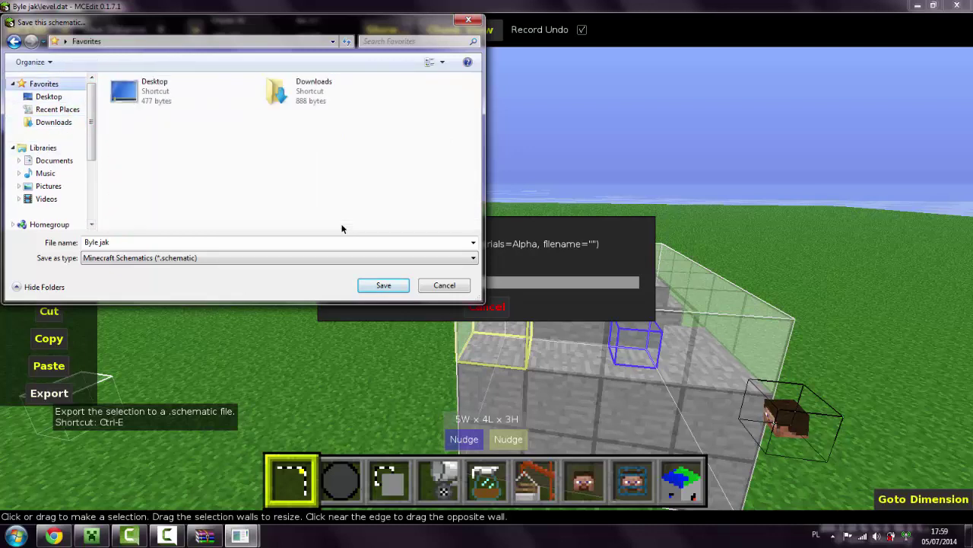
pyautogui.press('Return')
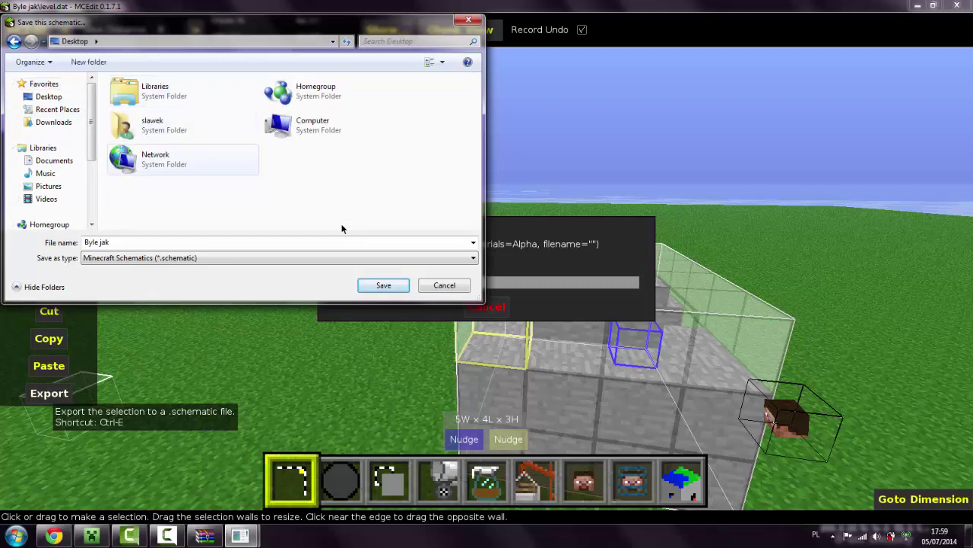
pyautogui.press('BackSpace')
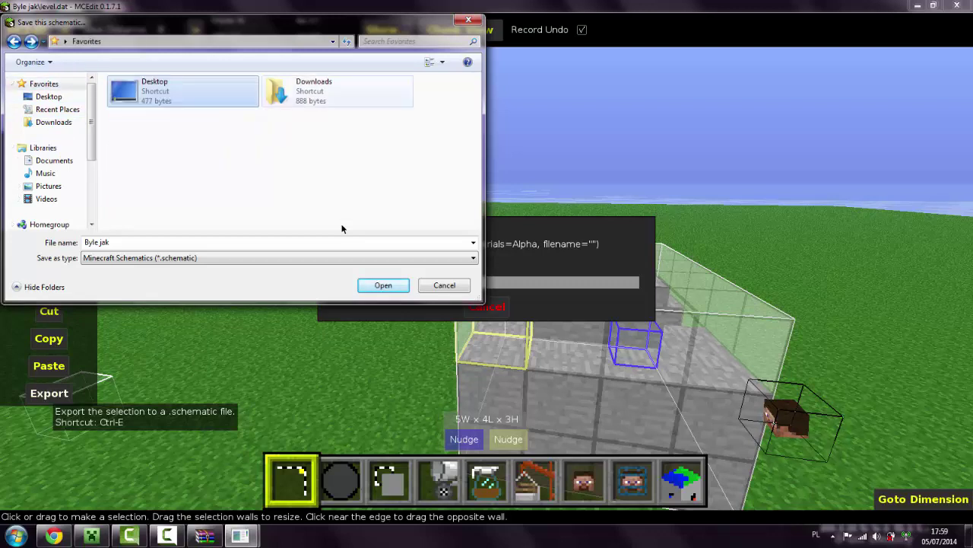
pyautogui.press('Right')
pyautogui.press('Return')
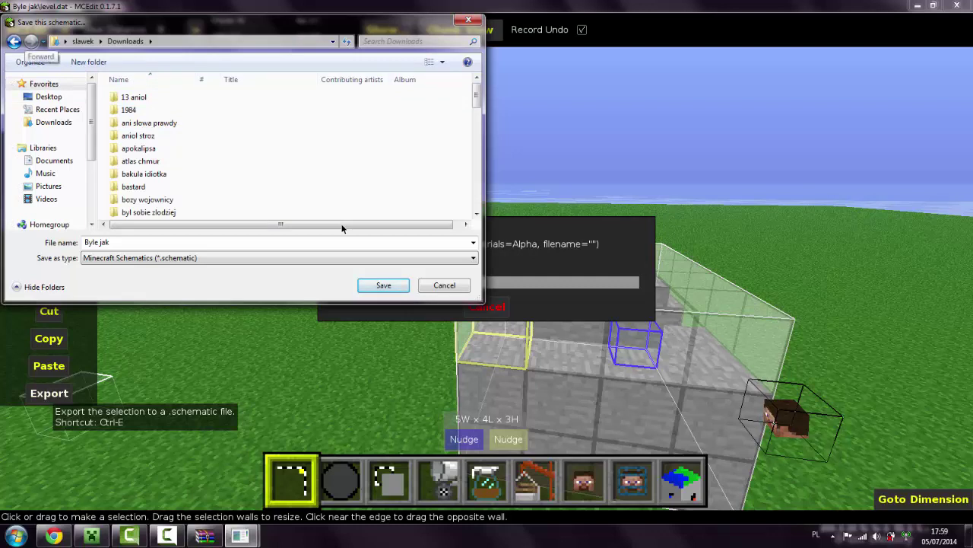
pyautogui.press('BackSpace')
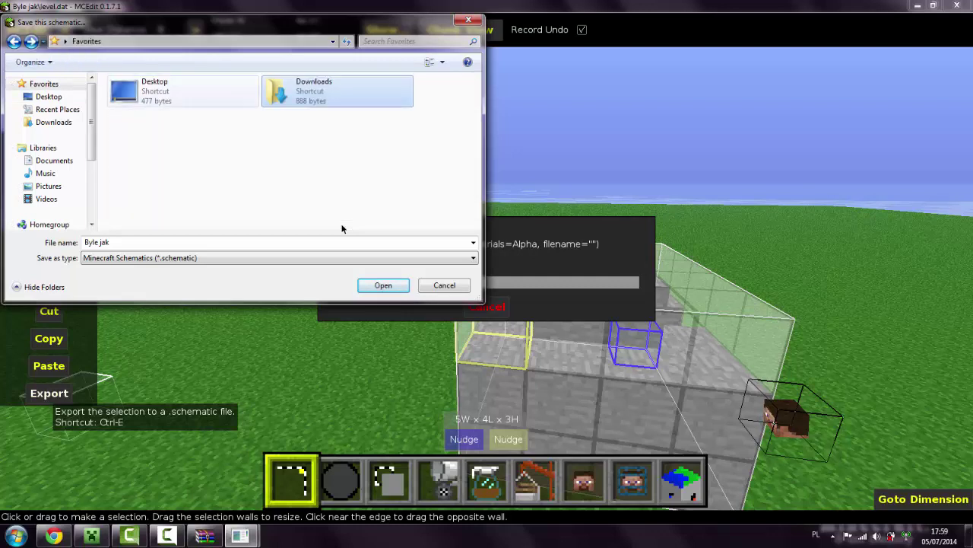
# - Return to the Desktop folder and save the schematic there as Byle jak
pyautogui.press('Left')
pyautogui.press('Return')
pyautogui.press('Menu')
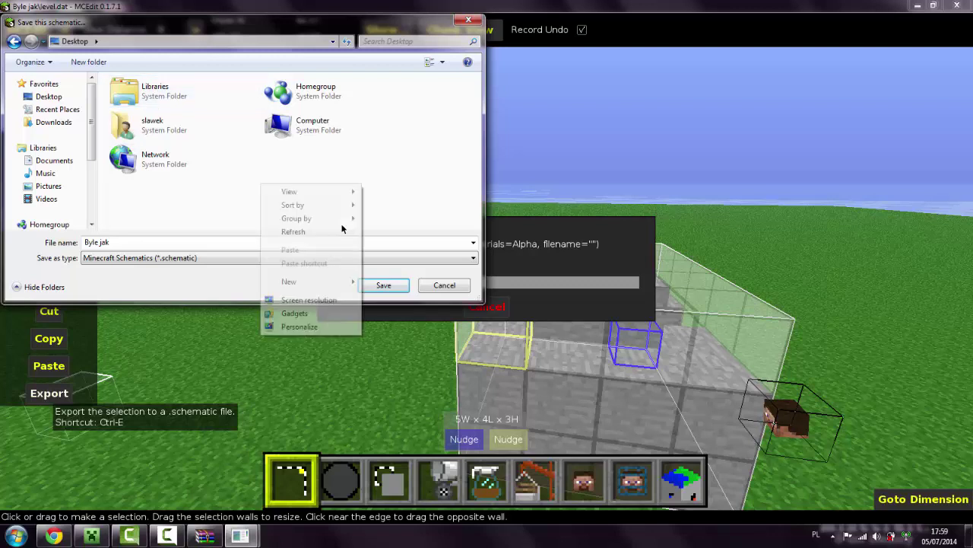
pyautogui.press('Escape')
pyautogui.press('Return')
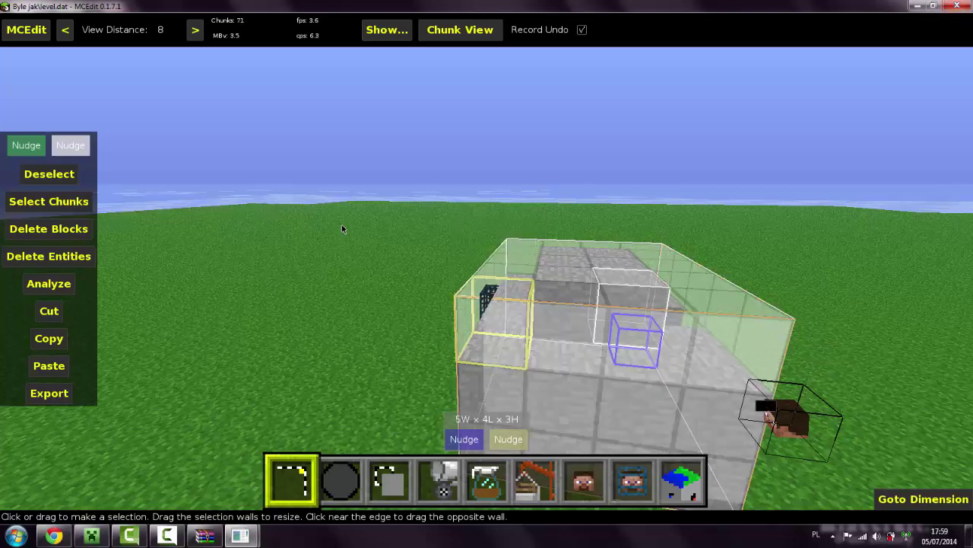
# - Quit MCEdit with its modified files stored in the zip archive, and close WinRAR and Minecraft
pyautogui.hotkey('alt', 'F4')
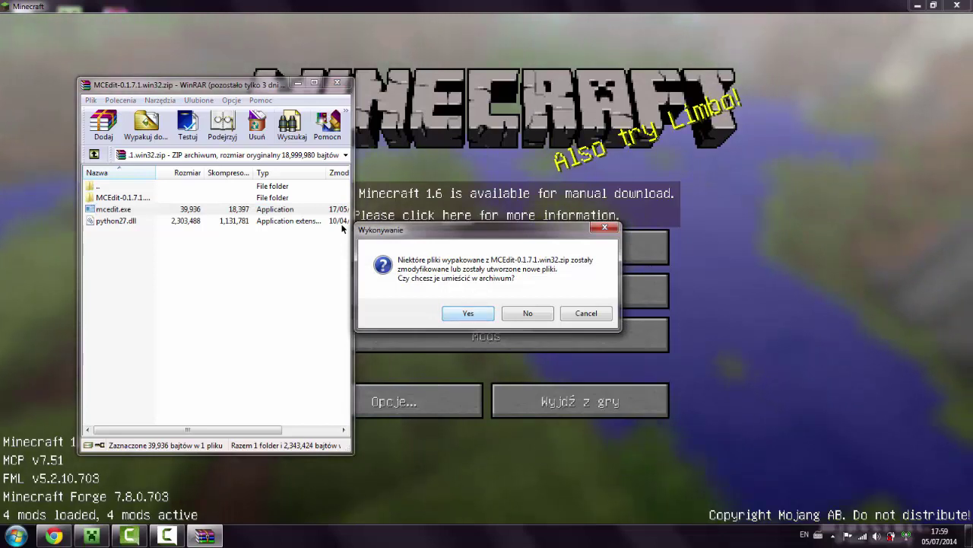
pyautogui.press('Return')
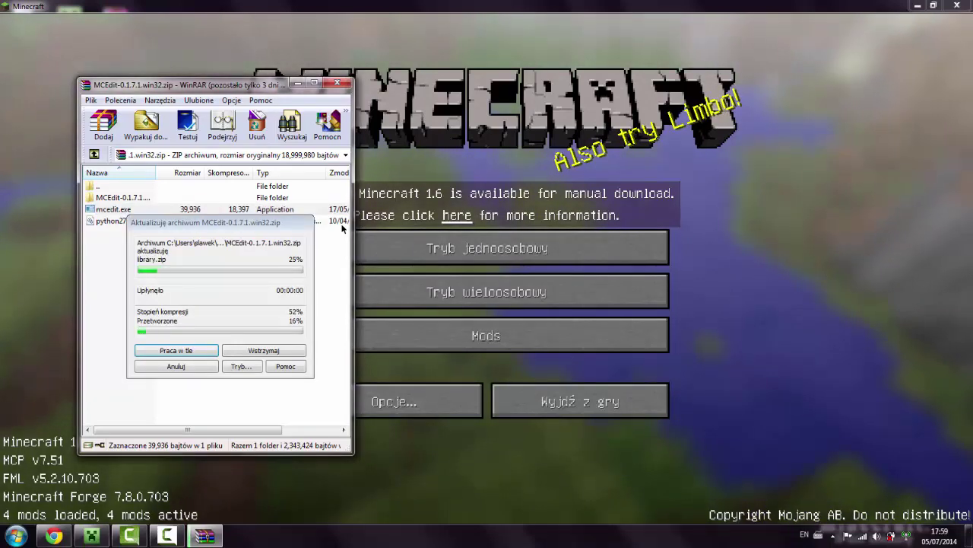
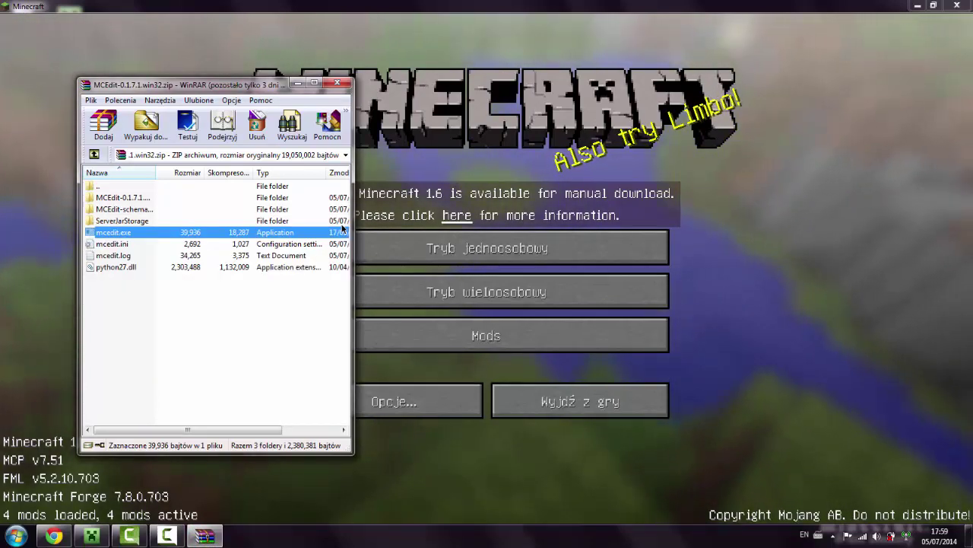
pyautogui.hotkey('alt', 'F4')
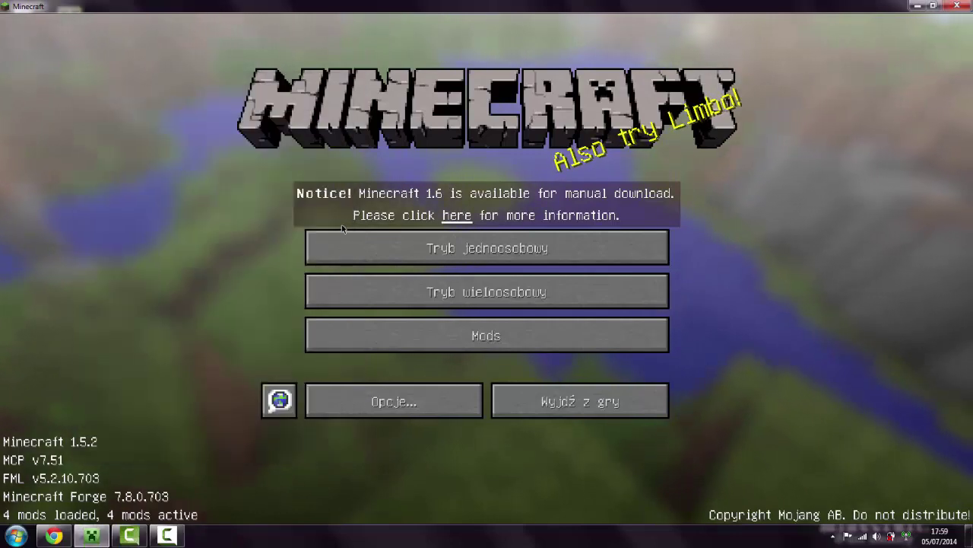
pyautogui.hotkey('alt', 'F4')
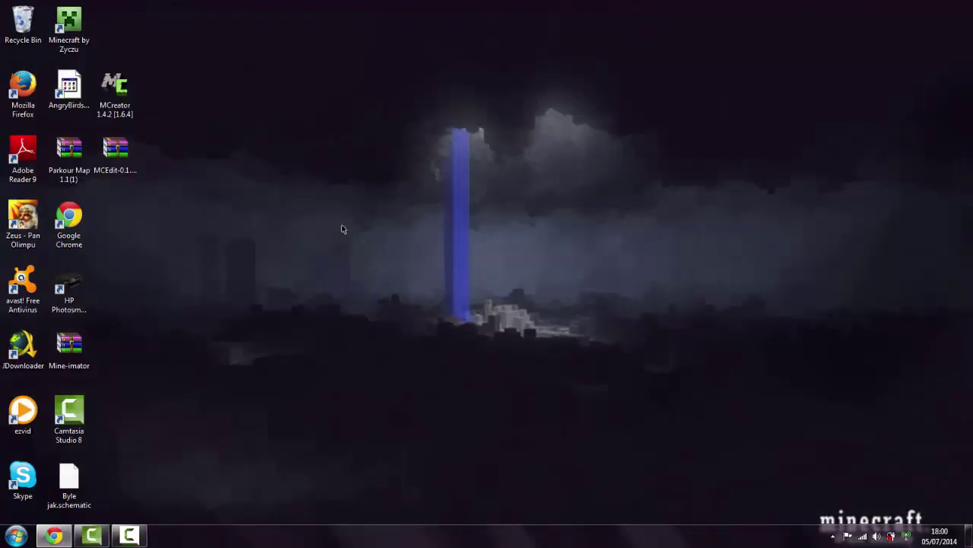
# - Move the Byle jak.schematic desktop icon to the spot beside the Minecraft by Zyczu shortcut
pyautogui.press('b')
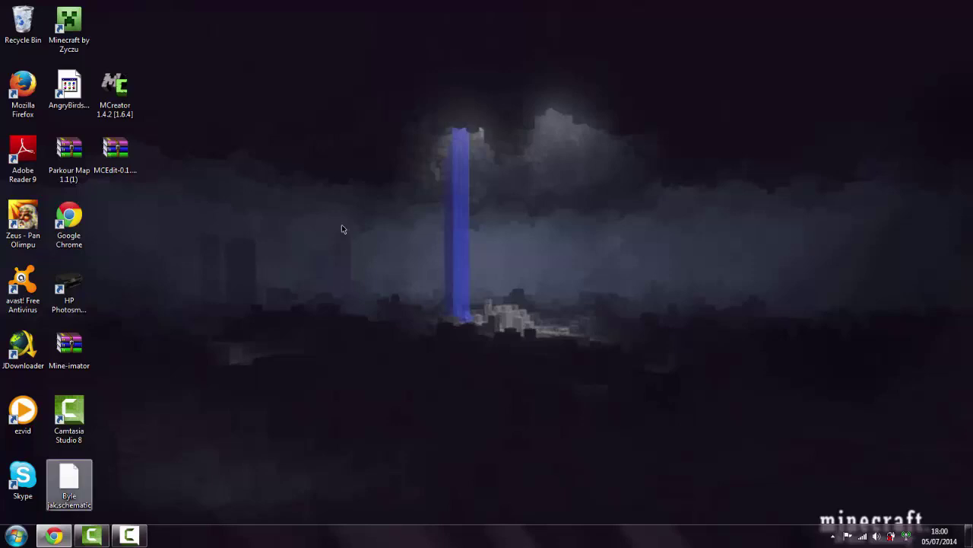
pyautogui.moveTo(68, 479); pyautogui.dragTo(118, 25)
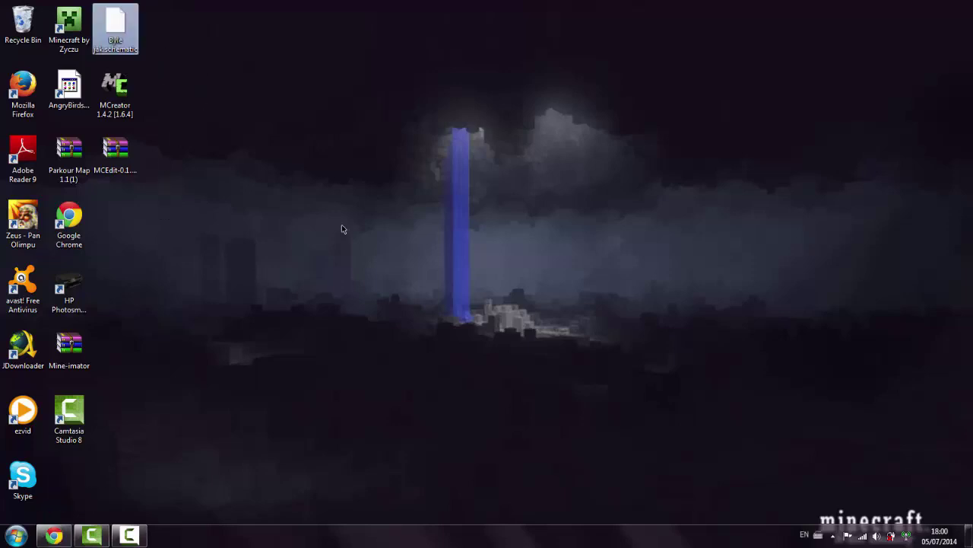
pyautogui.press('c')
pyautogui.press('p')
pyautogui.press('a')
pyautogui.press('p')
pyautogui.press('b')
pyautogui.press('Down')
pyautogui.press('Left')
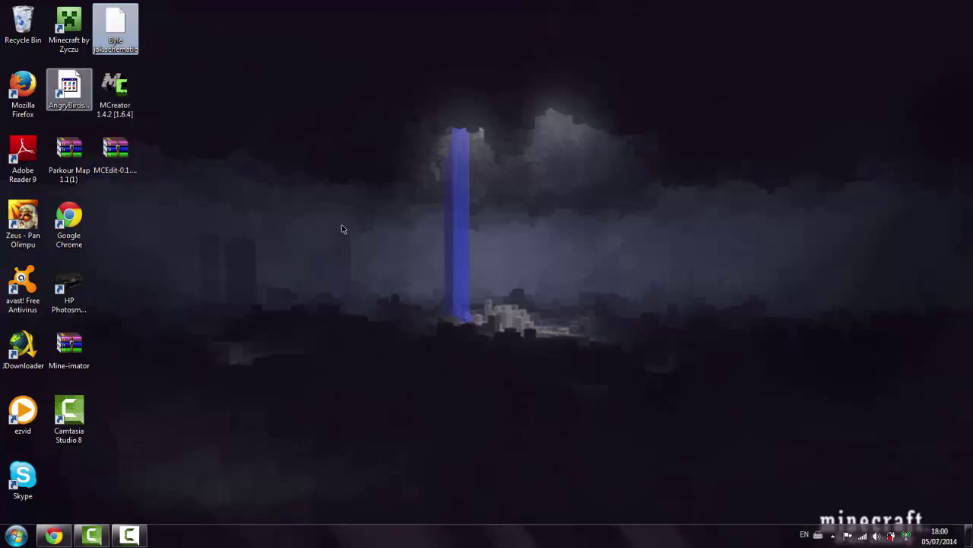
pyautogui.press('Right')
pyautogui.press('Up')
pyautogui.press('c')
pyautogui.press('b')
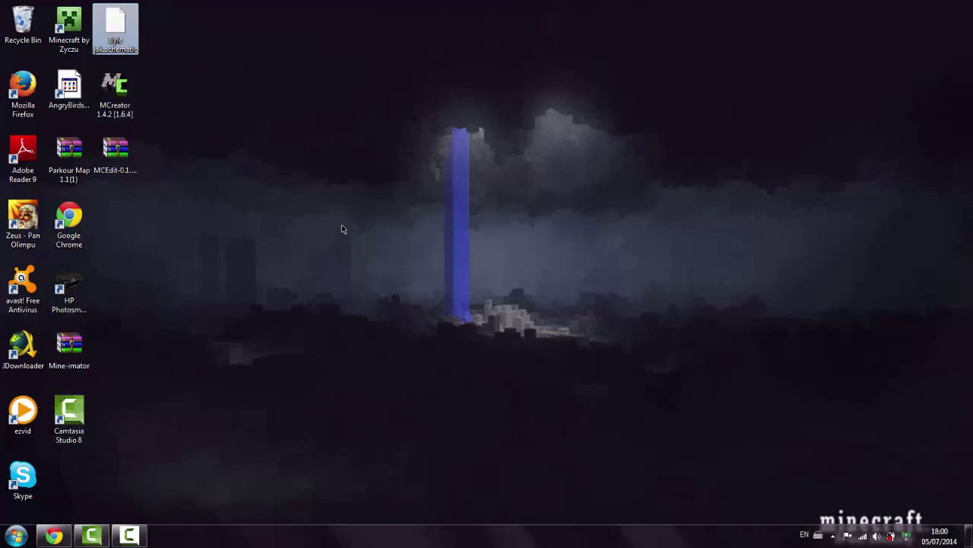
# - Open the Mine-imator archive from the desktop and run Mine-imator.exe from its v0.6.2 folder, allowing the unverified program
pyautogui.press('m')
pyautogui.press('Return')
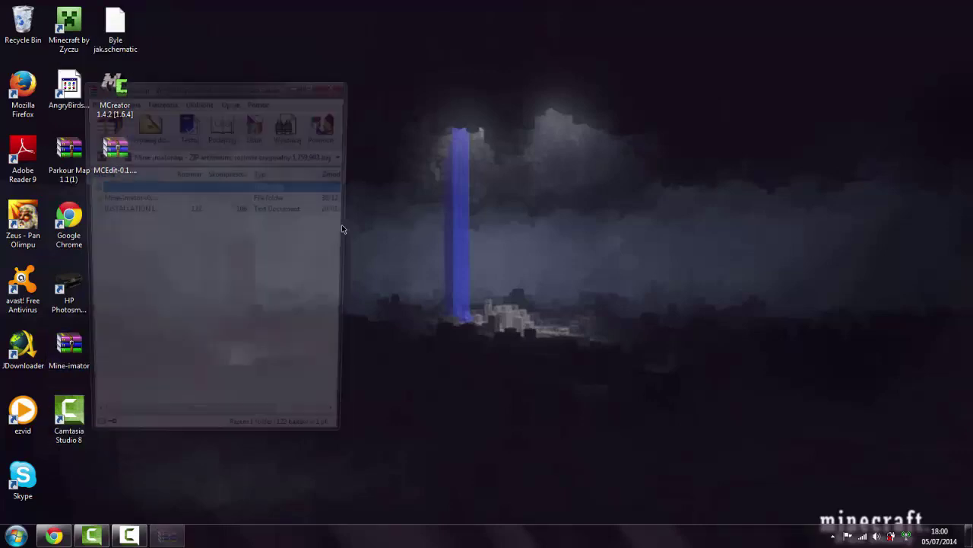
pyautogui.press('Down')
pyautogui.press('Return')
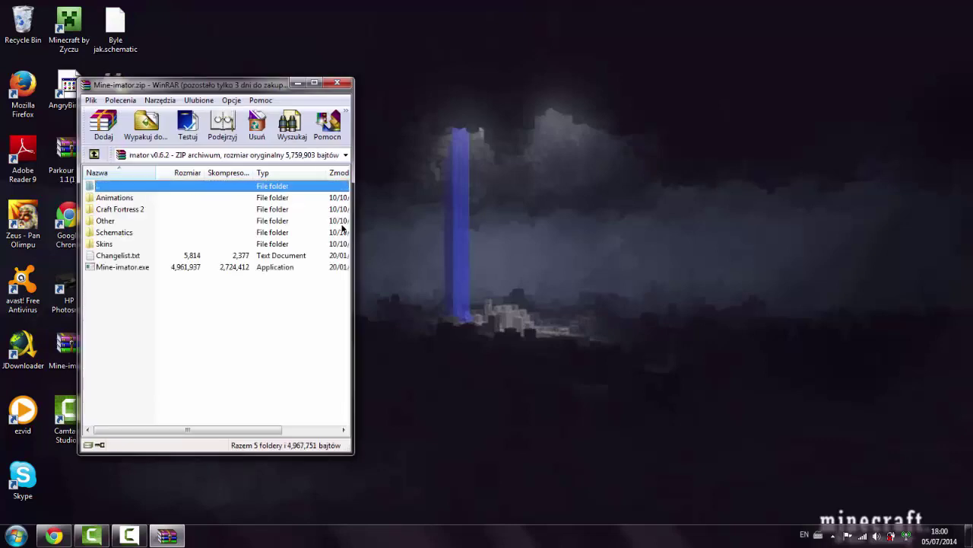
pyautogui.press('m')
pyautogui.press('Return')
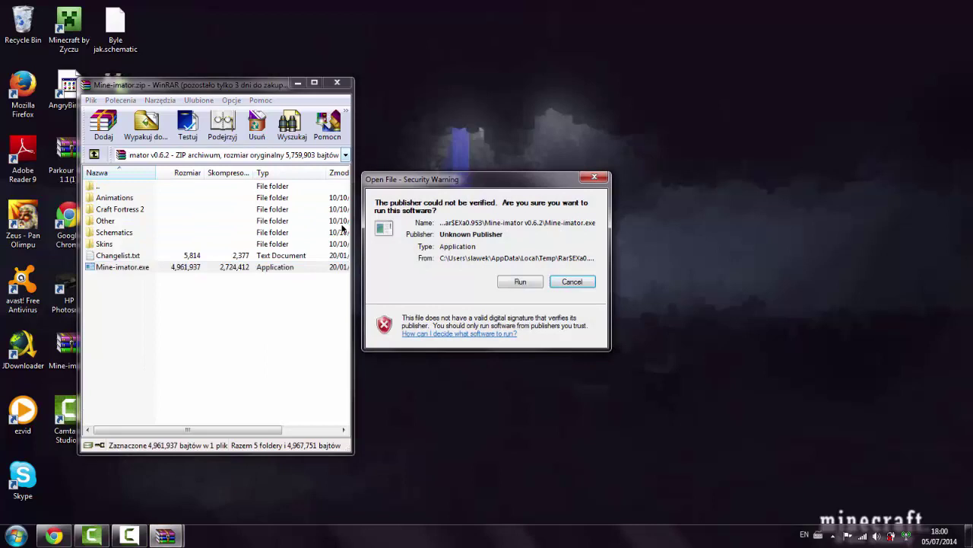
pyautogui.press('Left')
pyautogui.press('Return')
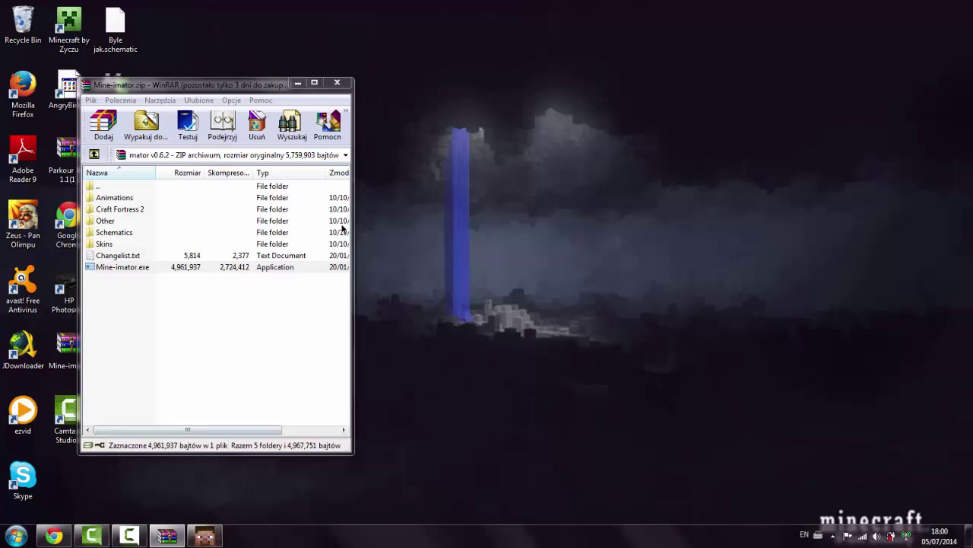
# - Minimize the archive window and bring up Mine-imator maximized with its welcome screen dismissed
pyautogui.click(297, 82)
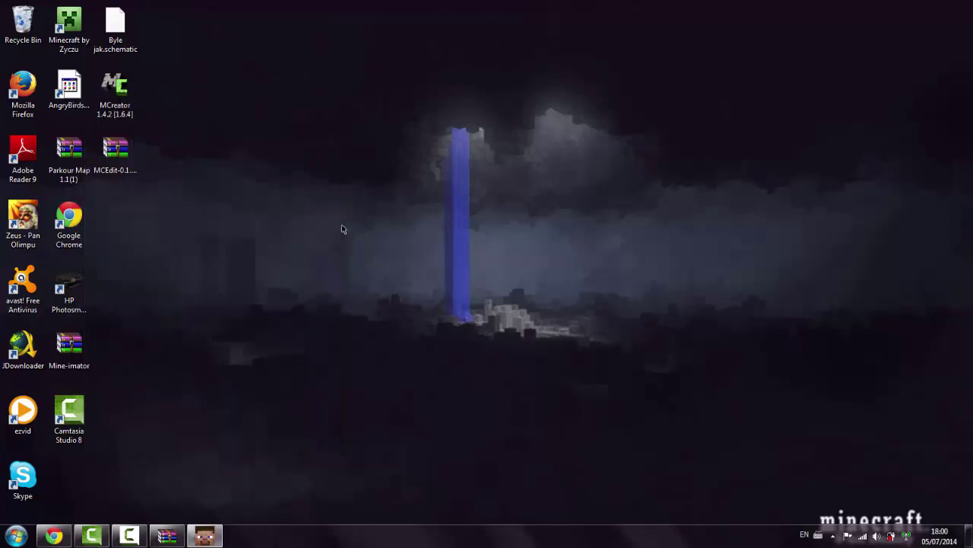
pyautogui.doubleClick(114, 94)
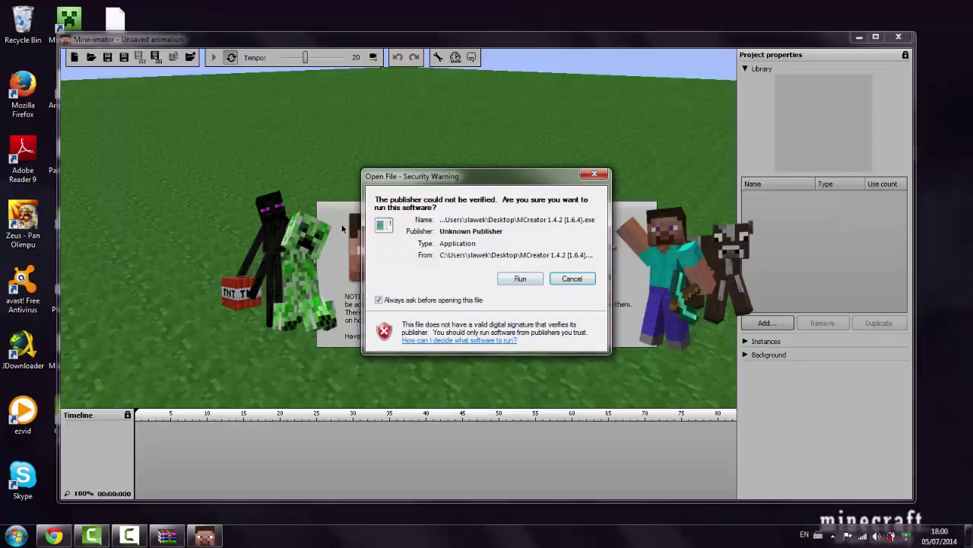
pyautogui.click(520, 278)
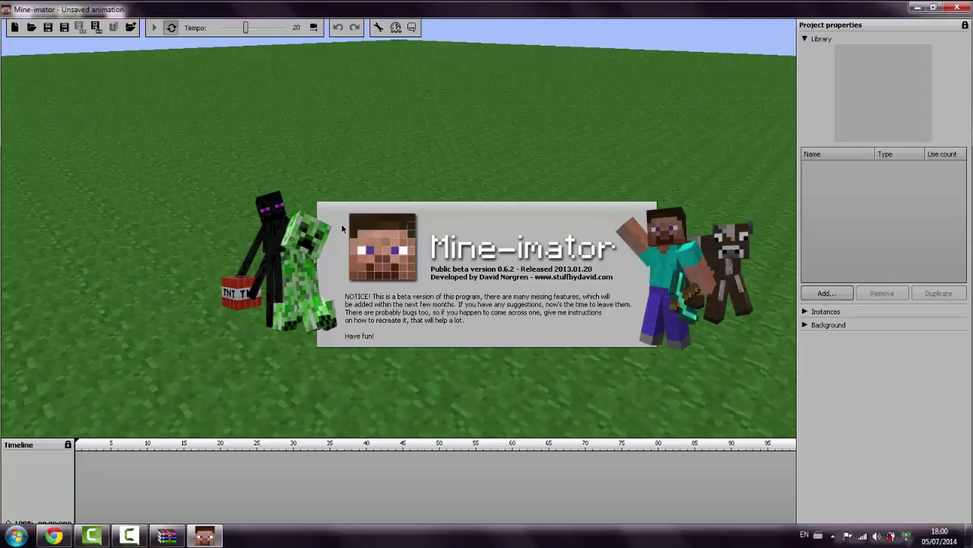
pyautogui.click(343, 228)
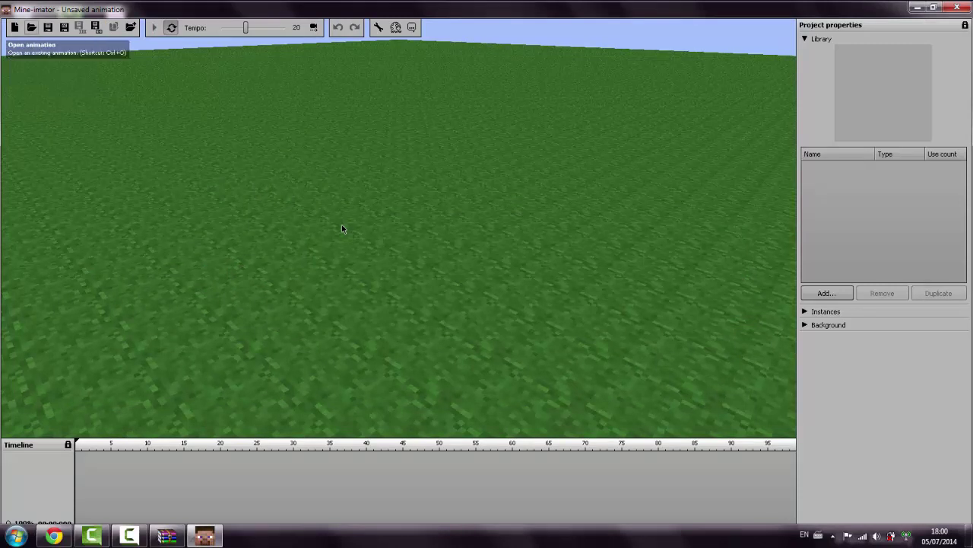
# - Open the Disco.mani animation from the Disco subfolder of the Animations folder
pyautogui.hotkey('ctrl', 'o')
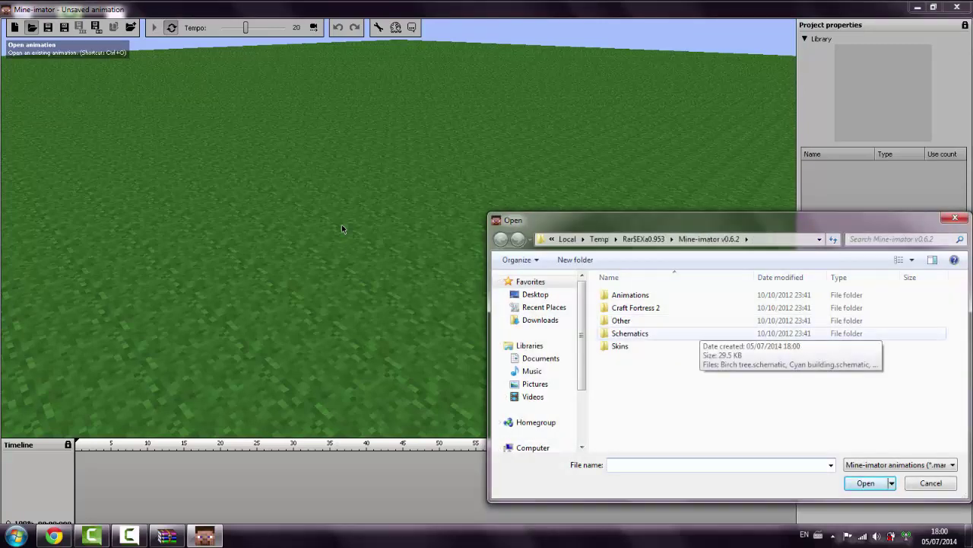
pyautogui.doubleClick(675, 333)
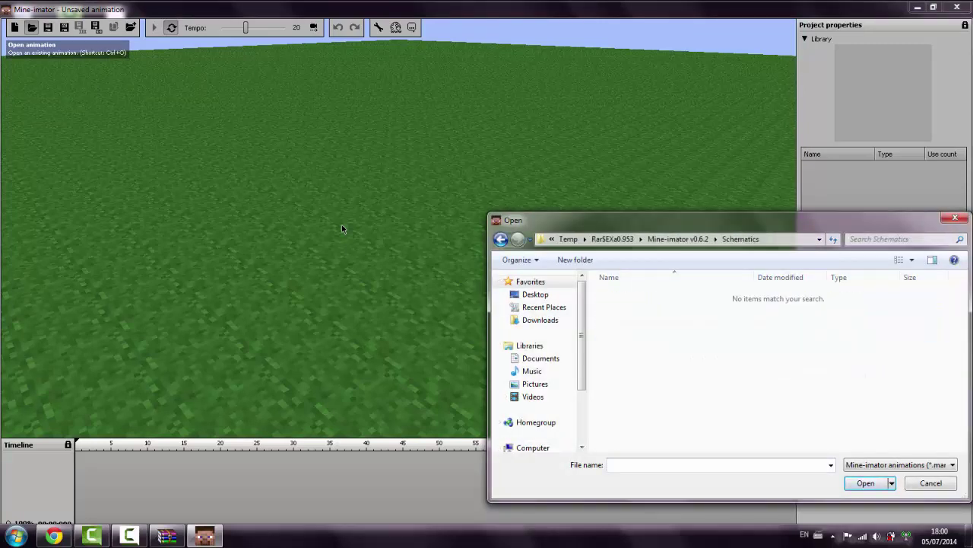
pyautogui.press('BackSpace')
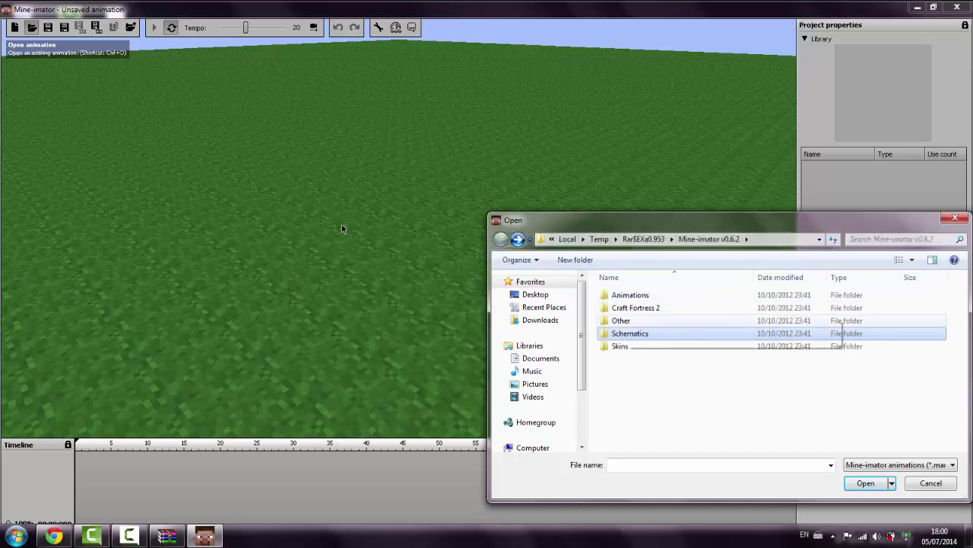
pyautogui.press('Up')
pyautogui.press('Up')
pyautogui.press('Return')
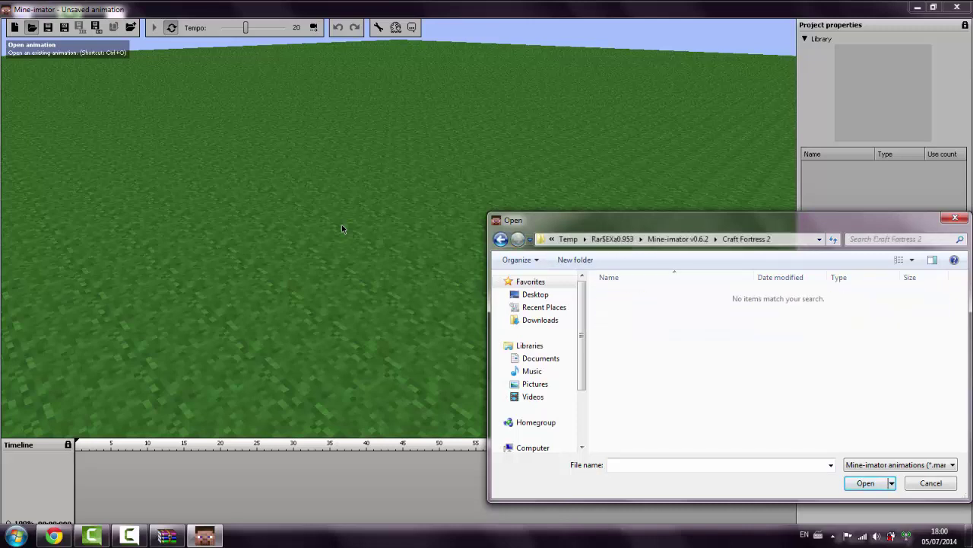
pyautogui.press('BackSpace')
pyautogui.press('Up')
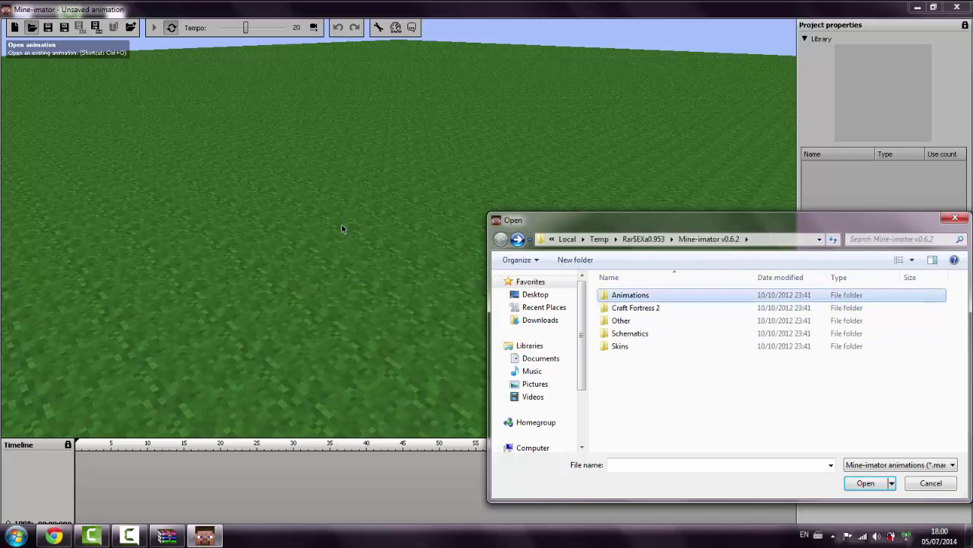
pyautogui.press('Return')
pyautogui.press('Down')
pyautogui.press('Return')
pyautogui.press('Down')
pyautogui.press('Return')
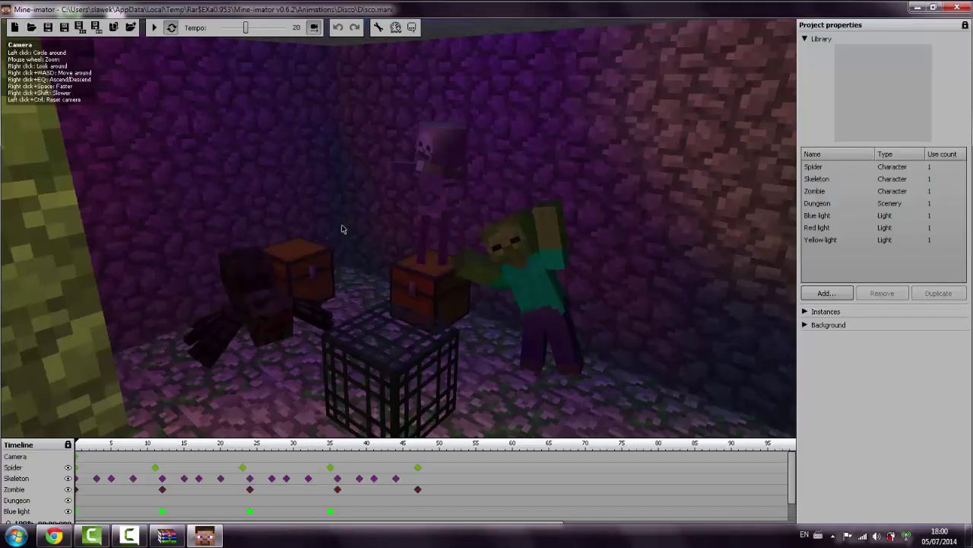
# - Play the Disco animation, pause and resume it to watch the characters dance, and stop the playback
pyautogui.scroll(-5, 341, 229)
pyautogui.moveTo(341, 229)
pyautogui.mouseDown()
pyautogui.moveTo(402, 229)
pyautogui.moveTo(341, 229)
pyautogui.mouseUp()
pyautogui.scroll(2, 341, 229)
pyautogui.scroll(2, 342, 229)
pyautogui.press('space')
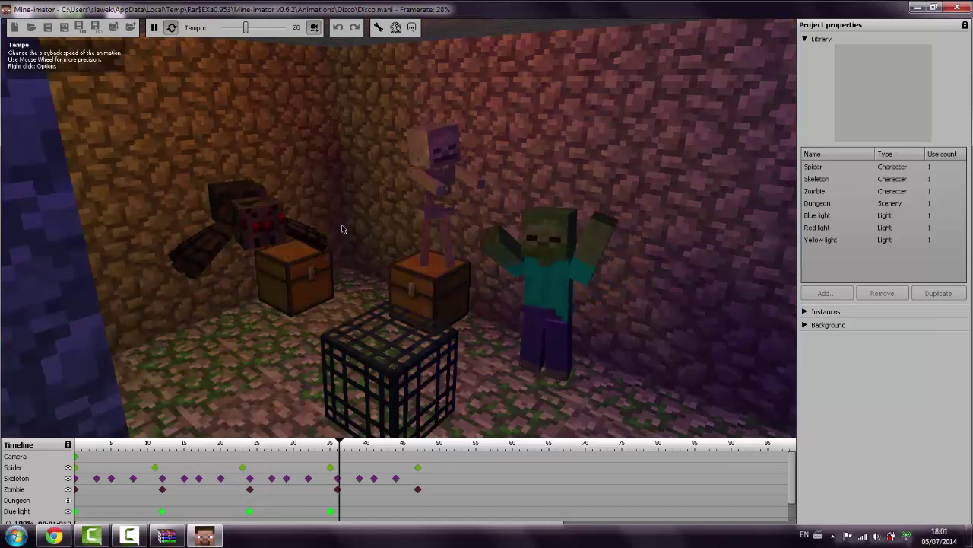
pyautogui.press('space')
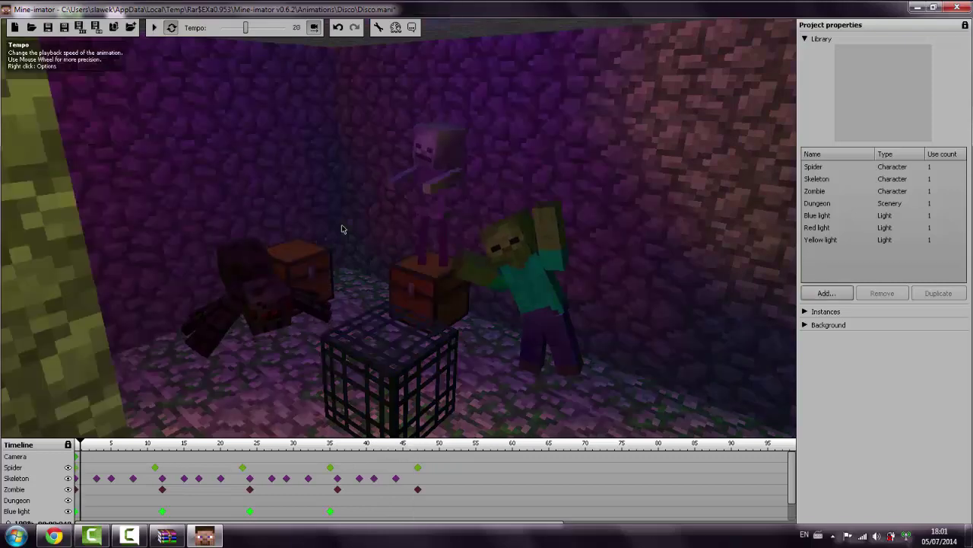
pyautogui.press('space')
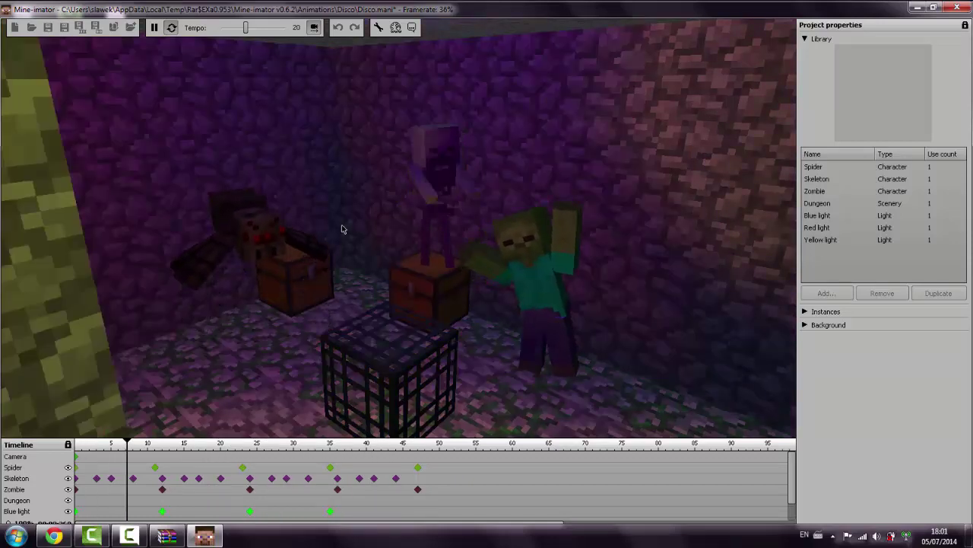
pyautogui.press('space')
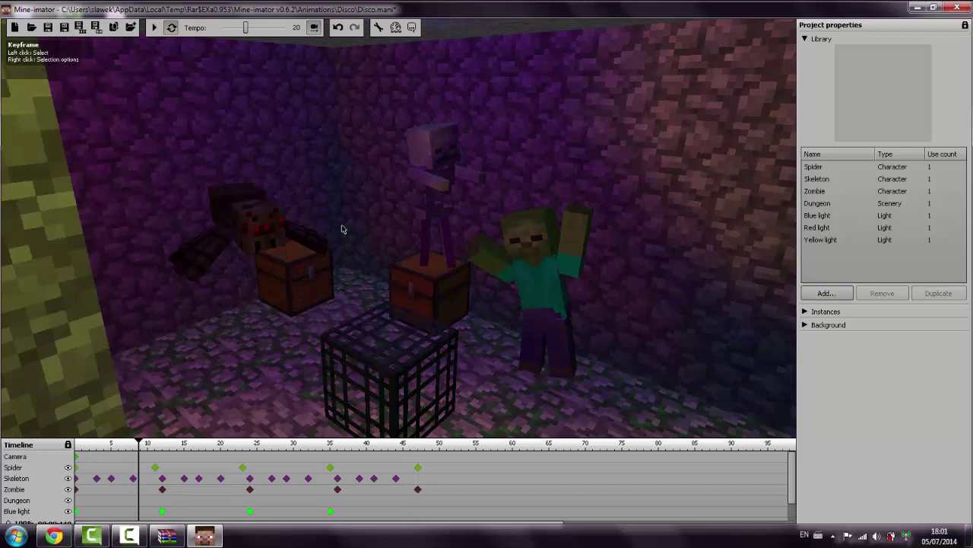
# - Hide the Camera instance's row from the timeline
pyautogui.rightClick(75, 456)
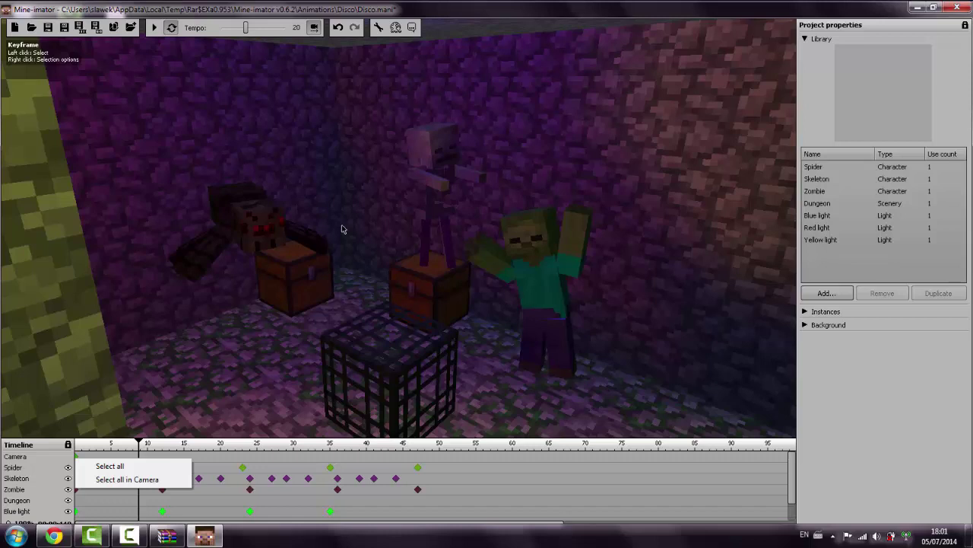
pyautogui.click(804, 311)
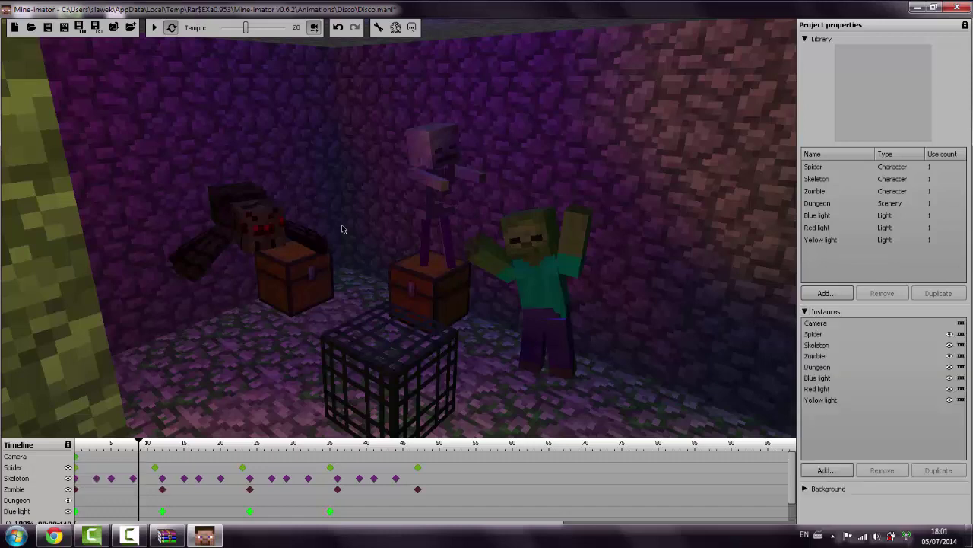
pyautogui.click(815, 322)
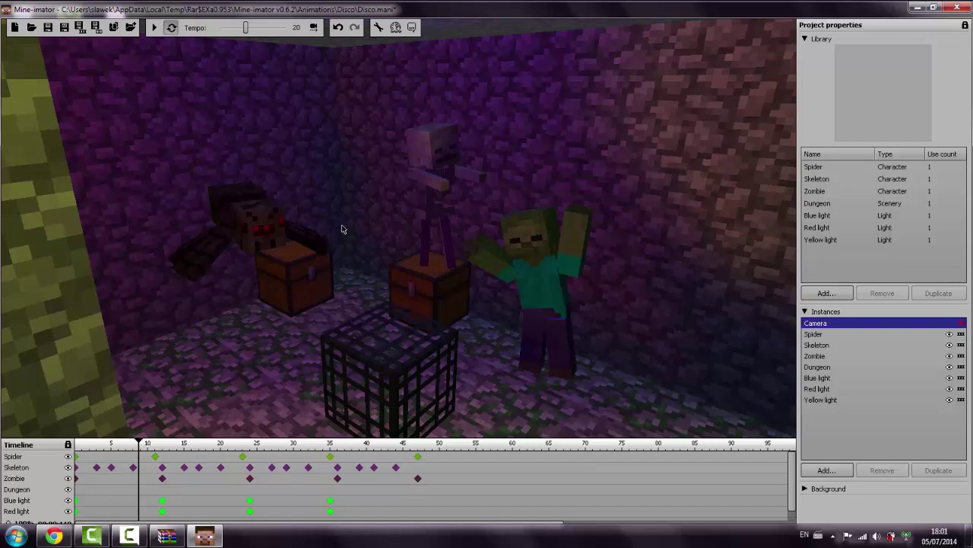
pyautogui.click(805, 311)
# - Add a scenery item to the library and load Byle jak.schematic from the desktop as its schematic
pyautogui.click(826, 293)
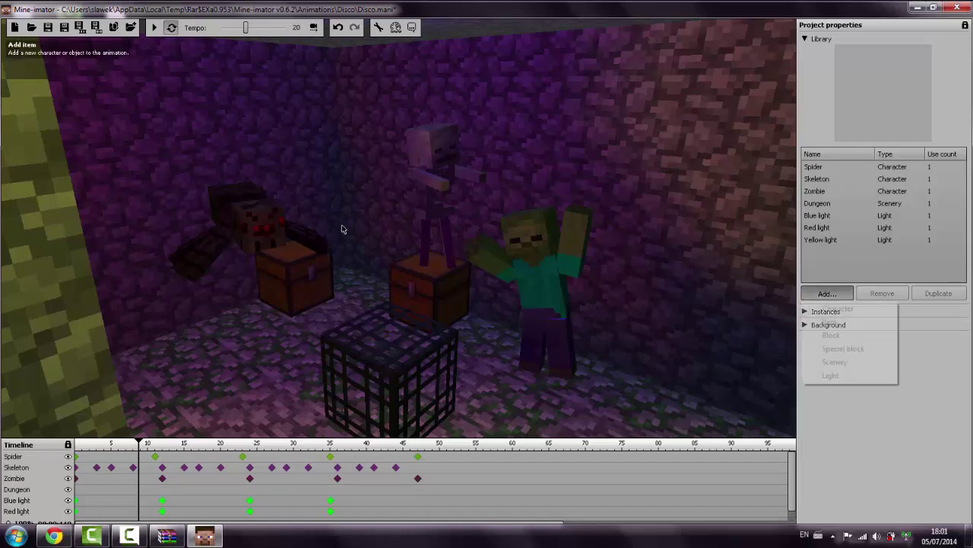
pyautogui.click(835, 362)
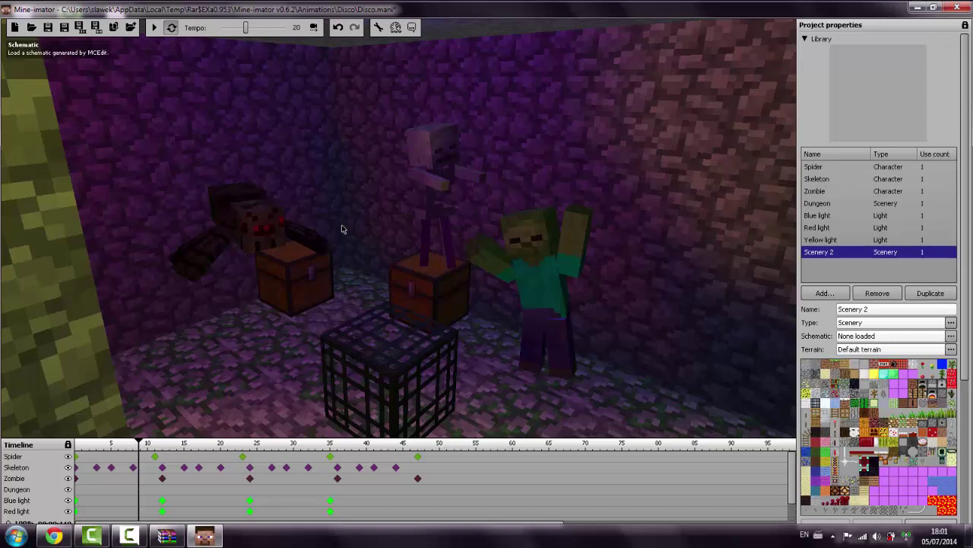
pyautogui.click(951, 336)
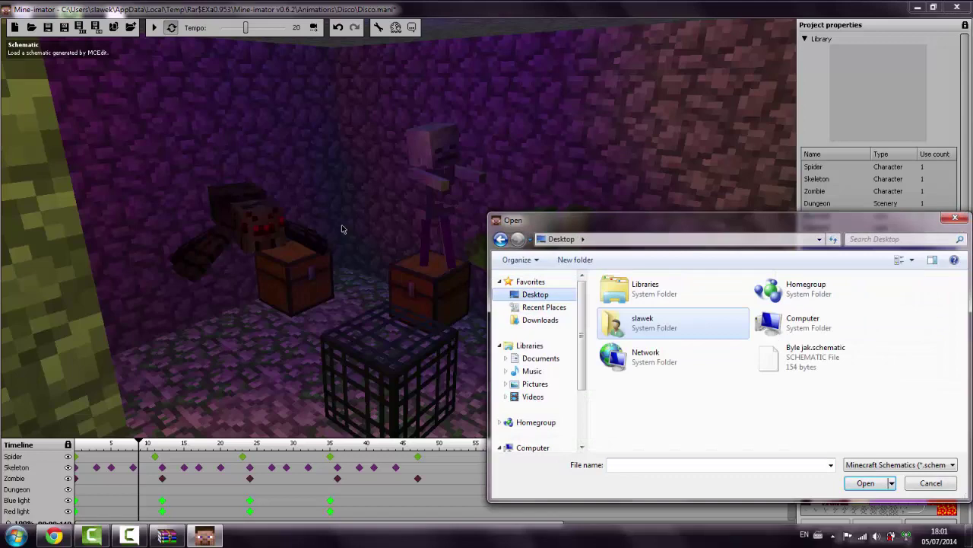
pyautogui.doubleClick(827, 357)
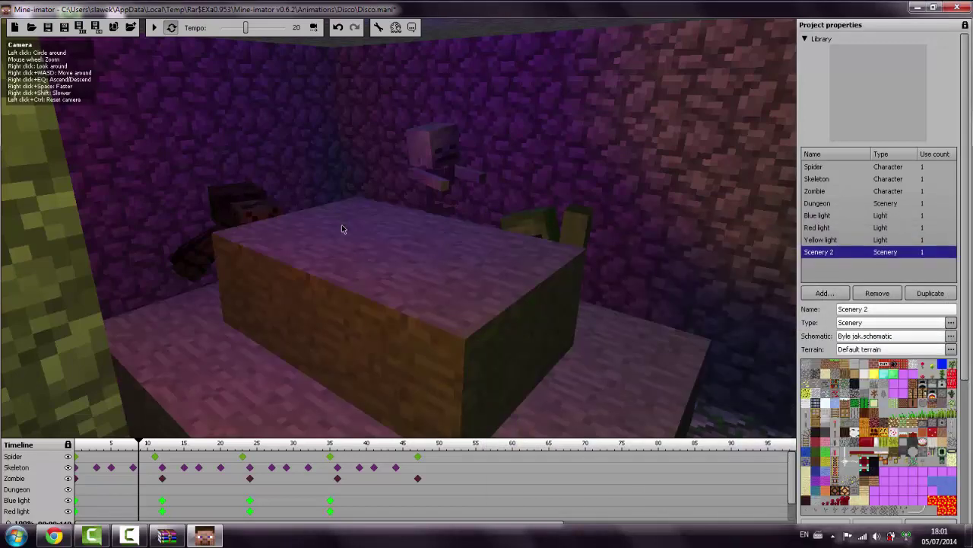
# - Select the loaded stone hut, move it out of the dungeon onto the grass outside, and deselect it
pyautogui.moveTo(343, 226); pyautogui.dragTo(343, 226, button='right')
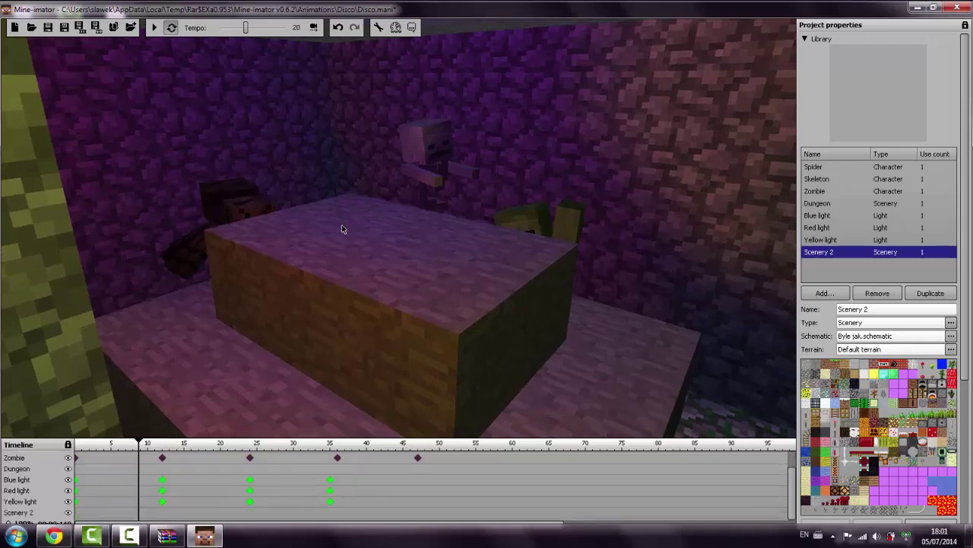
pyautogui.click(343, 229)
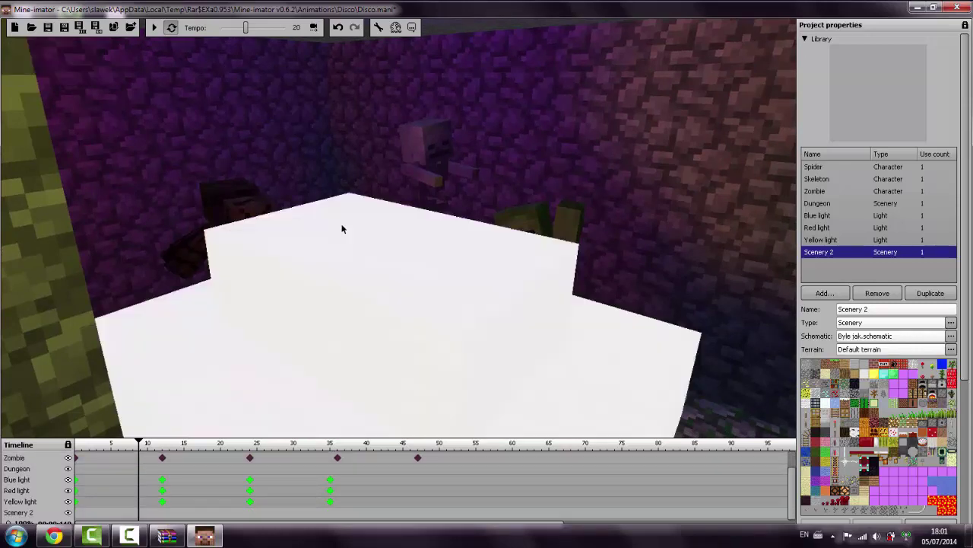
pyautogui.scroll(-5, 342, 228)
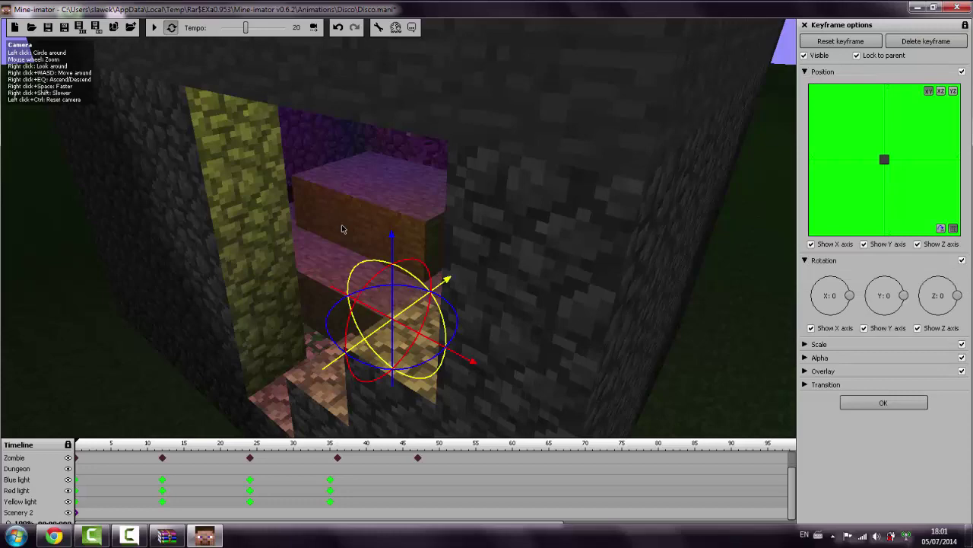
pyautogui.moveTo(423, 297); pyautogui.dragTo(203, 455)
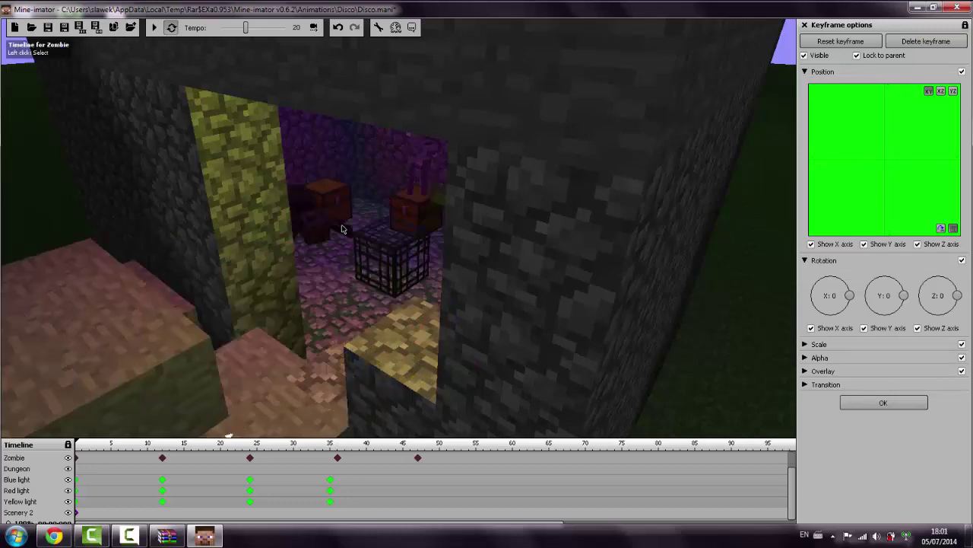
pyautogui.moveTo(342, 229); pyautogui.dragTo(491, 220)
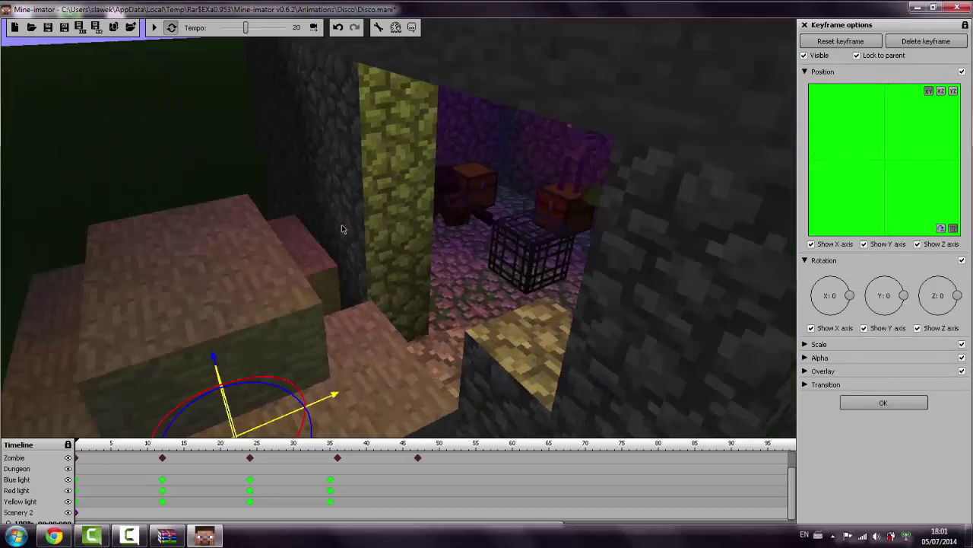
pyautogui.press('s')
pyautogui.moveTo(342, 229); pyautogui.dragTo(343, 229, button='right')
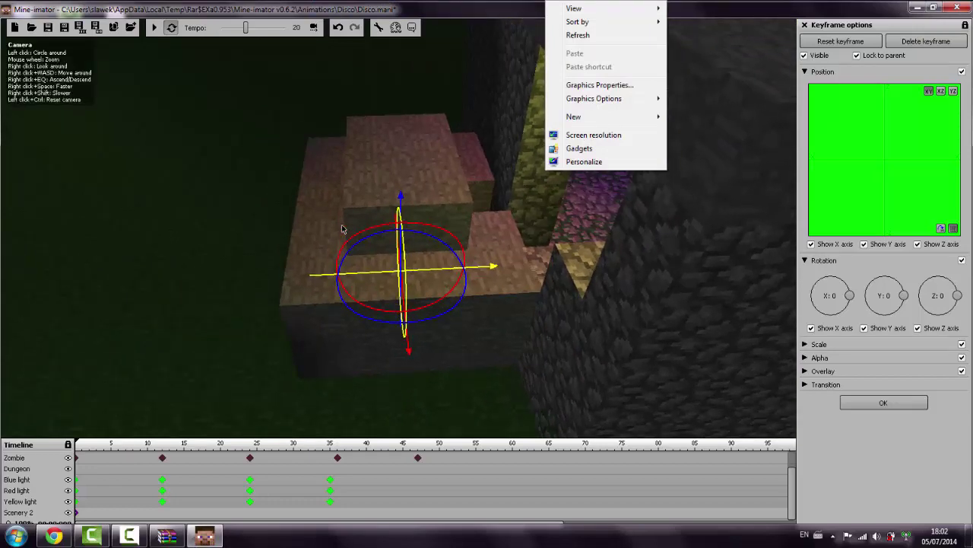
pyautogui.press('Escape')
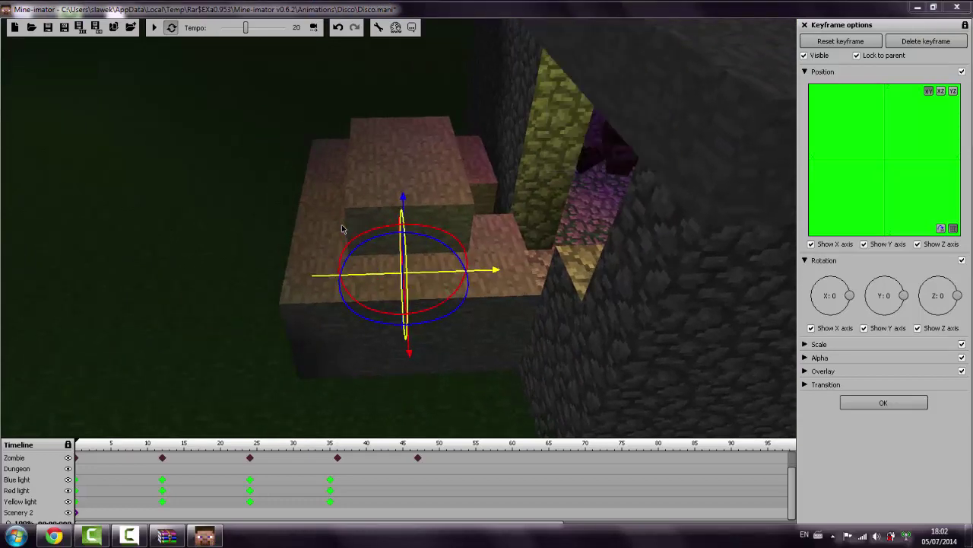
pyautogui.moveTo(341, 229); pyautogui.dragTo(341, 229, button='right')
pyautogui.click(341, 229)
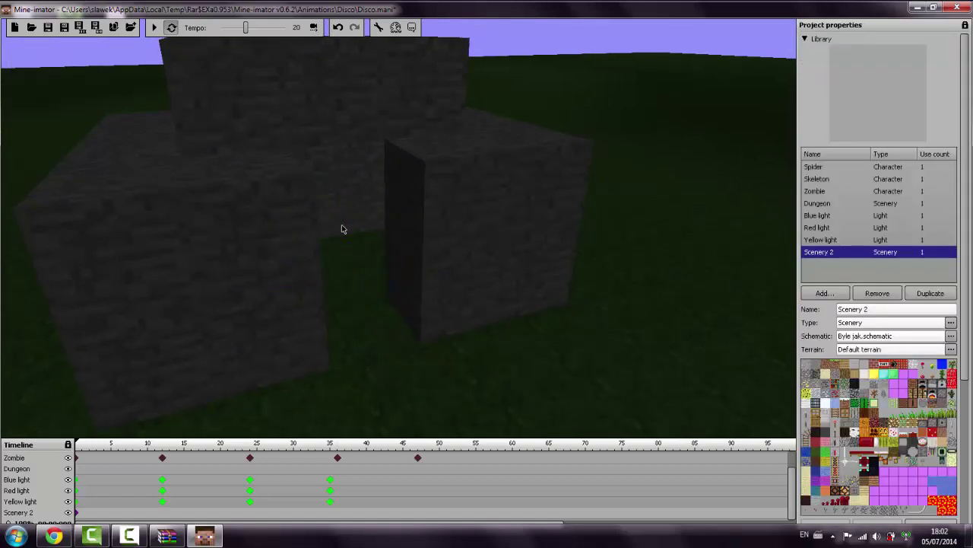
# - Add a block item to the library and set its block type to Stone
pyautogui.click(824, 293)
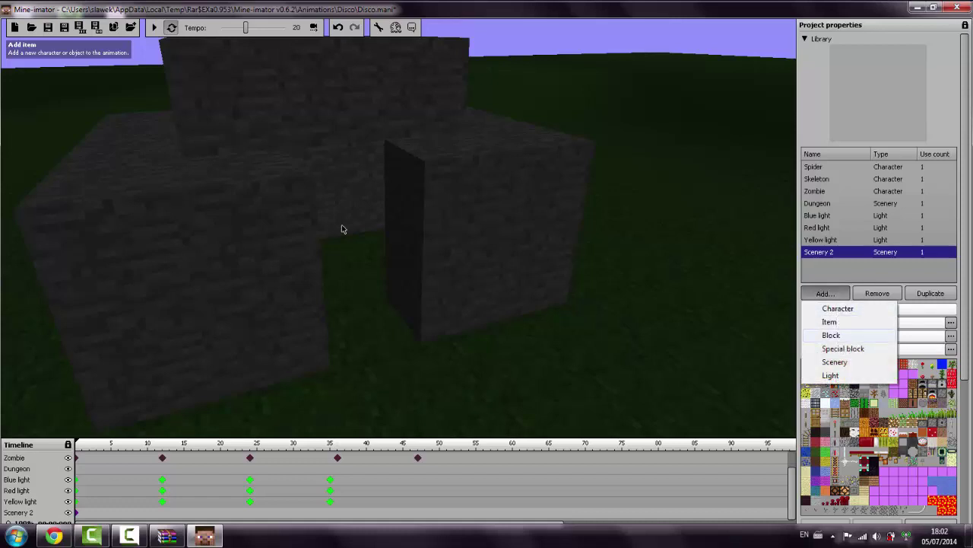
pyautogui.click(831, 335)
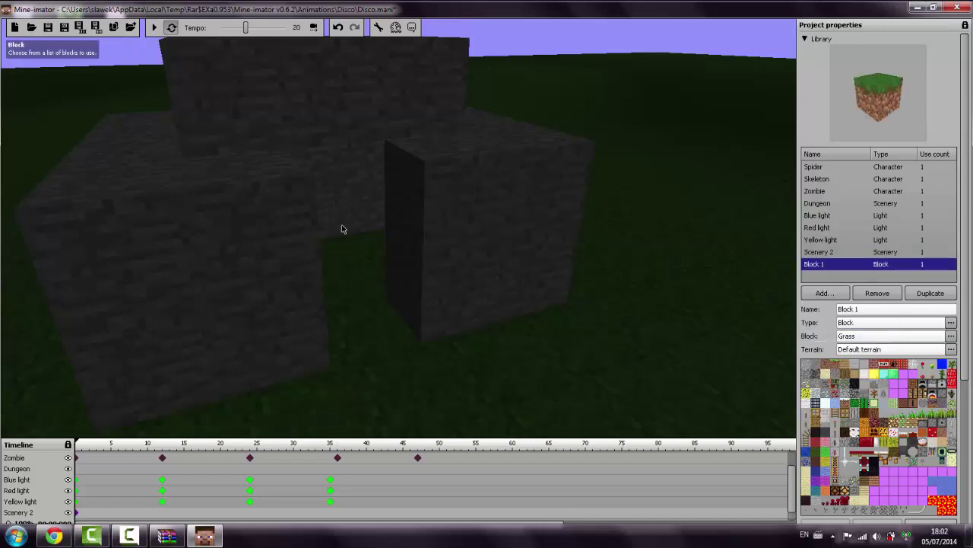
pyautogui.click(951, 336)
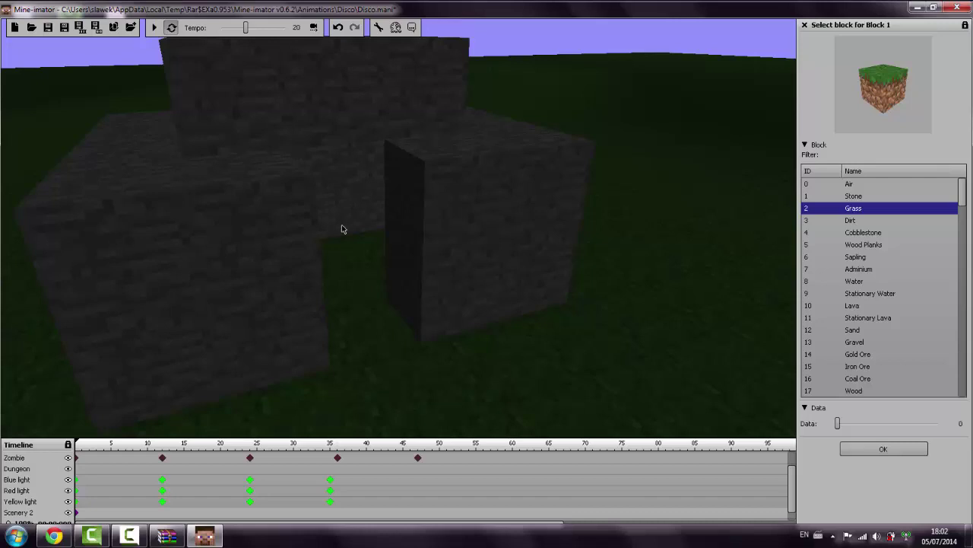
pyautogui.press('Up')
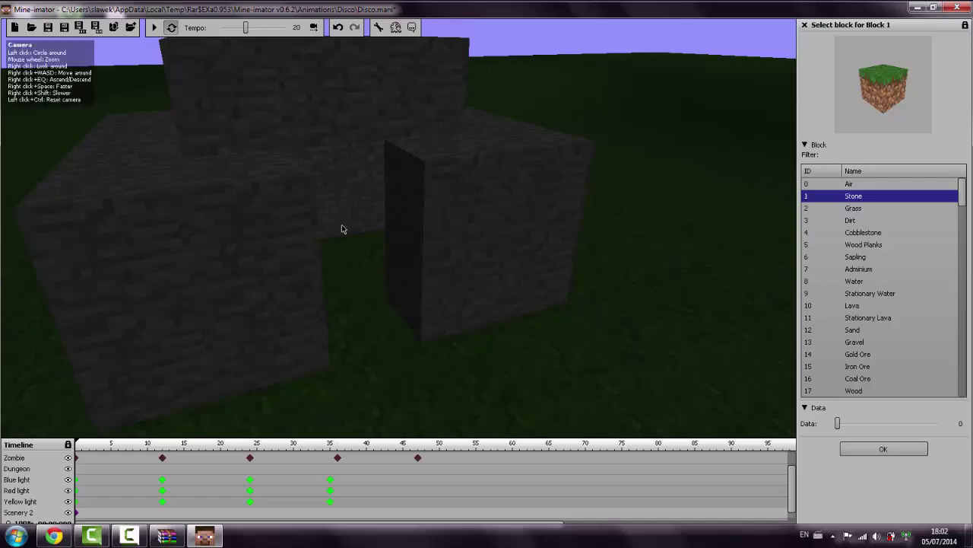
pyautogui.press('Return')
# - Create a keyframe for the stone block at the timeline's start and place it on the grass outside the dungeon, with its Y rotation at -6
pyautogui.press('w')
pyautogui.moveTo(341, 229); pyautogui.dragTo(341, 229, button='right')
pyautogui.press('s')
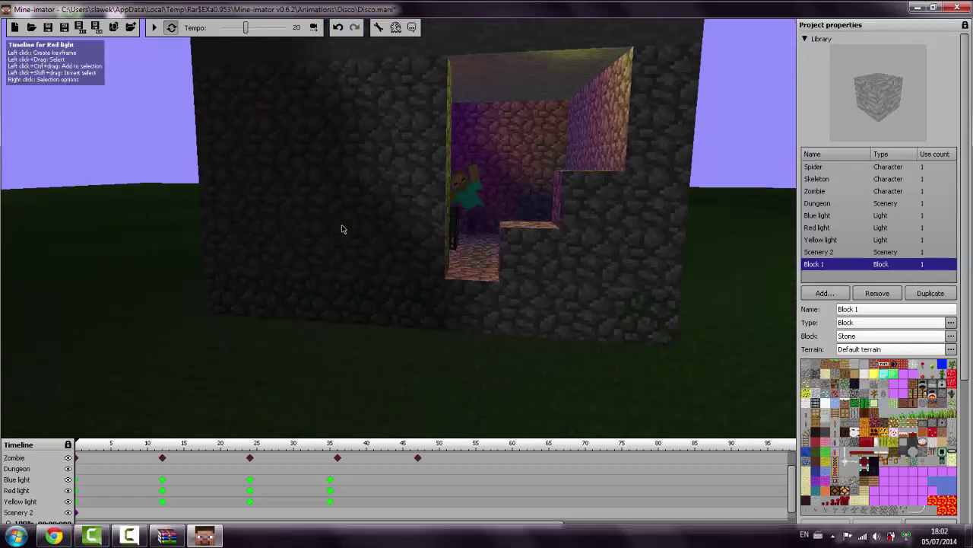
pyautogui.scroll(-1, 432, 485)
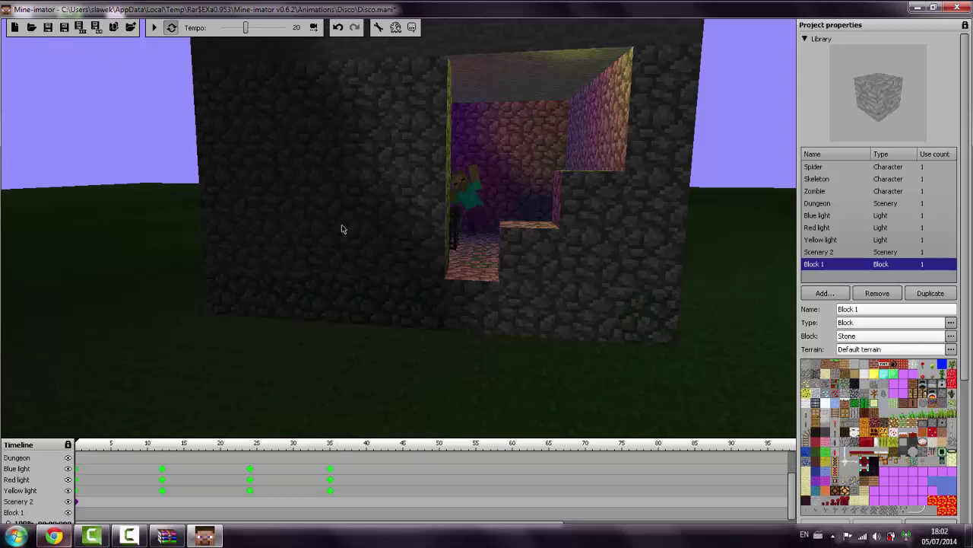
pyautogui.click(81, 512)
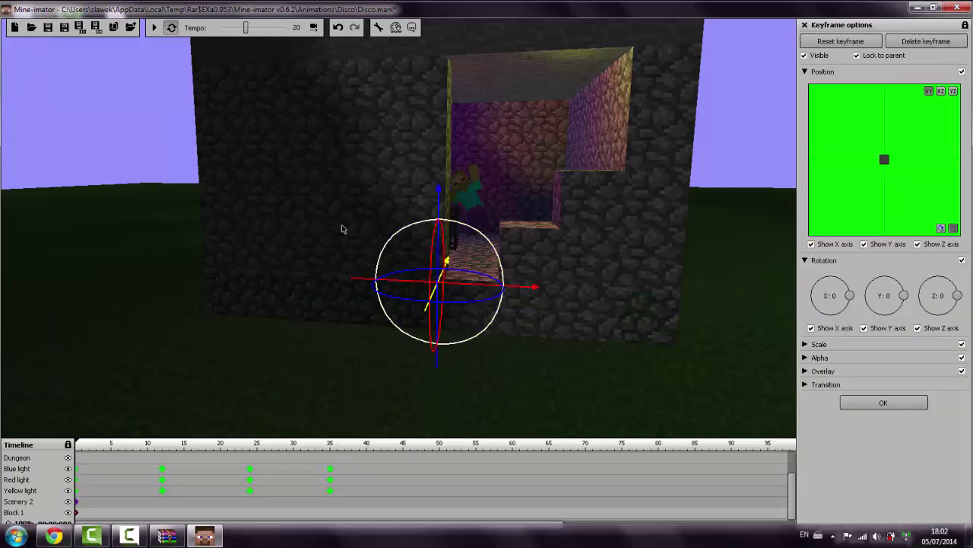
pyautogui.moveTo(445, 263); pyautogui.dragTo(425, 308)
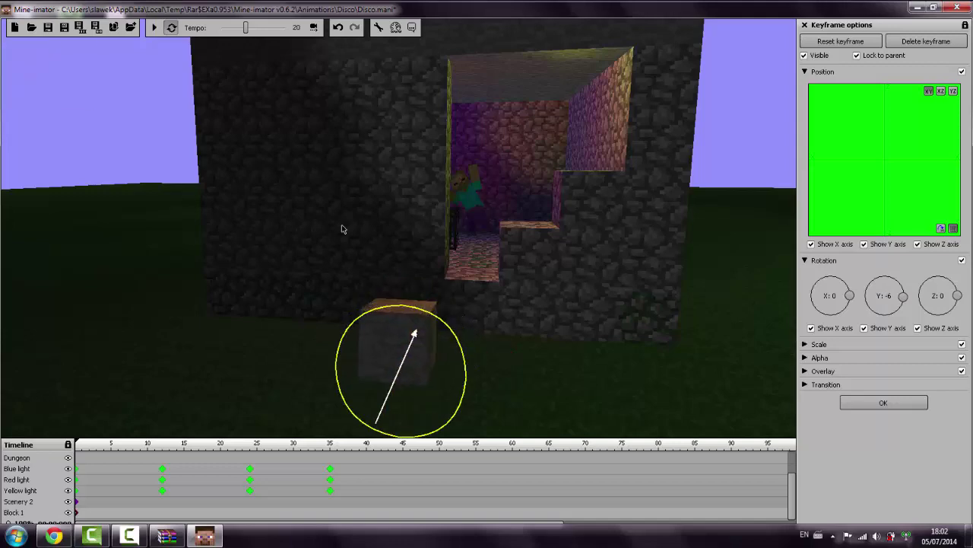
pyautogui.moveTo(342, 228); pyautogui.dragTo(342, 229)
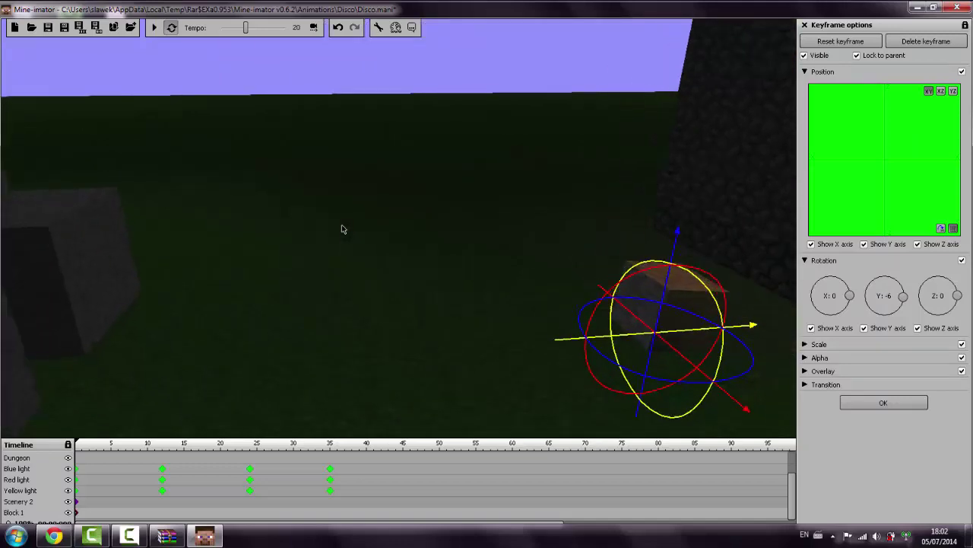
pyautogui.moveTo(342, 229); pyautogui.dragTo(342, 229, button='right')
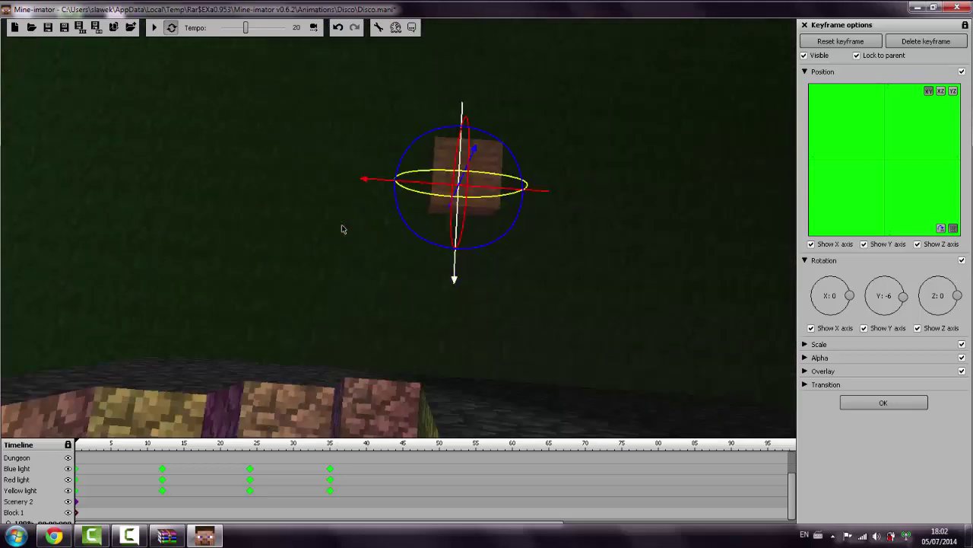
# - Move the first stone block into the lower part of the hut's doorway, set its Y rotation to 0, and finish the keyframe
pyautogui.moveTo(454, 278); pyautogui.dragTo(465, 23)
pyautogui.moveTo(342, 229); pyautogui.dragTo(342, 229, button='right')
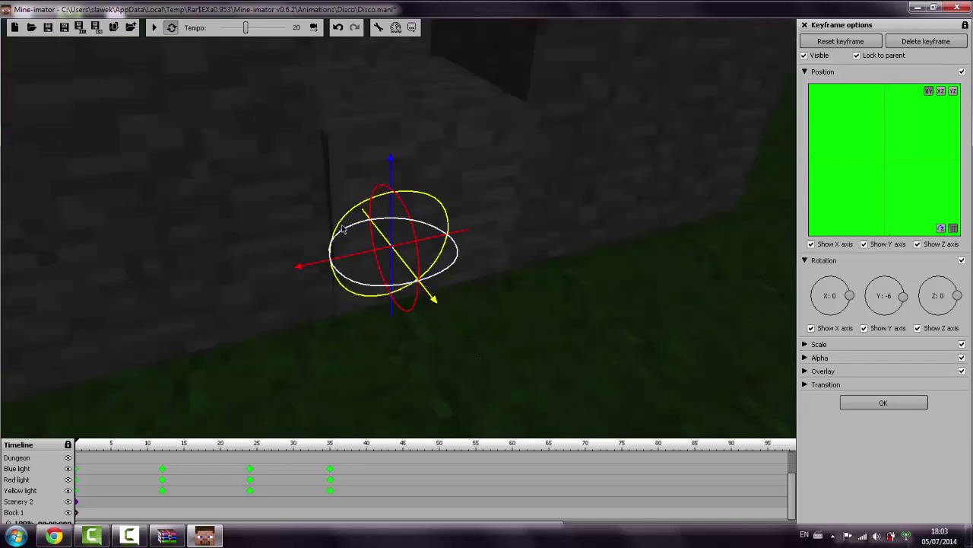
pyautogui.rightClick(343, 229)
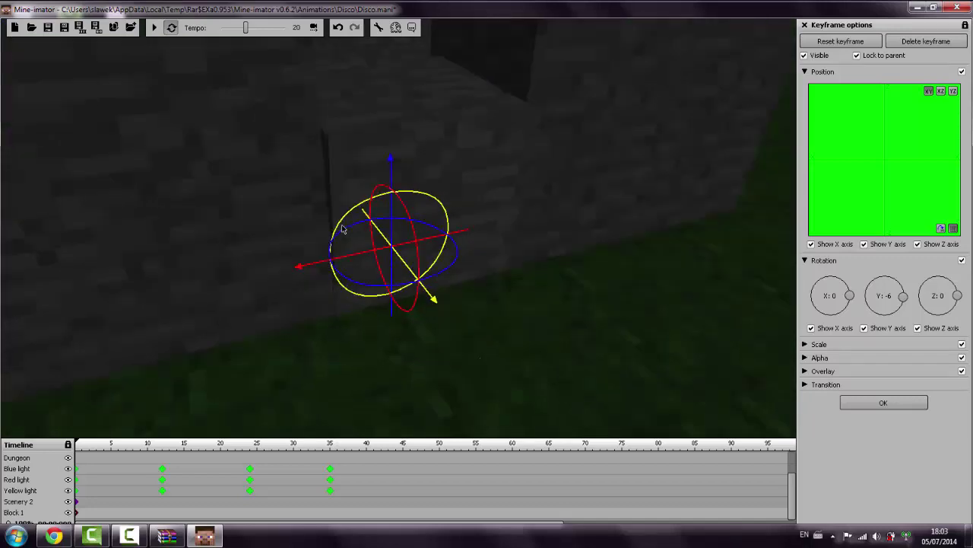
pyautogui.moveTo(342, 229); pyautogui.dragTo(342, 229)
pyautogui.rightClick(342, 229)
pyautogui.rightClick(343, 229)
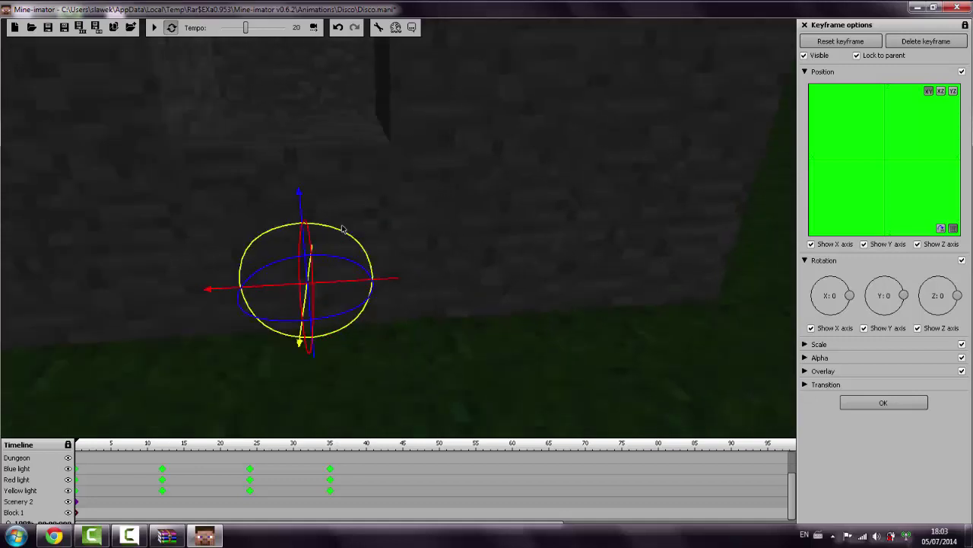
pyautogui.moveTo(342, 229); pyautogui.dragTo(342, 229, button='right')
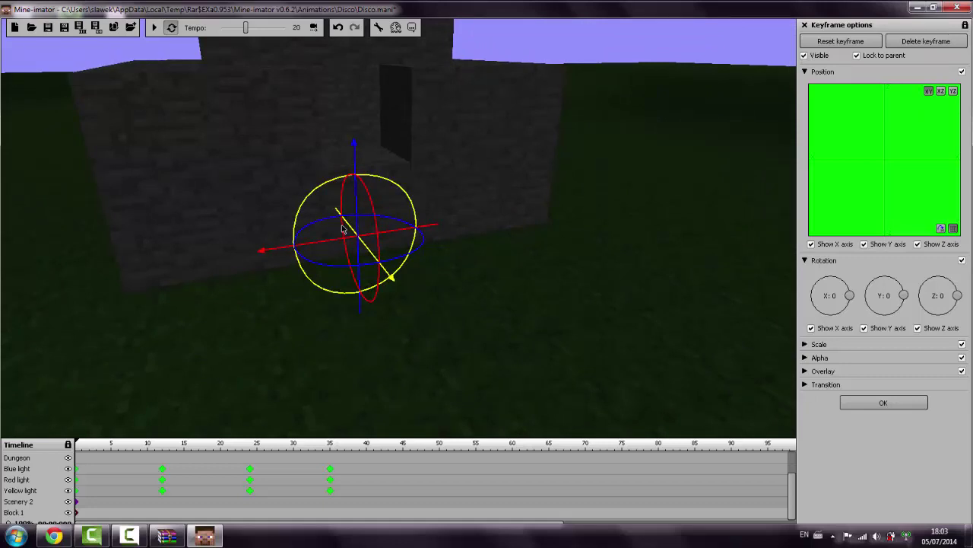
pyautogui.click(883, 402)
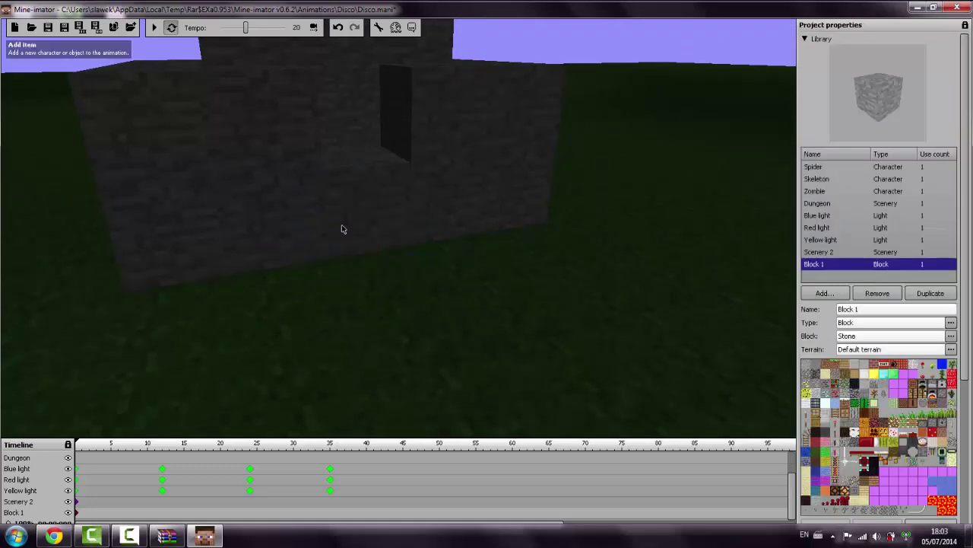
# - Add a second block item to the library and set its block type to Stone
pyautogui.click(825, 293)
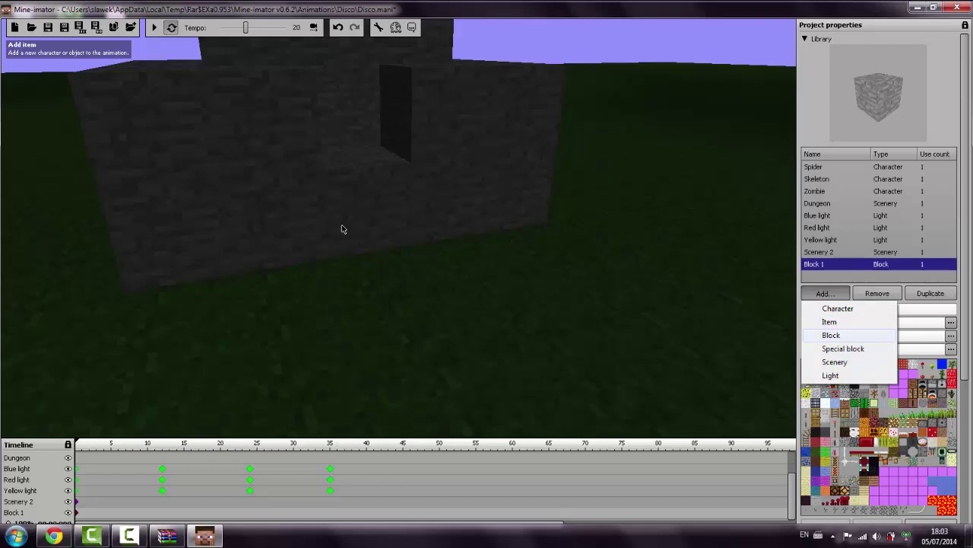
pyautogui.click(831, 334)
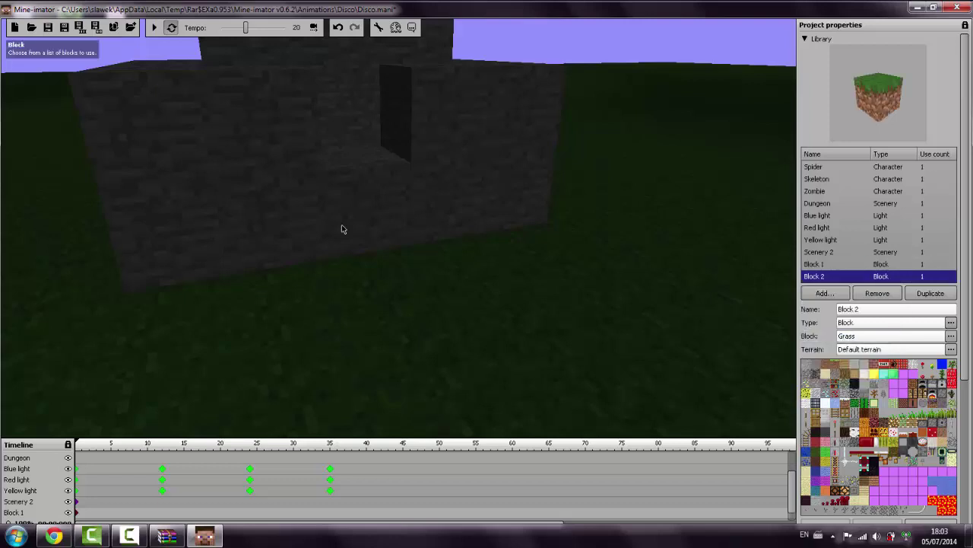
pyautogui.click(950, 335)
pyautogui.click(854, 195)
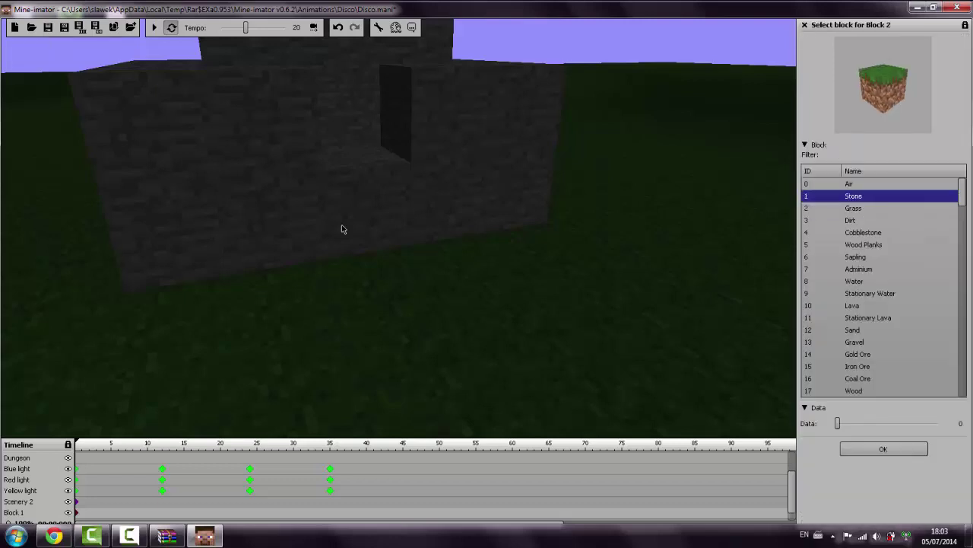
pyautogui.click(883, 447)
# - Create a keyframe for Block 2 at the start of the timeline
pyautogui.moveTo(342, 229); pyautogui.dragTo(342, 229, button='right')
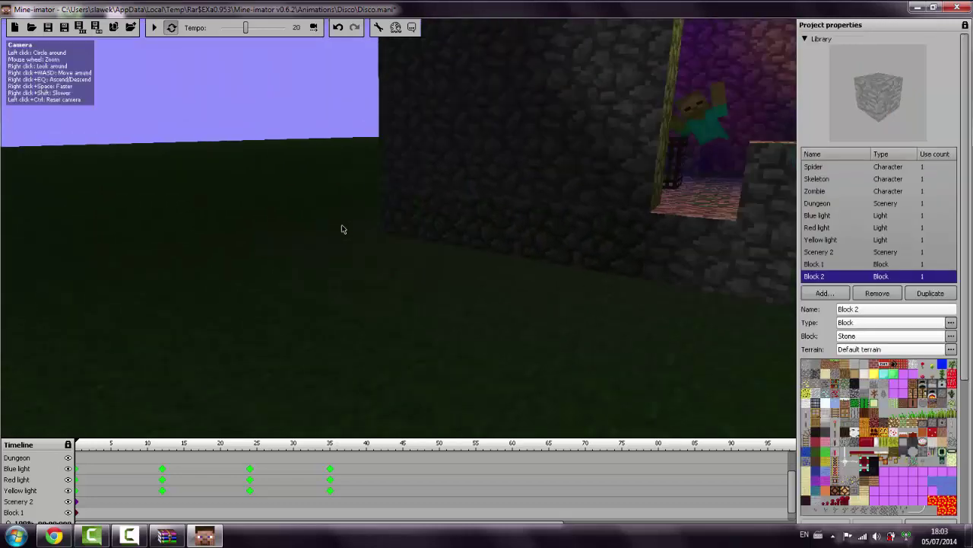
pyautogui.scroll(-1, 432, 486)
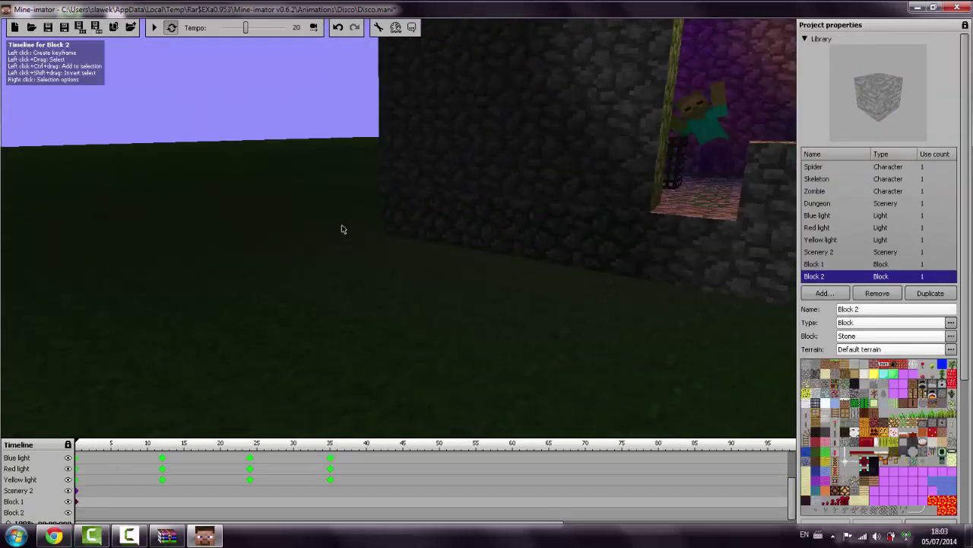
pyautogui.click(89, 512)
pyautogui.moveTo(89, 512); pyautogui.dragTo(76, 512)
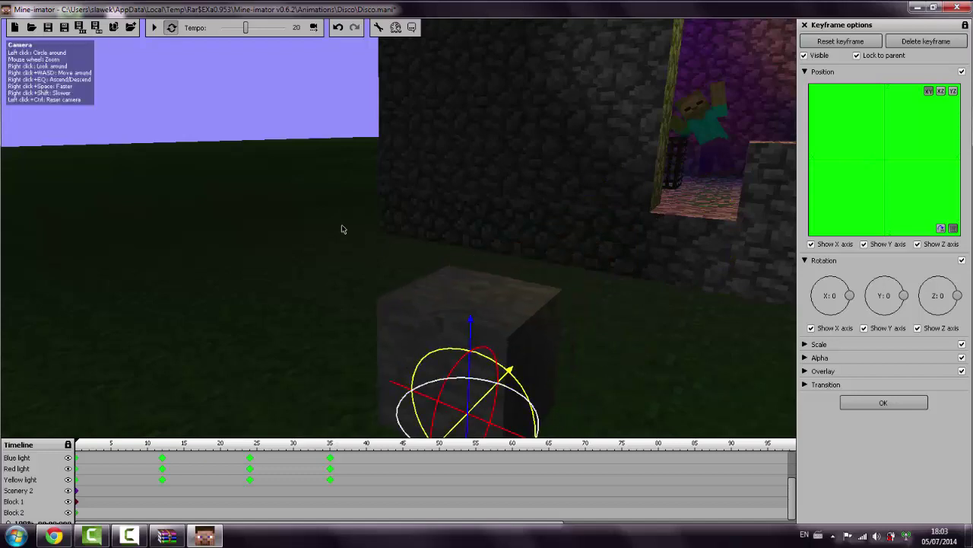
# - Move Block 2 across the grass to the stone hut and raise it into the upper part of the doorway, flush with the wall
pyautogui.moveTo(508, 371); pyautogui.dragTo(443, 434)
pyautogui.moveTo(343, 228)
pyautogui.mouseDown()
pyautogui.moveTo(517, 149)
pyautogui.moveTo(251, 296)
pyautogui.moveTo(213, 228)
pyautogui.mouseUp()
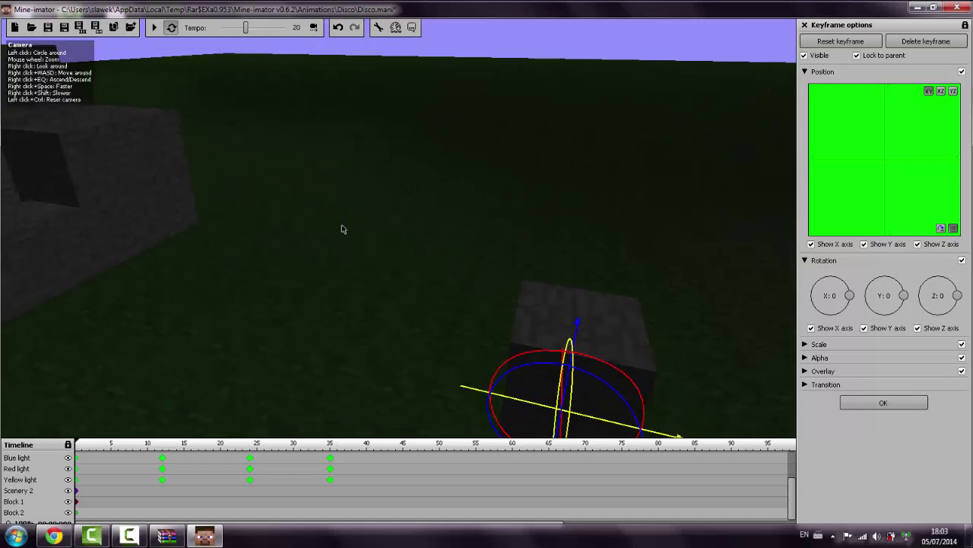
pyautogui.moveTo(624, 424); pyautogui.dragTo(87, 296)
pyautogui.moveTo(342, 229); pyautogui.dragTo(342, 229, button='right')
pyautogui.press('w')
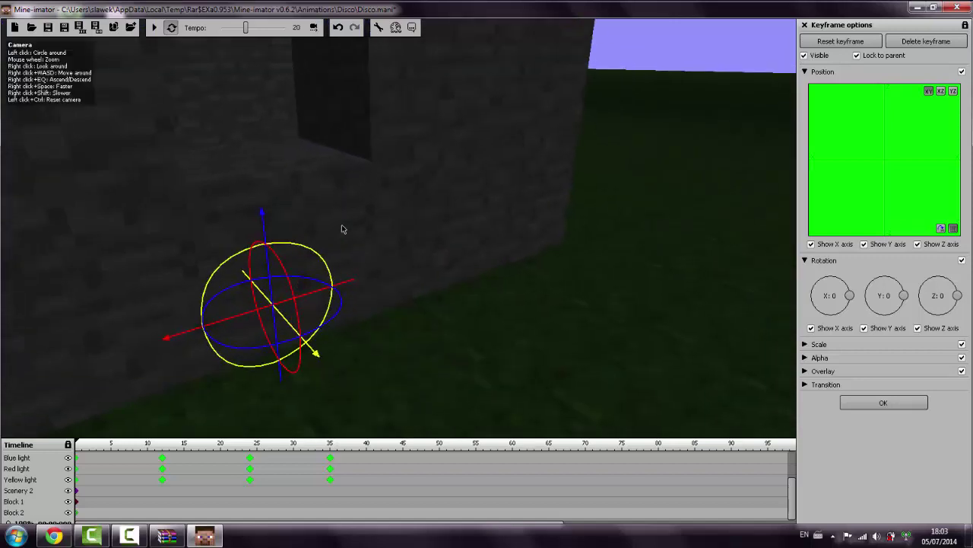
pyautogui.moveTo(264, 228)
pyautogui.mouseDown()
pyautogui.moveTo(245, 64)
pyautogui.moveTo(246, 73)
pyautogui.mouseUp()
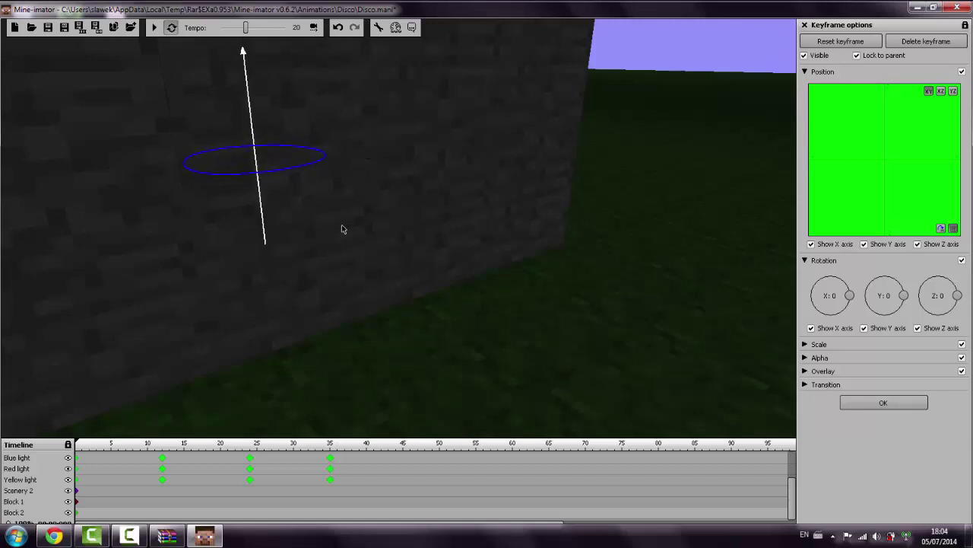
pyautogui.moveTo(343, 229); pyautogui.dragTo(342, 228, button='right')
pyautogui.press('s')
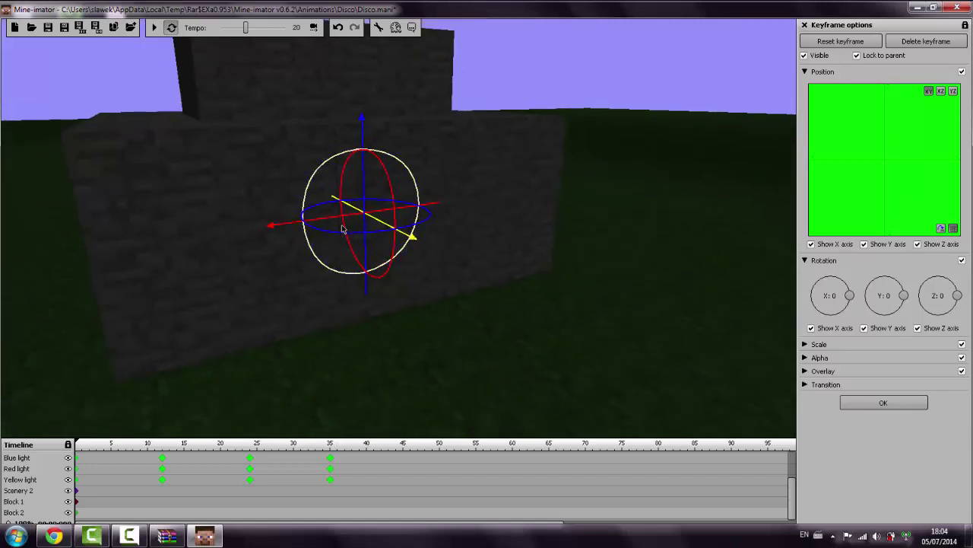
pyautogui.moveTo(412, 237); pyautogui.dragTo(415, 237)
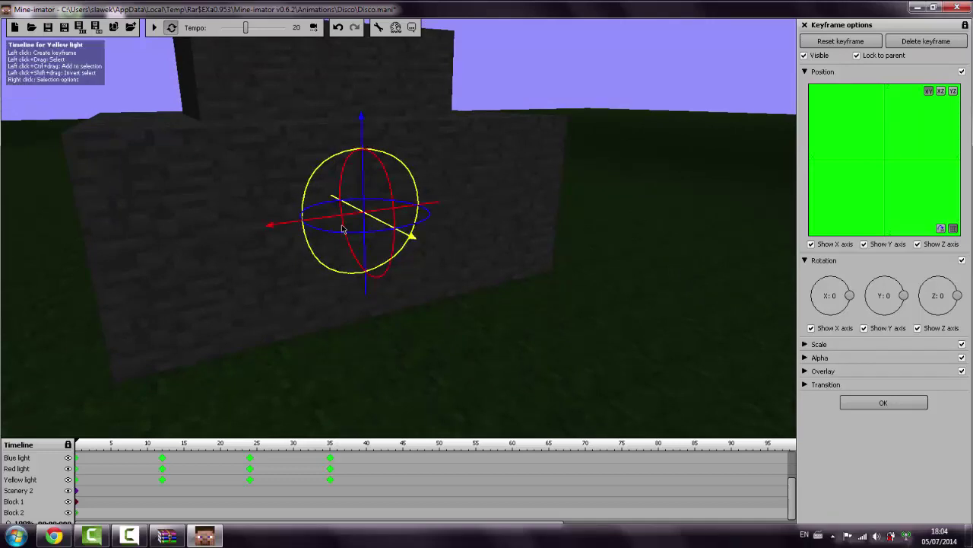
# - Add a Block 1 keyframe at frame 12, move the block out in front of the doorway, and set its Z rotation to -90
pyautogui.click(162, 501)
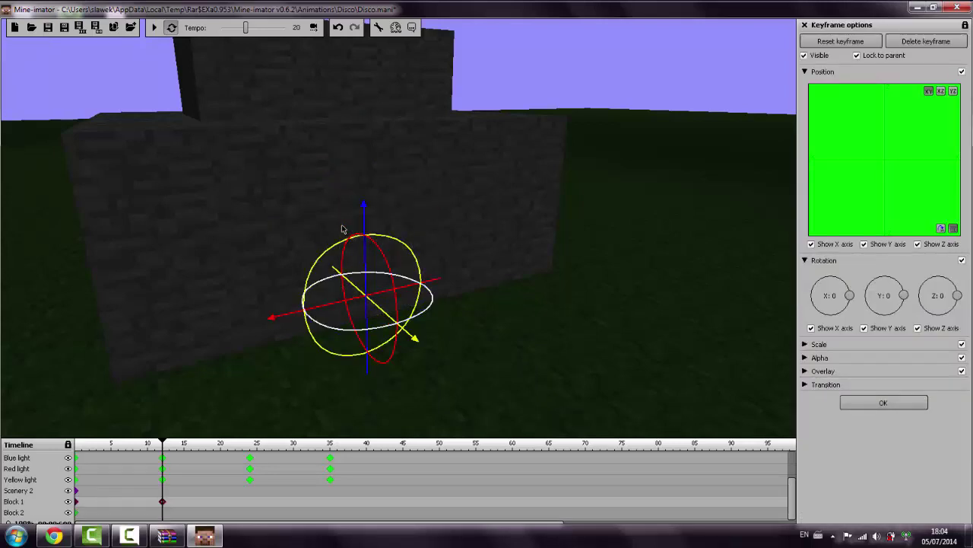
pyautogui.moveTo(342, 229); pyautogui.dragTo(341, 229)
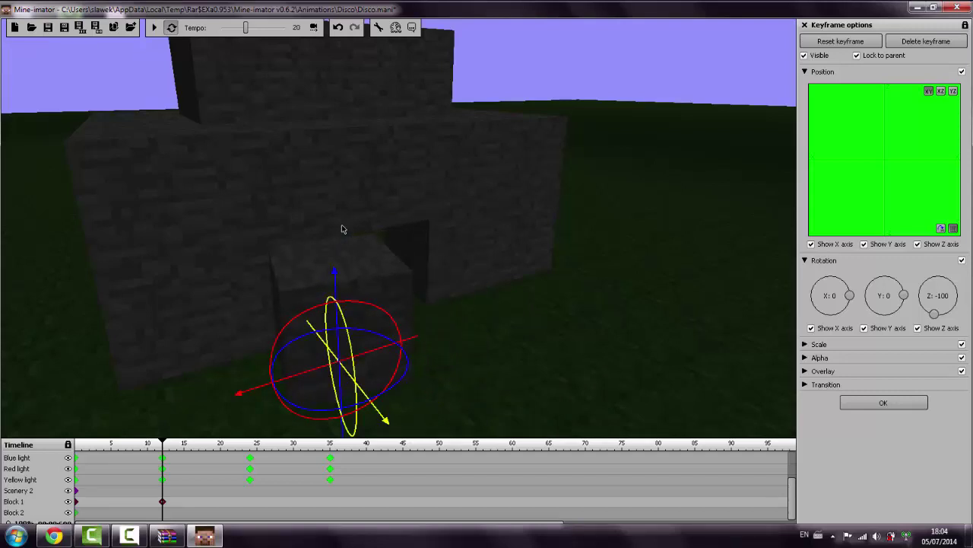
pyautogui.moveTo(342, 229); pyautogui.dragTo(341, 229)
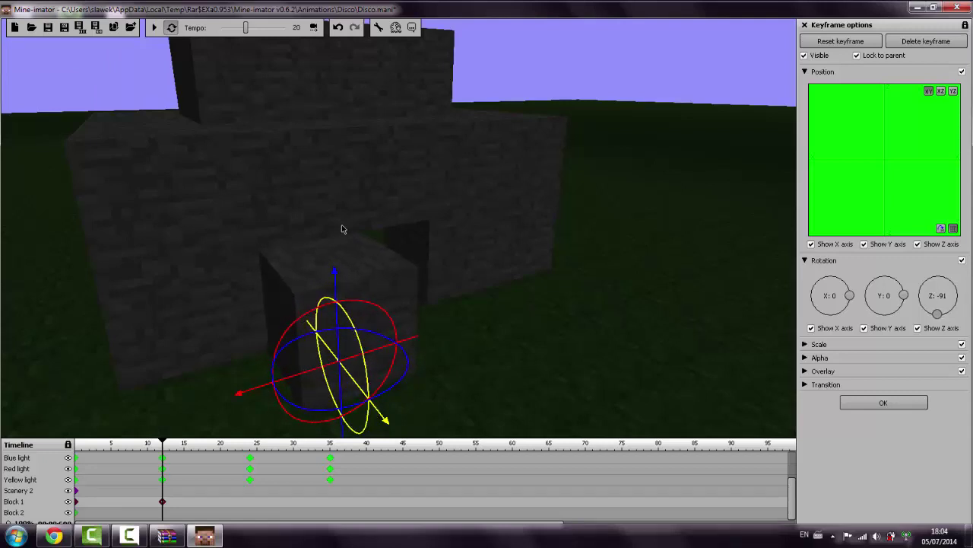
pyautogui.press('3')
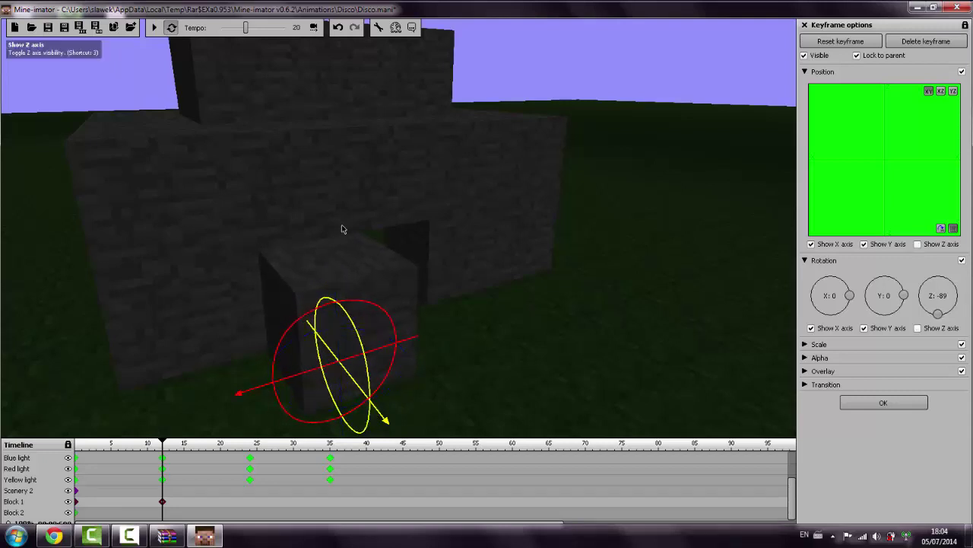
pyautogui.moveTo(342, 228); pyautogui.dragTo(342, 229)
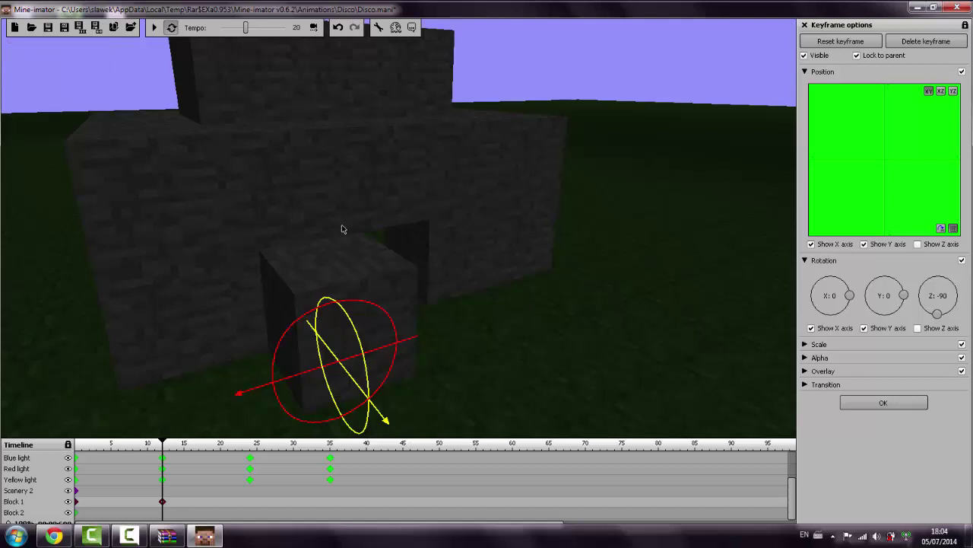
pyautogui.click(162, 490)
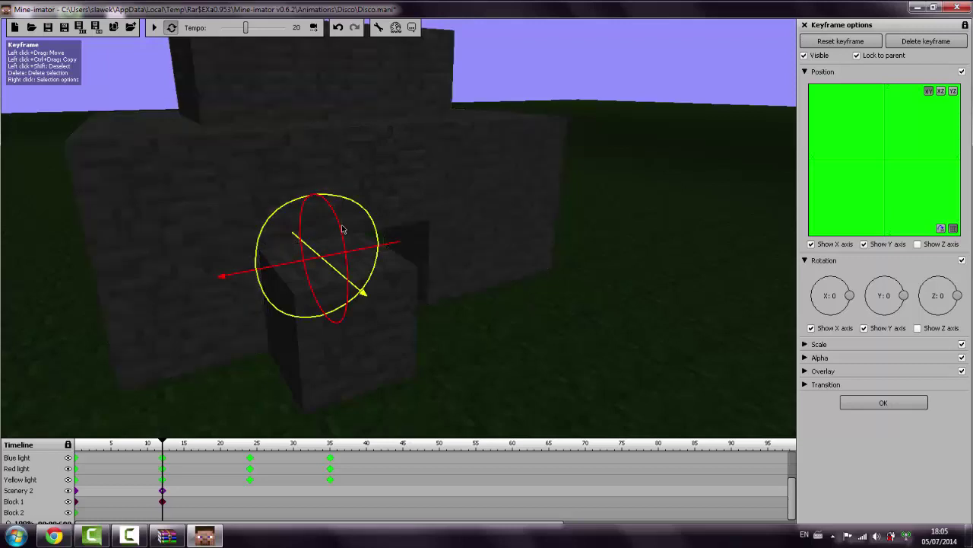
pyautogui.rightClick(161, 490)
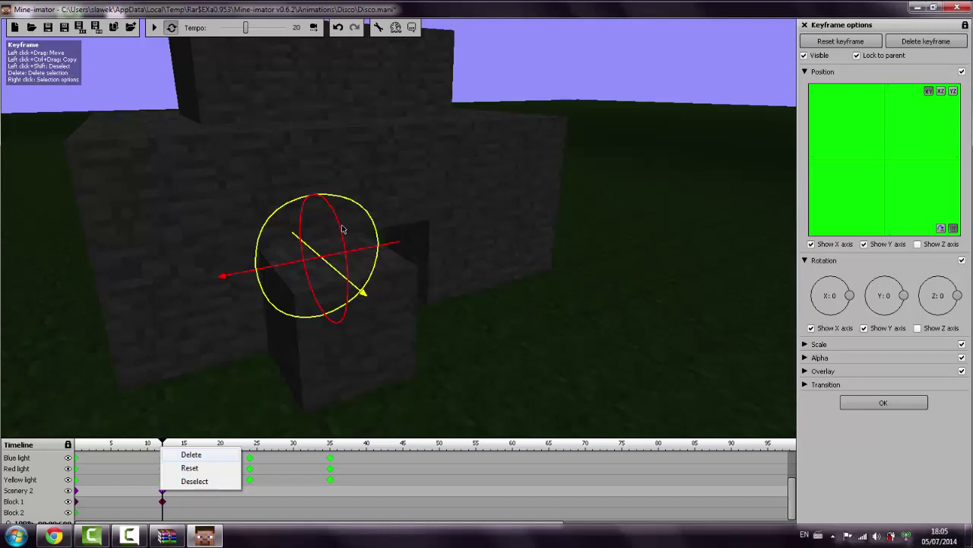
pyautogui.press('Delete')
# - Add a Block 2 keyframe at frame 12, set its Z rotation to -90, and place it directly above the opened first block
pyautogui.click(162, 512)
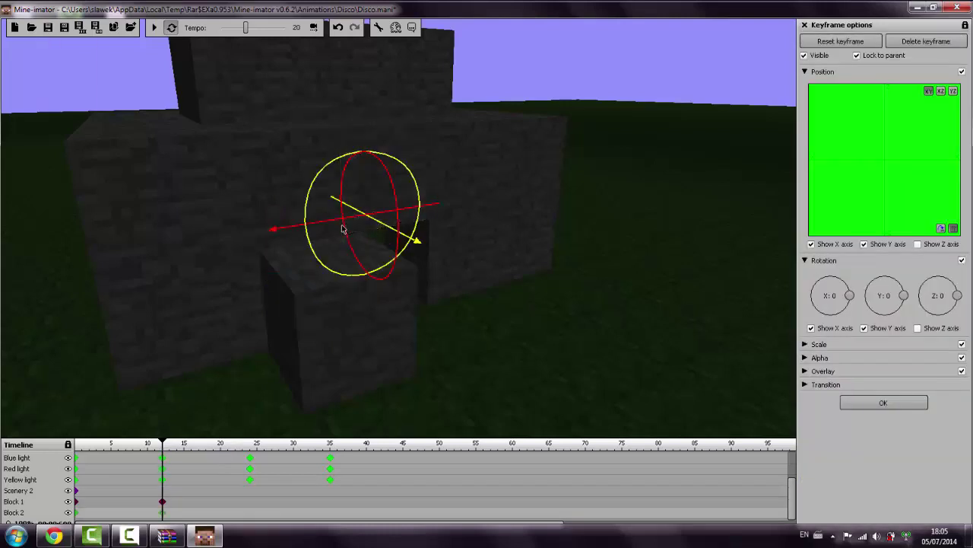
pyautogui.moveTo(421, 240)
pyautogui.mouseDown()
pyautogui.moveTo(437, 252)
pyautogui.moveTo(427, 247)
pyautogui.mouseUp()
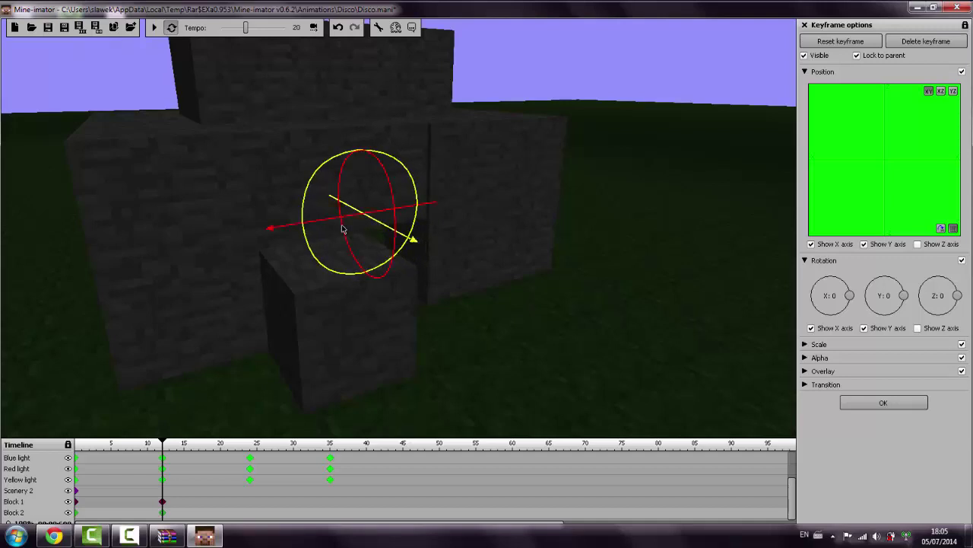
pyautogui.moveTo(904, 295)
pyautogui.mouseDown()
pyautogui.moveTo(890, 312)
pyautogui.moveTo(897, 309)
pyautogui.mouseUp()
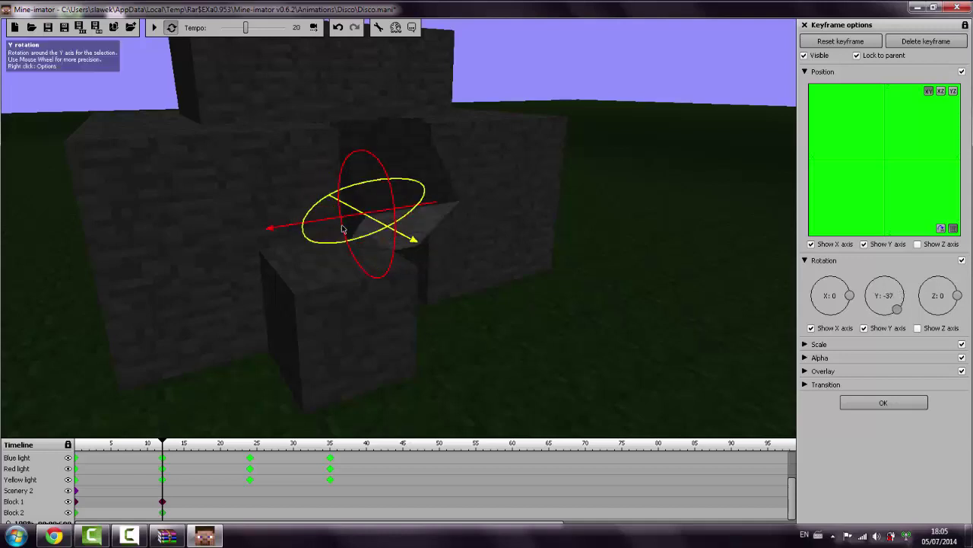
pyautogui.scroll(9, 342, 228)
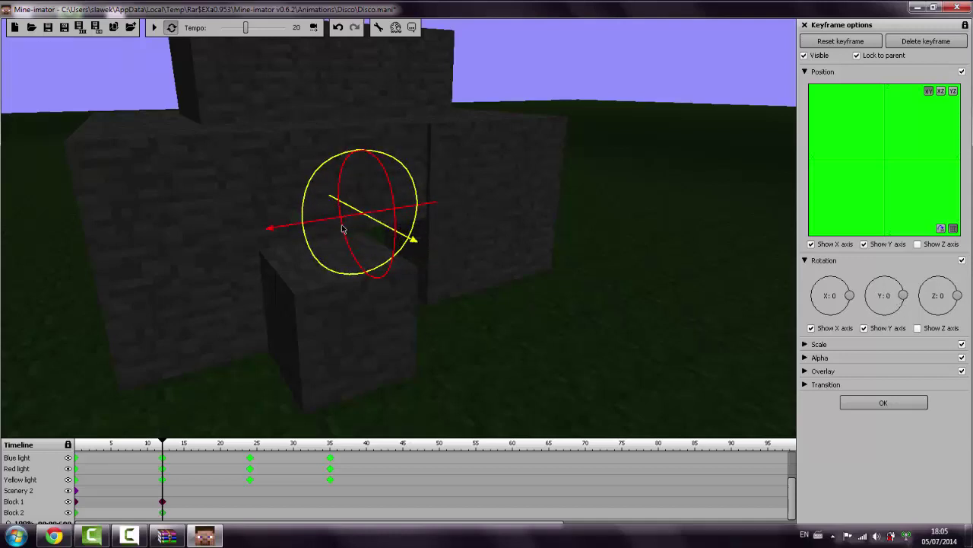
pyautogui.scroll(-15, 342, 228)
pyautogui.scroll(3, 343, 228)
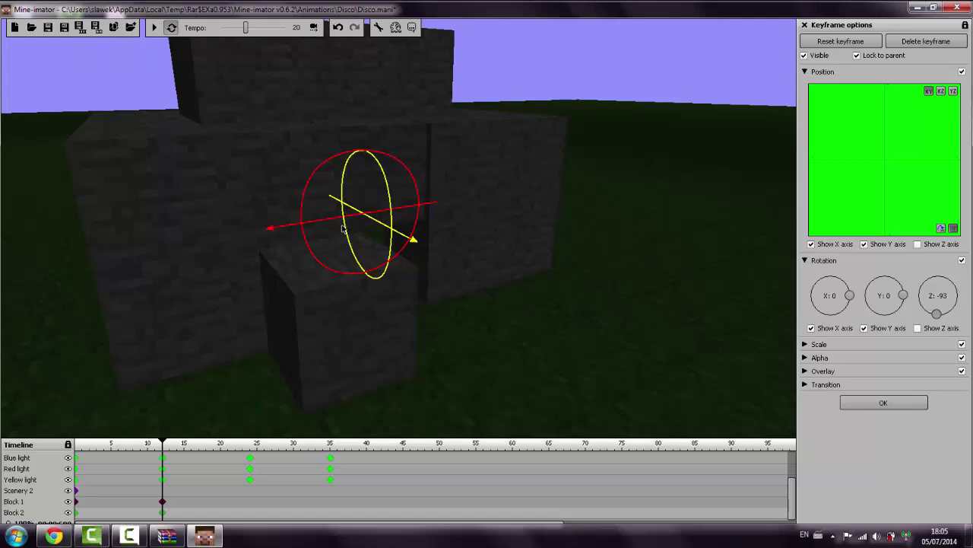
pyautogui.moveTo(342, 228); pyautogui.dragTo(342, 229)
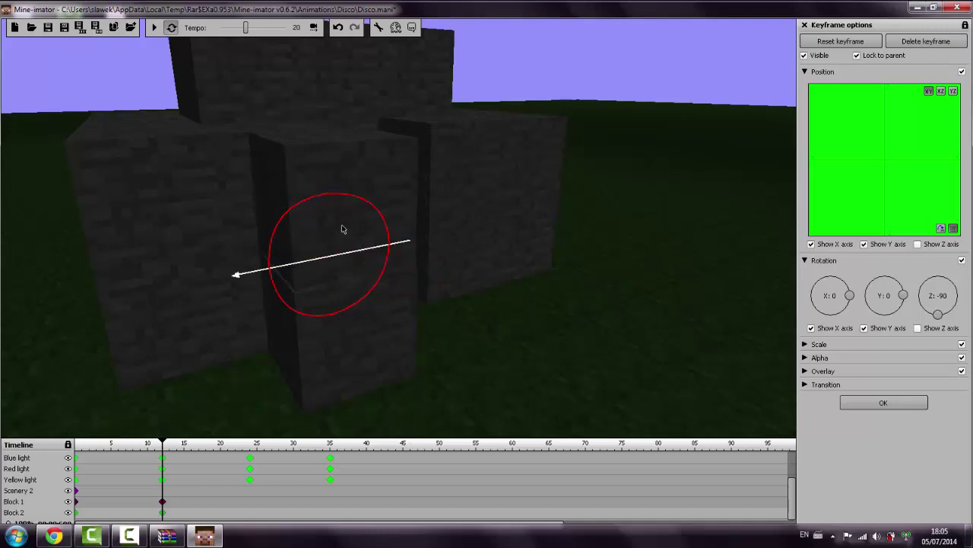
pyautogui.moveTo(342, 228); pyautogui.dragTo(342, 229)
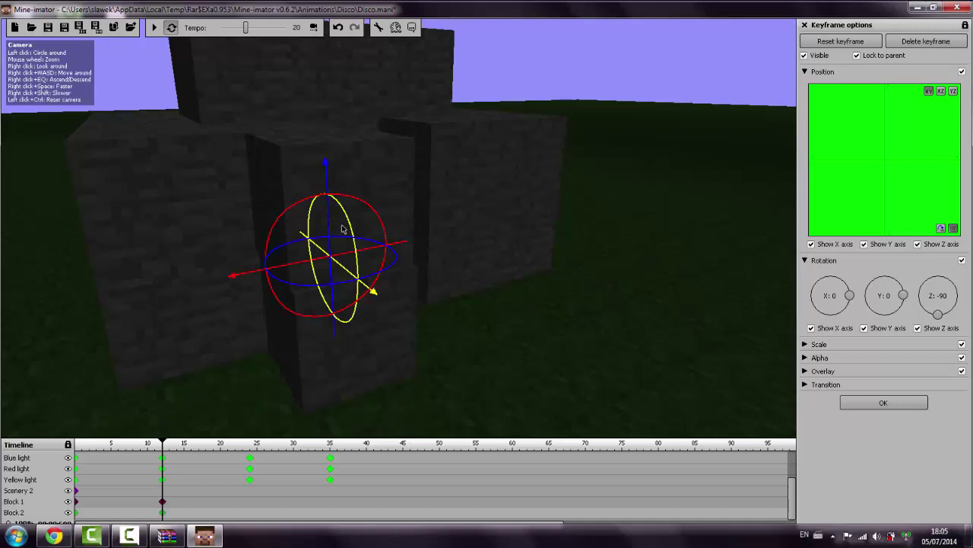
# - Play the animation to check how the two stone blocks open the hut's doorway, and stop playback
pyautogui.moveTo(342, 229); pyautogui.dragTo(342, 229)
pyautogui.press('space')
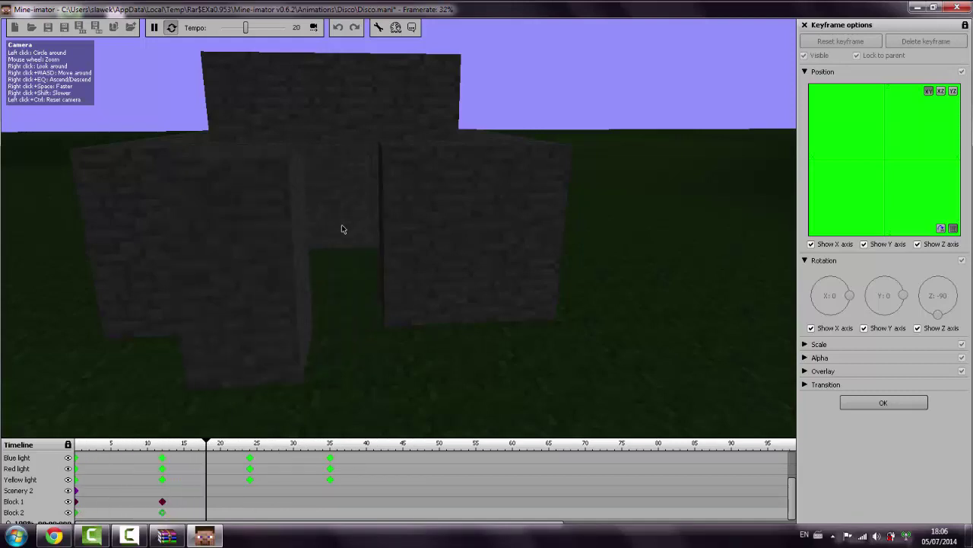
pyautogui.press('space')
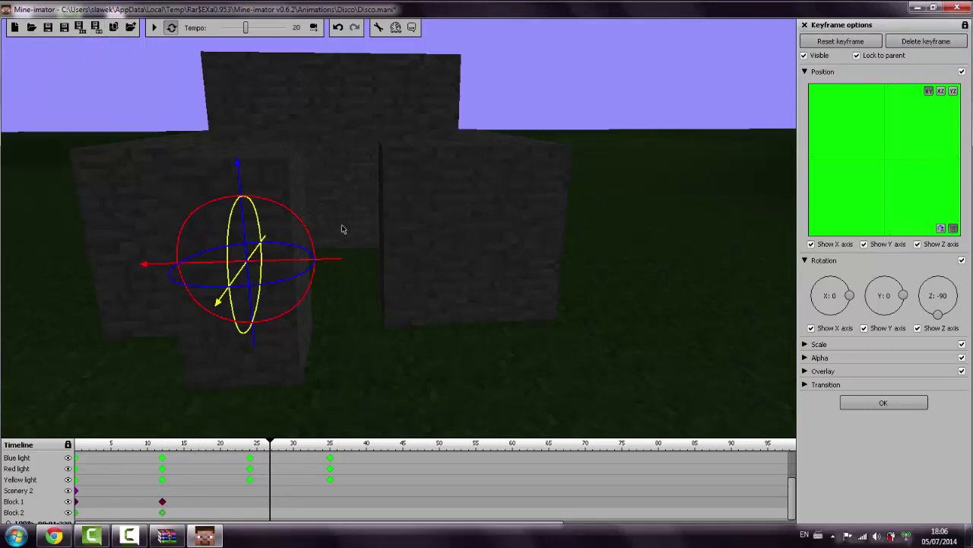
# - Close the animation program and accept putting the modified extracted files back into Mine-imator.zip
pyautogui.hotkey('alt', 'F4')
pyautogui.press('Tab')
pyautogui.press('Return')
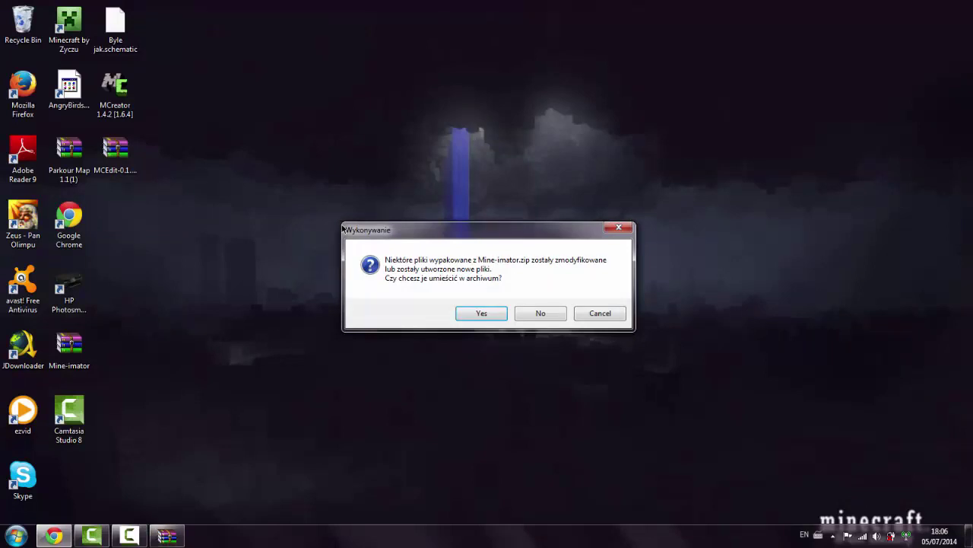
pyautogui.press('Return')
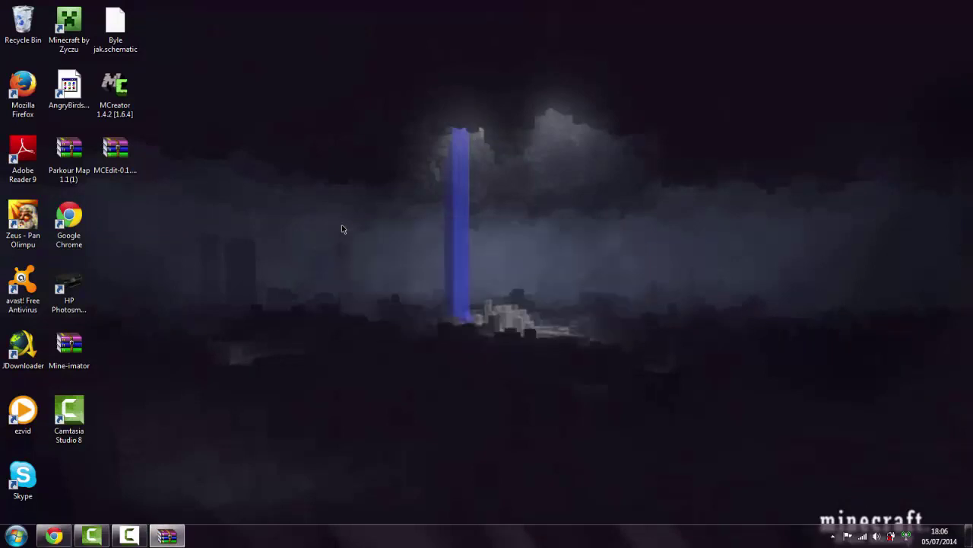